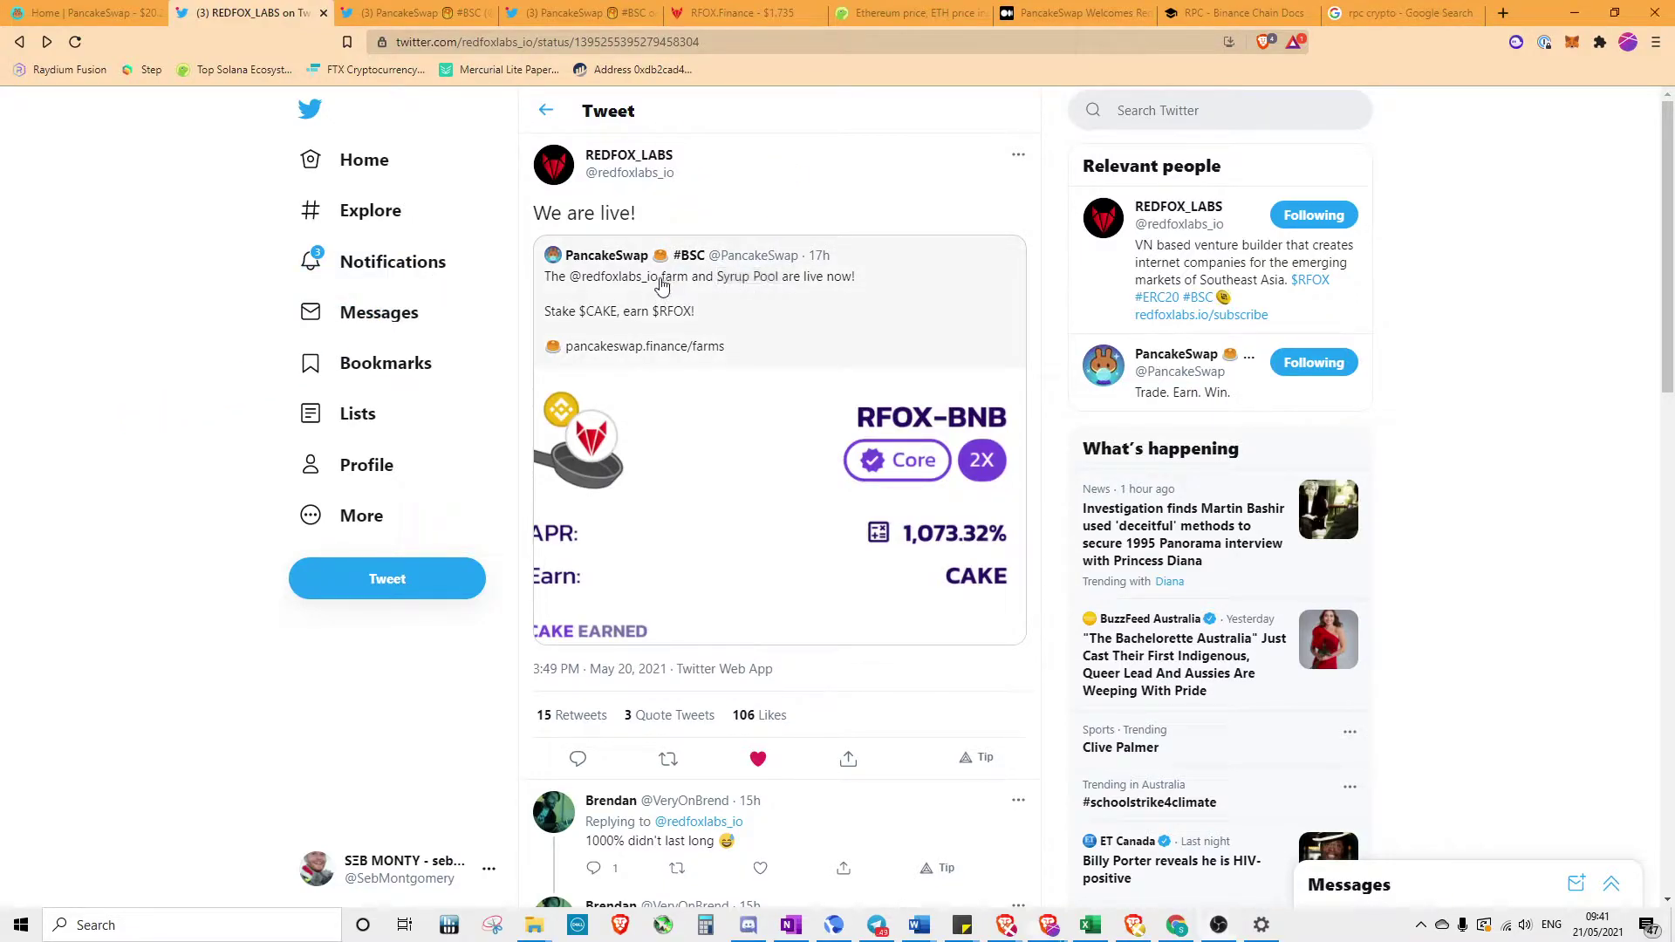
# Review the RFOX farm announcement tweet, along with the home dashboards of PancakeSwap and RFOX.Finance, including the VFOX price
pyautogui.moveTo(751, 281); pyautogui.dragTo(779, 280)
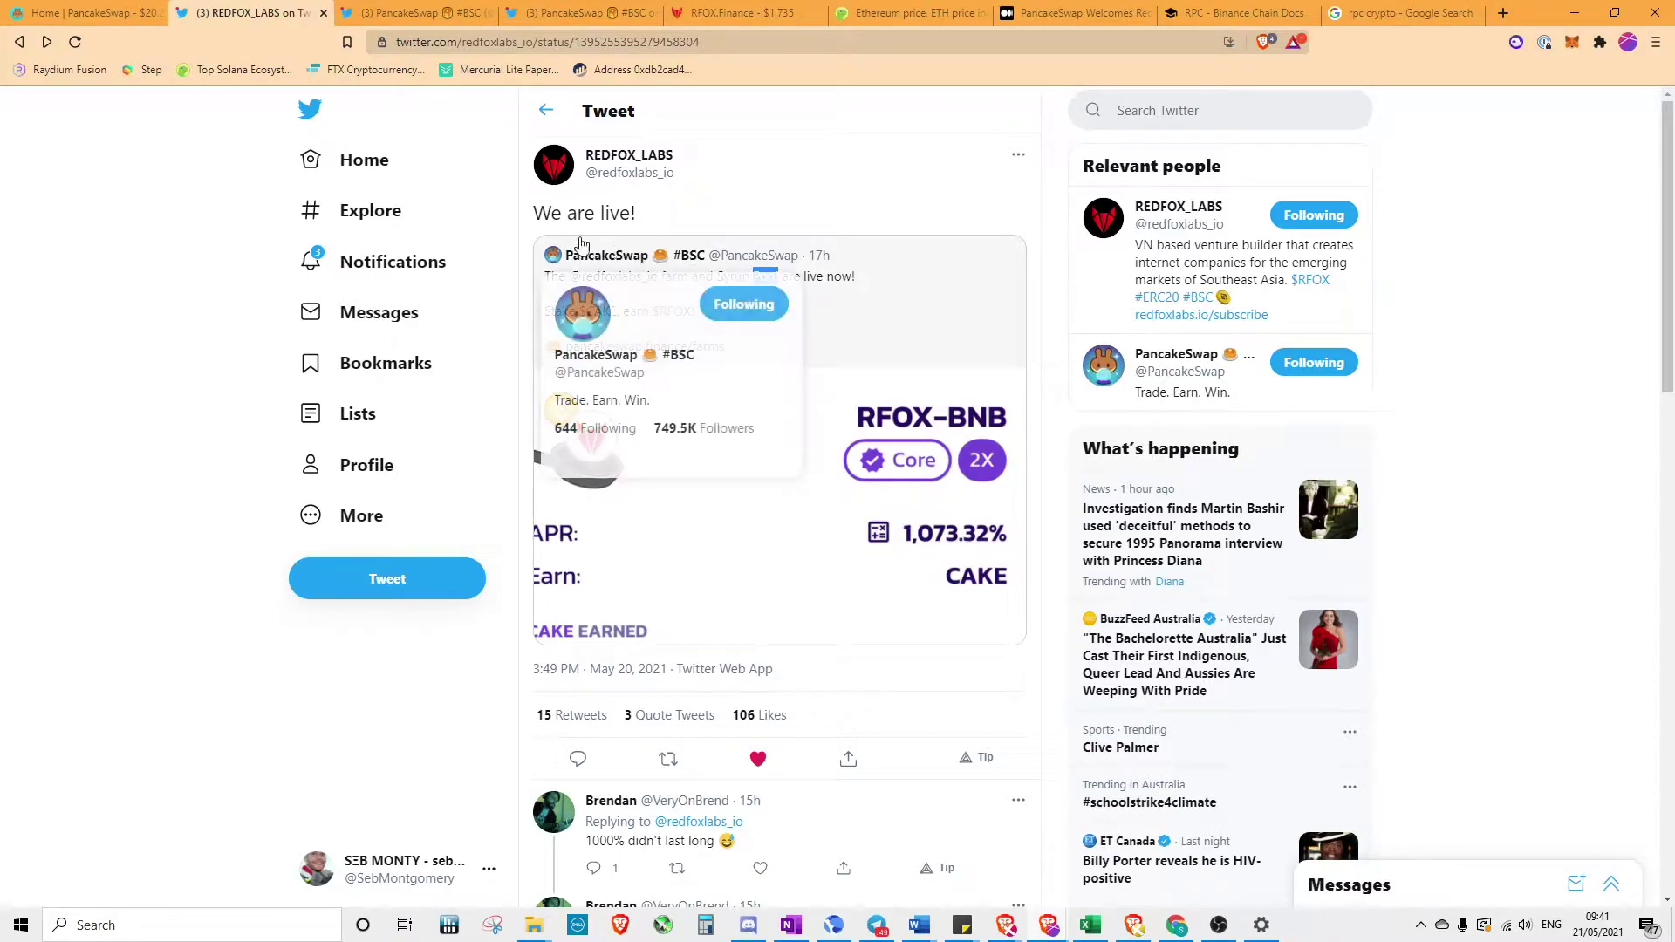
pyautogui.click(83, 13)
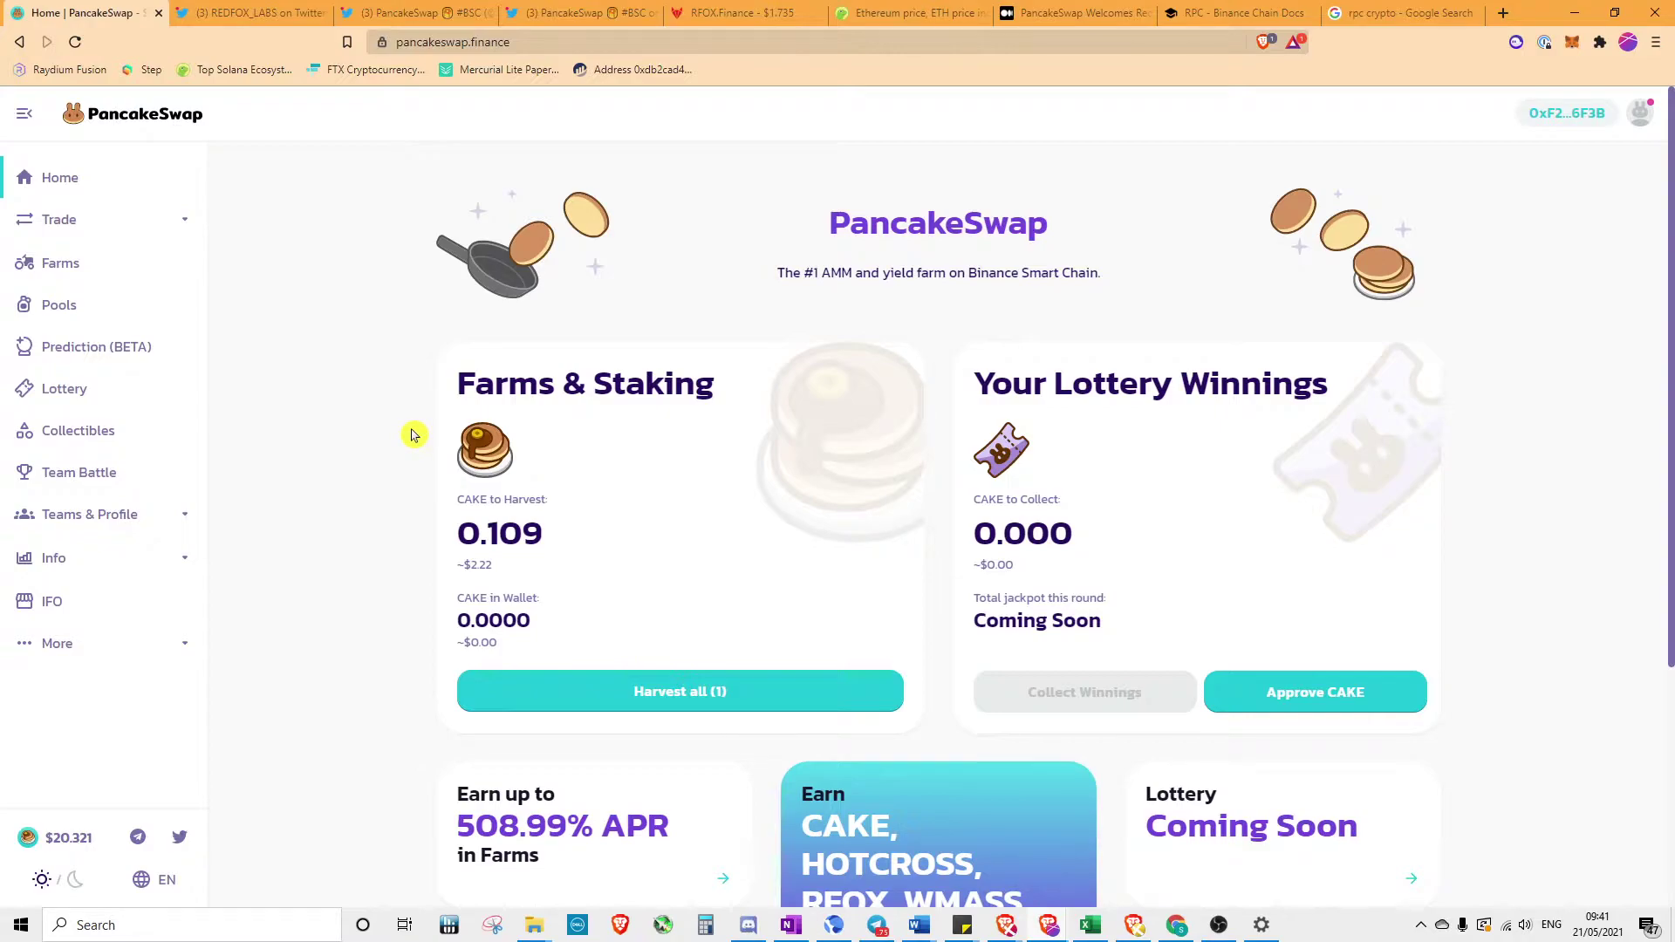
pyautogui.moveTo(890, 276); pyautogui.dragTo(926, 271)
pyautogui.doubleClick(484, 503)
pyautogui.click(731, 16)
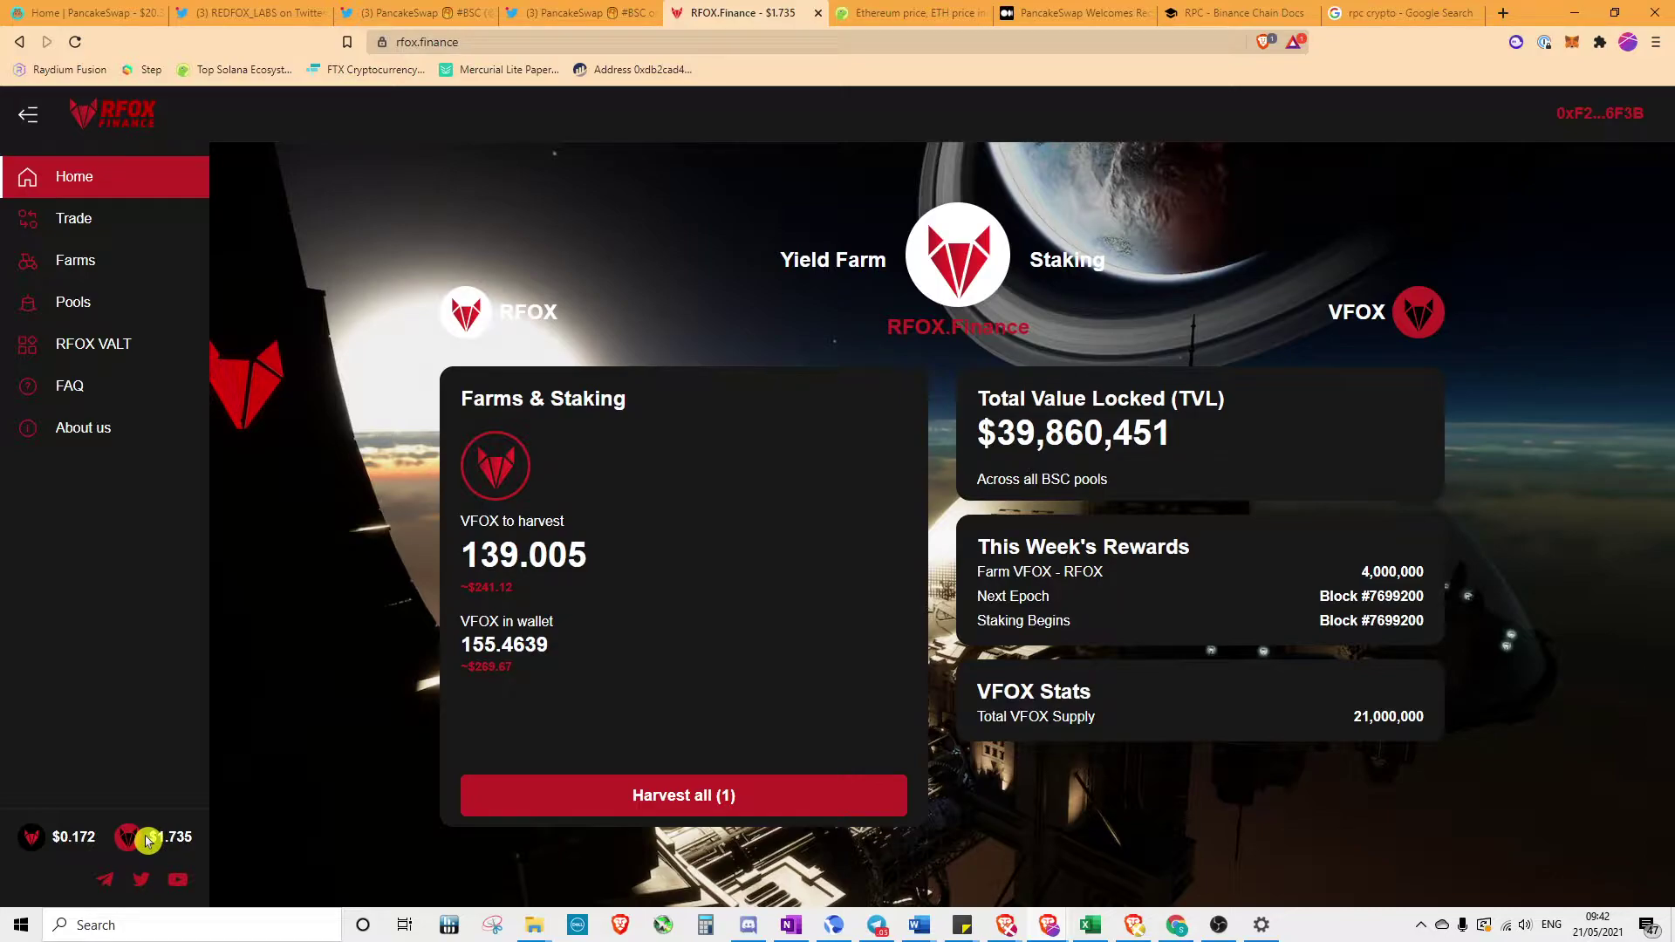
pyautogui.moveTo(147, 839); pyautogui.dragTo(190, 838)
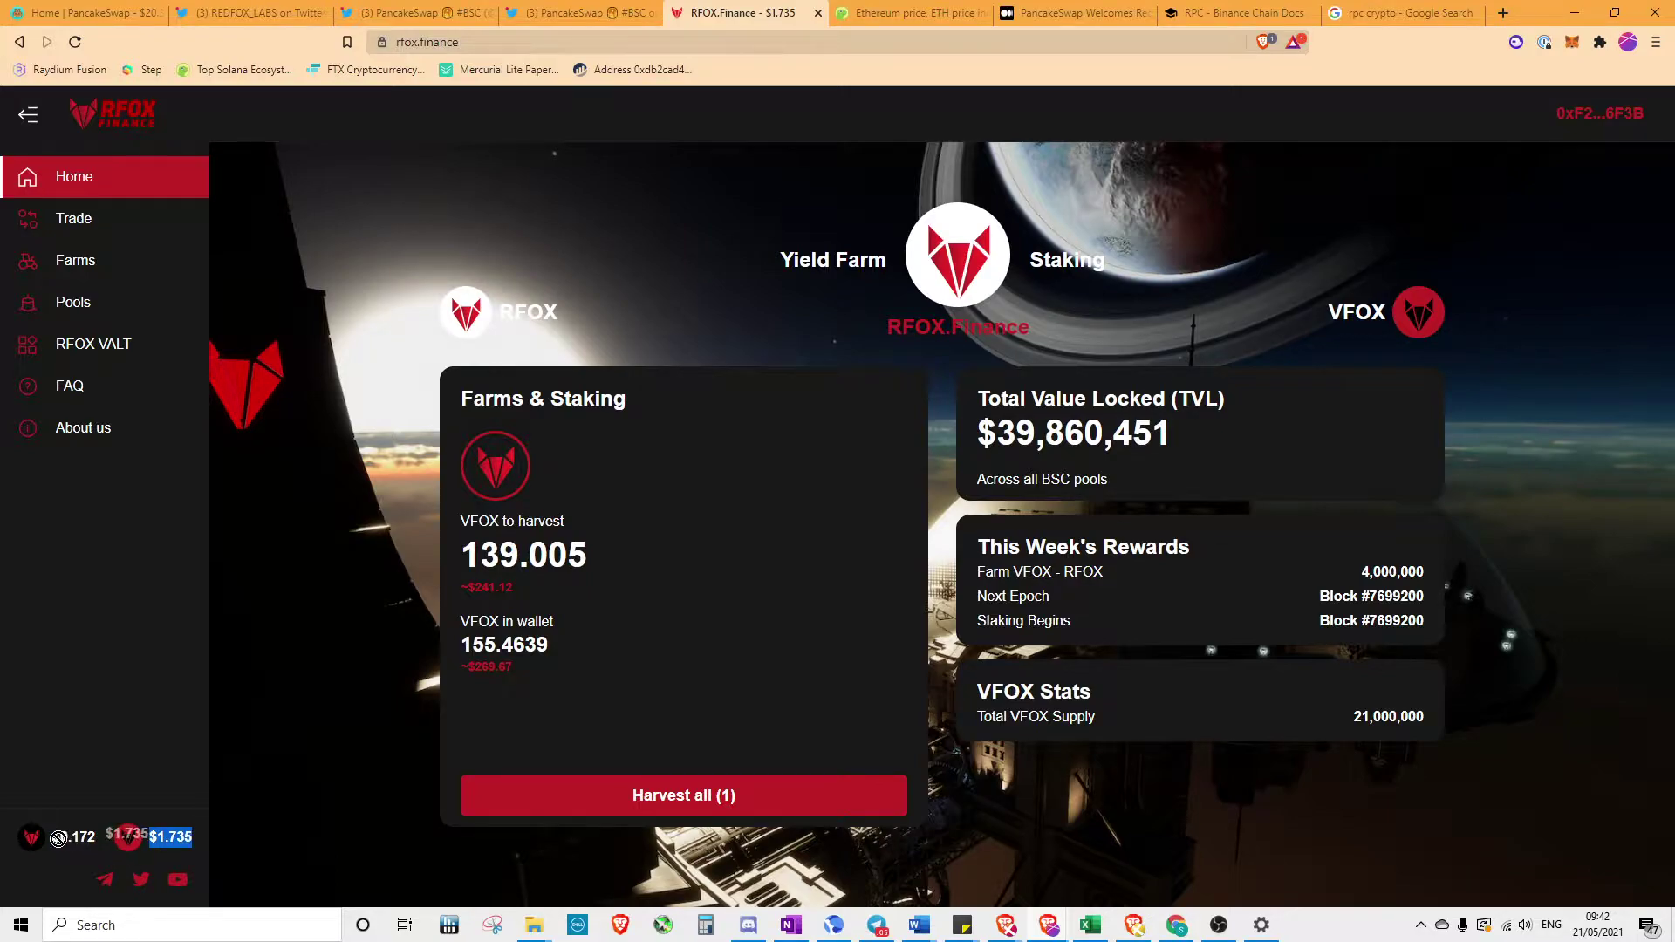
# Review the RFOX-BNB farm on PancakeSwap and the staked pool that earns RFOX from CAKE
pyautogui.click(107, 19)
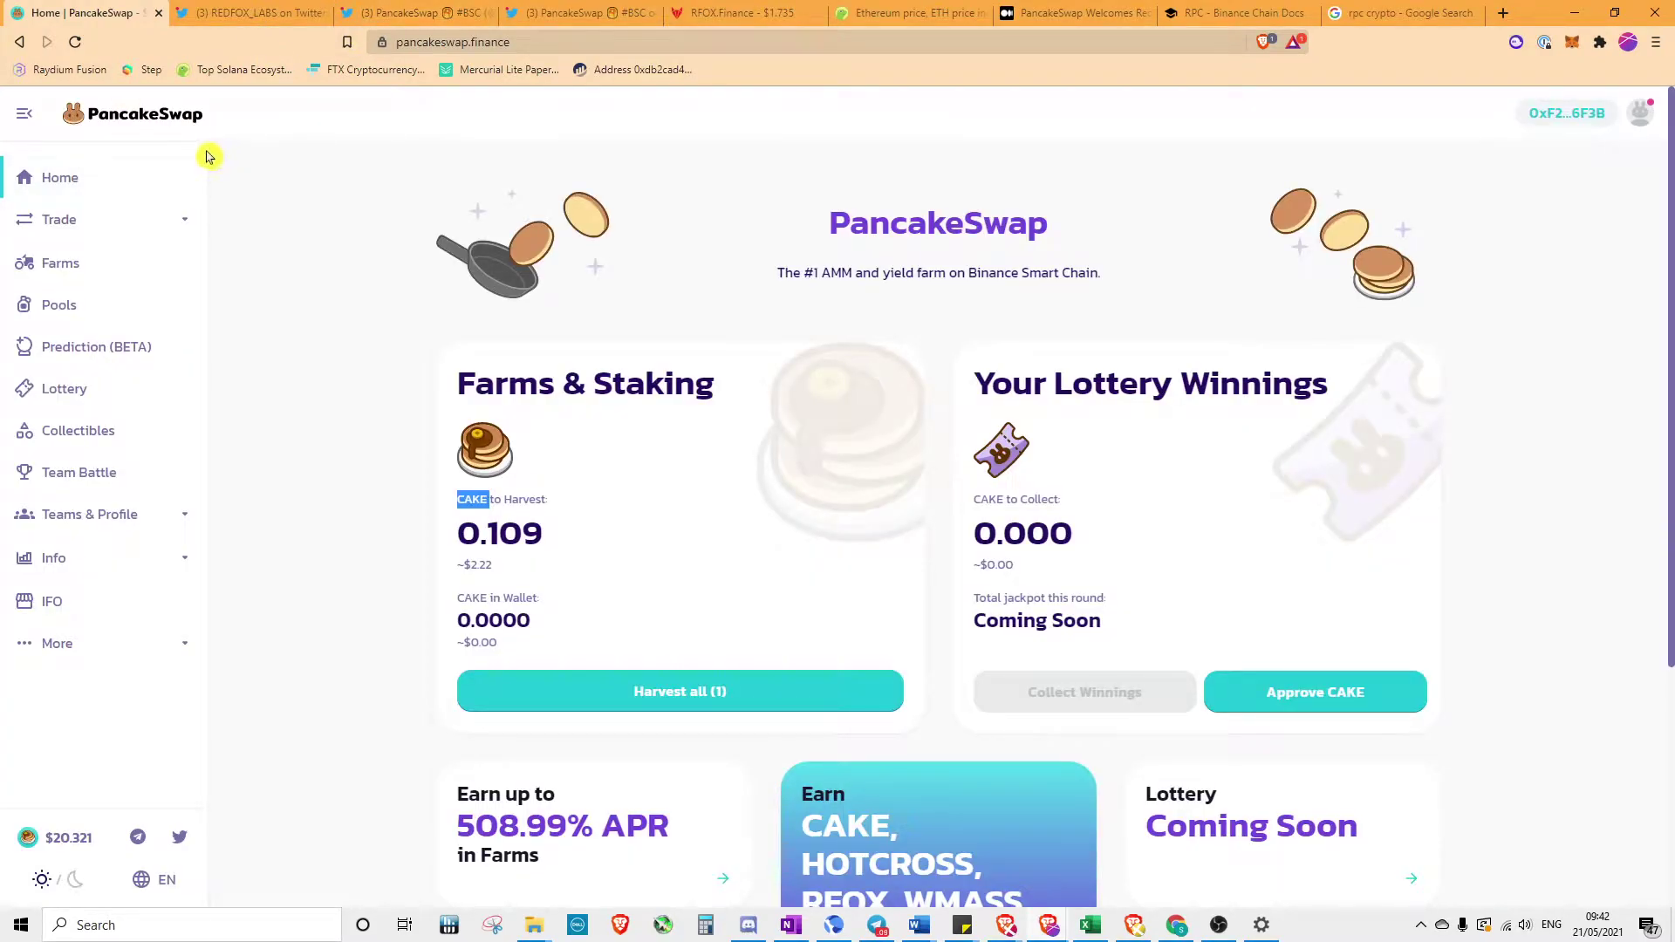
pyautogui.click(85, 276)
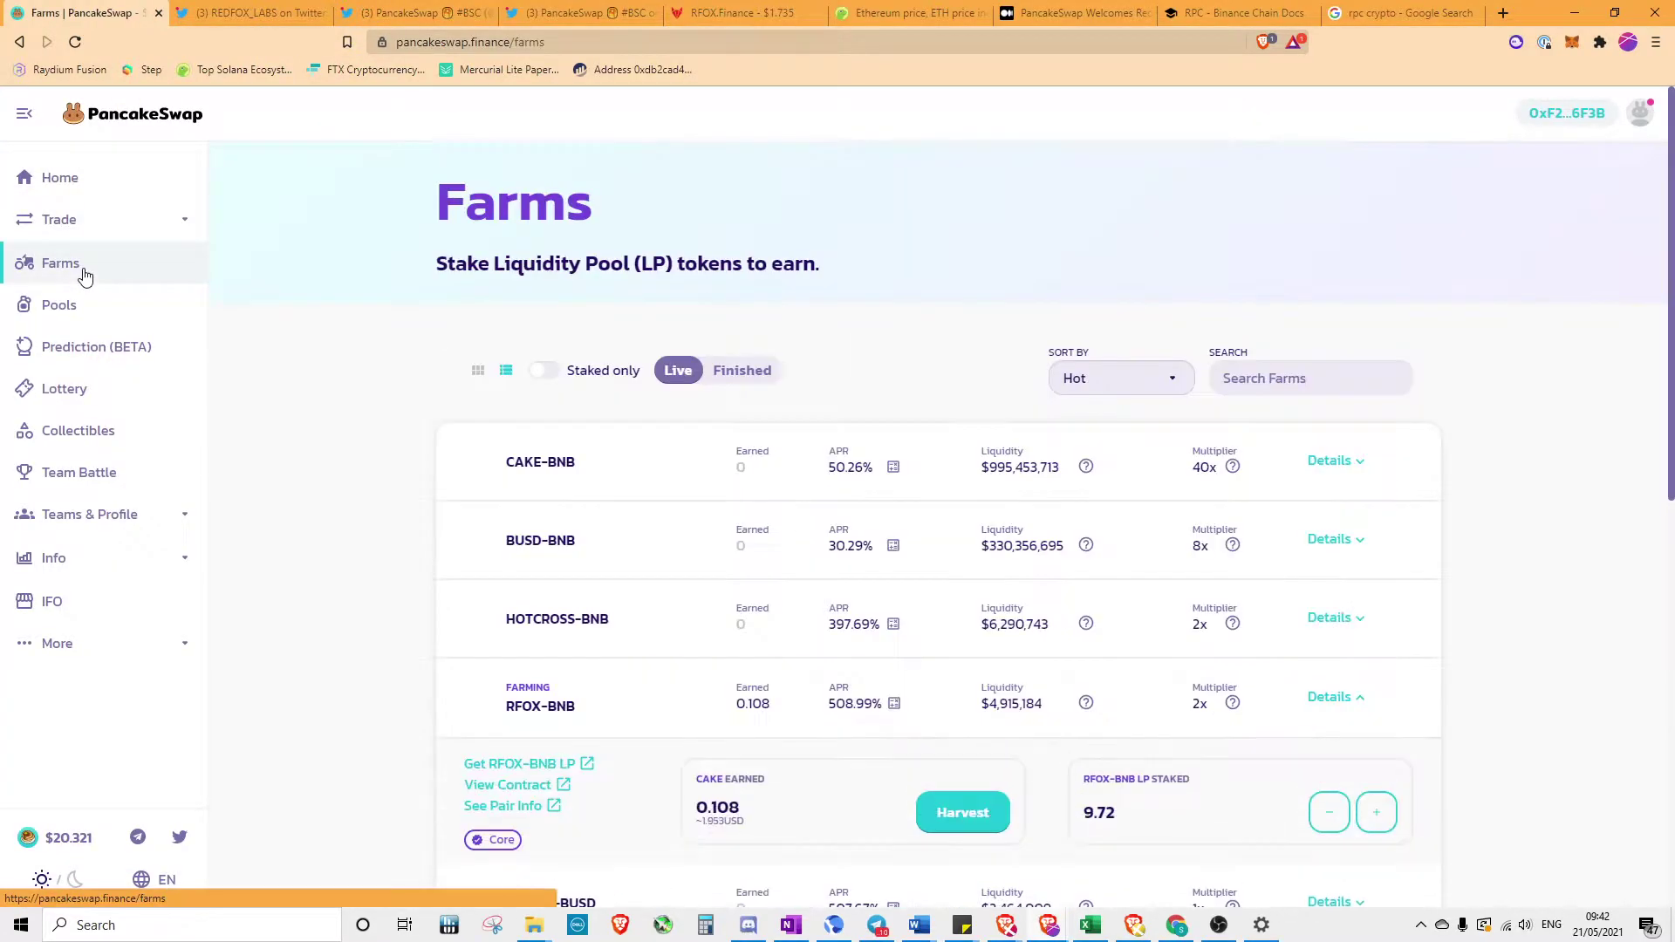
pyautogui.scroll(-1, 452, 479)
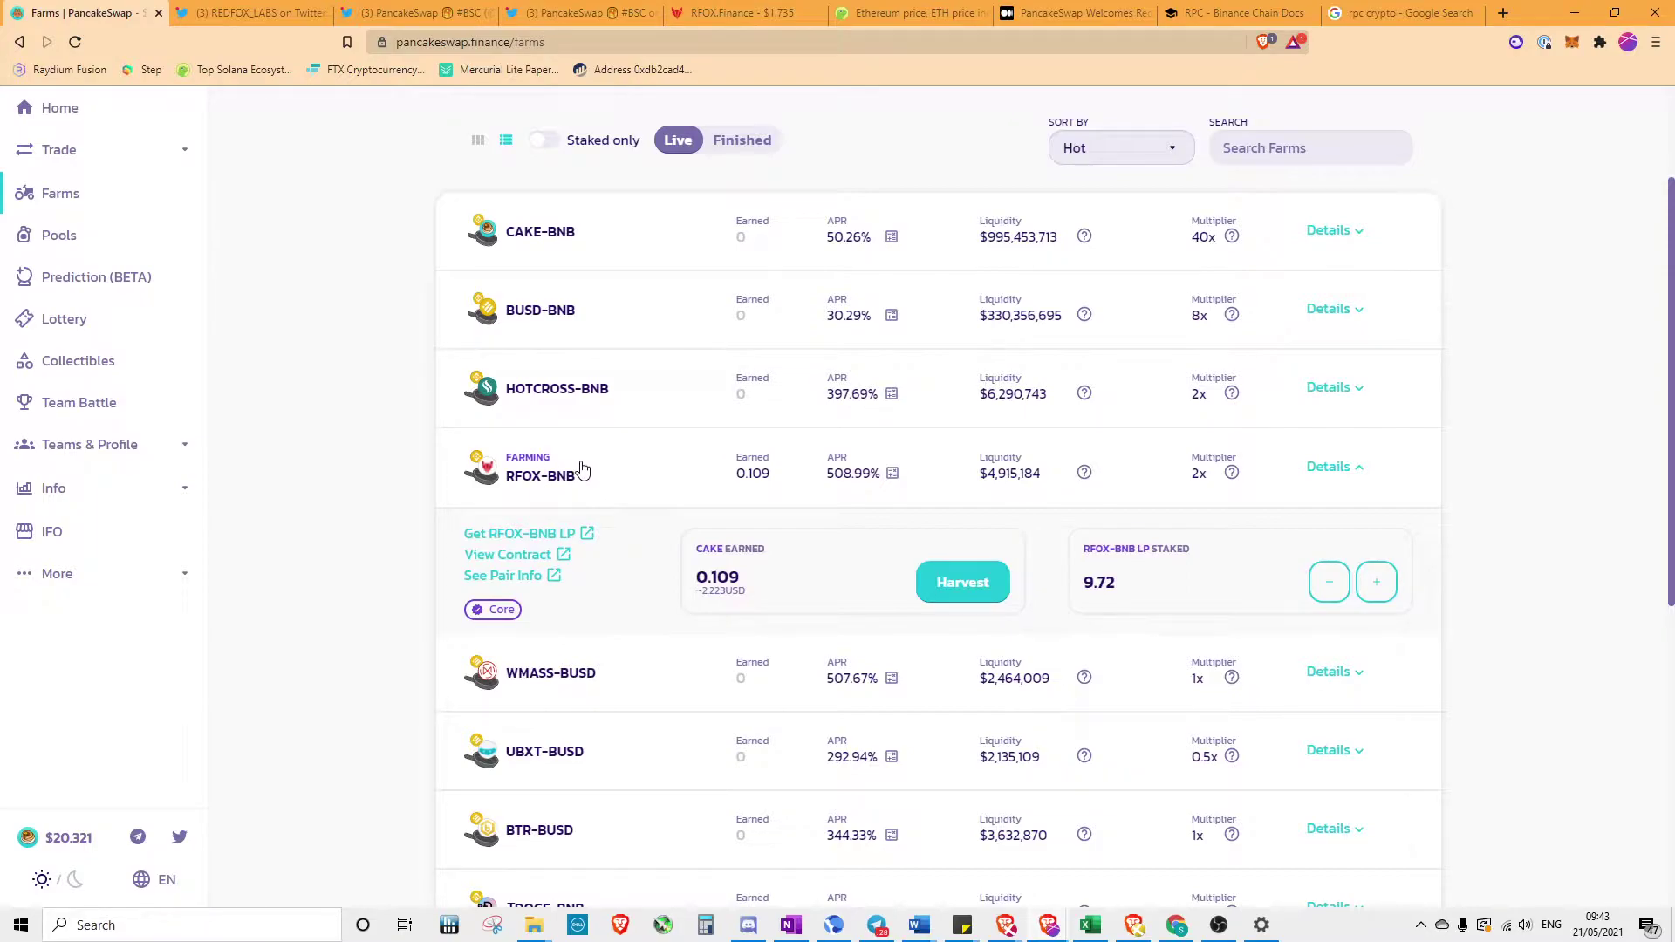
pyautogui.click(73, 245)
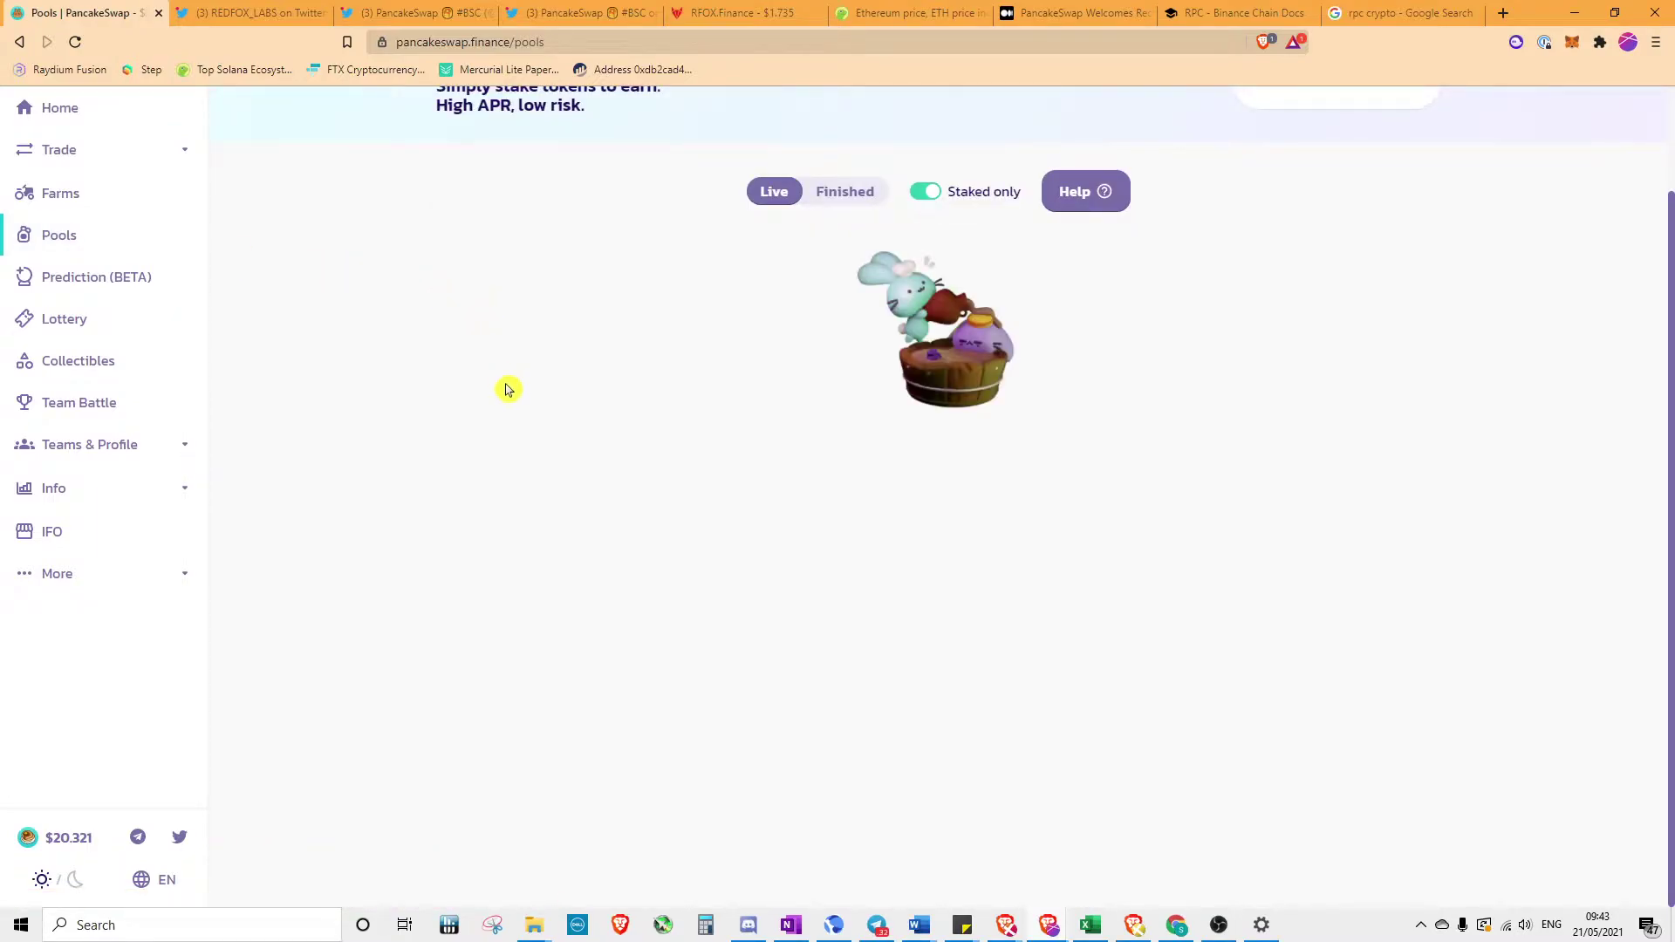
pyautogui.moveTo(818, 375)
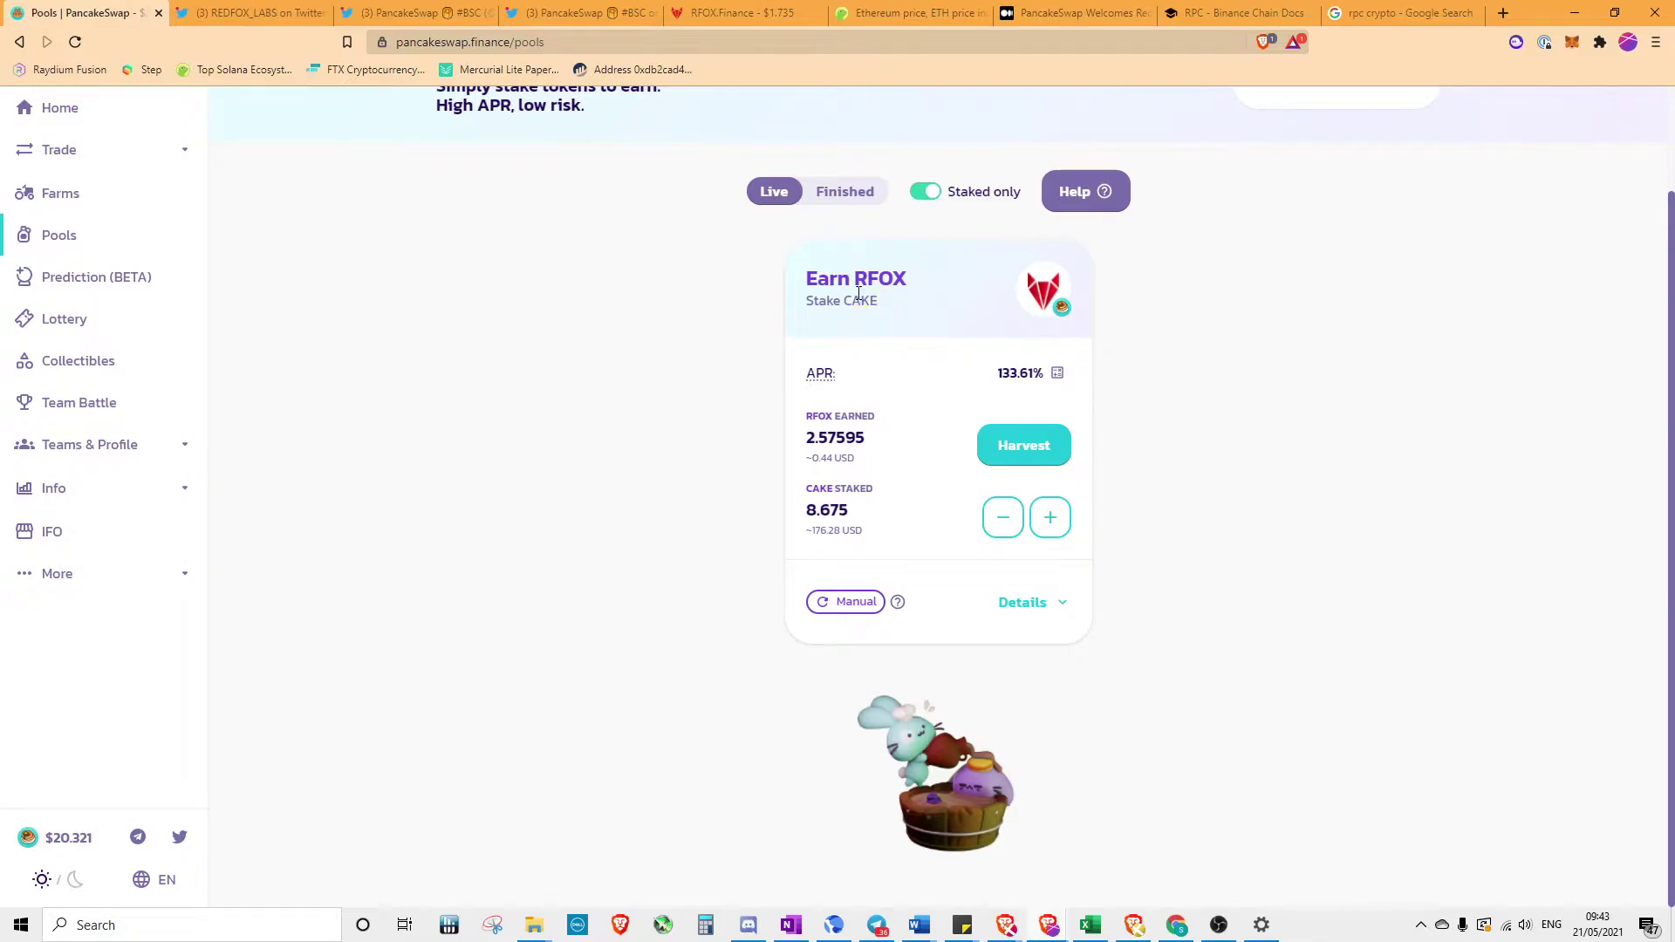
pyautogui.moveTo(869, 440); pyautogui.dragTo(811, 438)
pyautogui.click(803, 436)
# Read the Syrup Pool terms in PancakeSwap's RedFOX Labs article, including the distribution duration and which tokens are staked and earned
pyautogui.click(567, 14)
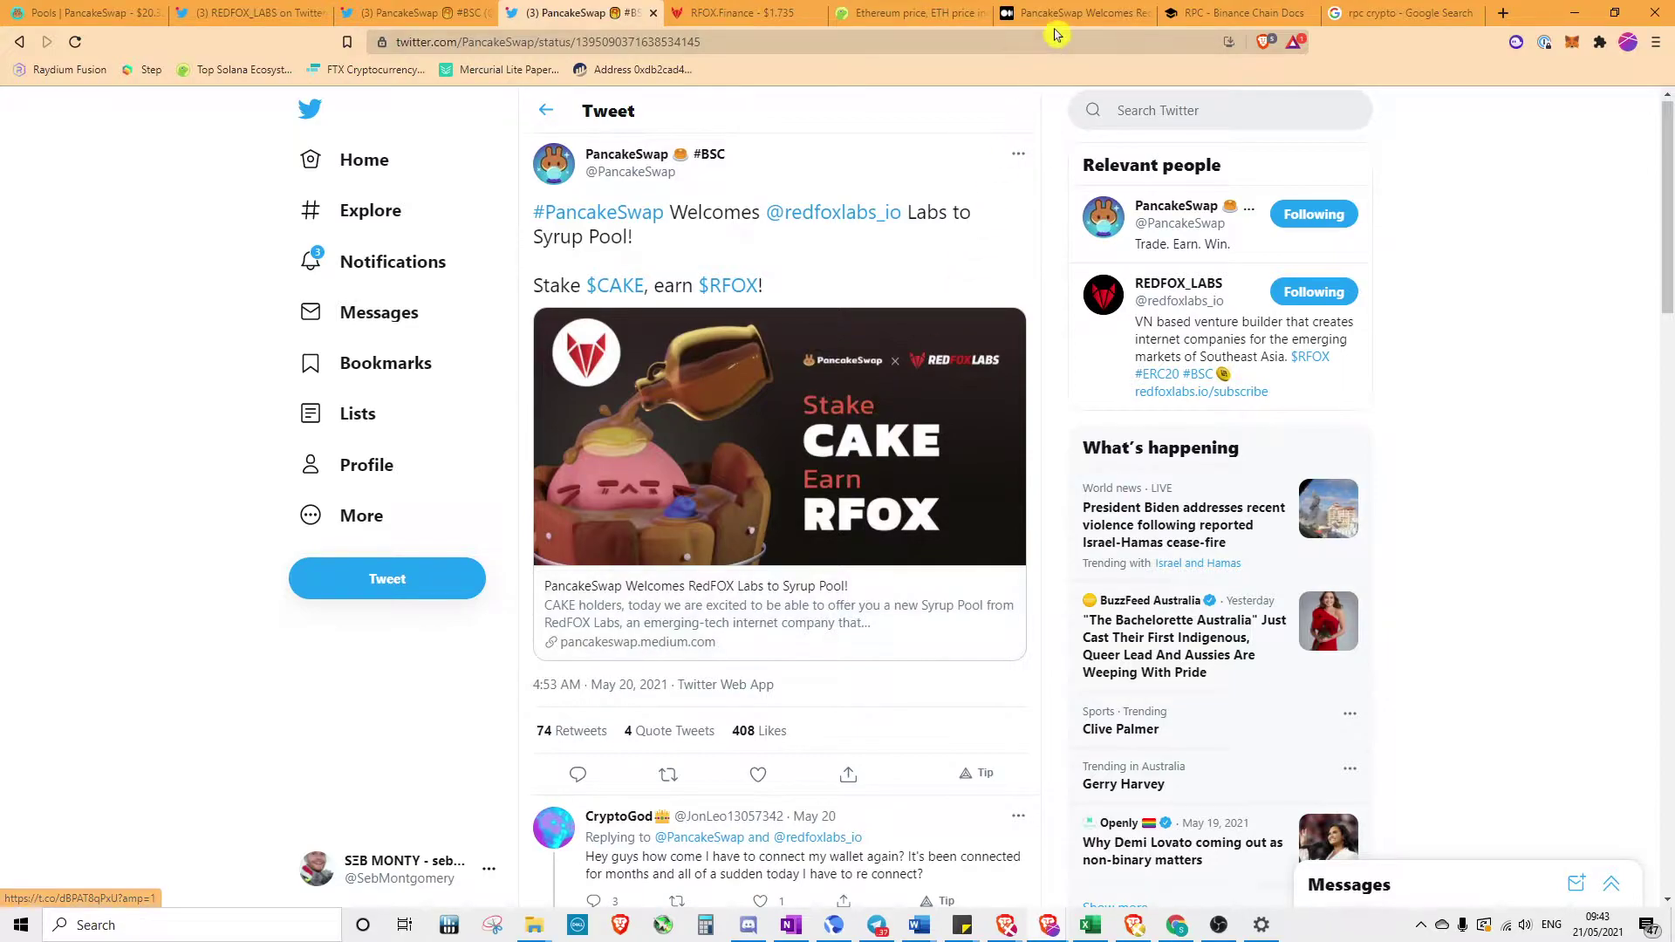
pyautogui.click(1078, 16)
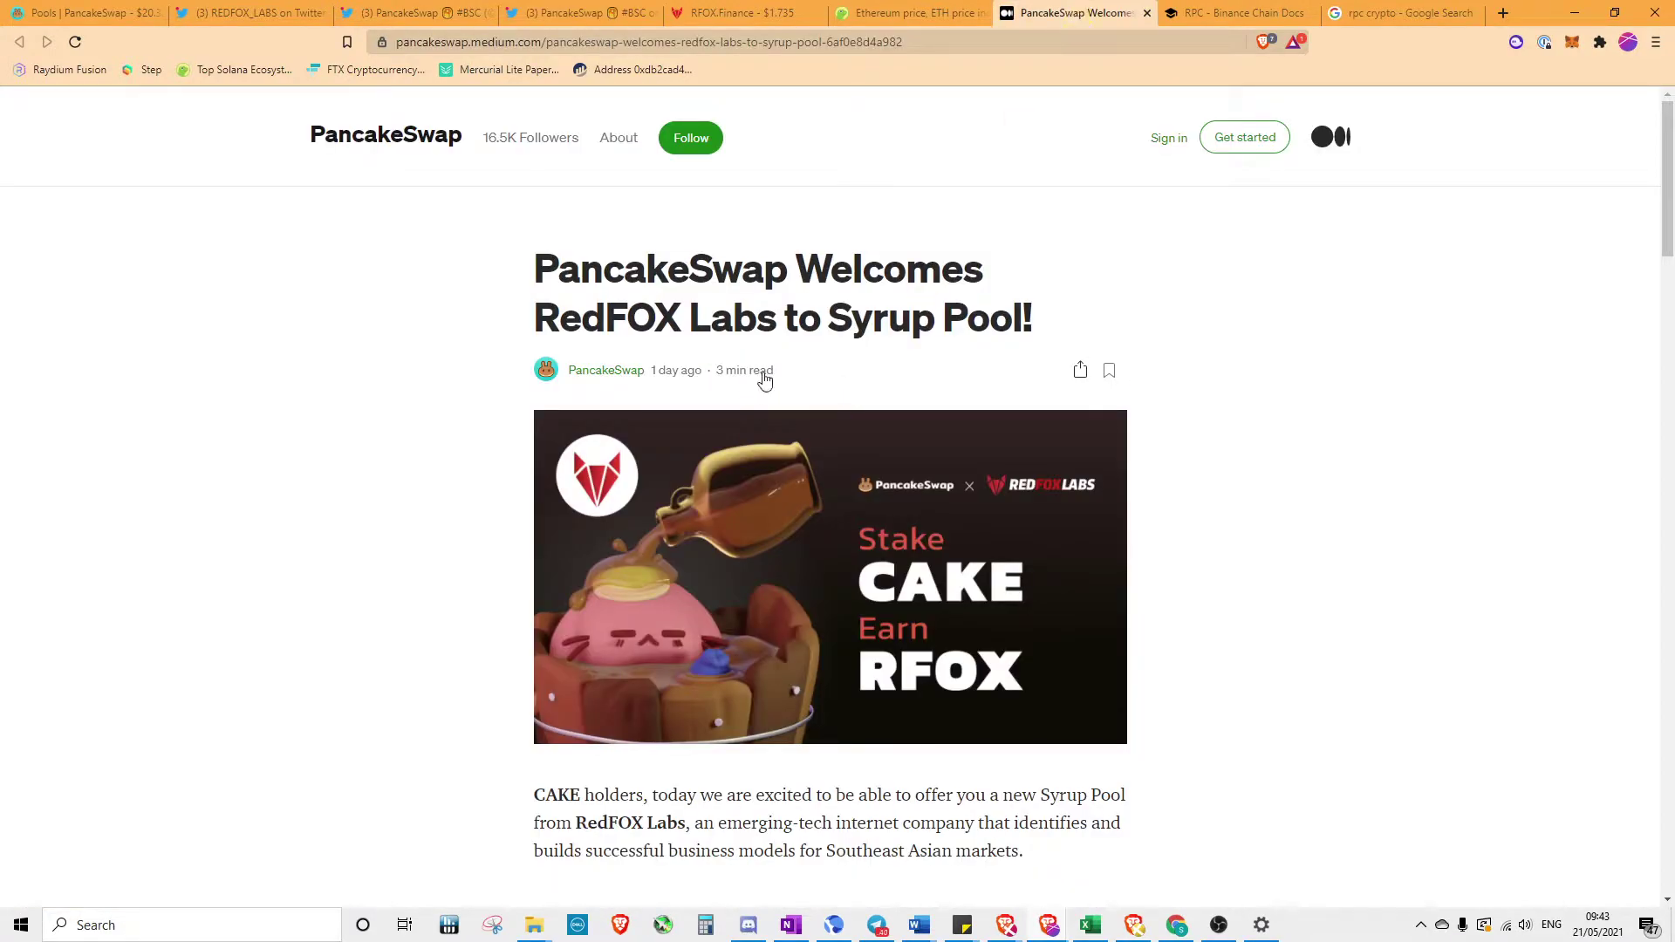
pyautogui.scroll(-3, 770, 372)
pyautogui.scroll(-5, 770, 373)
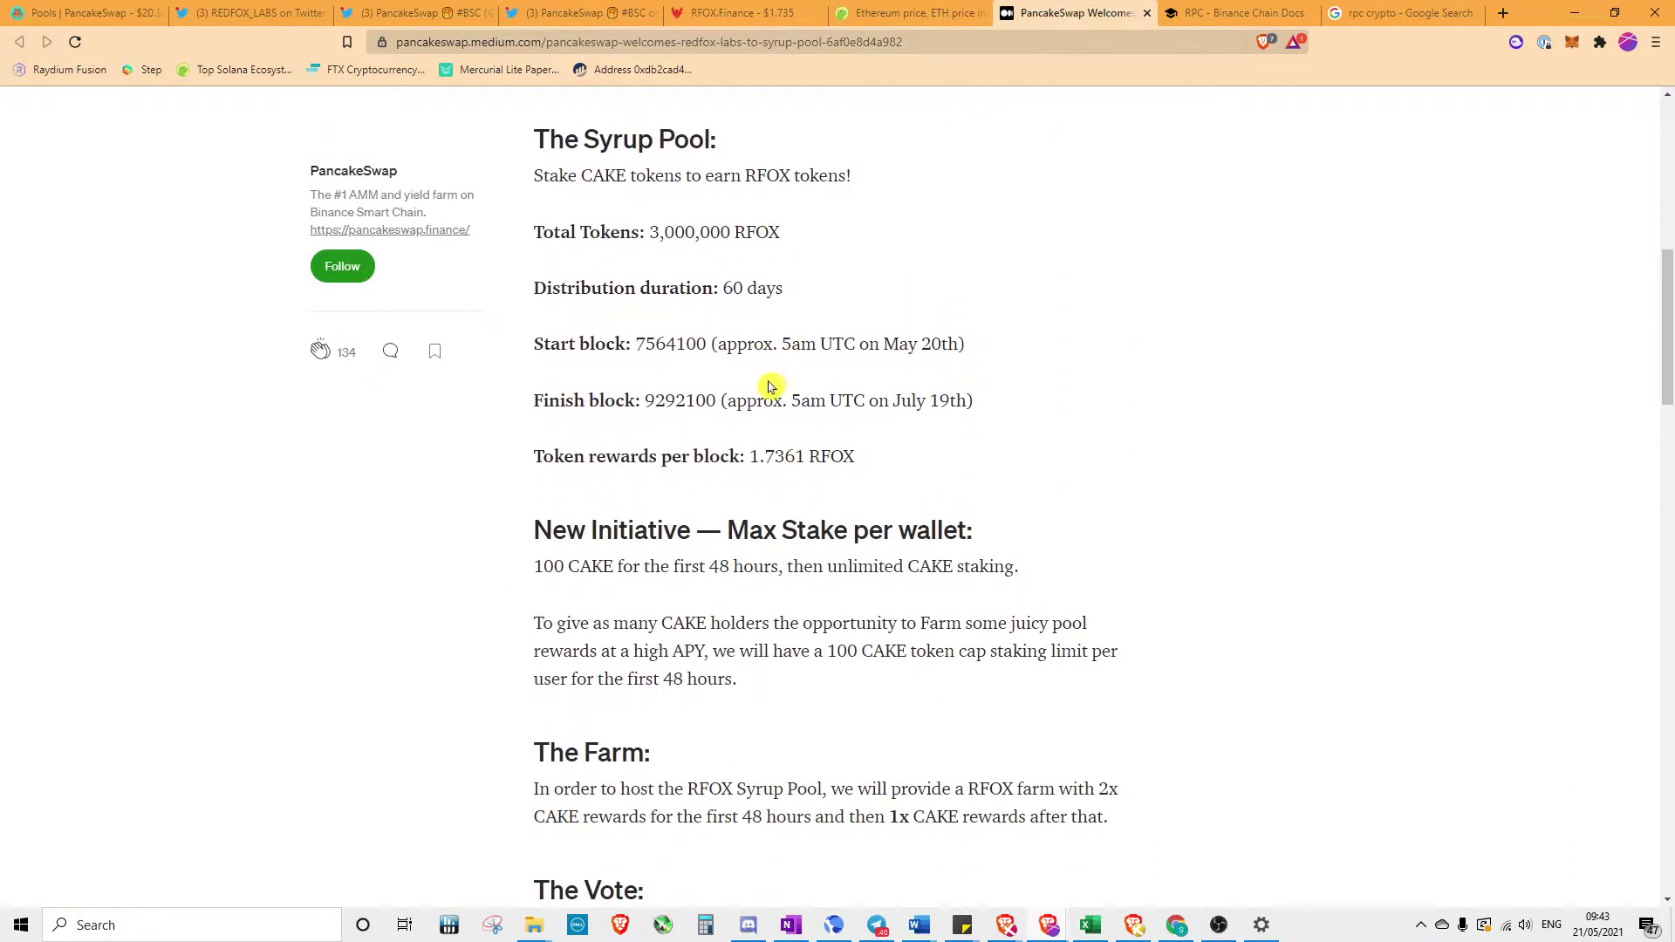
pyautogui.scroll(3, 771, 385)
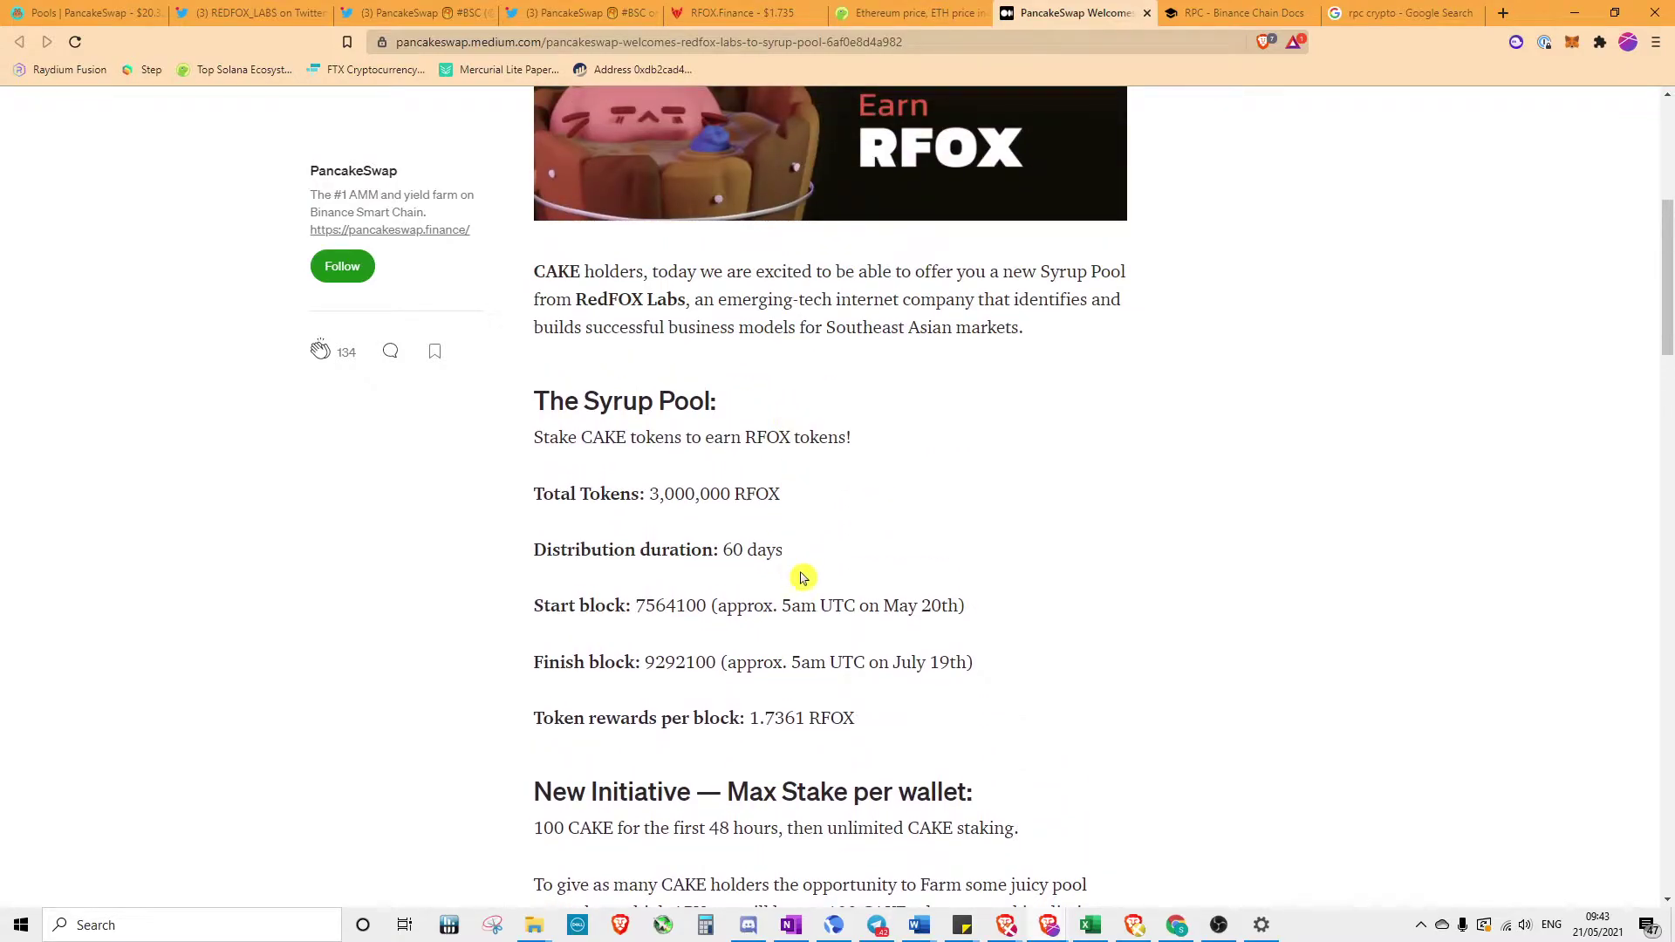
pyautogui.doubleClick(723, 550)
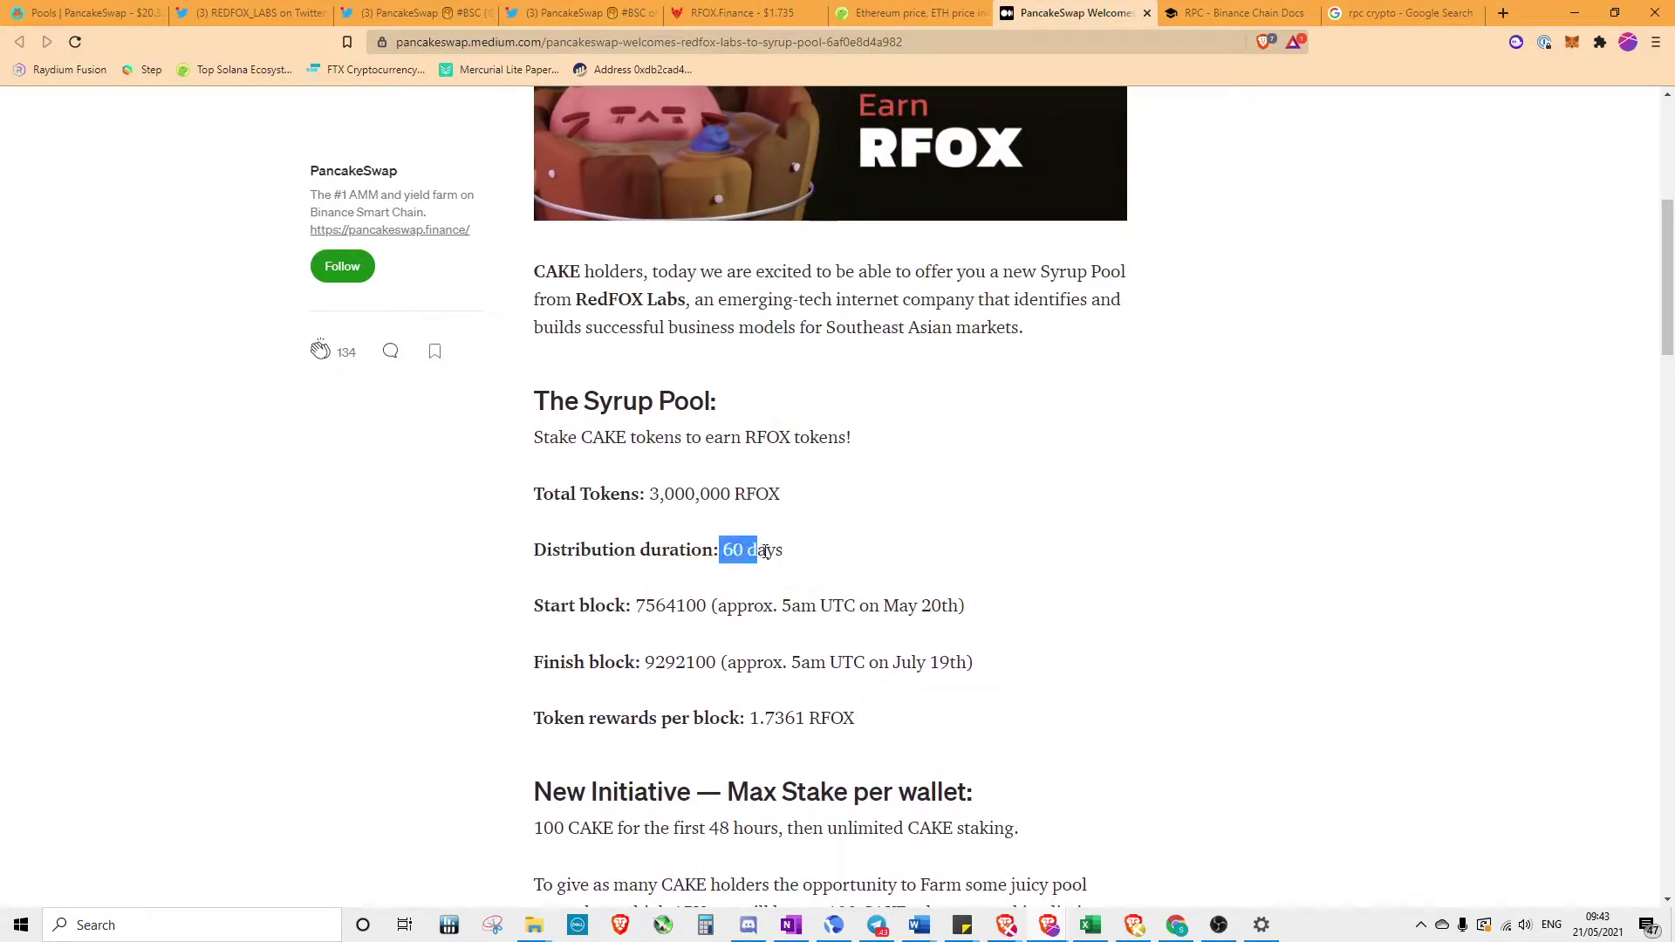
pyautogui.click(797, 569)
pyautogui.scroll(-1, 565, 311)
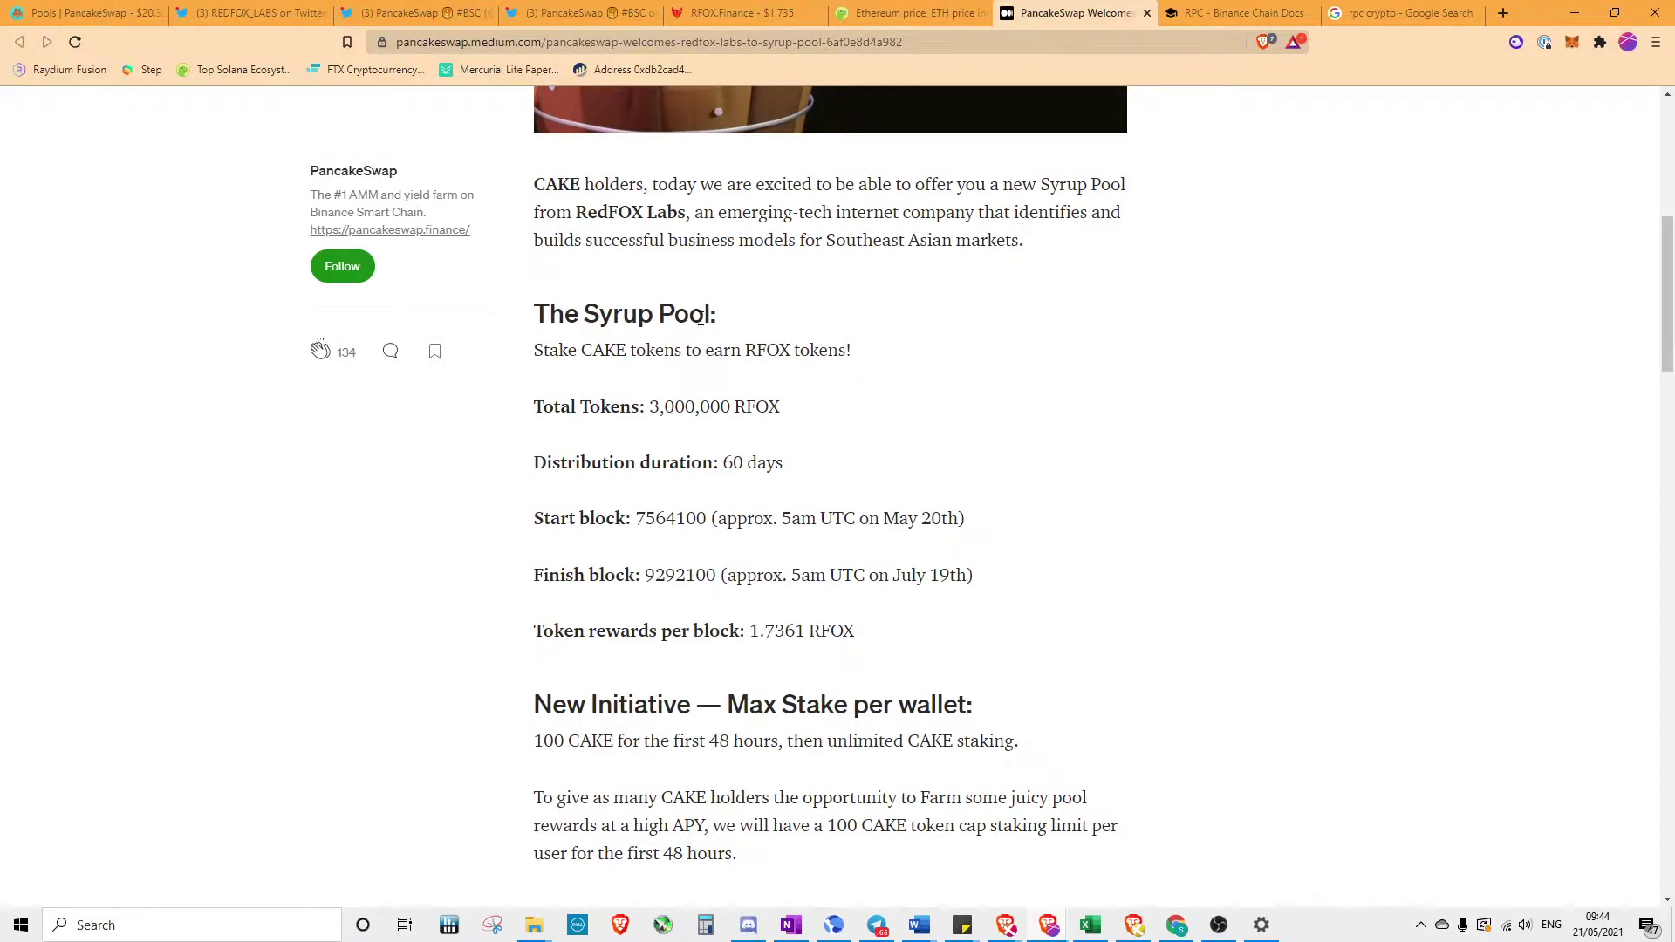
pyautogui.doubleClick(606, 352)
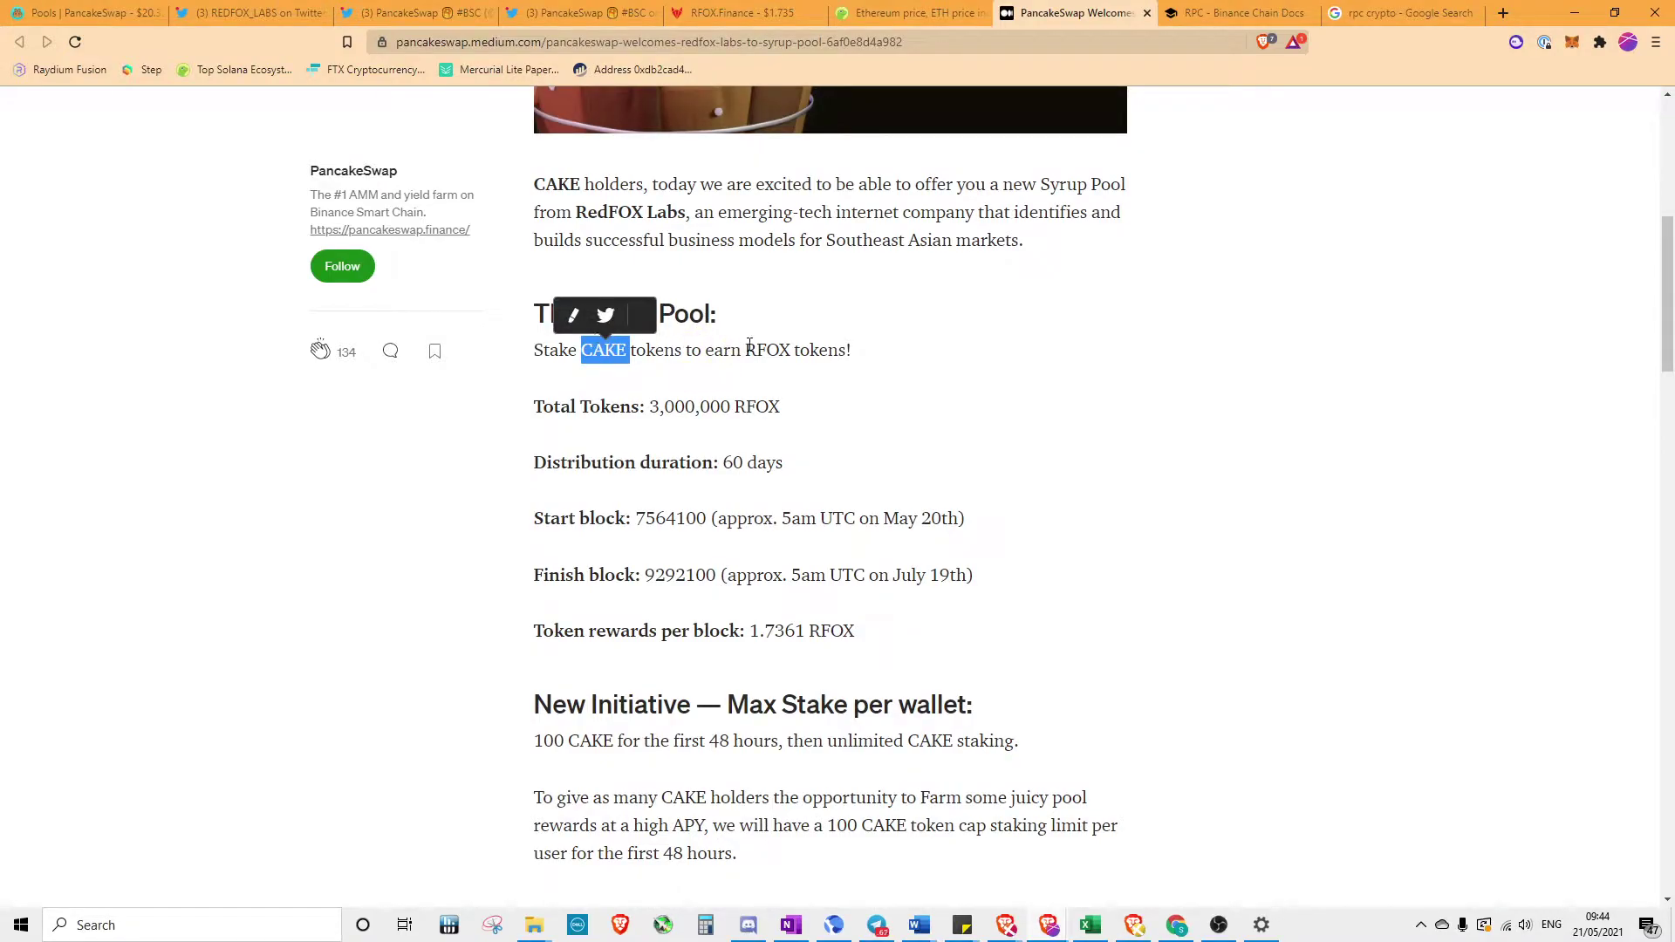
pyautogui.click(598, 355)
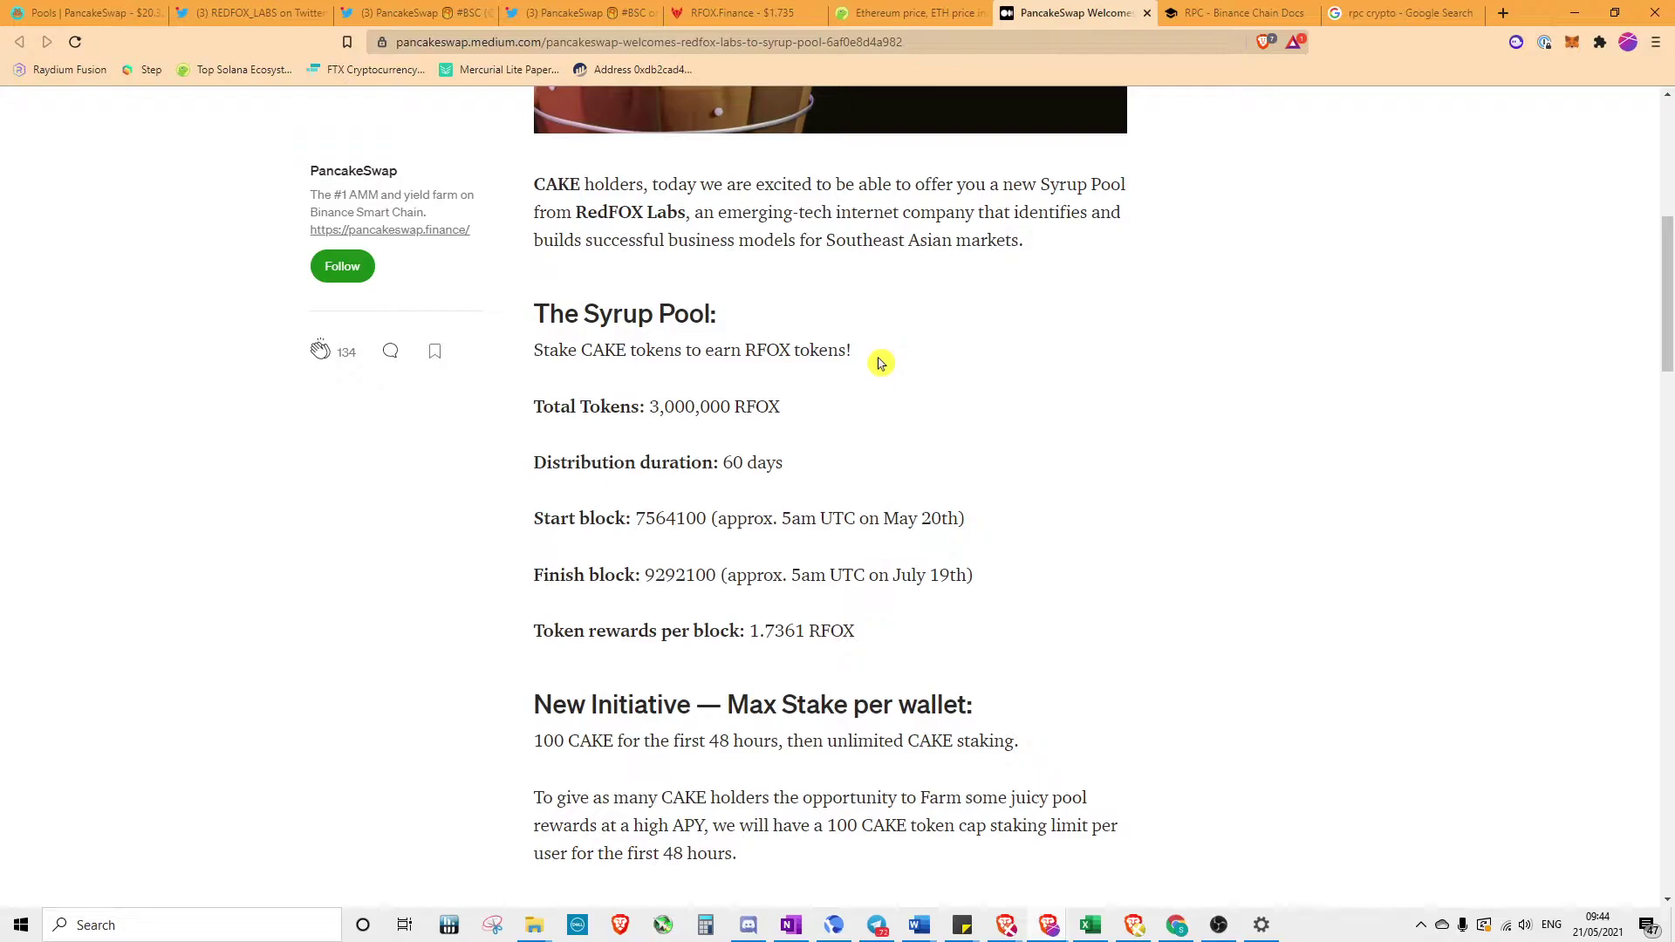
# Examine the return-on-investment breakdown of the RFOX-BNB farm on PancakeSwap
pyautogui.hotkey('ctrl', '1')
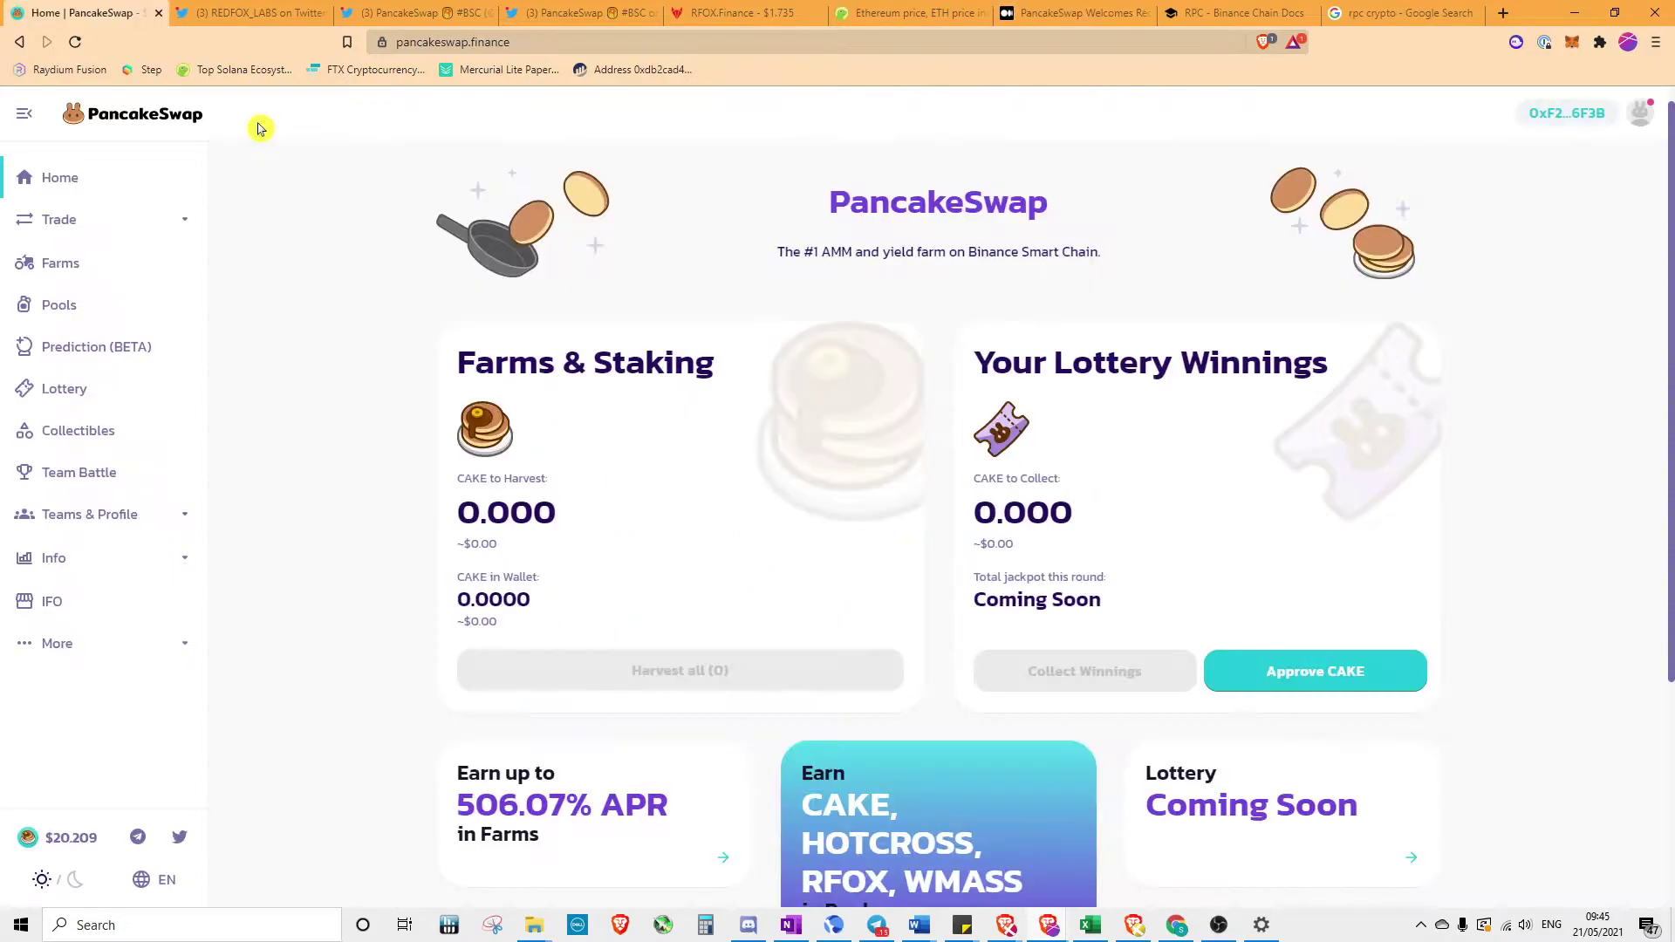
pyautogui.click(100, 276)
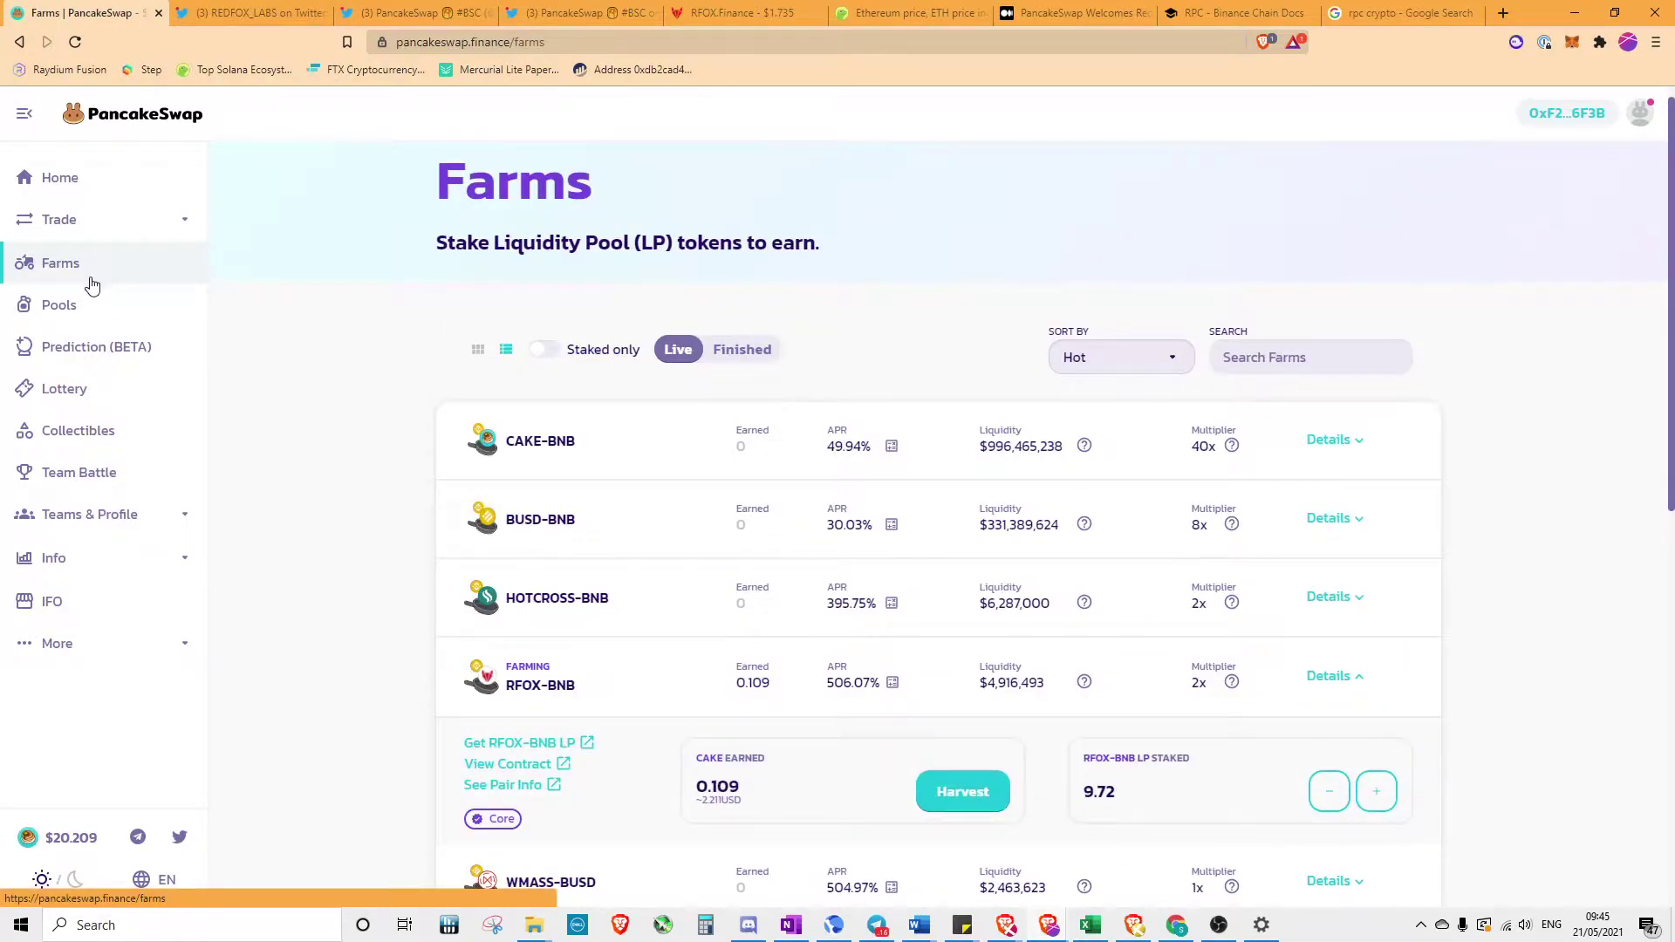
pyautogui.scroll(-2, 872, 521)
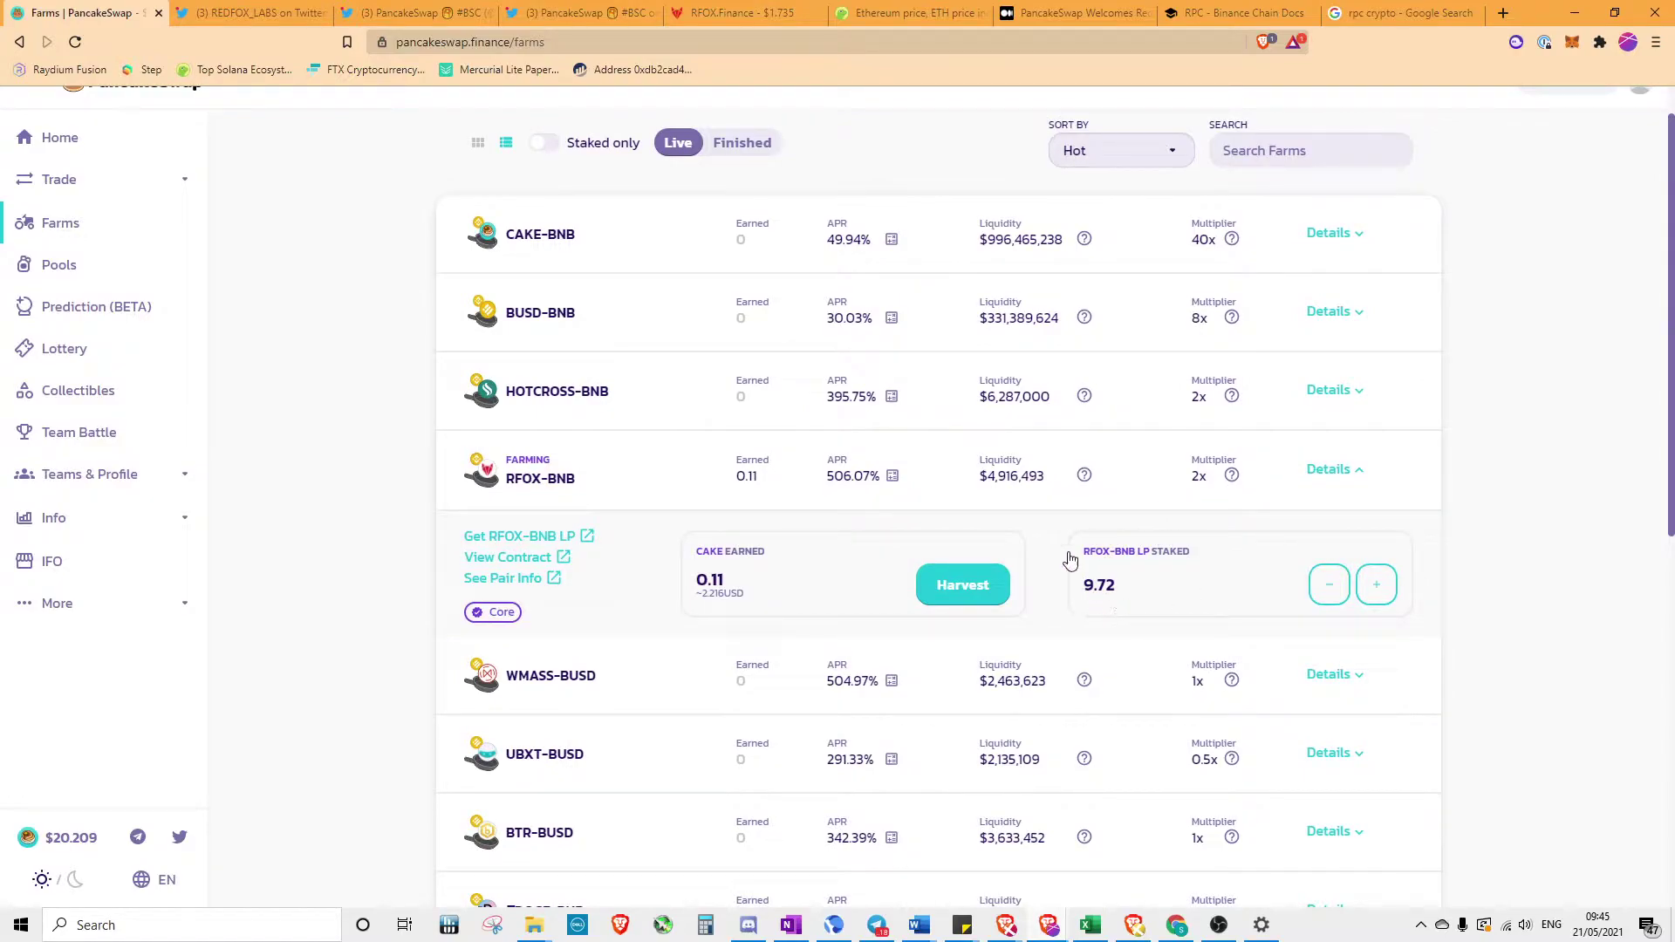
pyautogui.scroll(-1, 1159, 617)
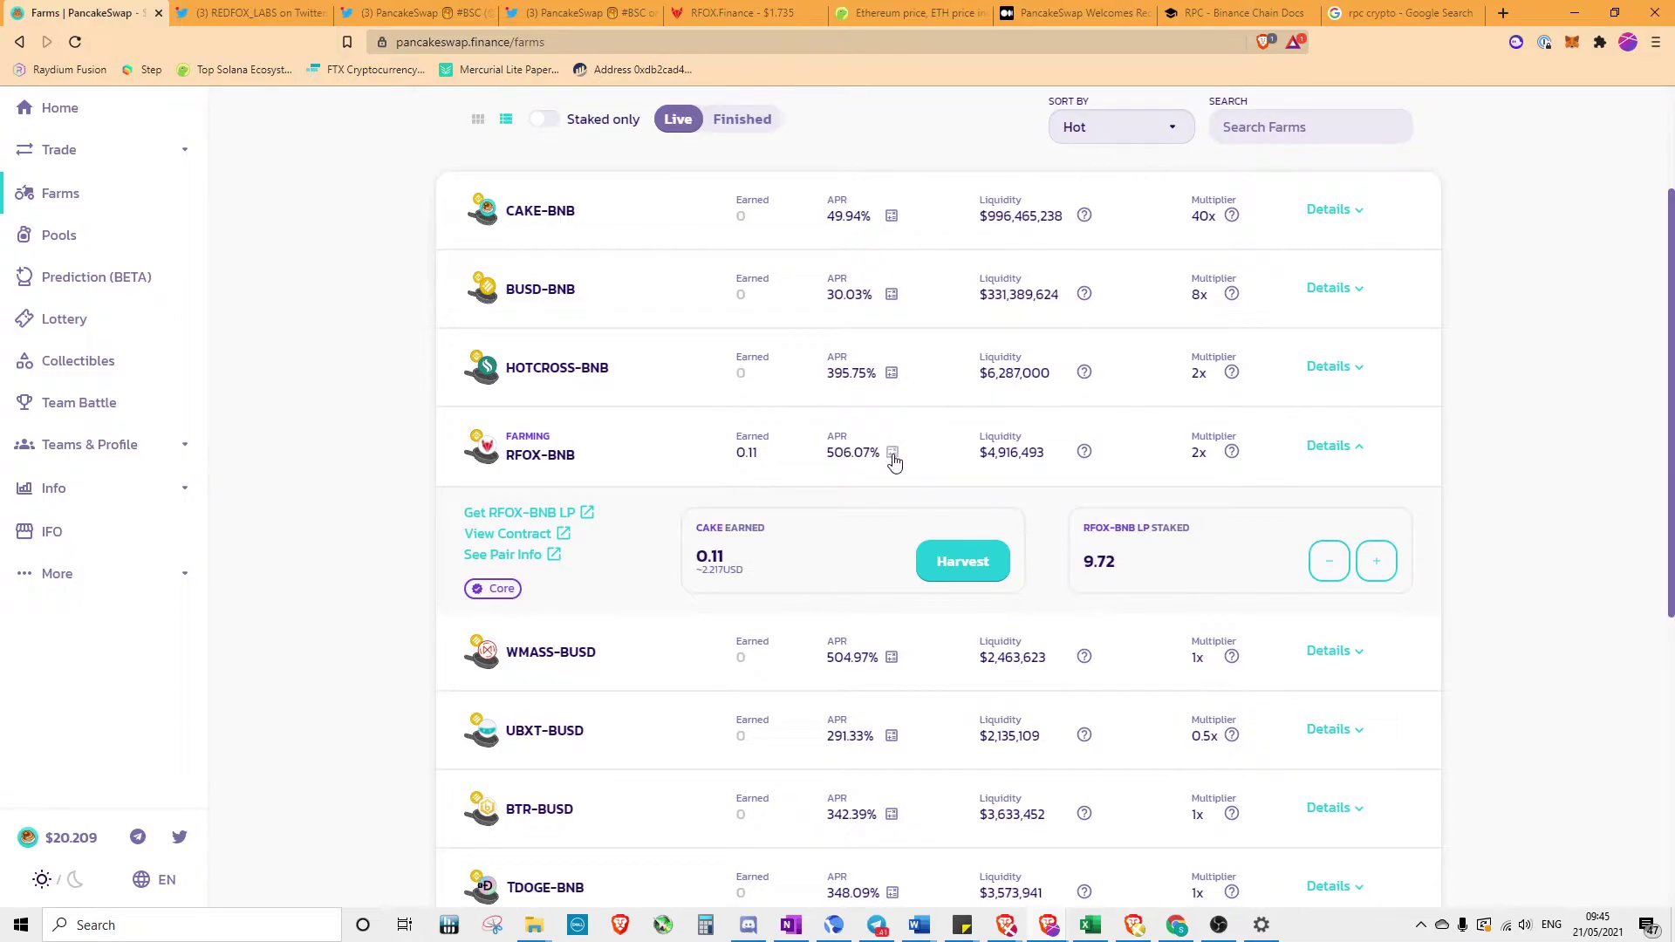
pyautogui.click(891, 453)
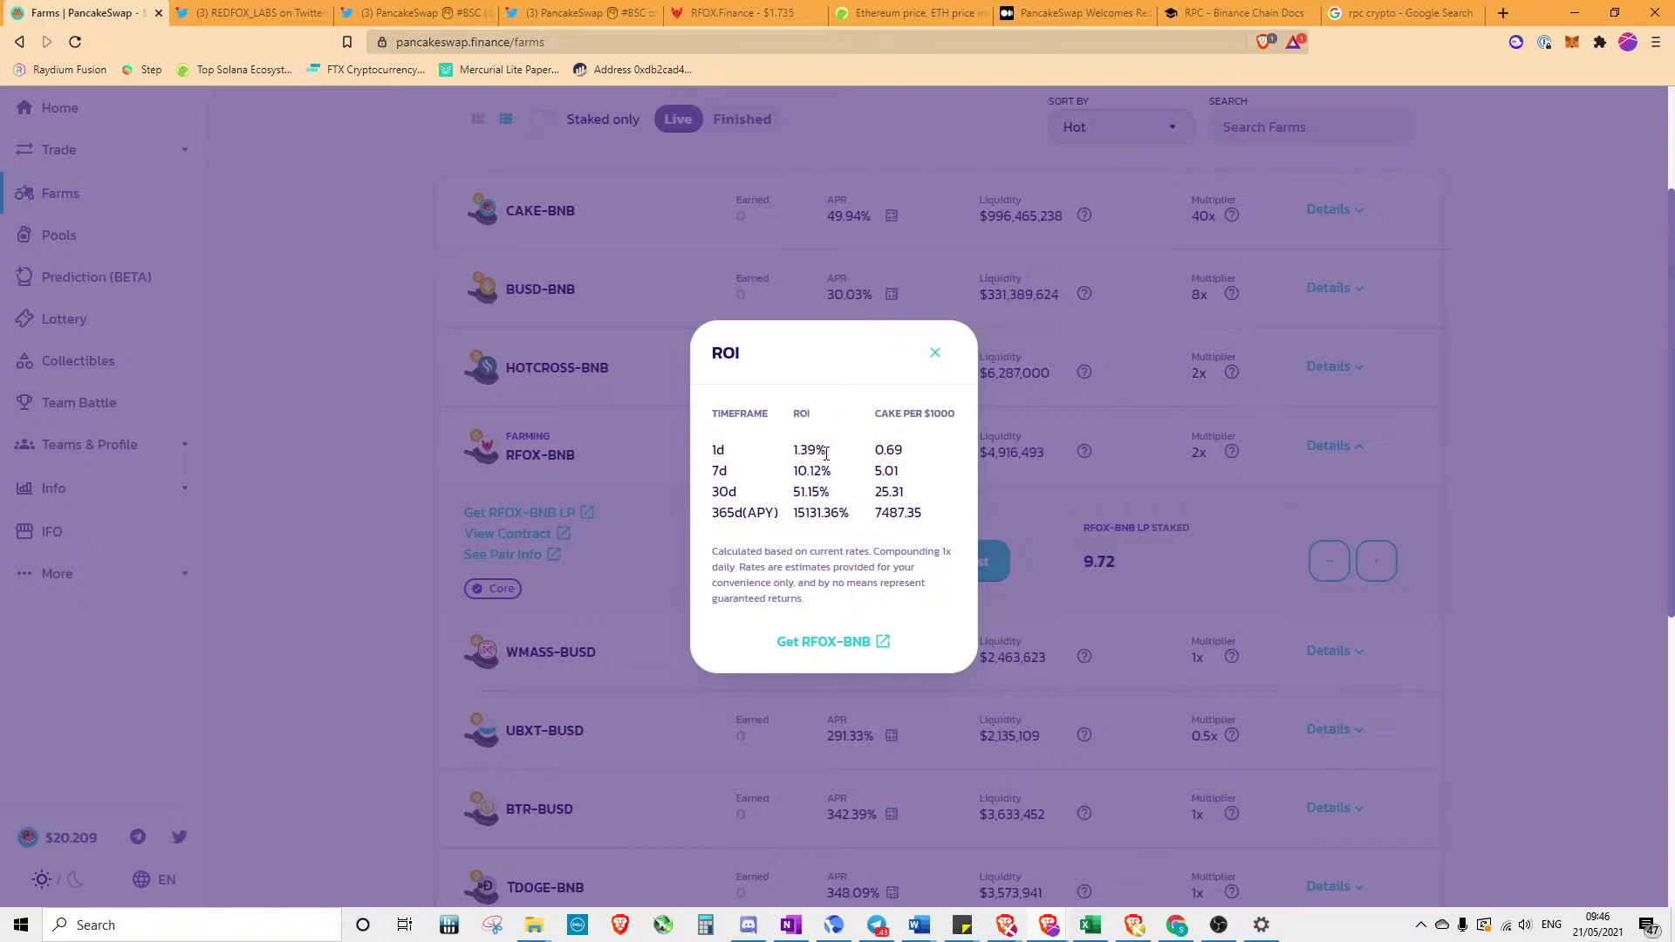
pyautogui.click(933, 353)
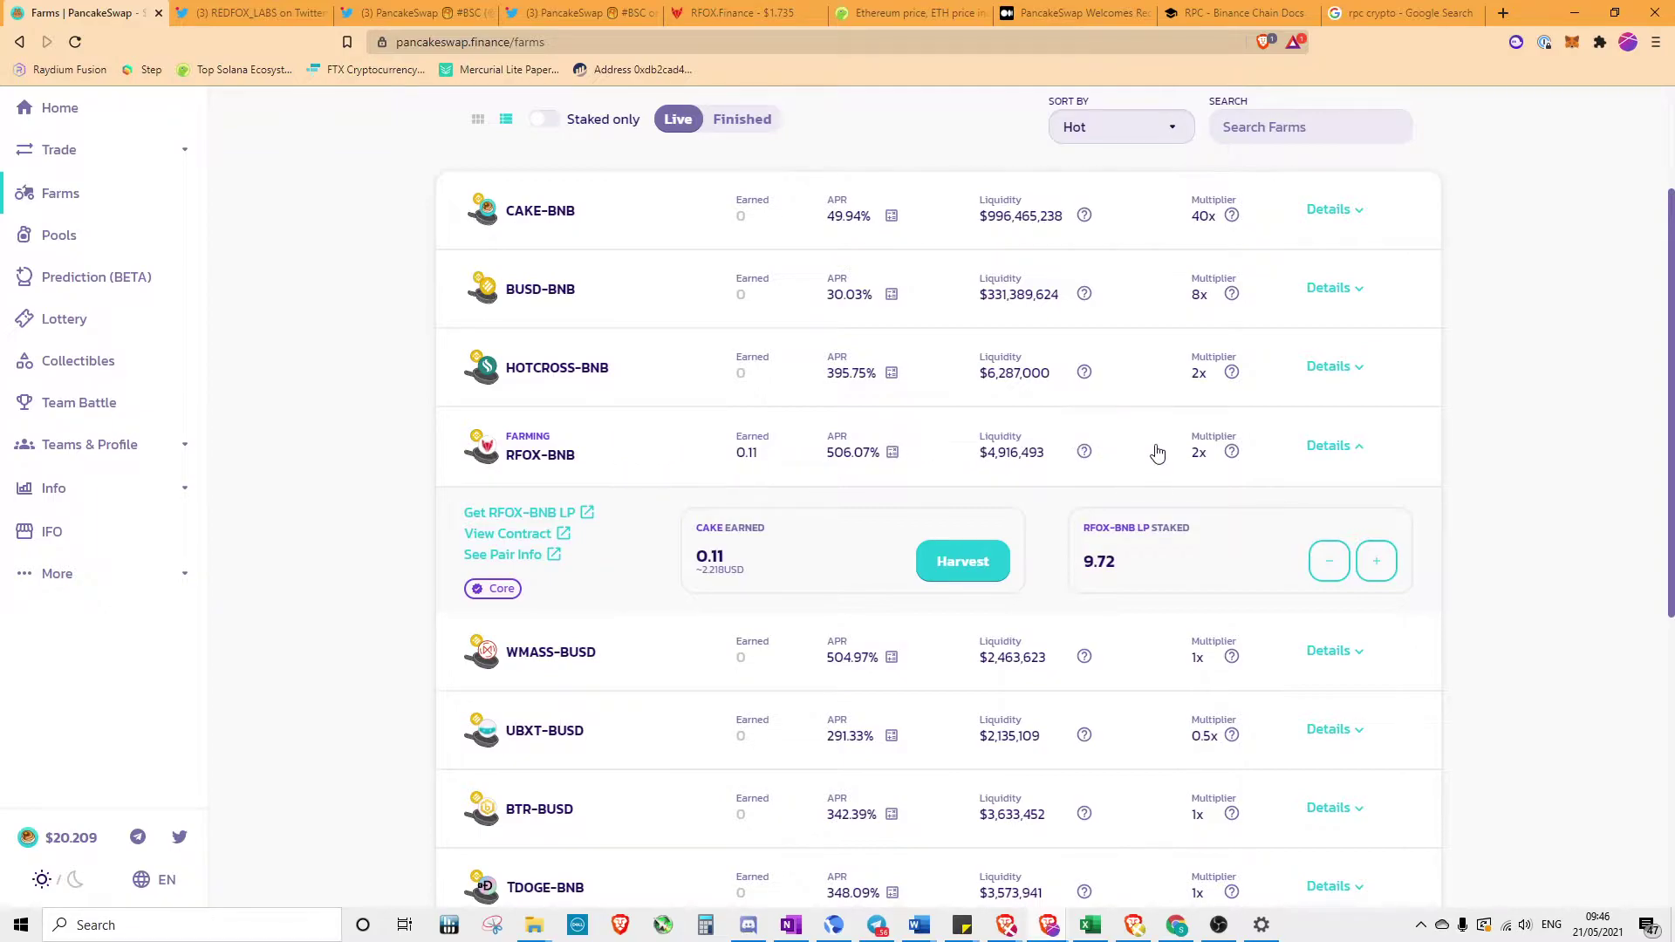
# Harvest the VFOX earned in the RFOX-VFOX farm on RFOX.Finance and approve the transaction in the wallet
pyautogui.click(742, 12)
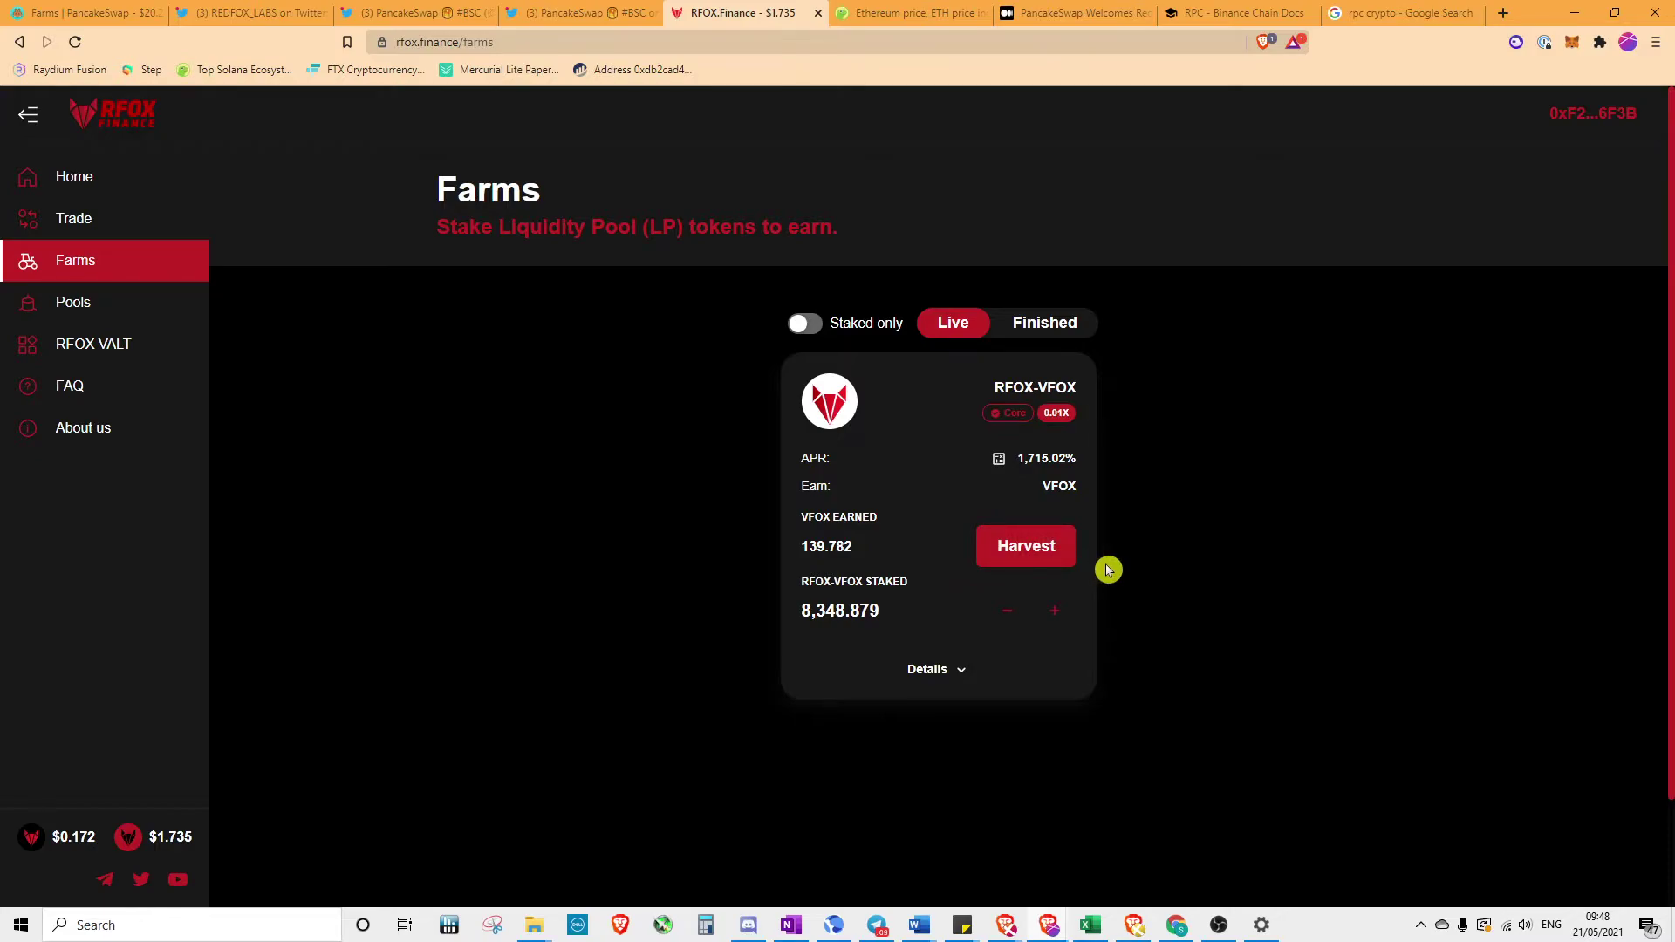
pyautogui.click(1043, 553)
pyautogui.click(1581, 499)
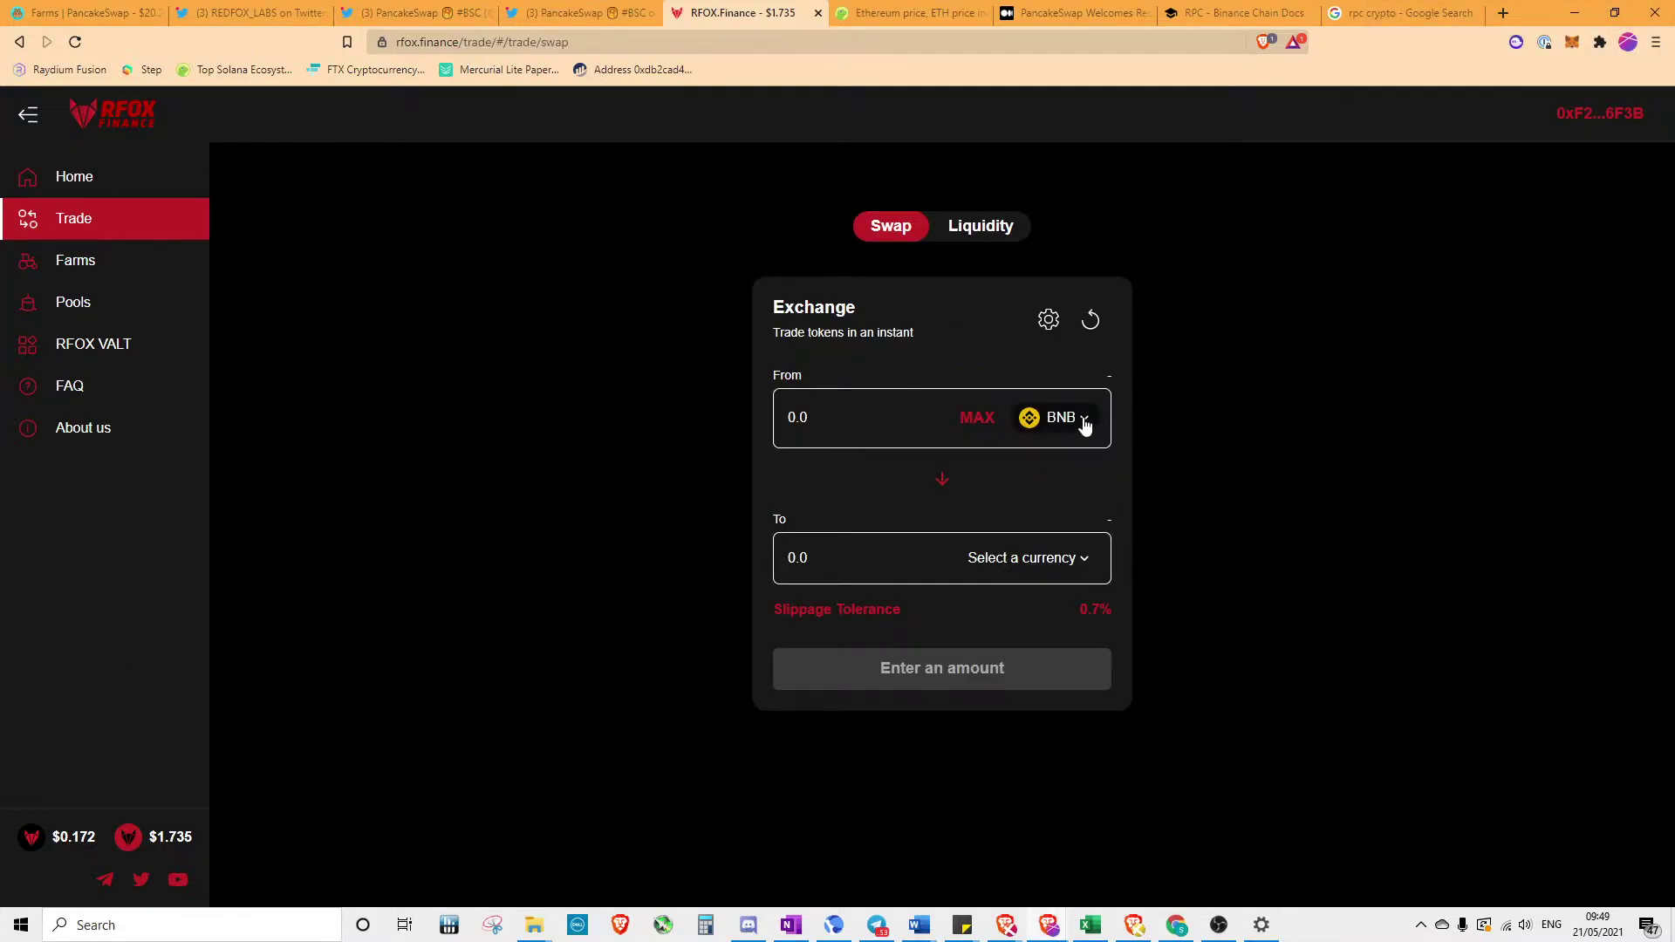
# Set up the RFOX.Finance exchange with VFOX as the token to sell and BNB as the token to receive
pyautogui.click(1084, 422)
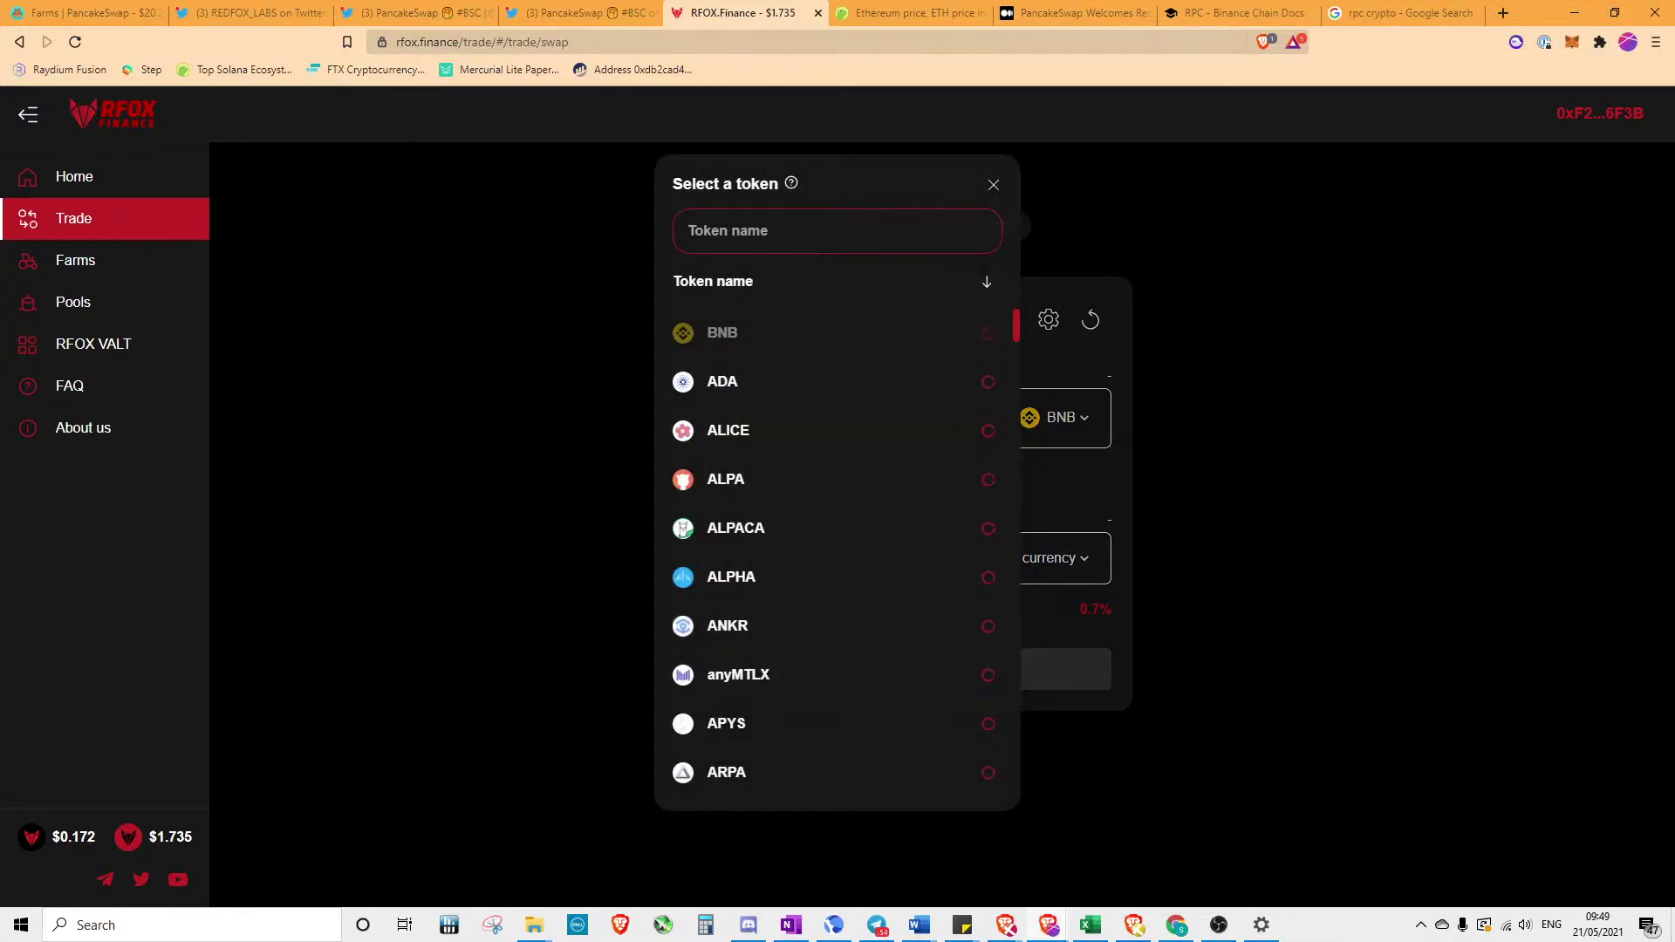
pyautogui.write('vfox')
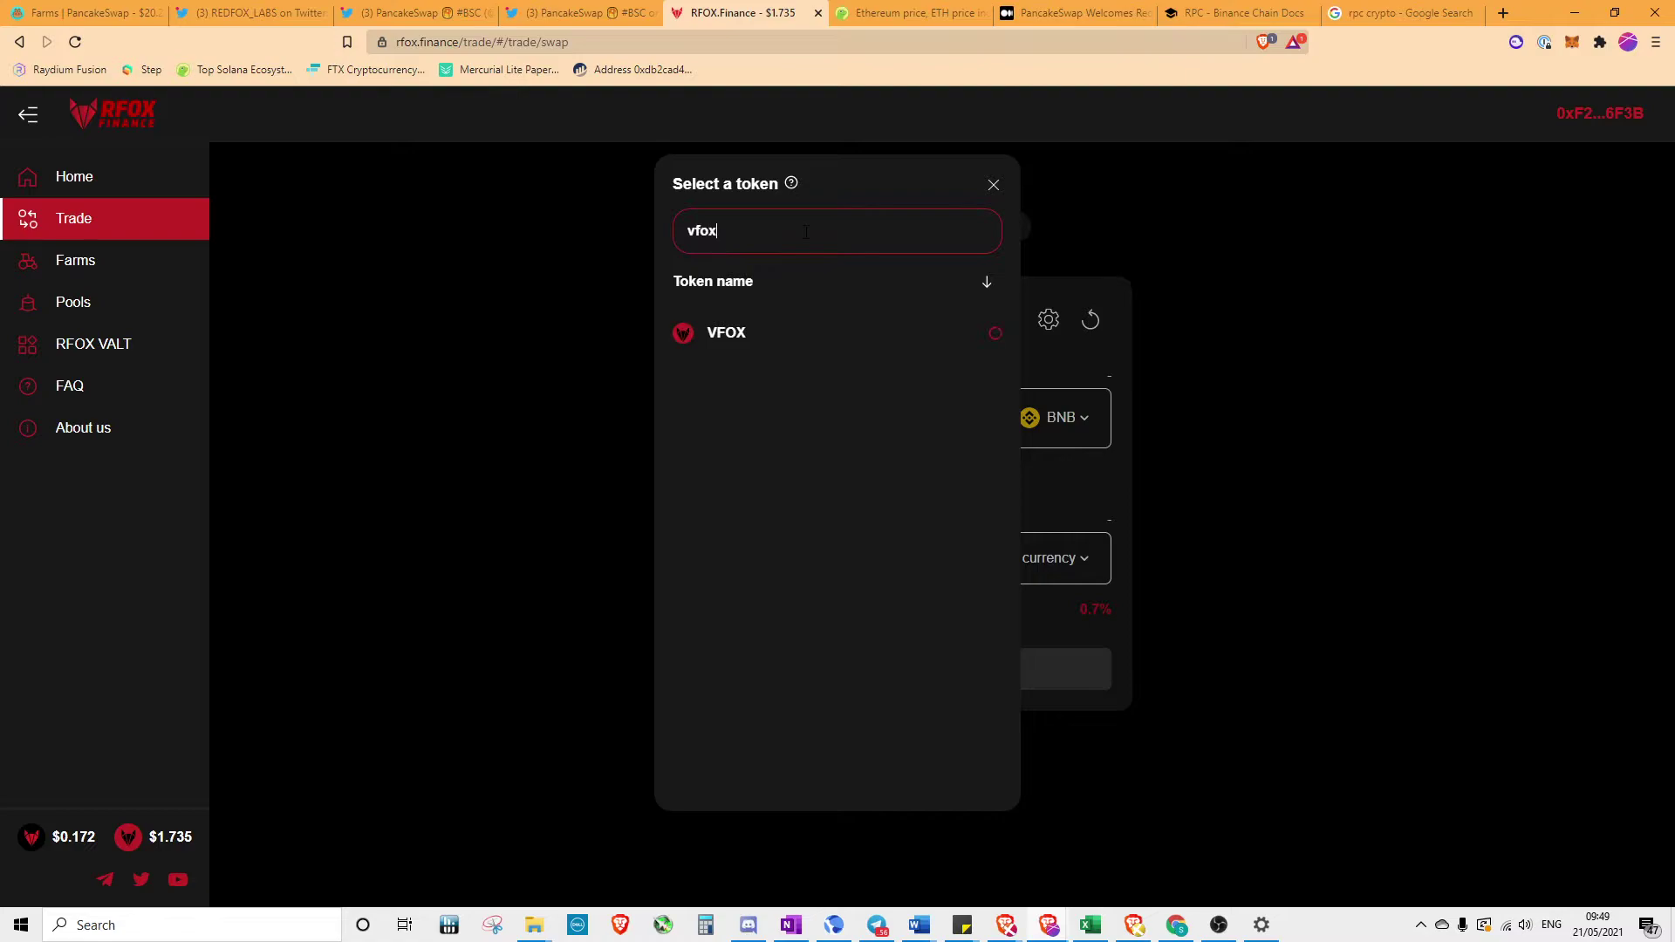
pyautogui.click(741, 336)
pyautogui.click(1080, 561)
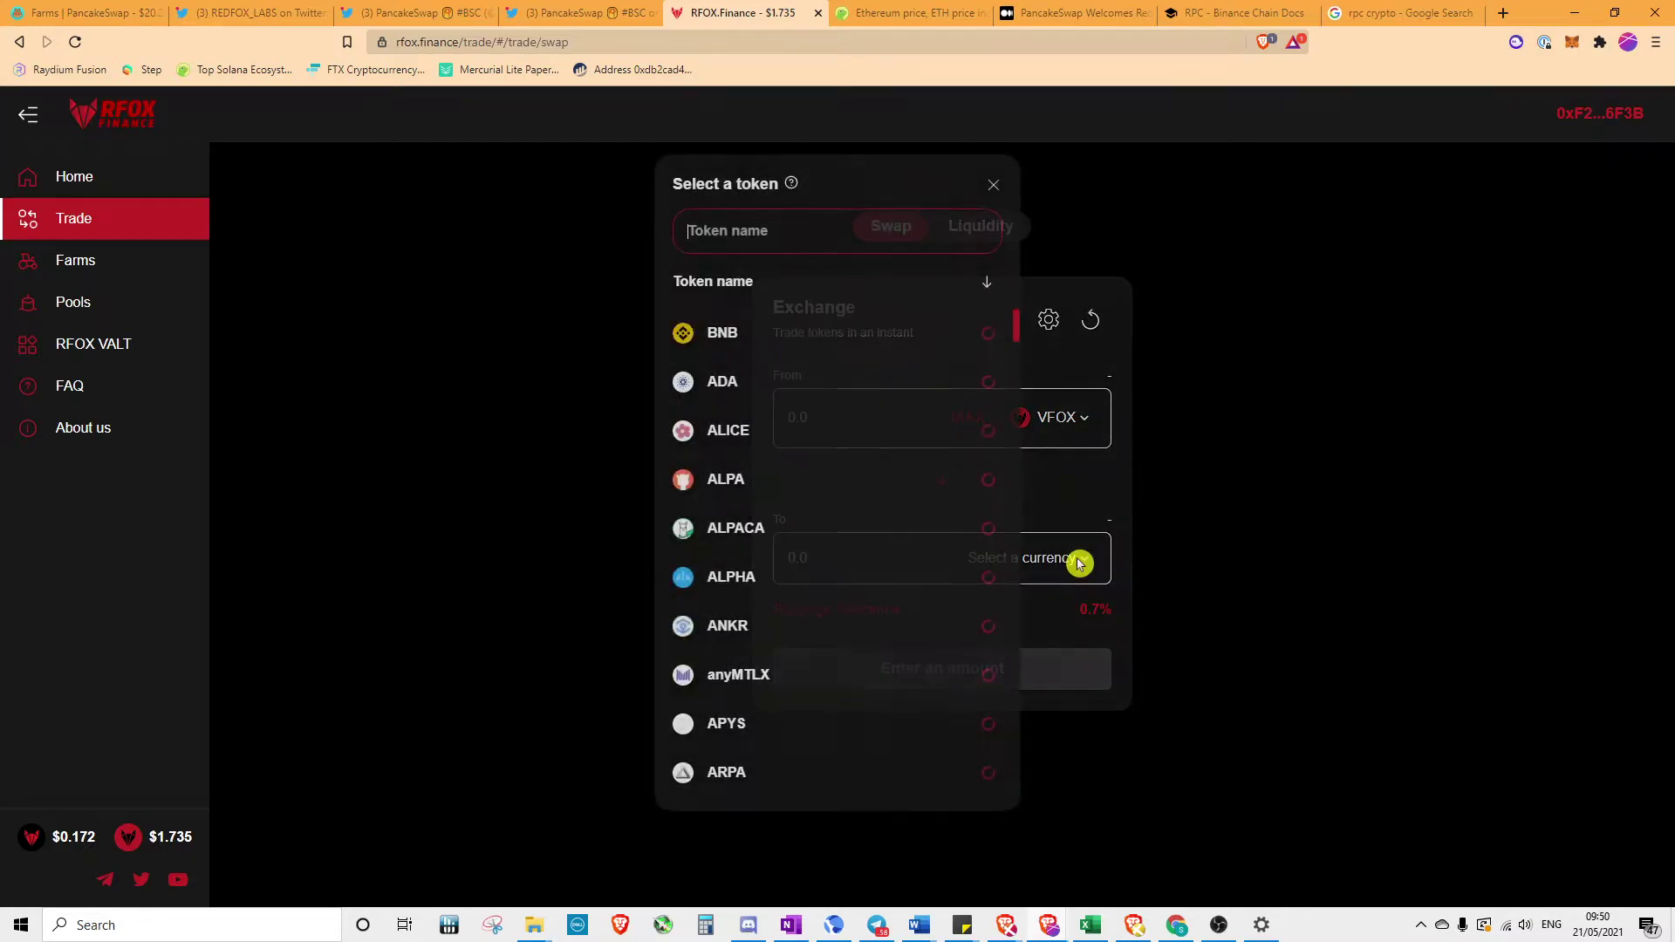
pyautogui.write('bnb')
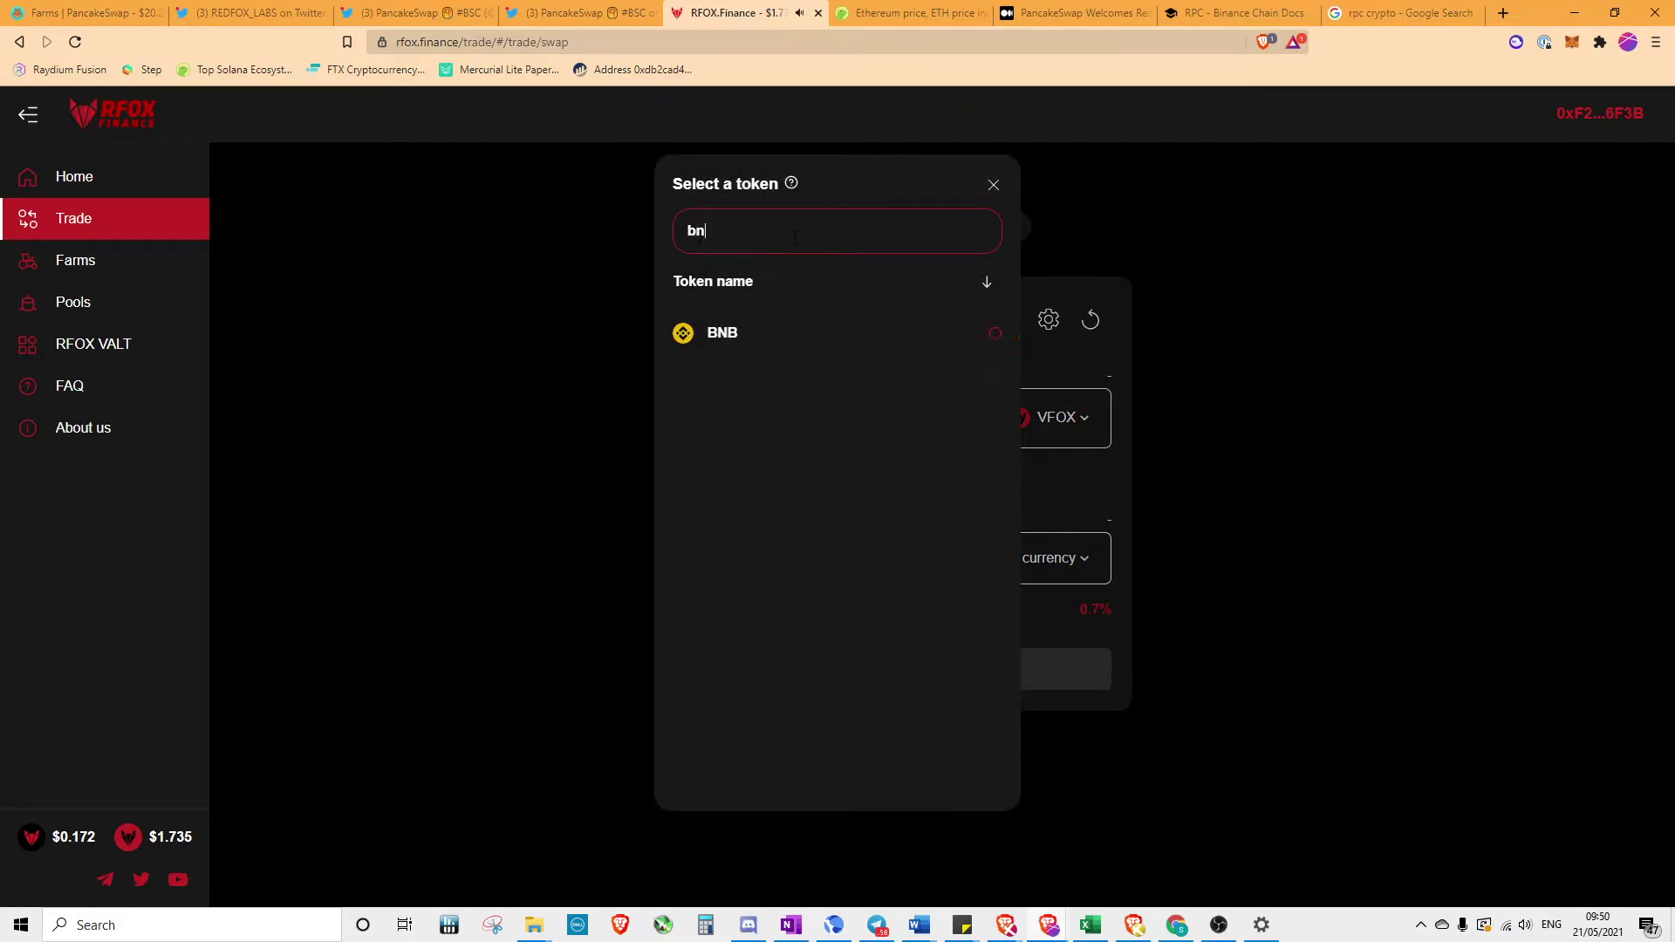
pyautogui.click(752, 329)
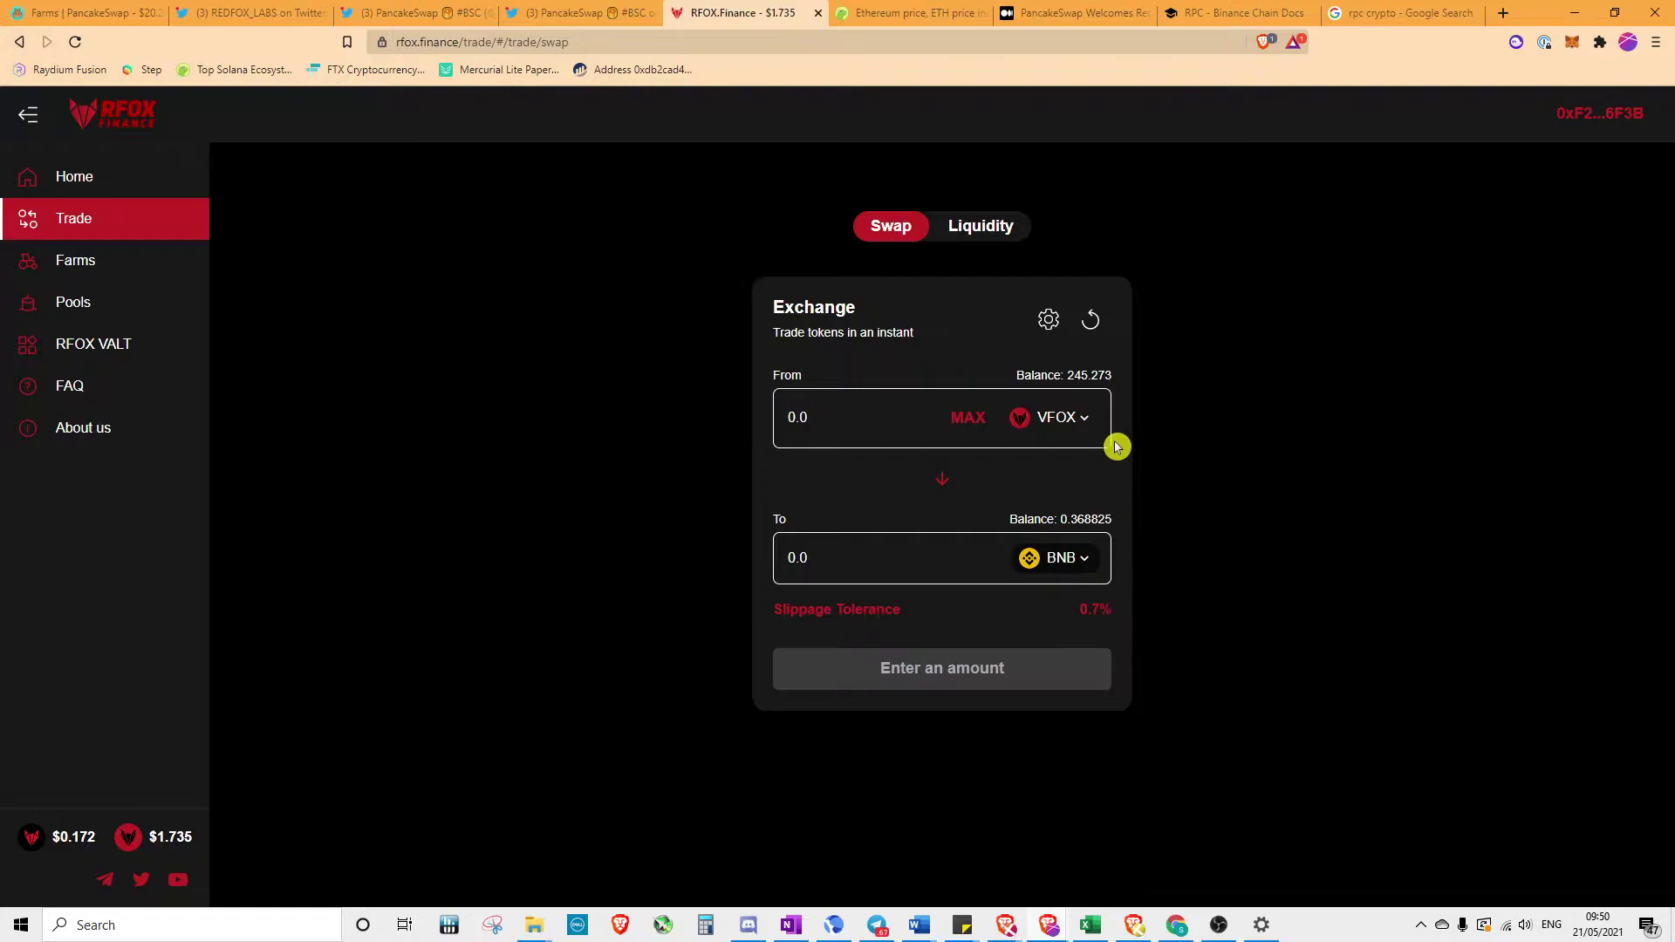
# Swap 50 VFOX for BNB, approving the transaction in the wallet and dismissing the submission notice
pyautogui.click(871, 415)
pyautogui.write('50')
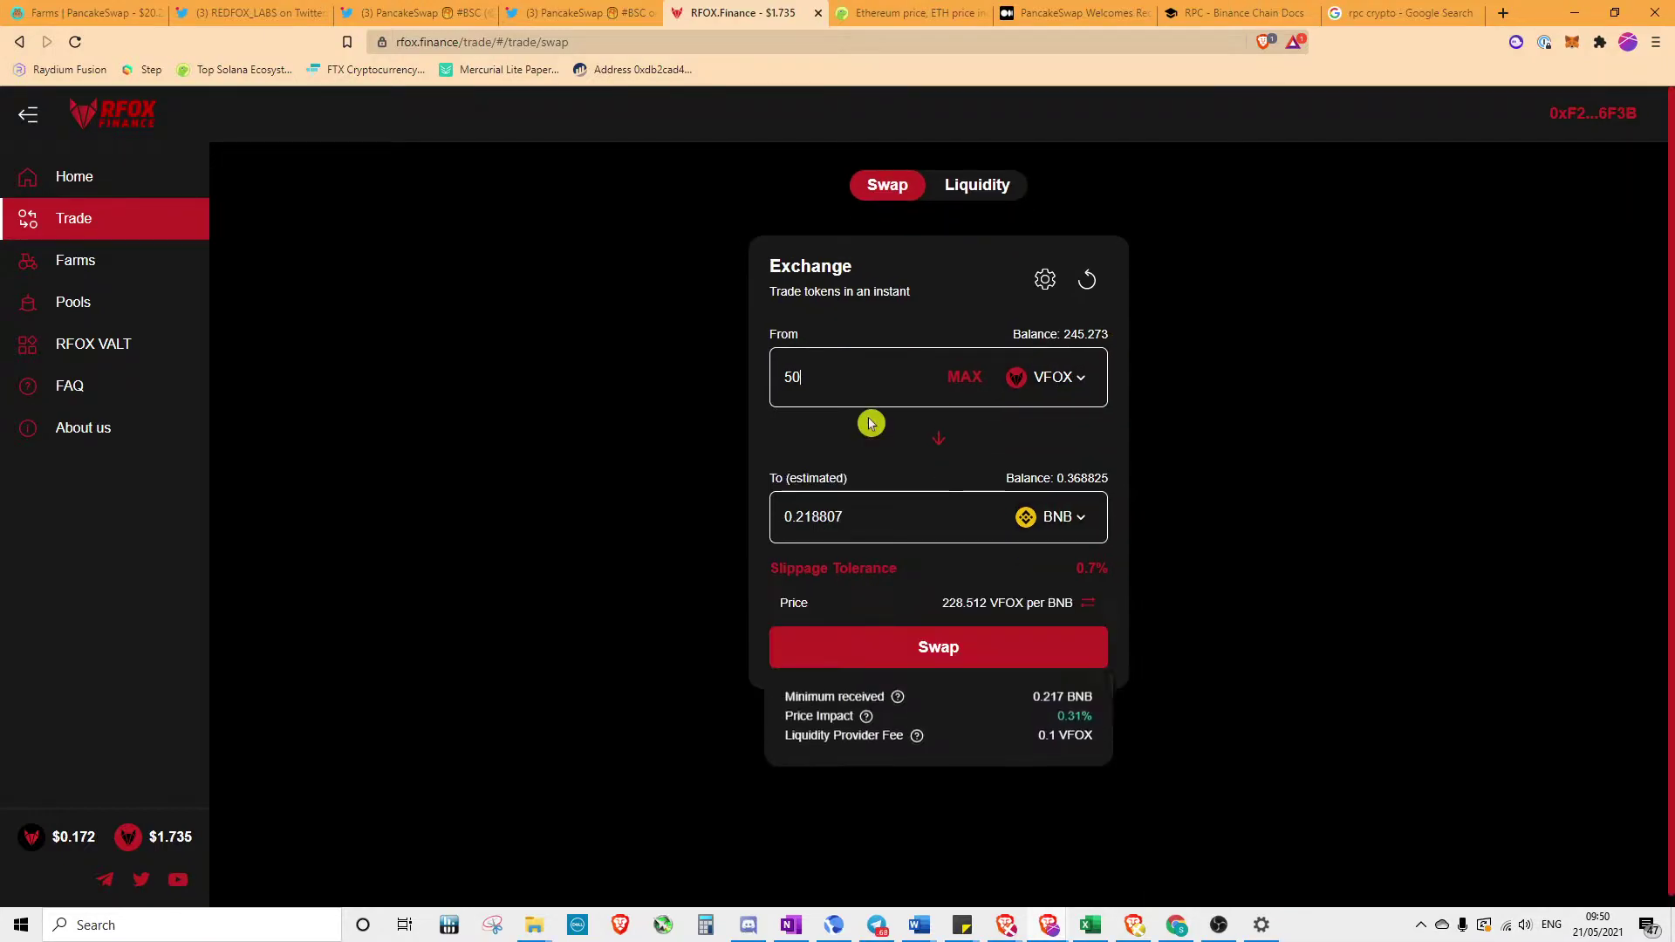
pyautogui.click(967, 660)
pyautogui.click(925, 668)
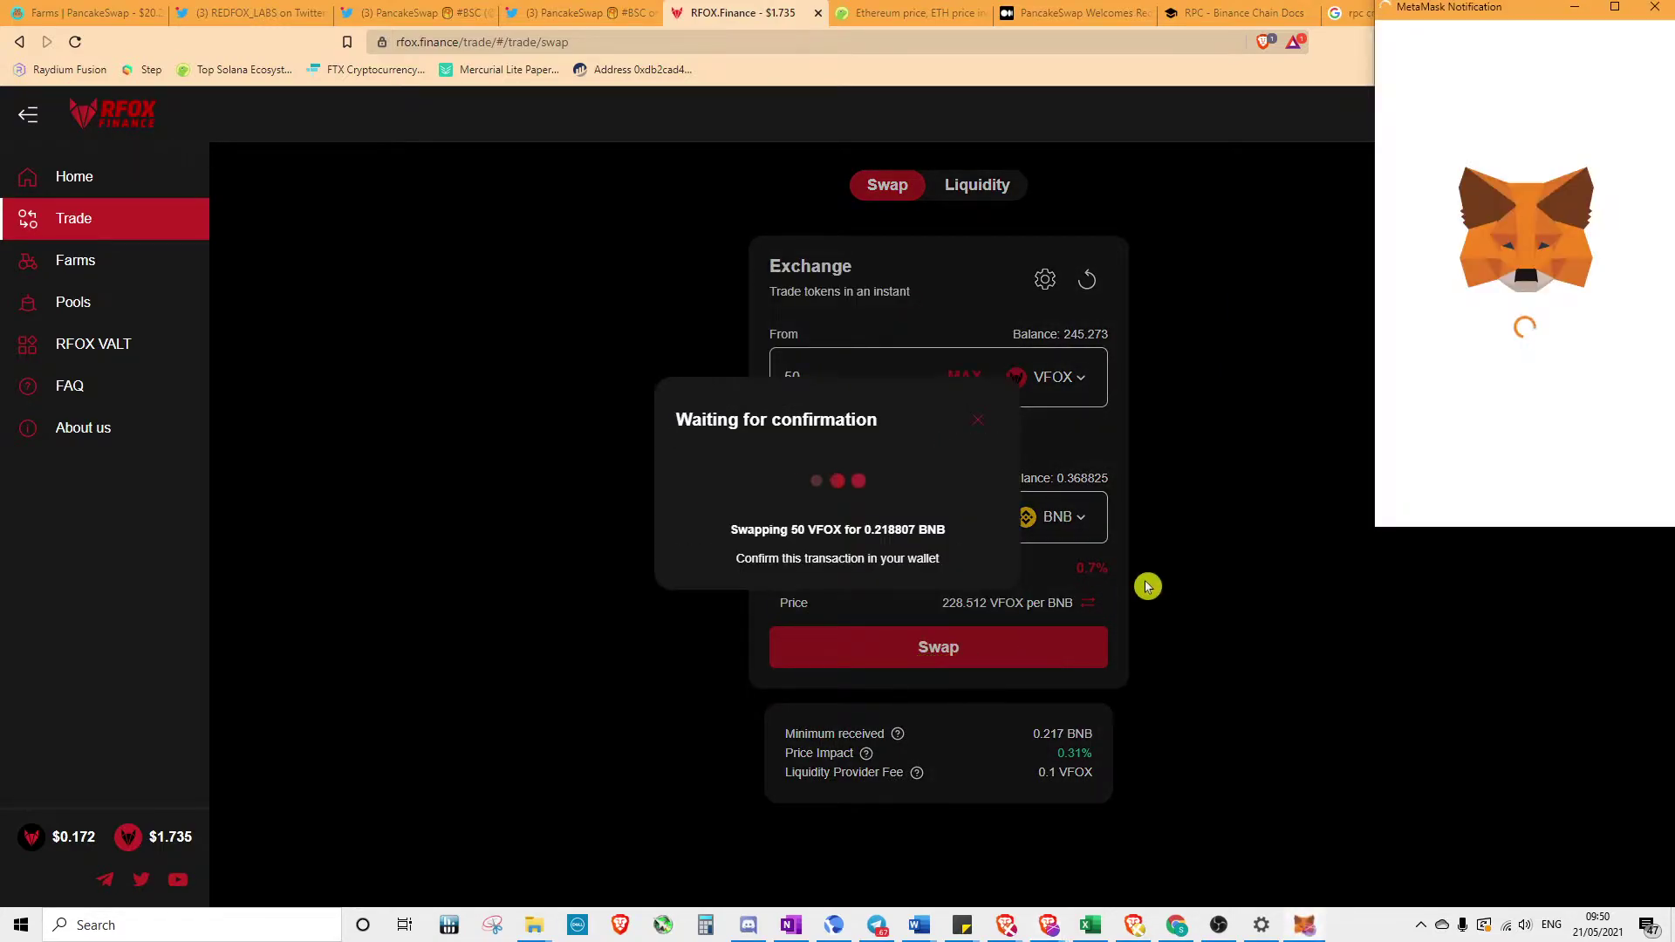
pyautogui.click(1597, 493)
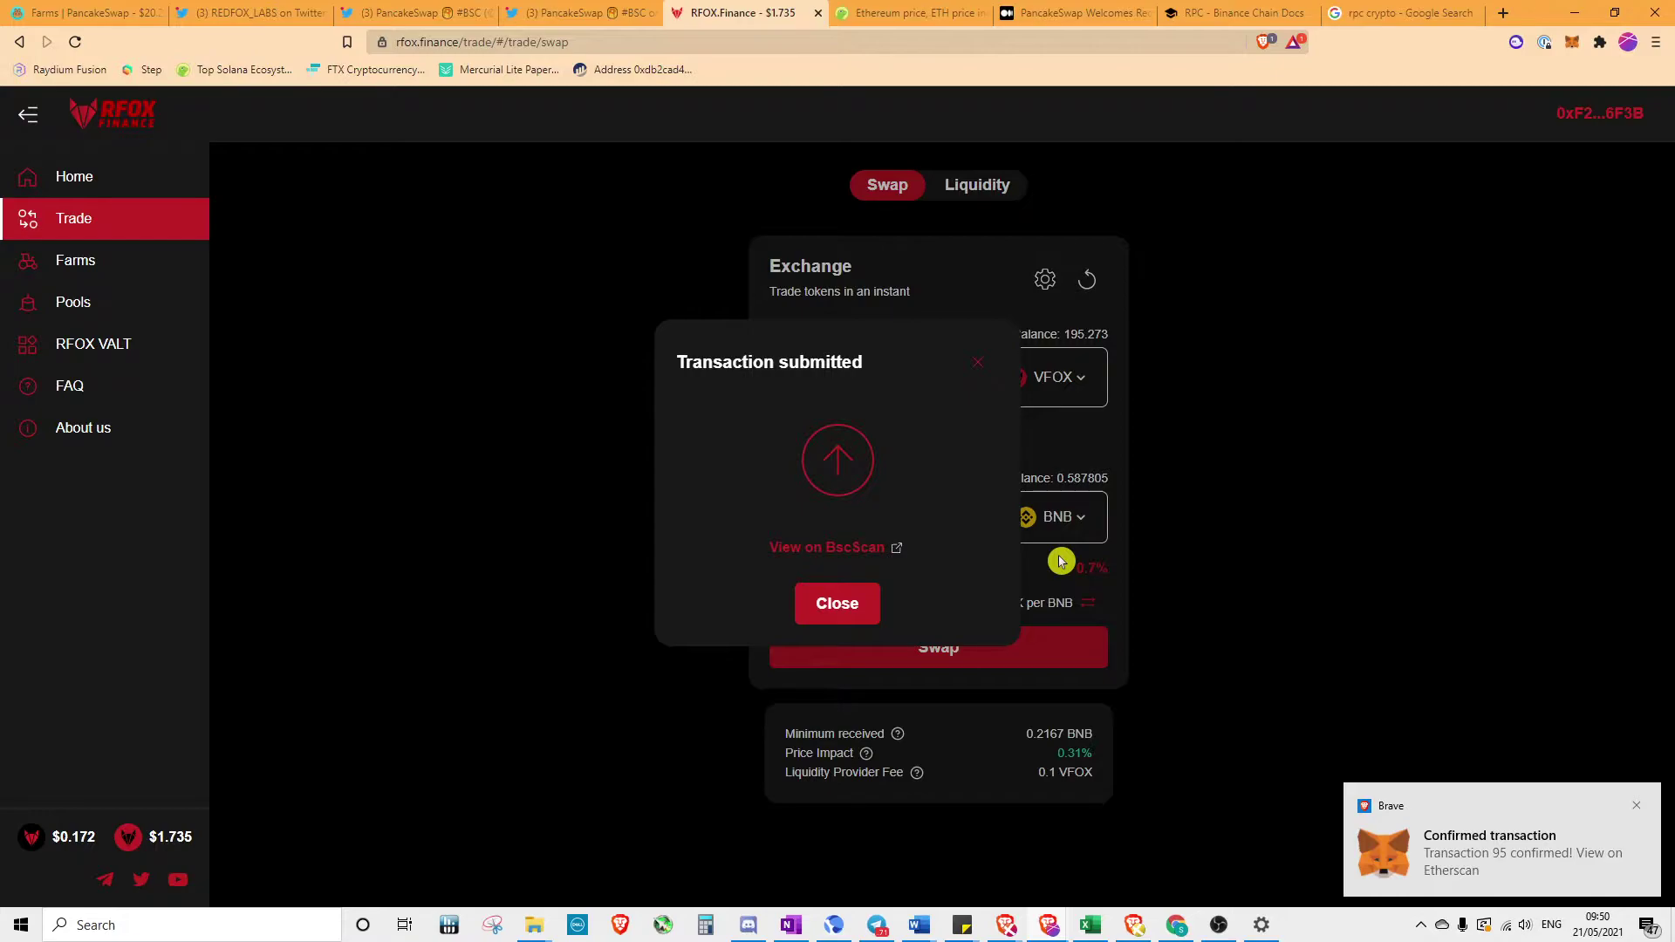
pyautogui.click(844, 603)
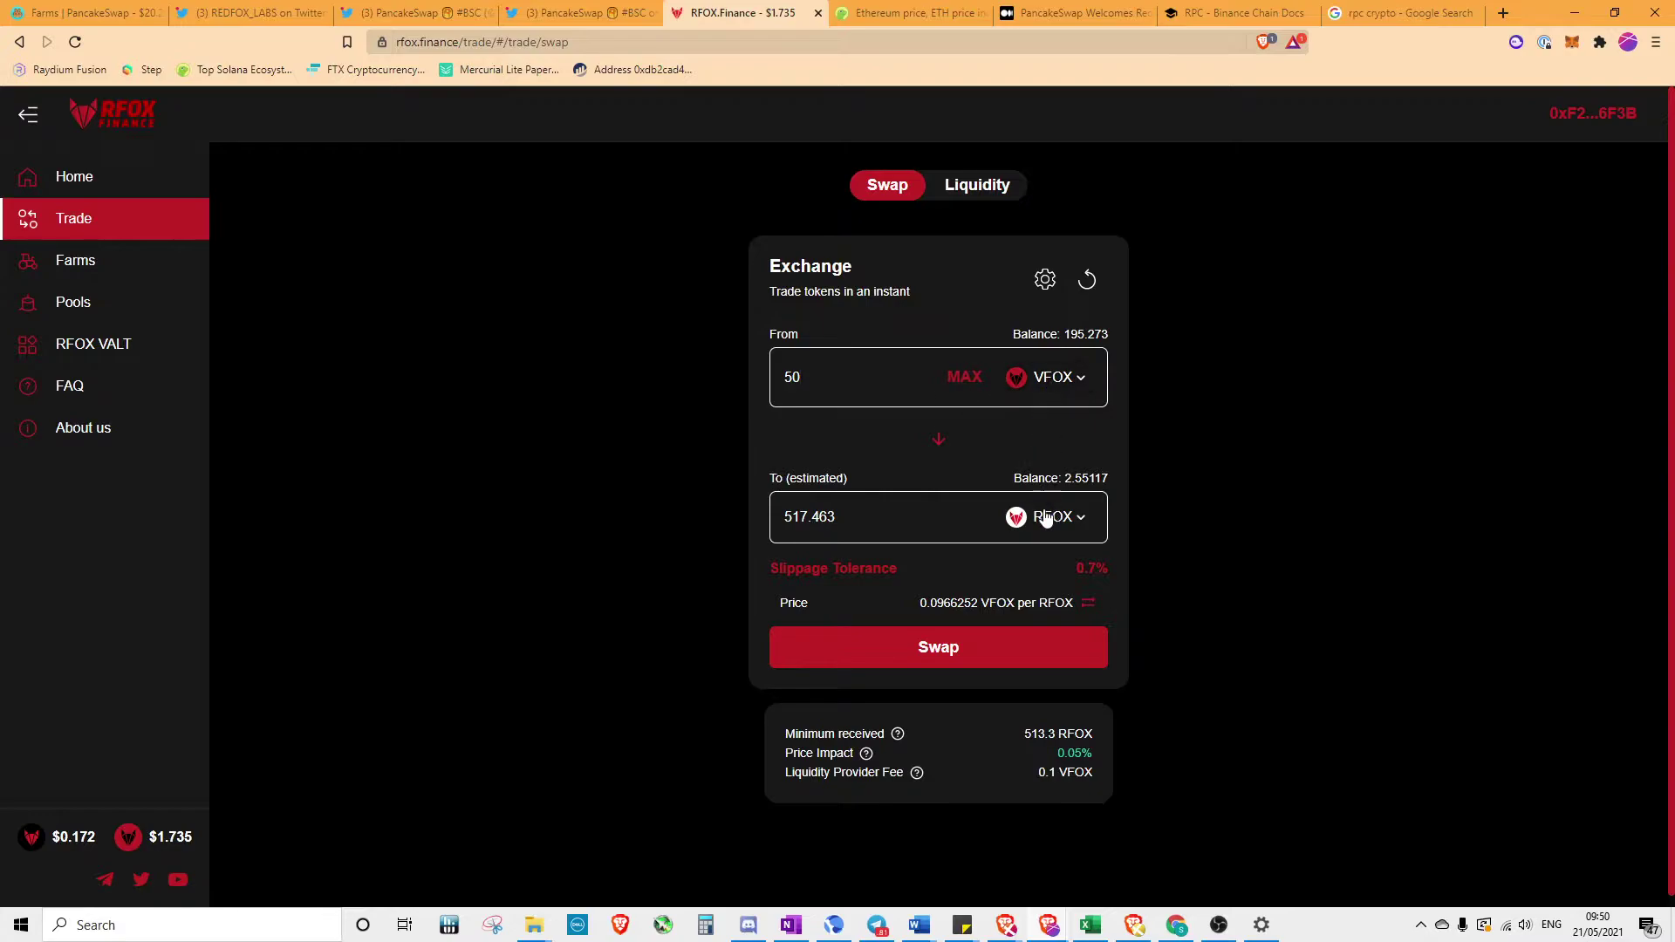
# Swap 50 VFOX for RFOX, approving the transaction in the wallet and dismissing the submission notice
pyautogui.click(977, 660)
pyautogui.click(867, 658)
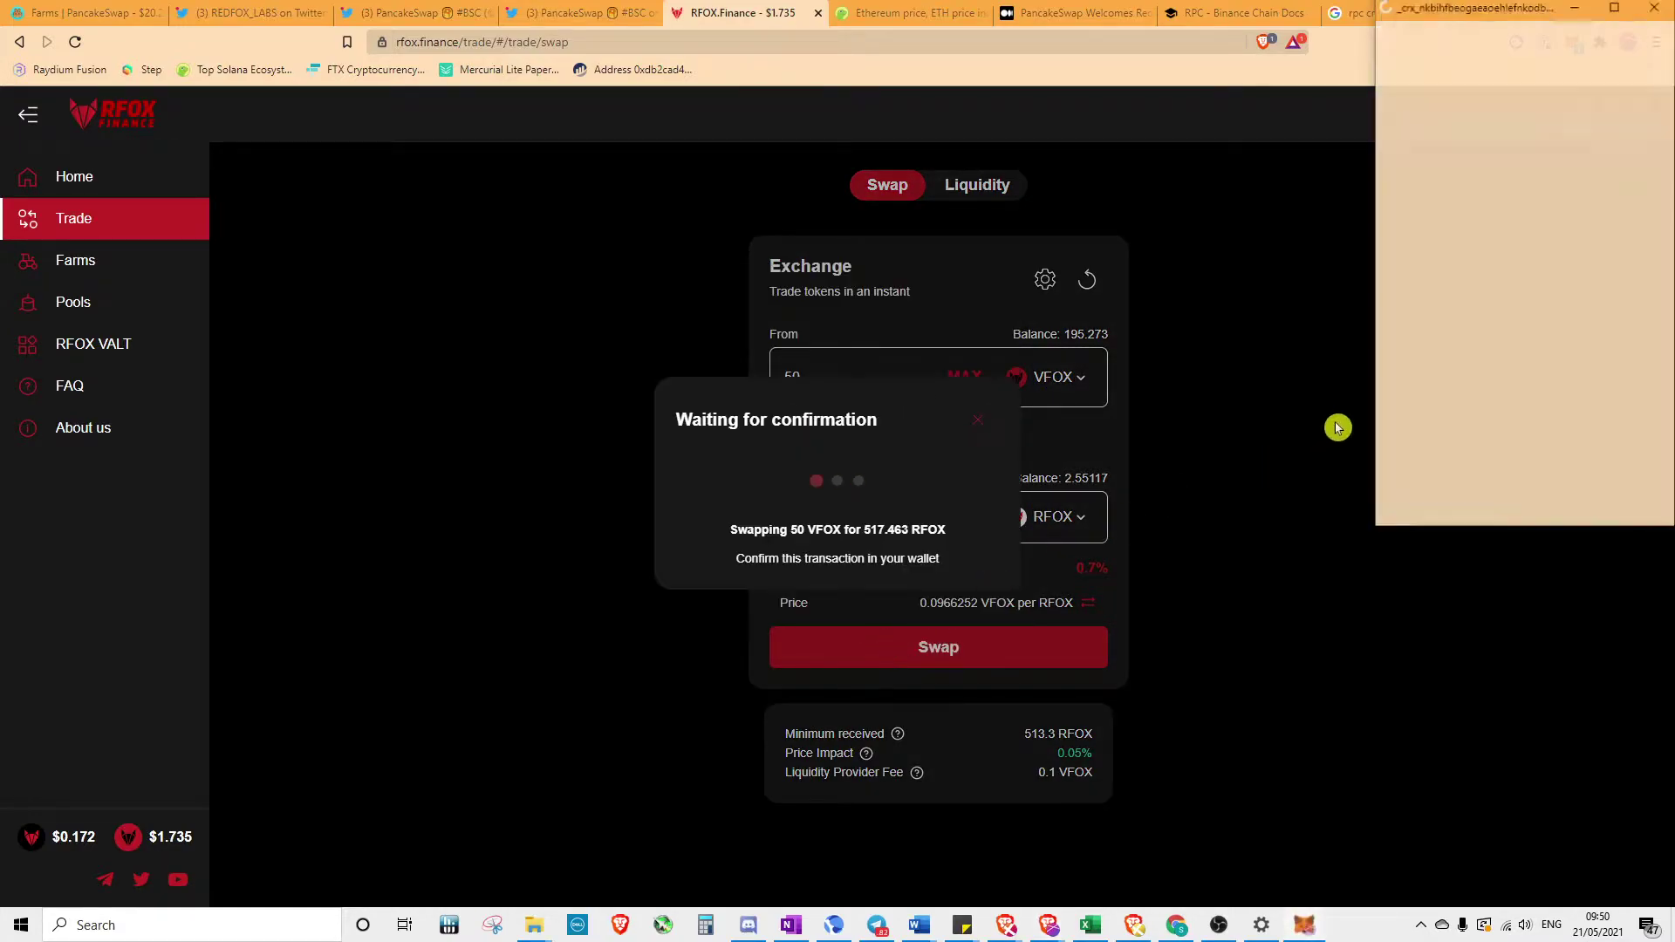
pyautogui.click(1581, 504)
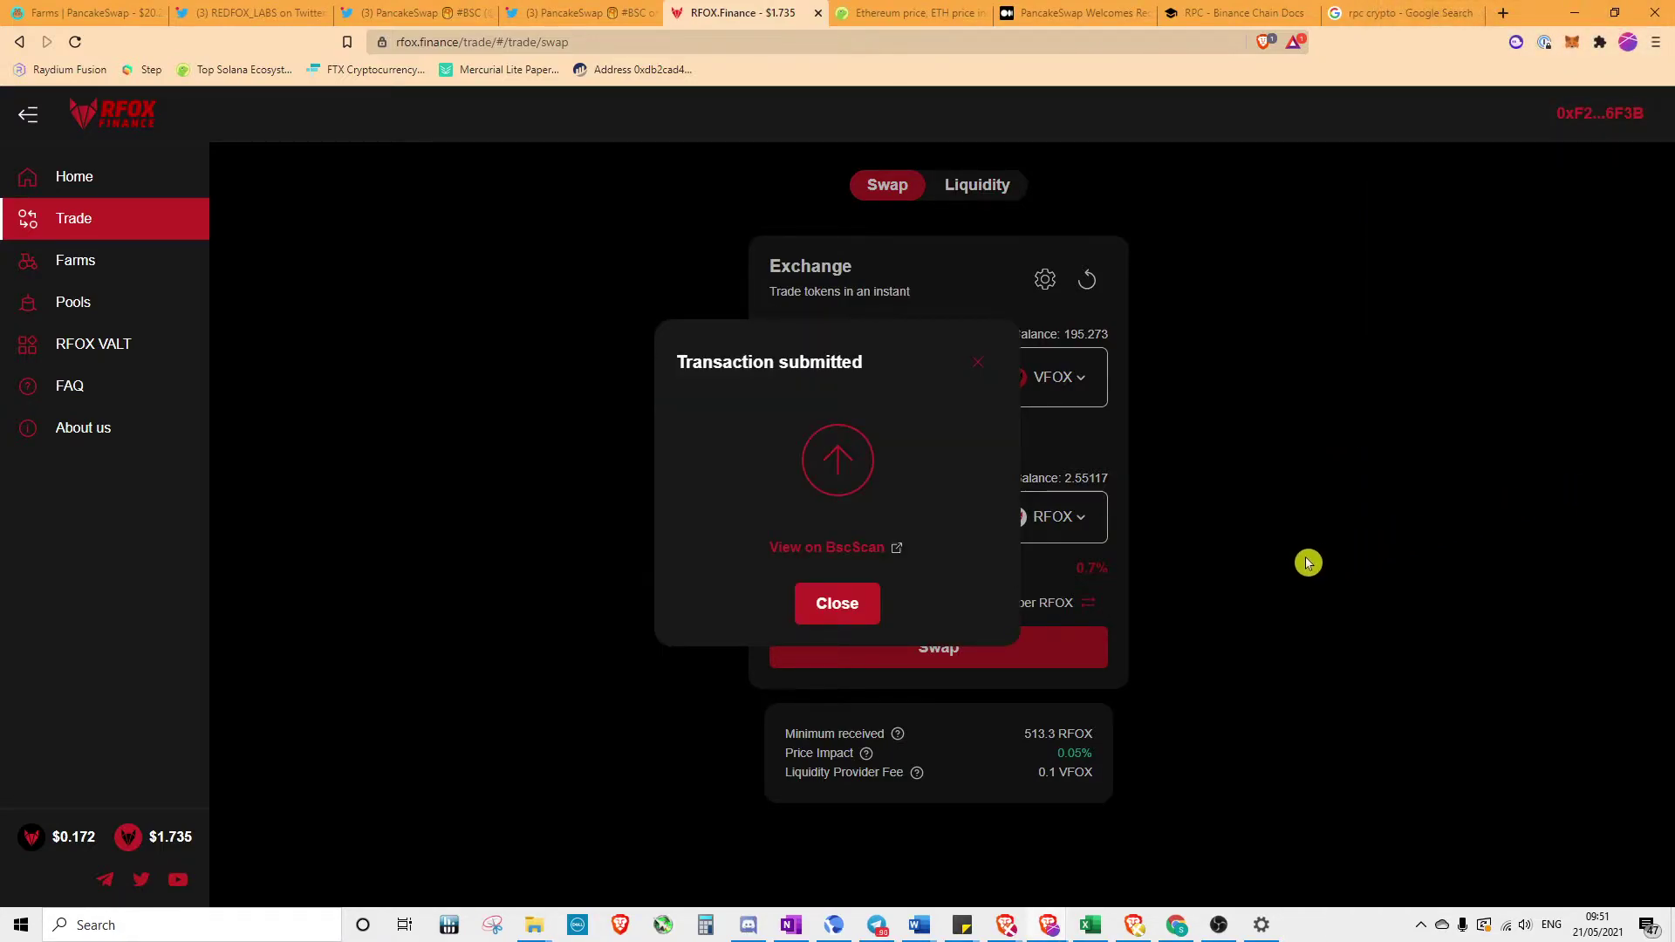
pyautogui.click(833, 611)
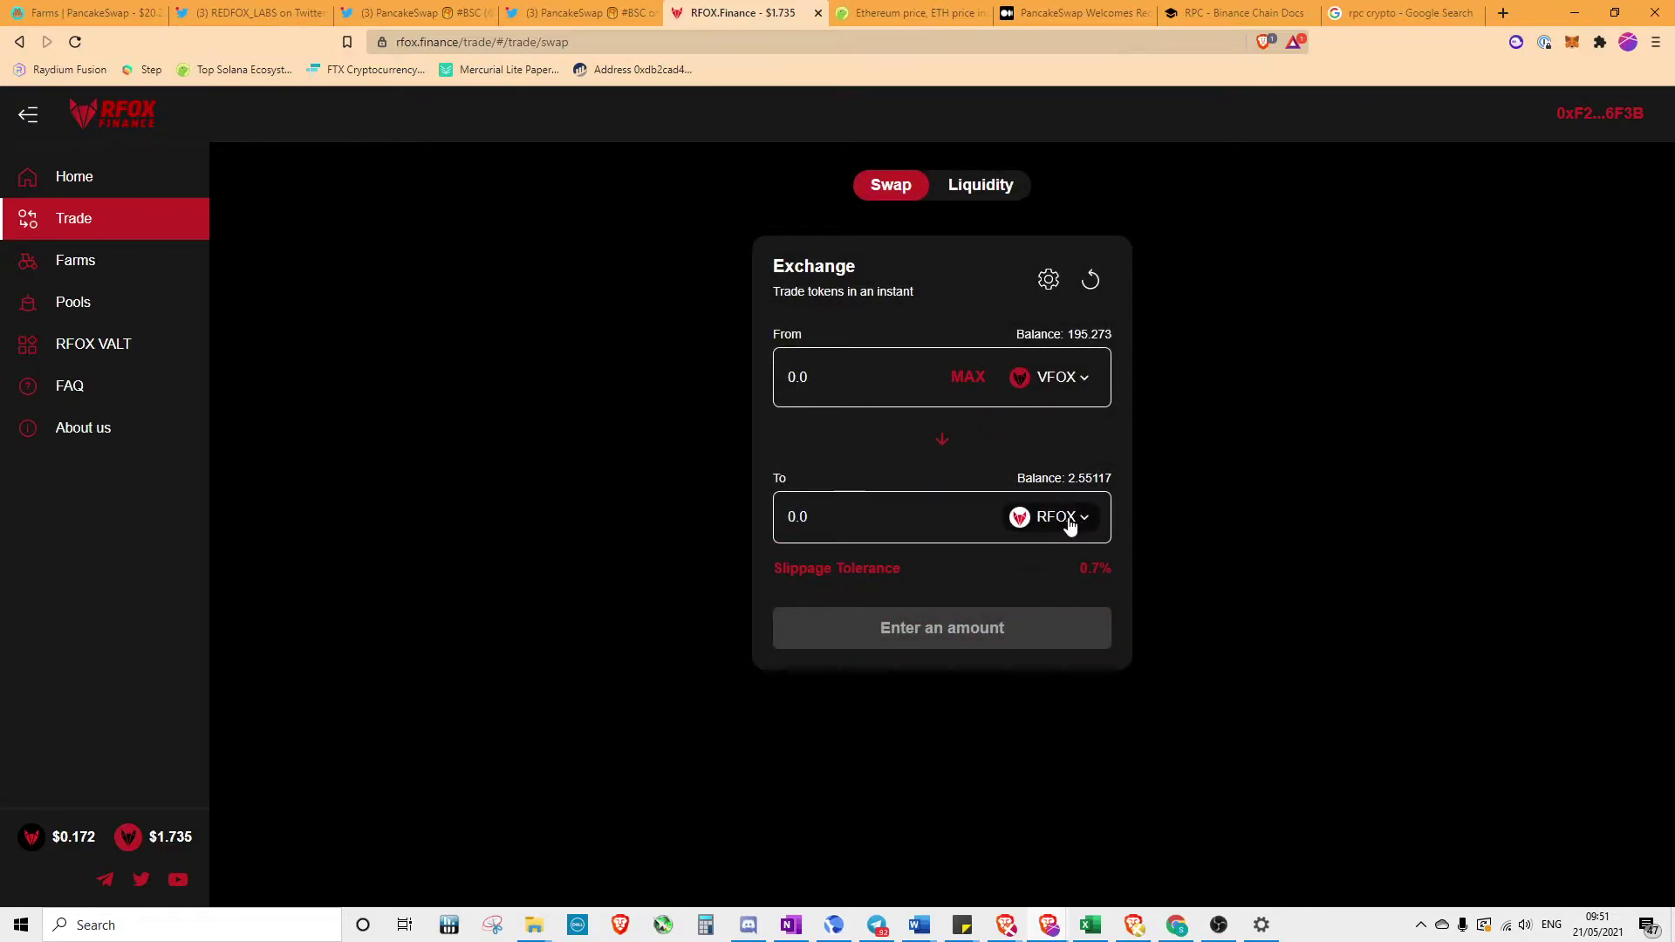
# Set up the exchange to trade 50 VFOX for CAKE, searching the token list for "cake"
pyautogui.click(1069, 522)
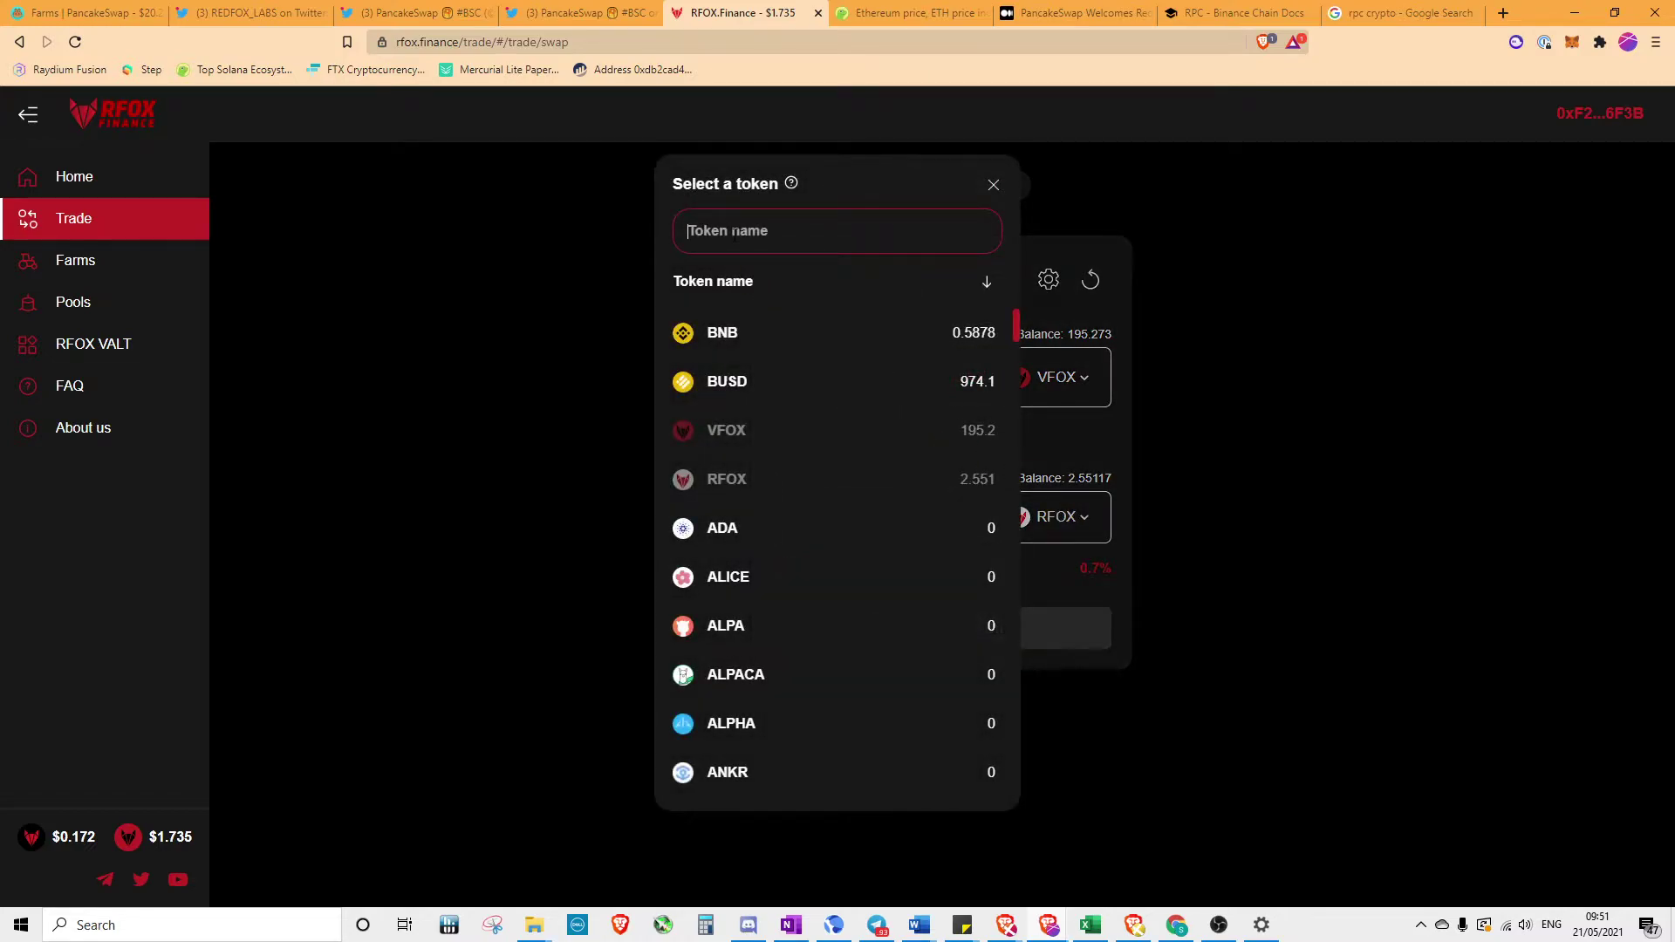
pyautogui.write('cake')
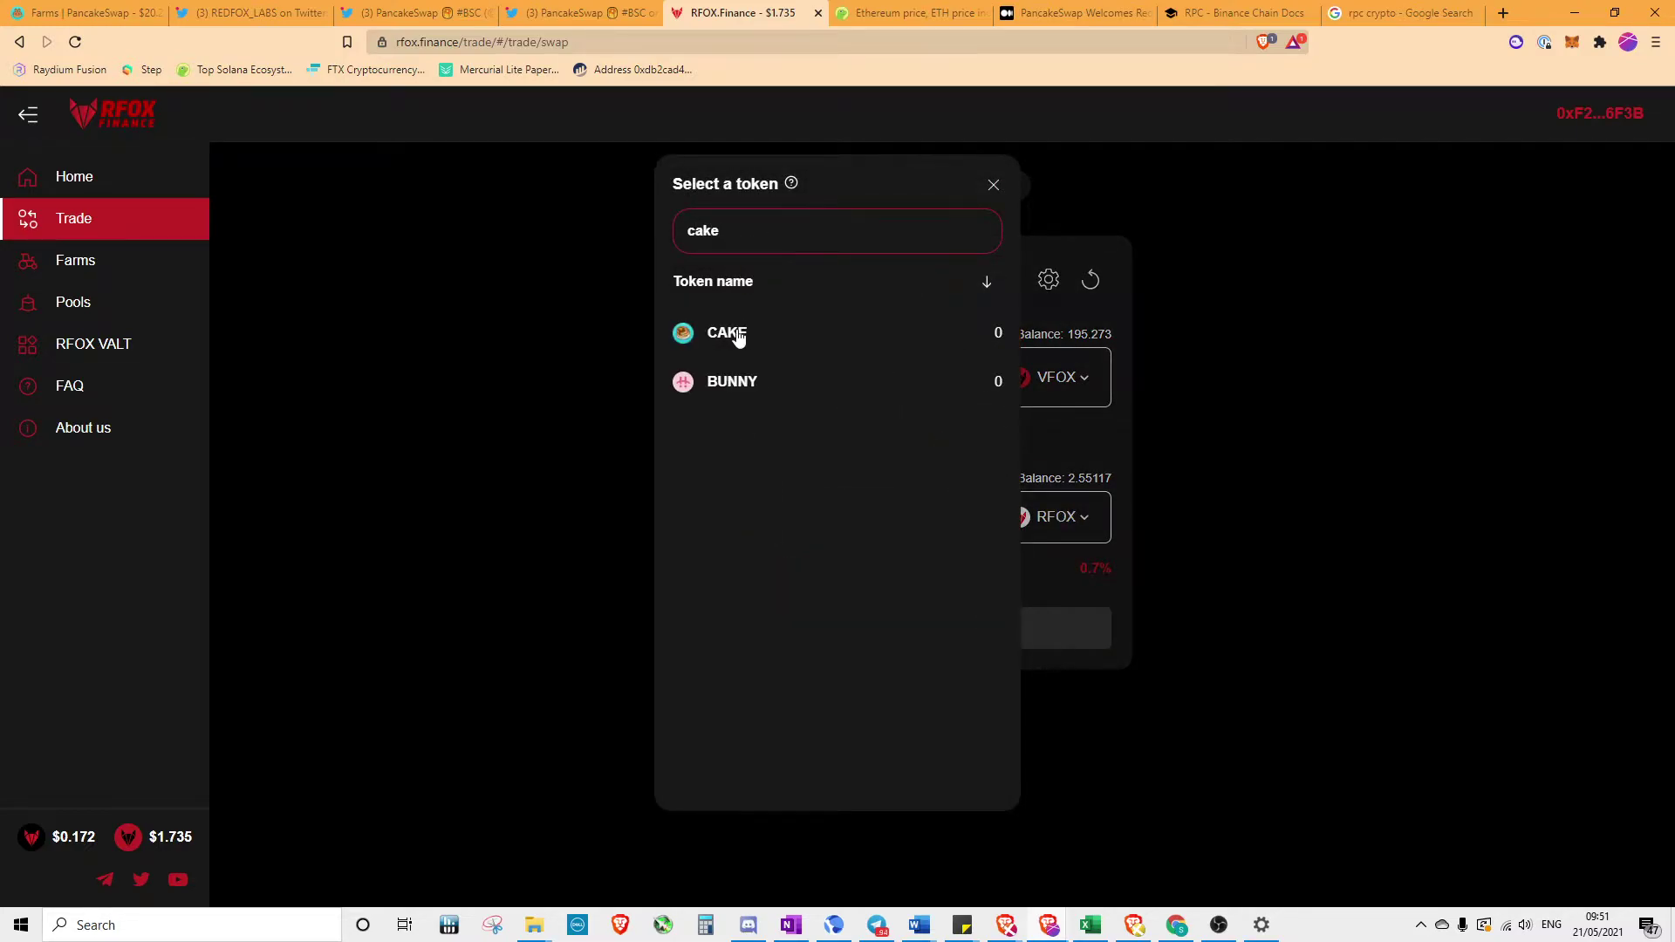
pyautogui.click(732, 335)
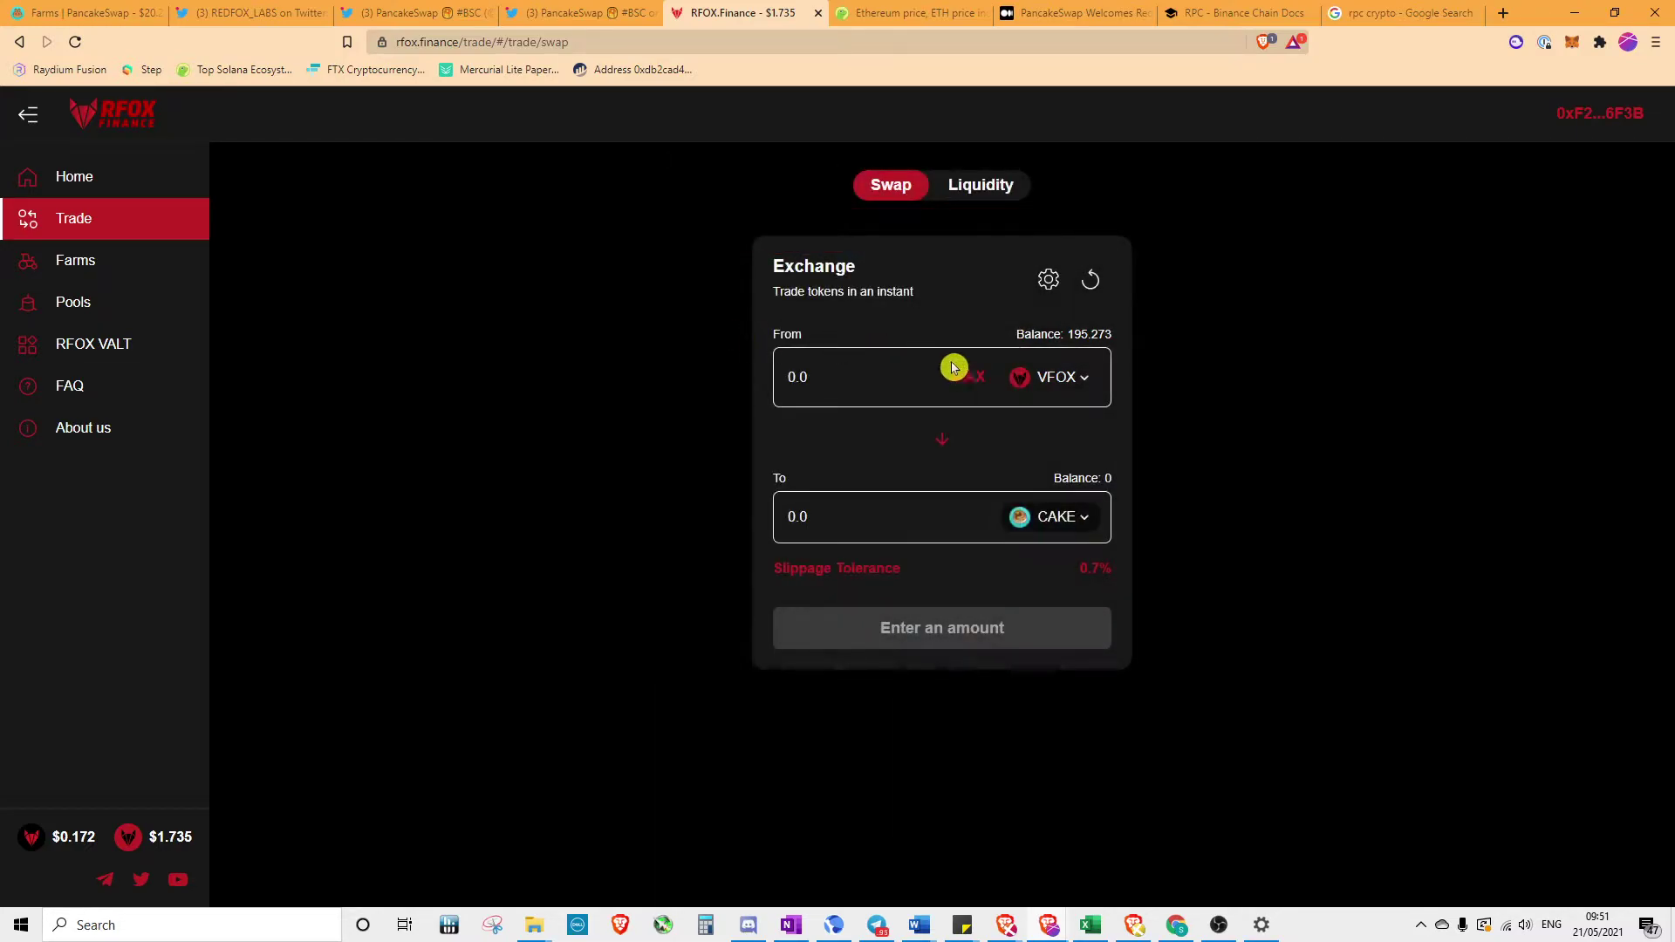
pyautogui.click(862, 371)
pyautogui.write('50')
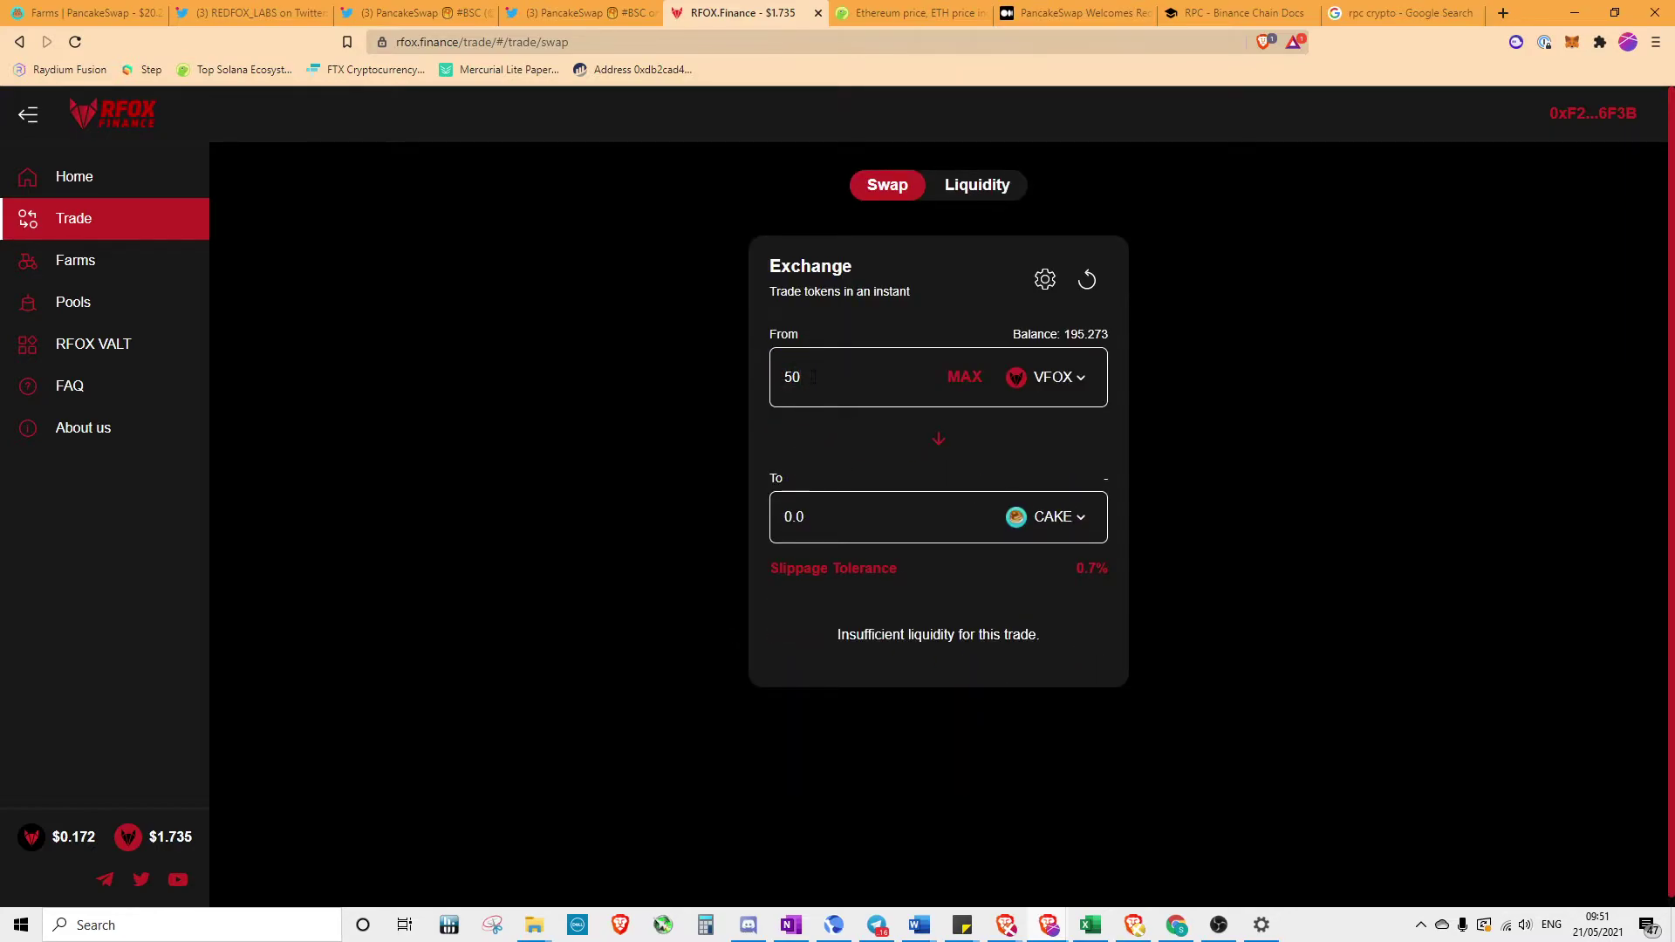
pyautogui.press('BackSpace')
pyautogui.write('5')
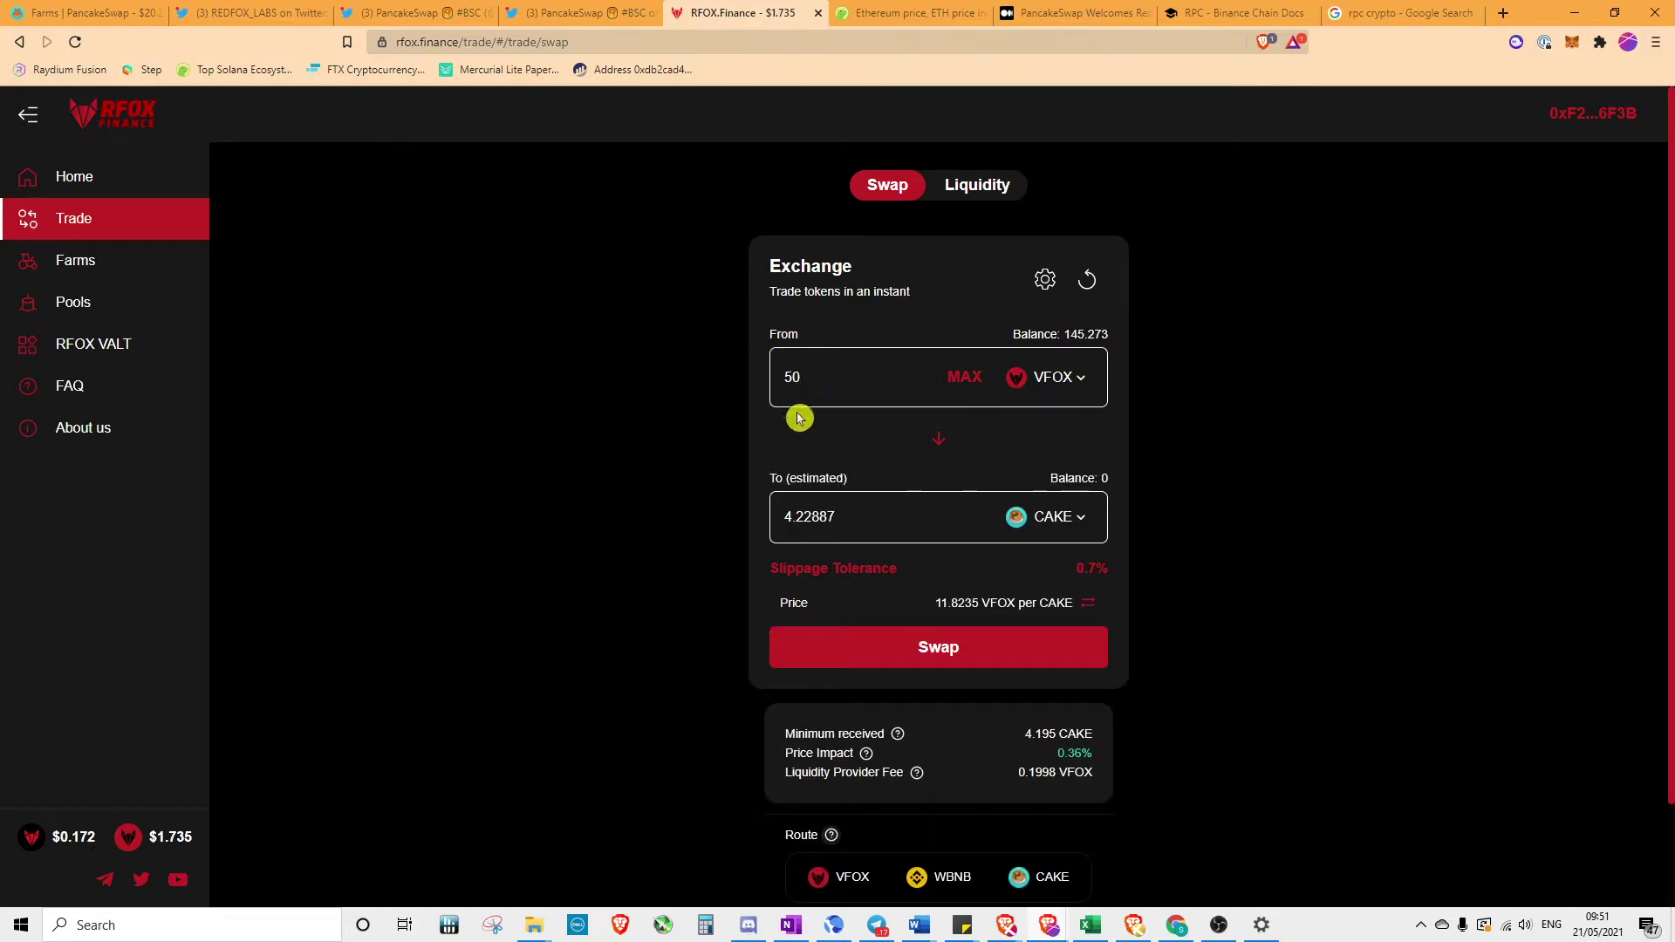
# Submit the swap of 50 VFOX for CAKE and approve the transaction in the wallet
pyautogui.click(970, 656)
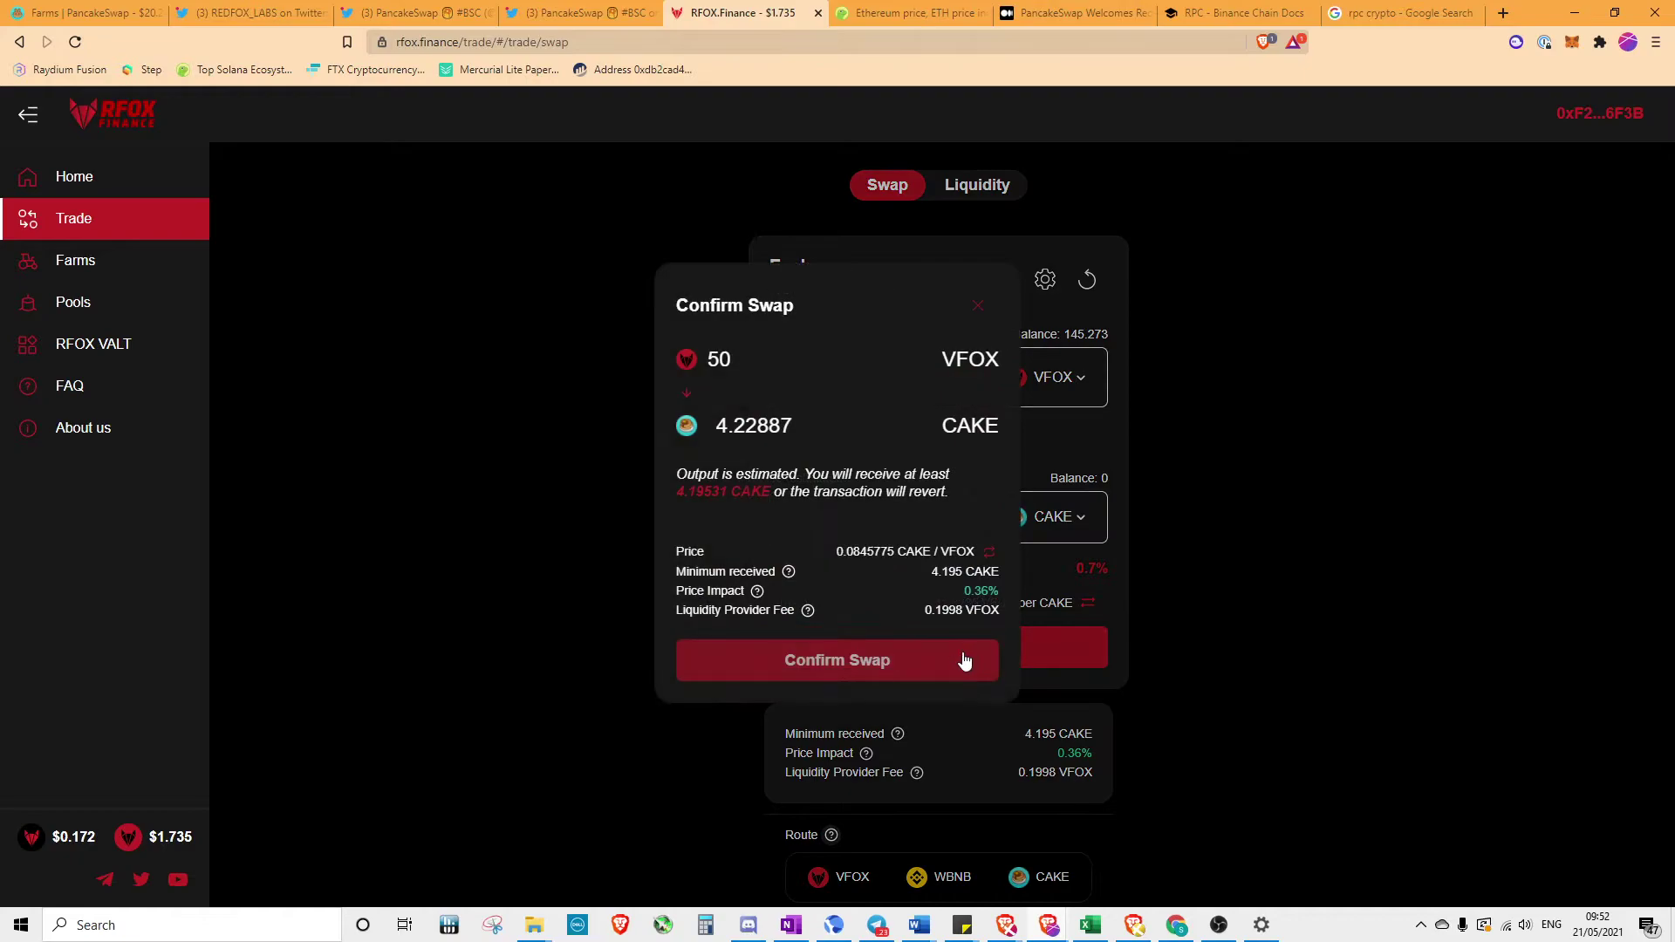
pyautogui.click(965, 661)
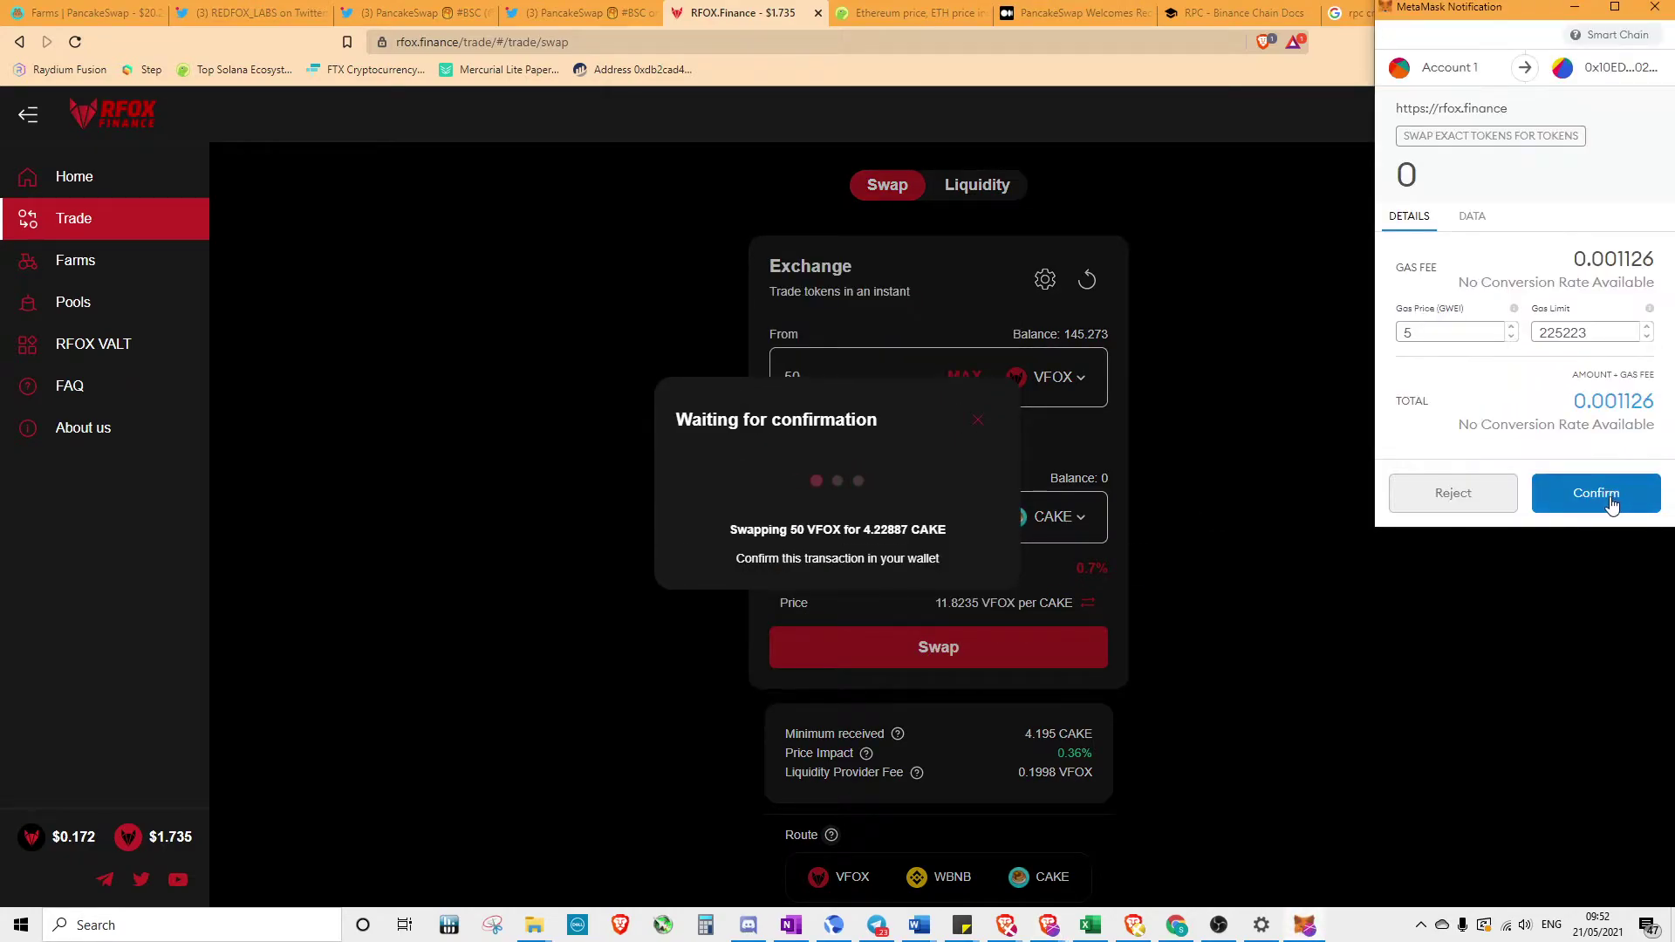
pyautogui.click(1603, 498)
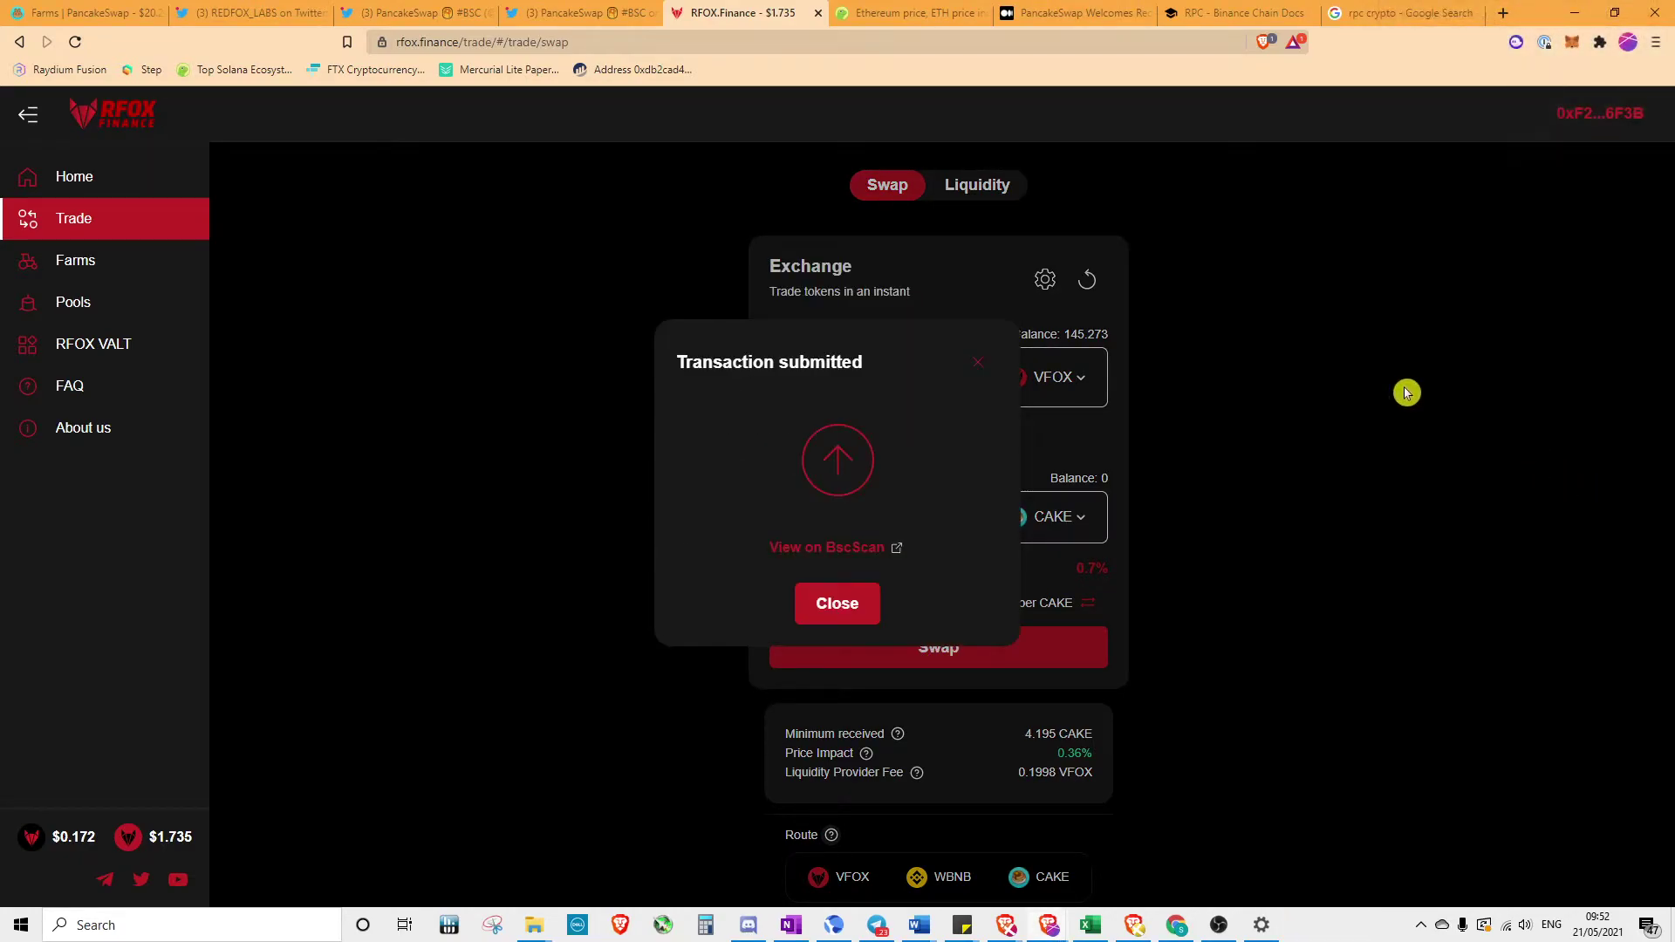
# Switch to PancakeSwap, go to its farms list and expand the details of the RFOX-BNB farm
pyautogui.click(88, 12)
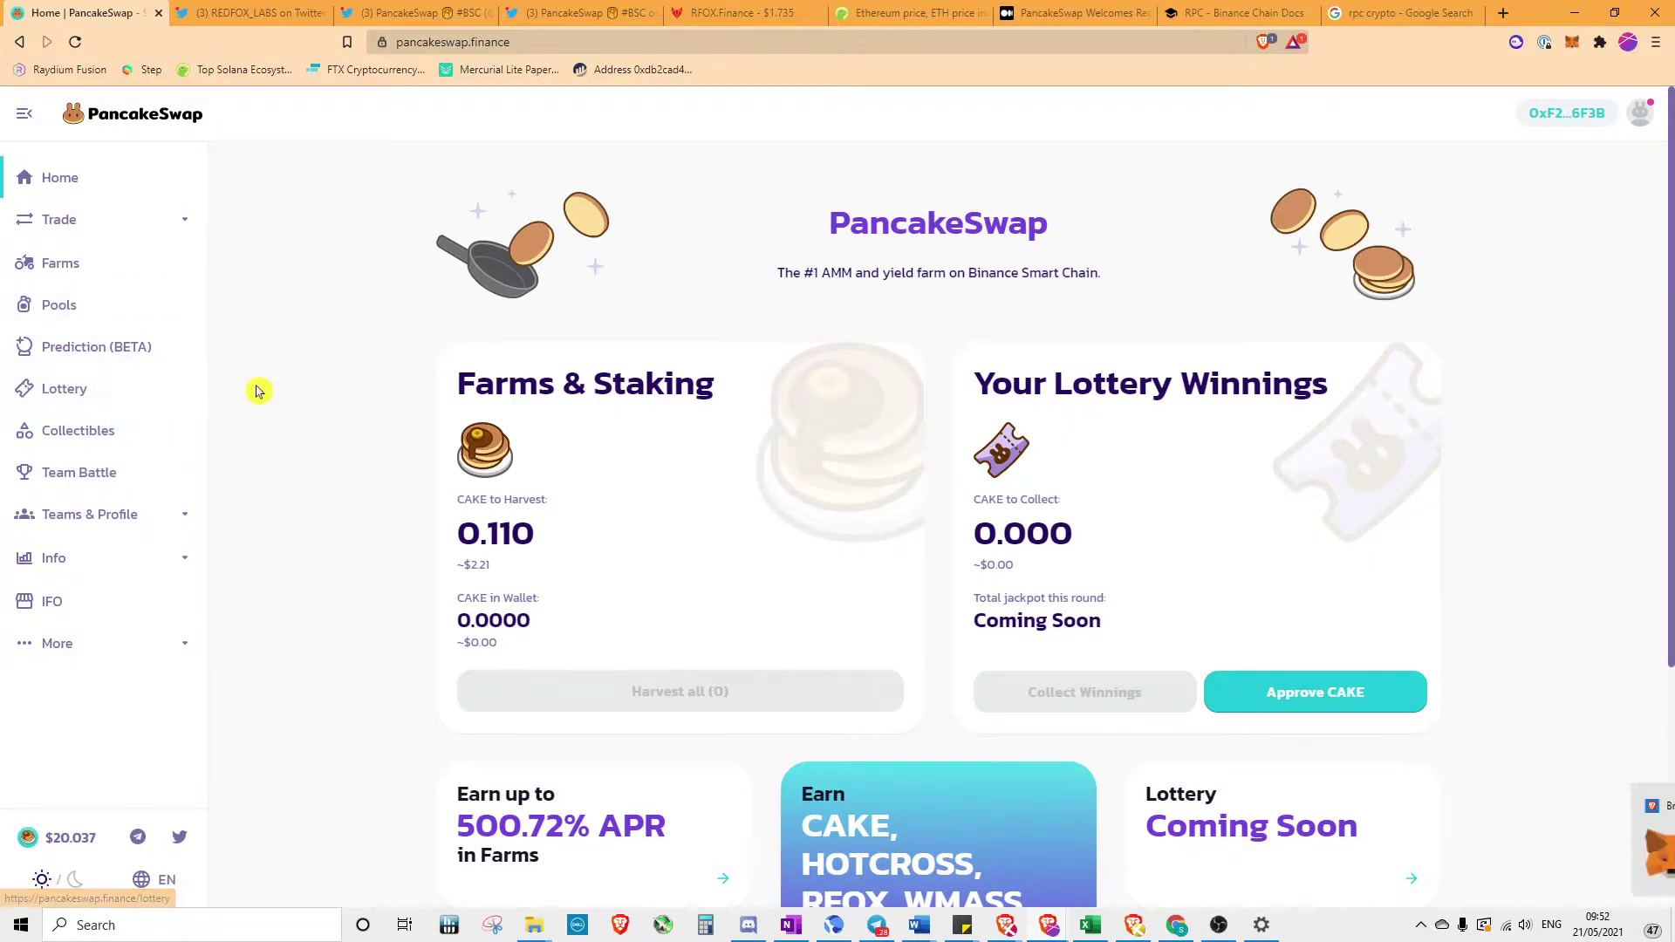
pyautogui.click(92, 274)
pyautogui.scroll(-3, 748, 545)
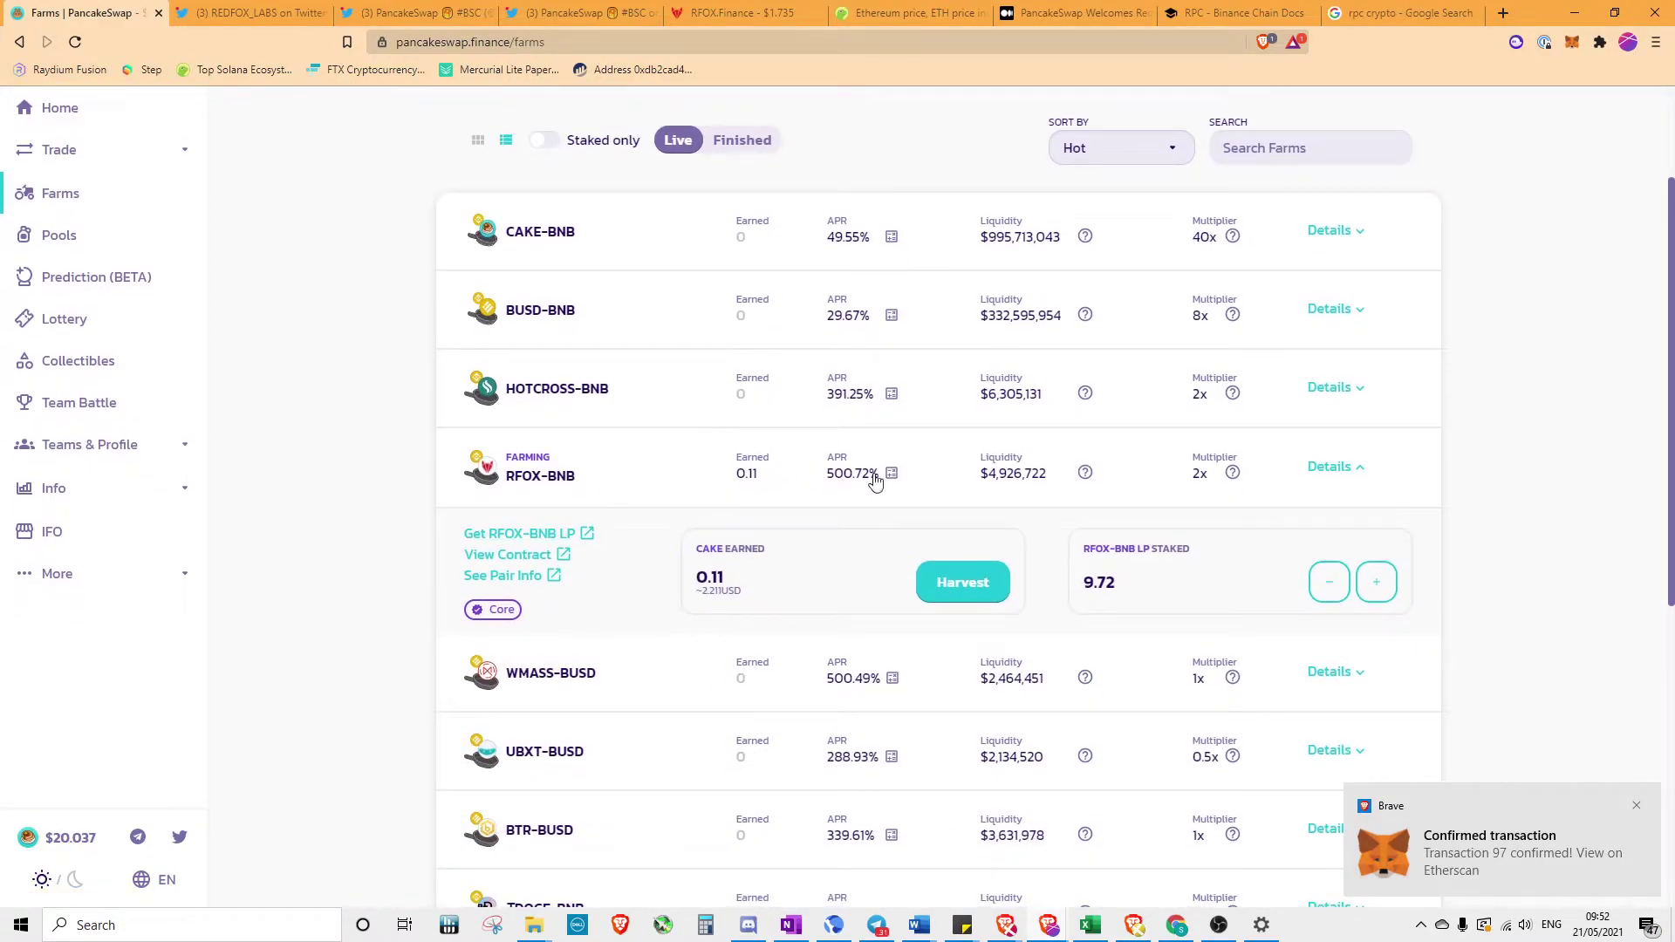
pyautogui.click(1366, 482)
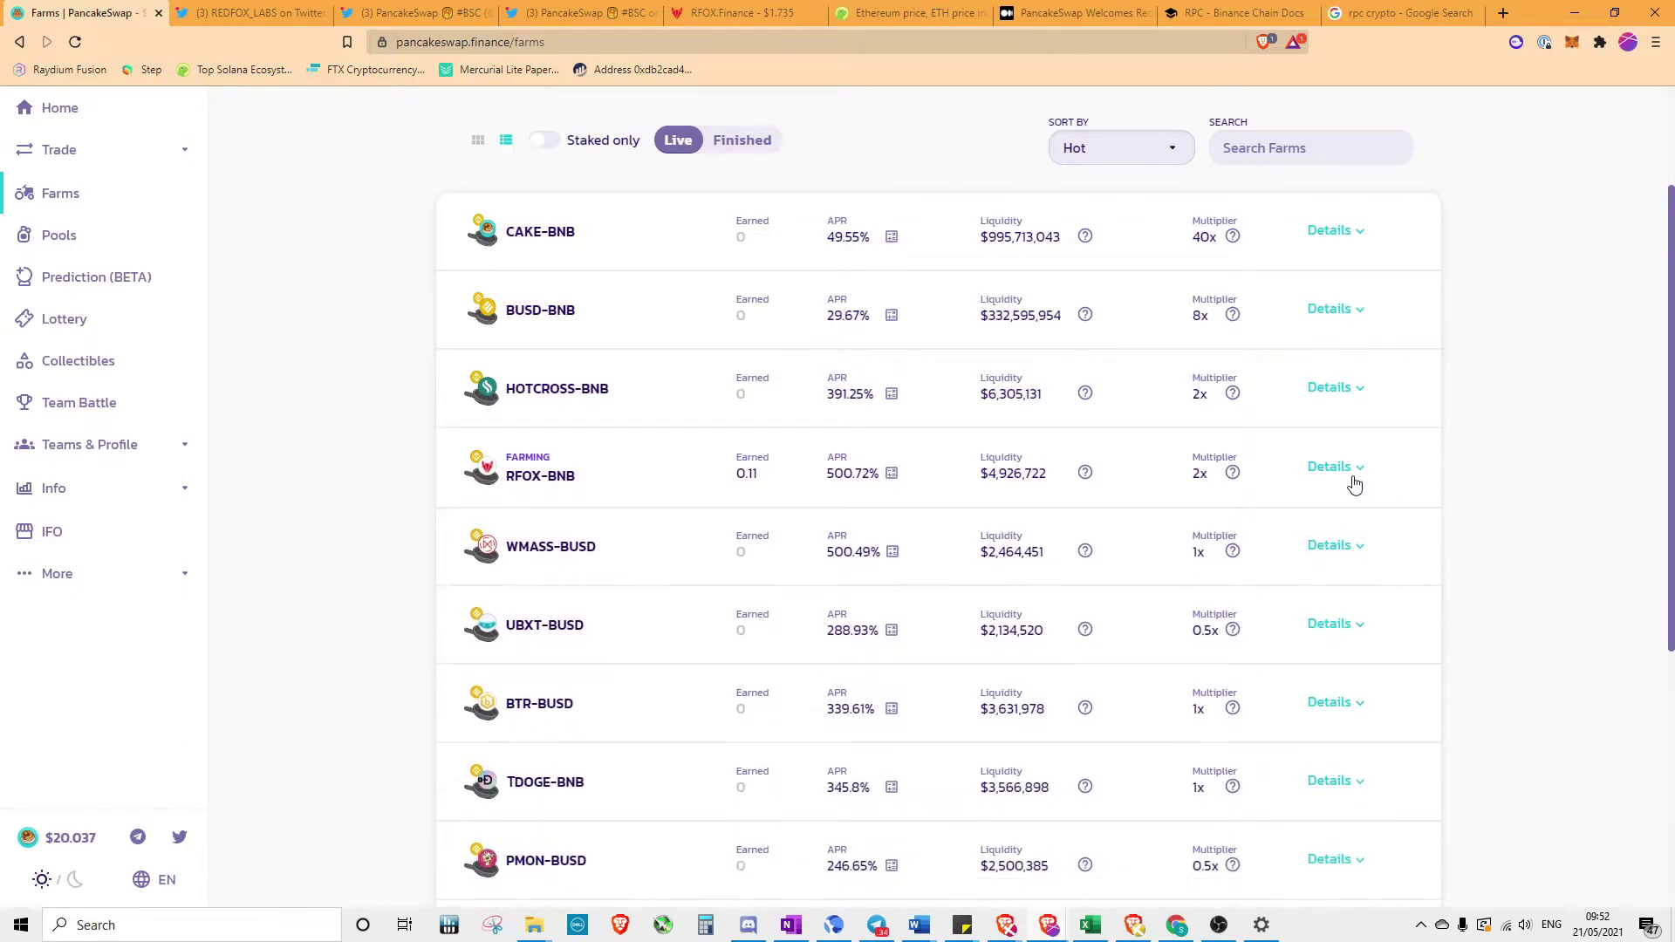
pyautogui.scroll(3, 1352, 484)
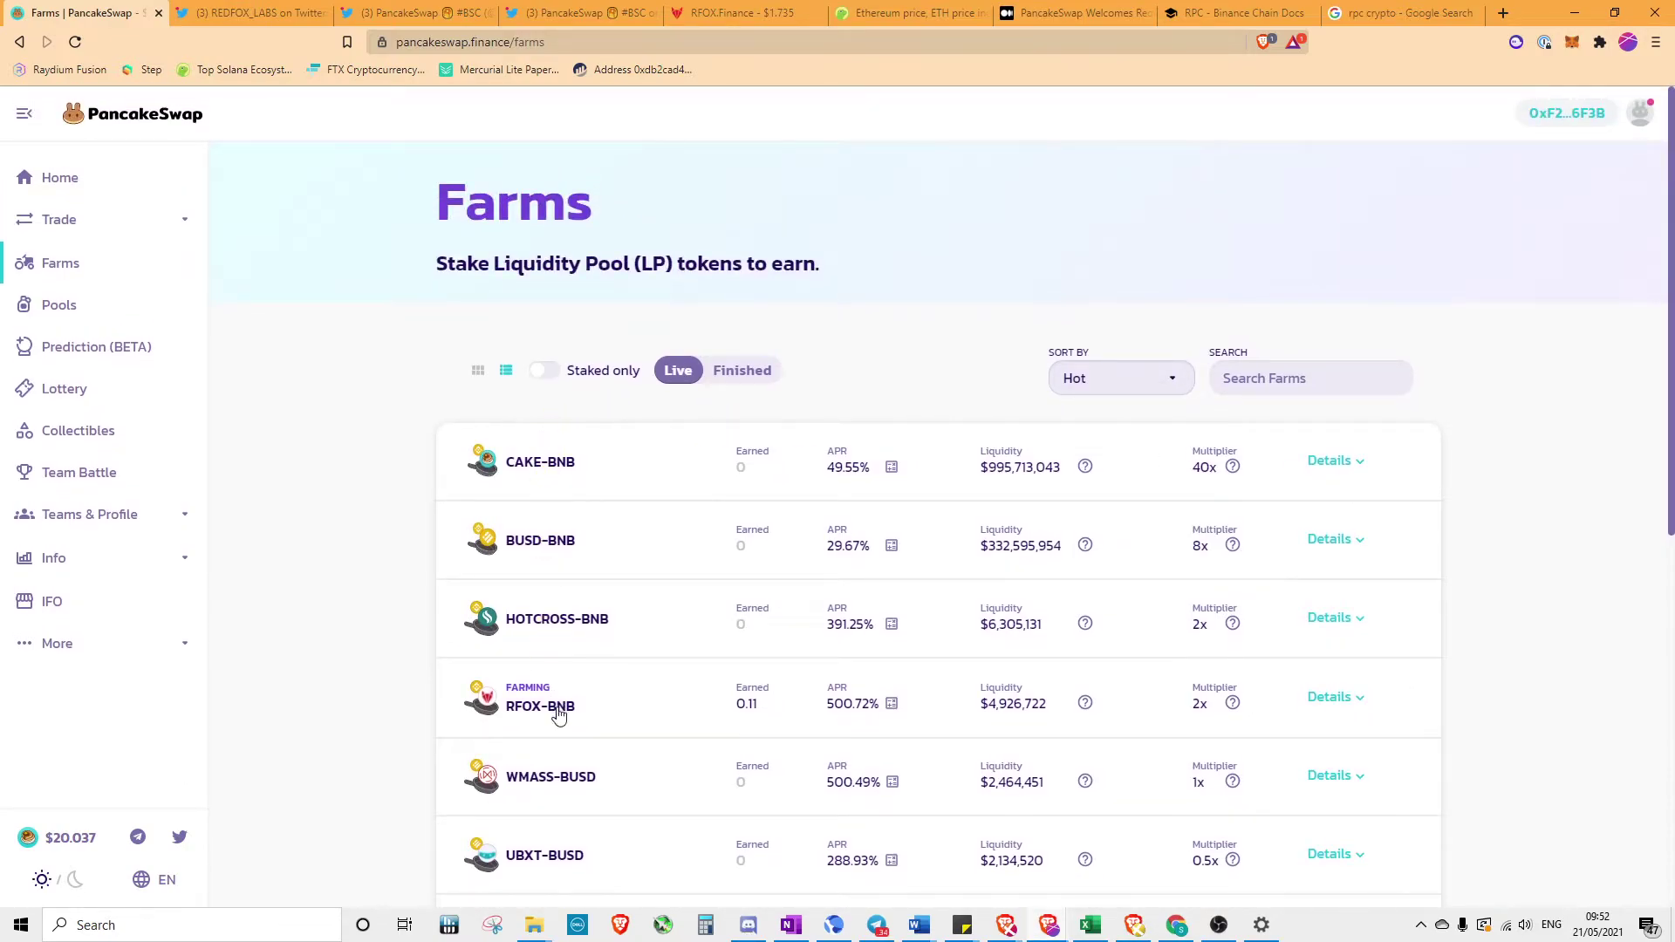
pyautogui.click(668, 700)
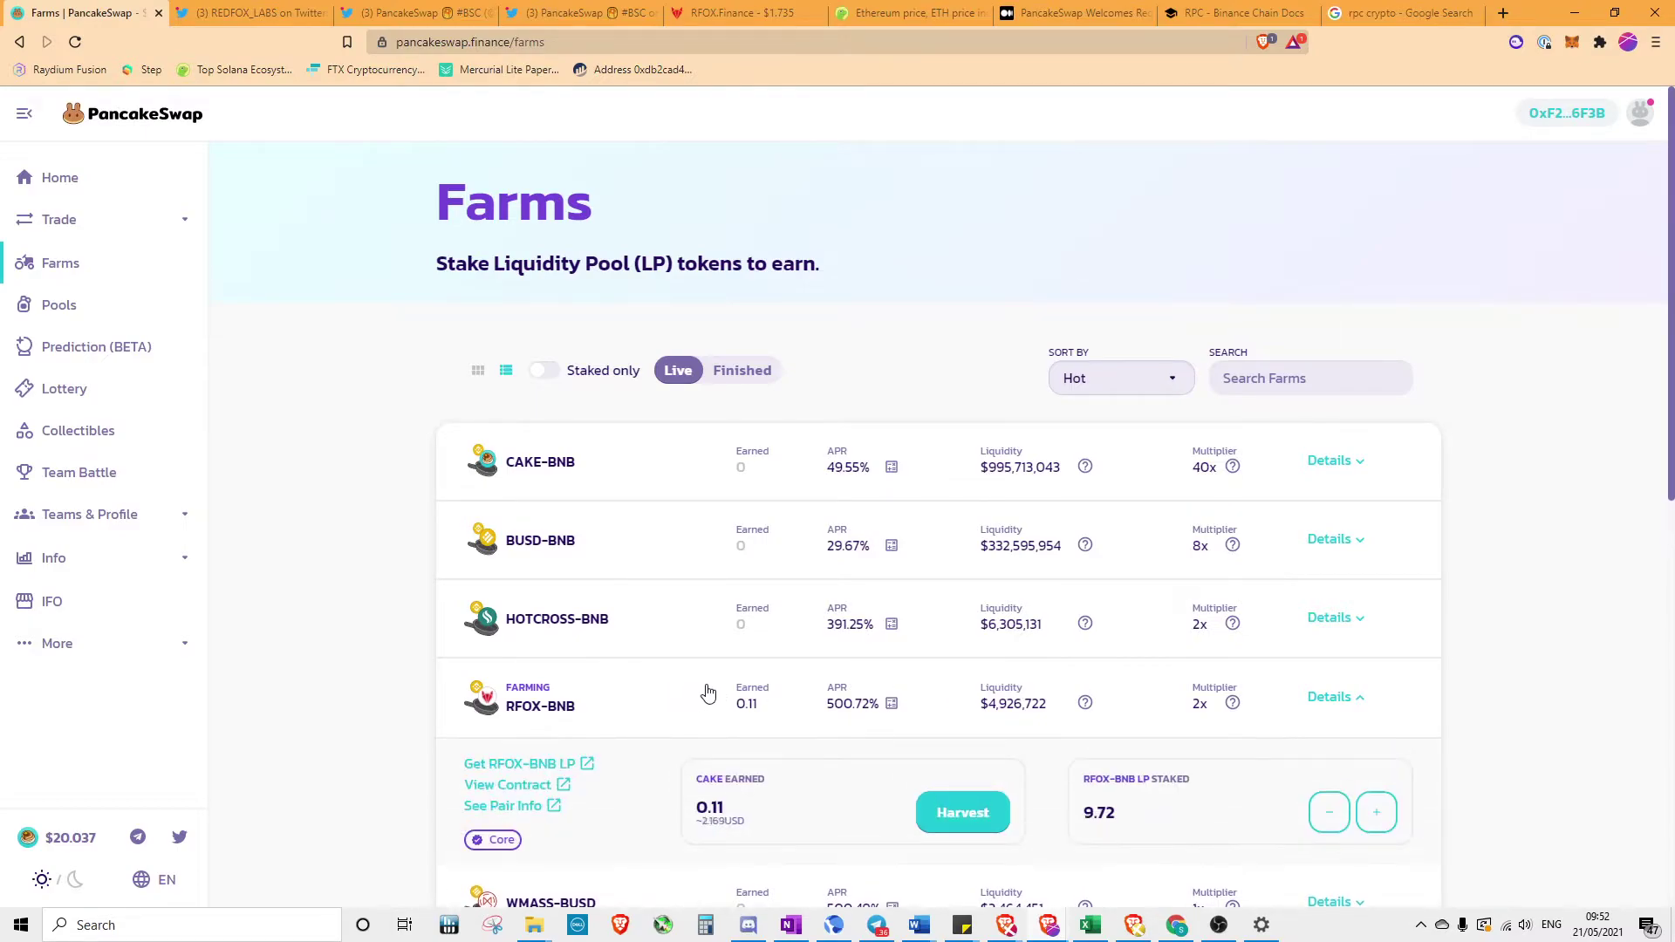
pyautogui.scroll(-3, 702, 692)
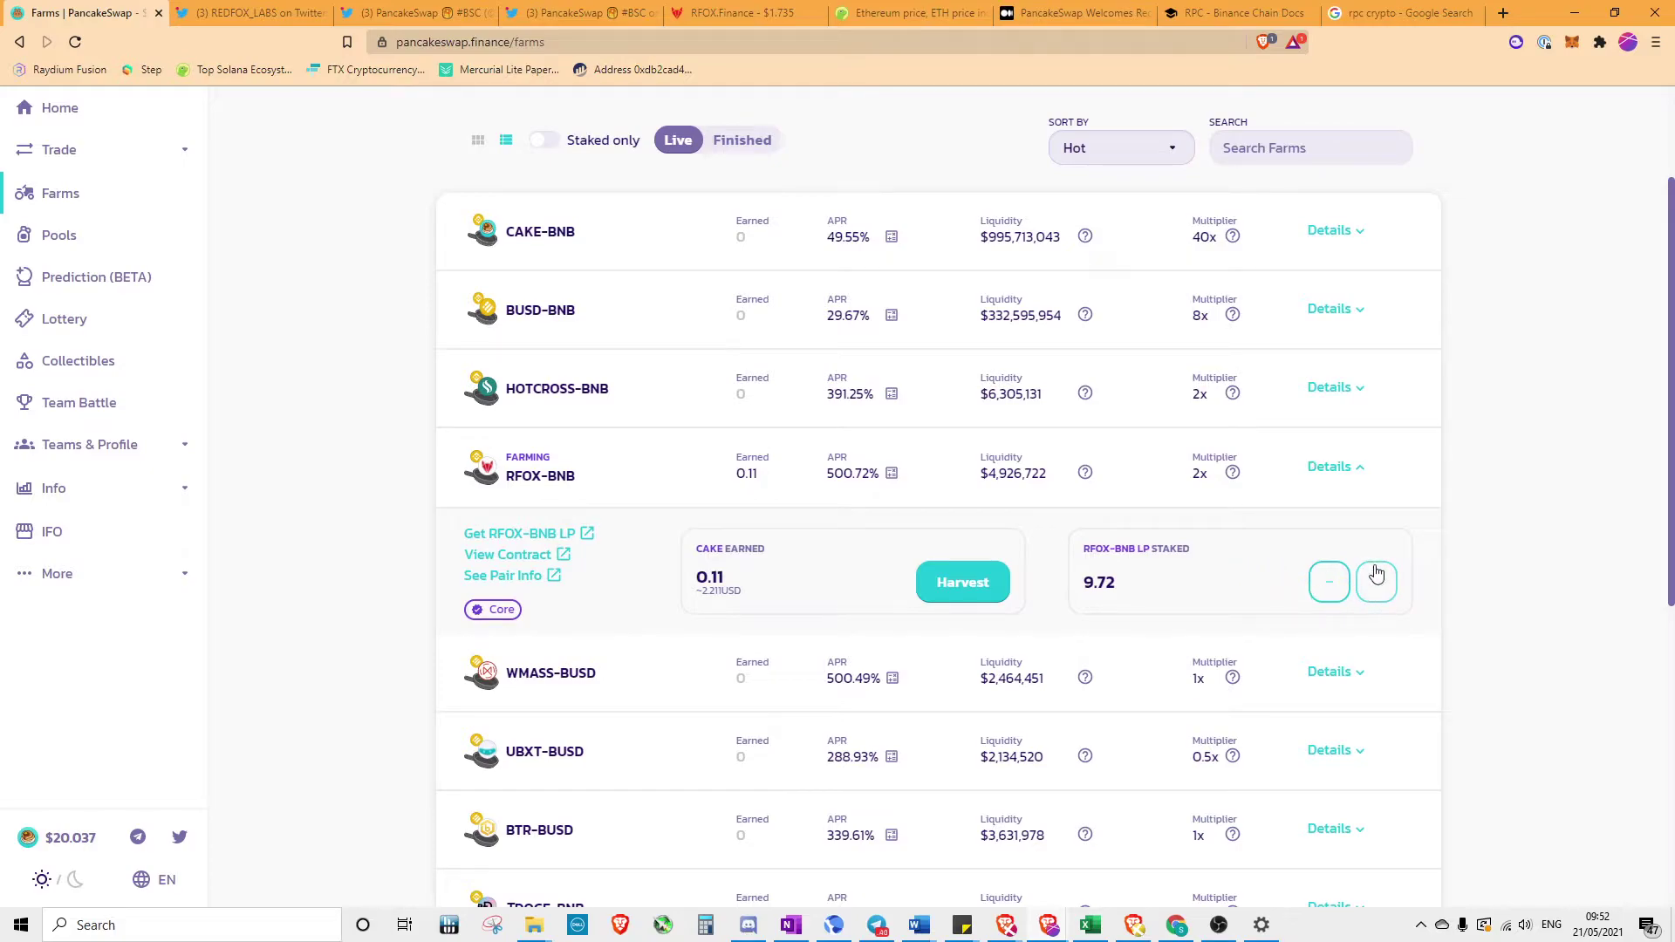
# Enable the HOTCROSS-BNB farm and approve the Cake-LP spending permission in the wallet
pyautogui.click(1276, 395)
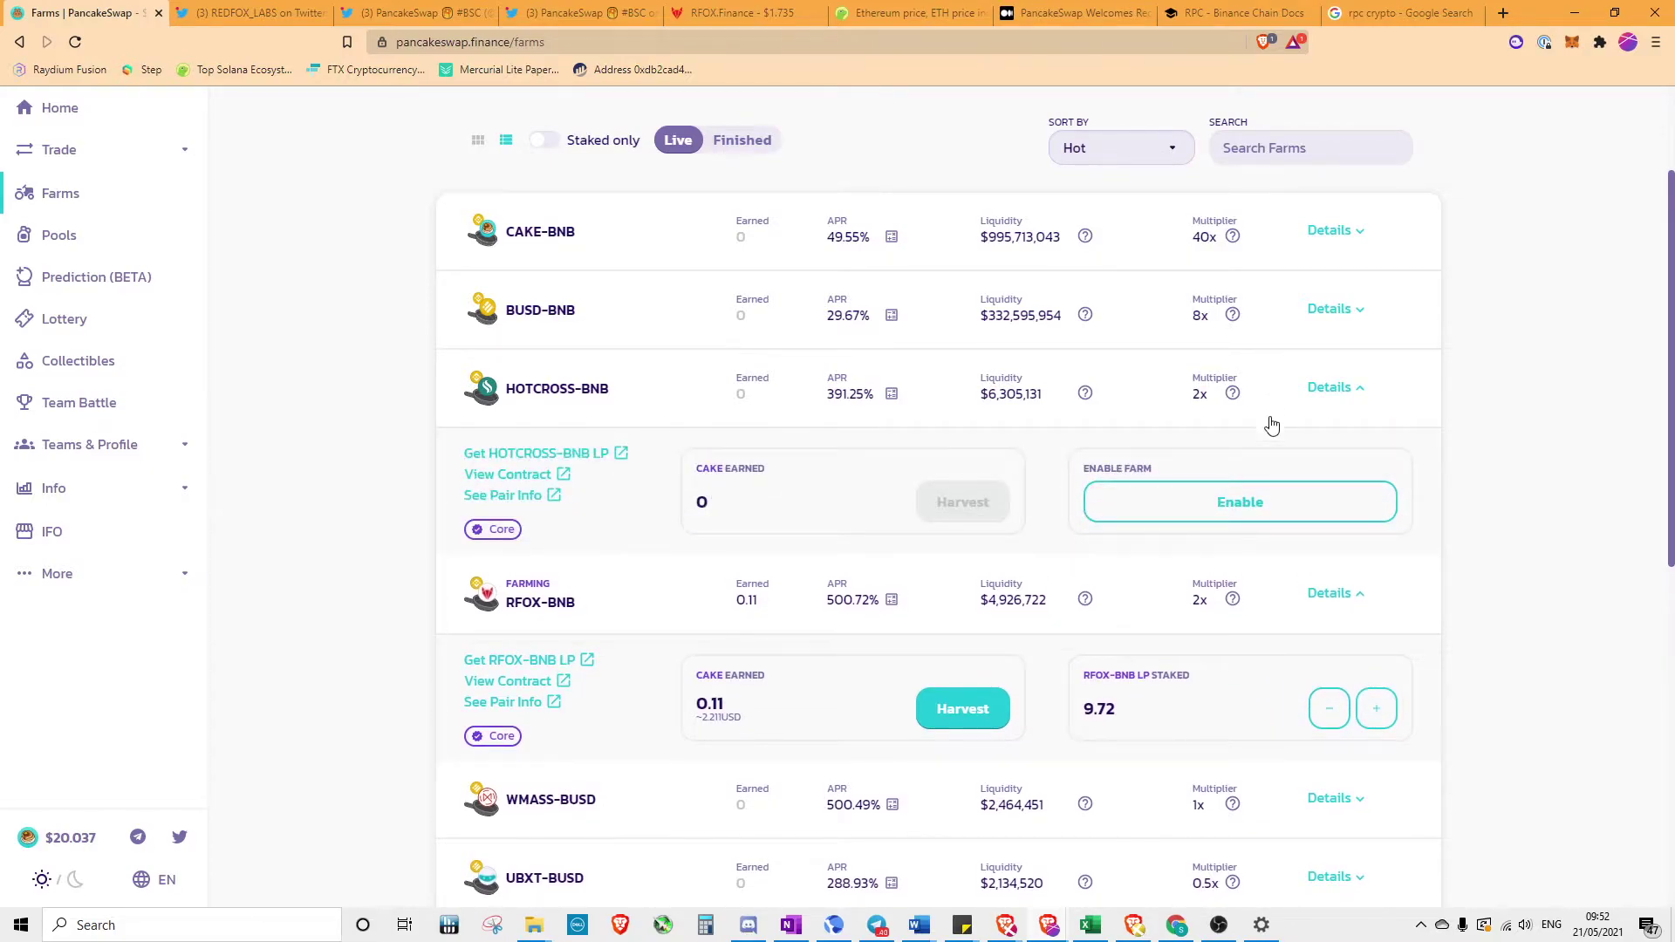
pyautogui.click(1274, 506)
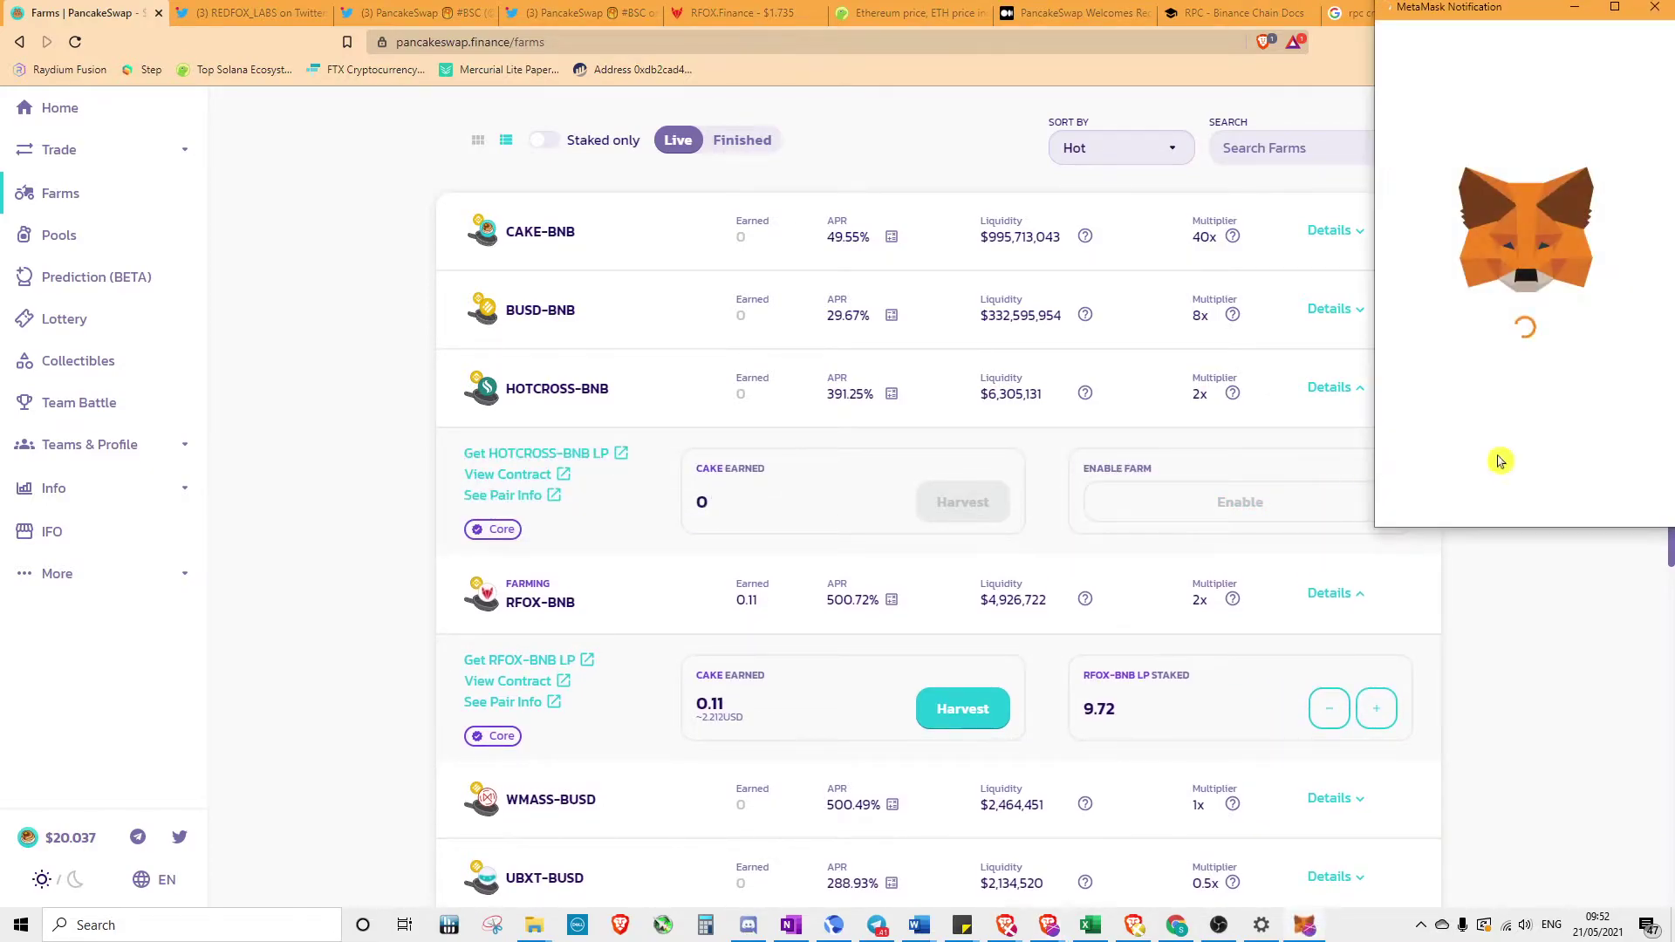
pyautogui.scroll(-2, 1609, 465)
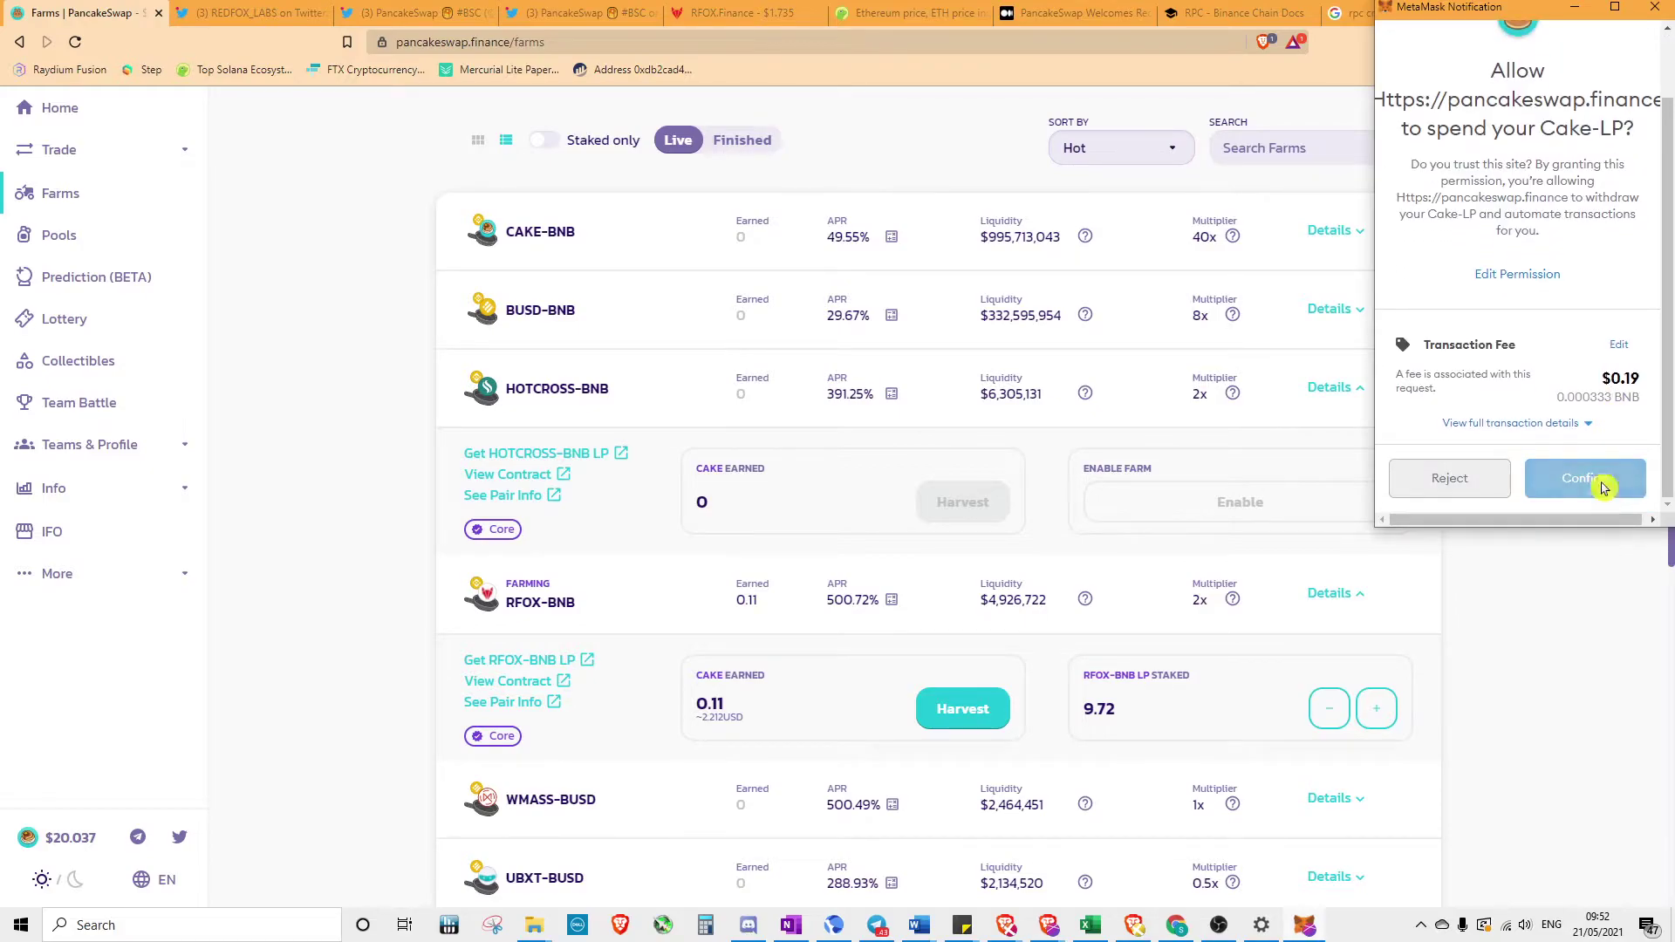
pyautogui.click(1600, 480)
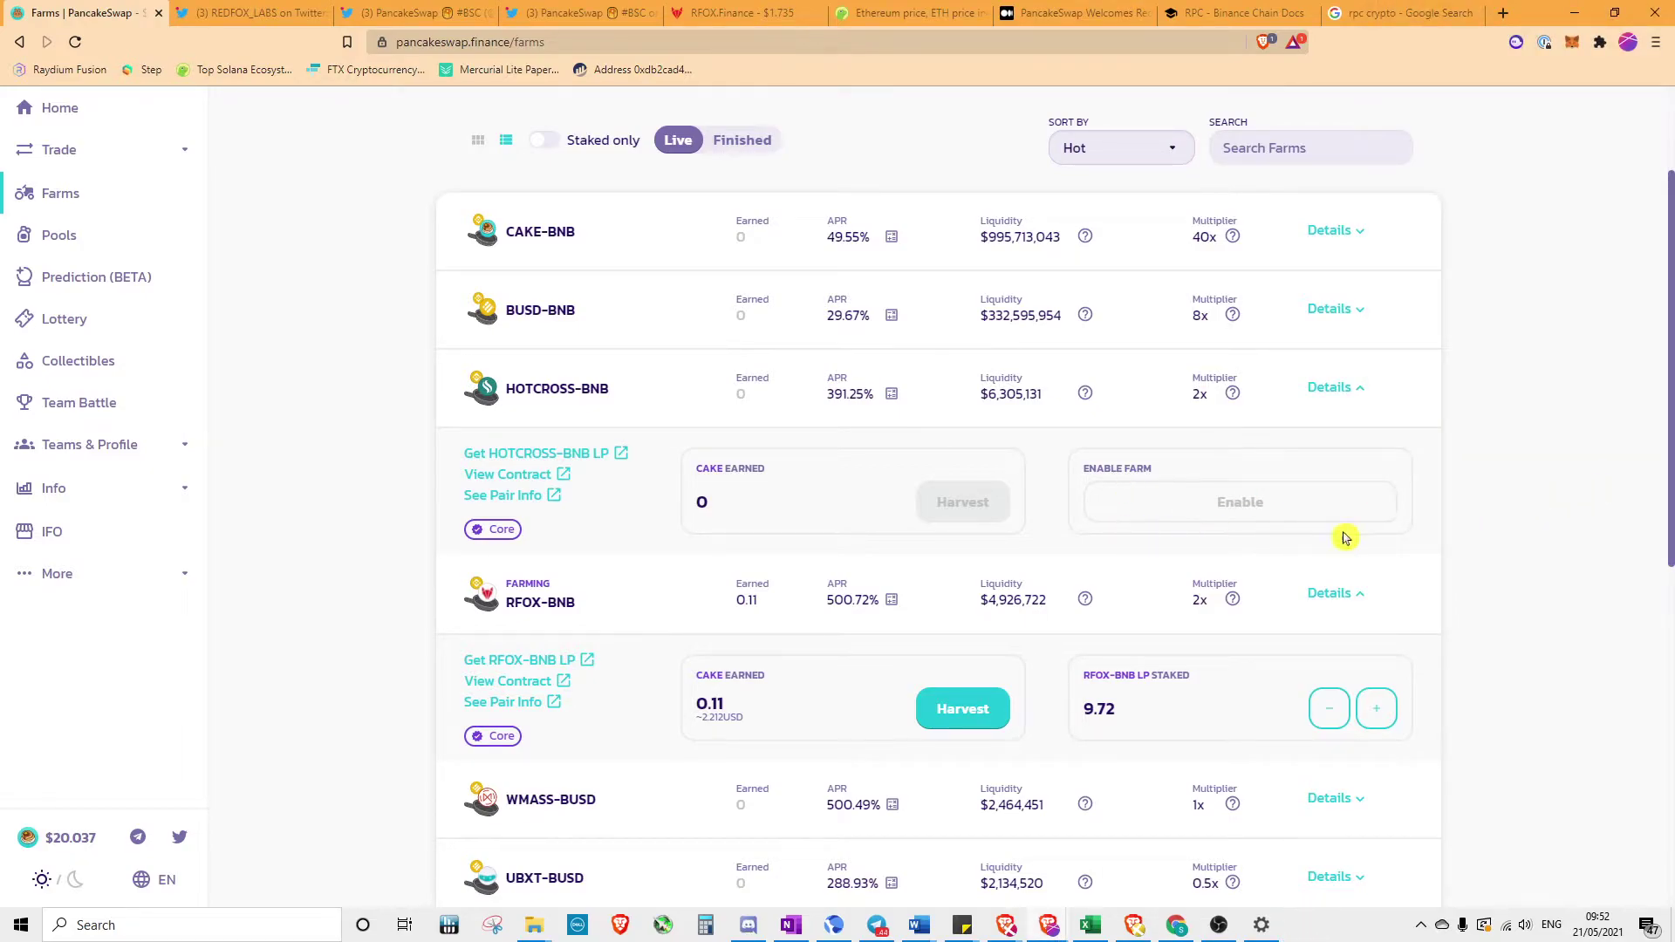
# Open the RFOX-BNB farm's Get RFOX-BNB LP page in a new tab and switch to it
pyautogui.scroll(-1, 1191, 499)
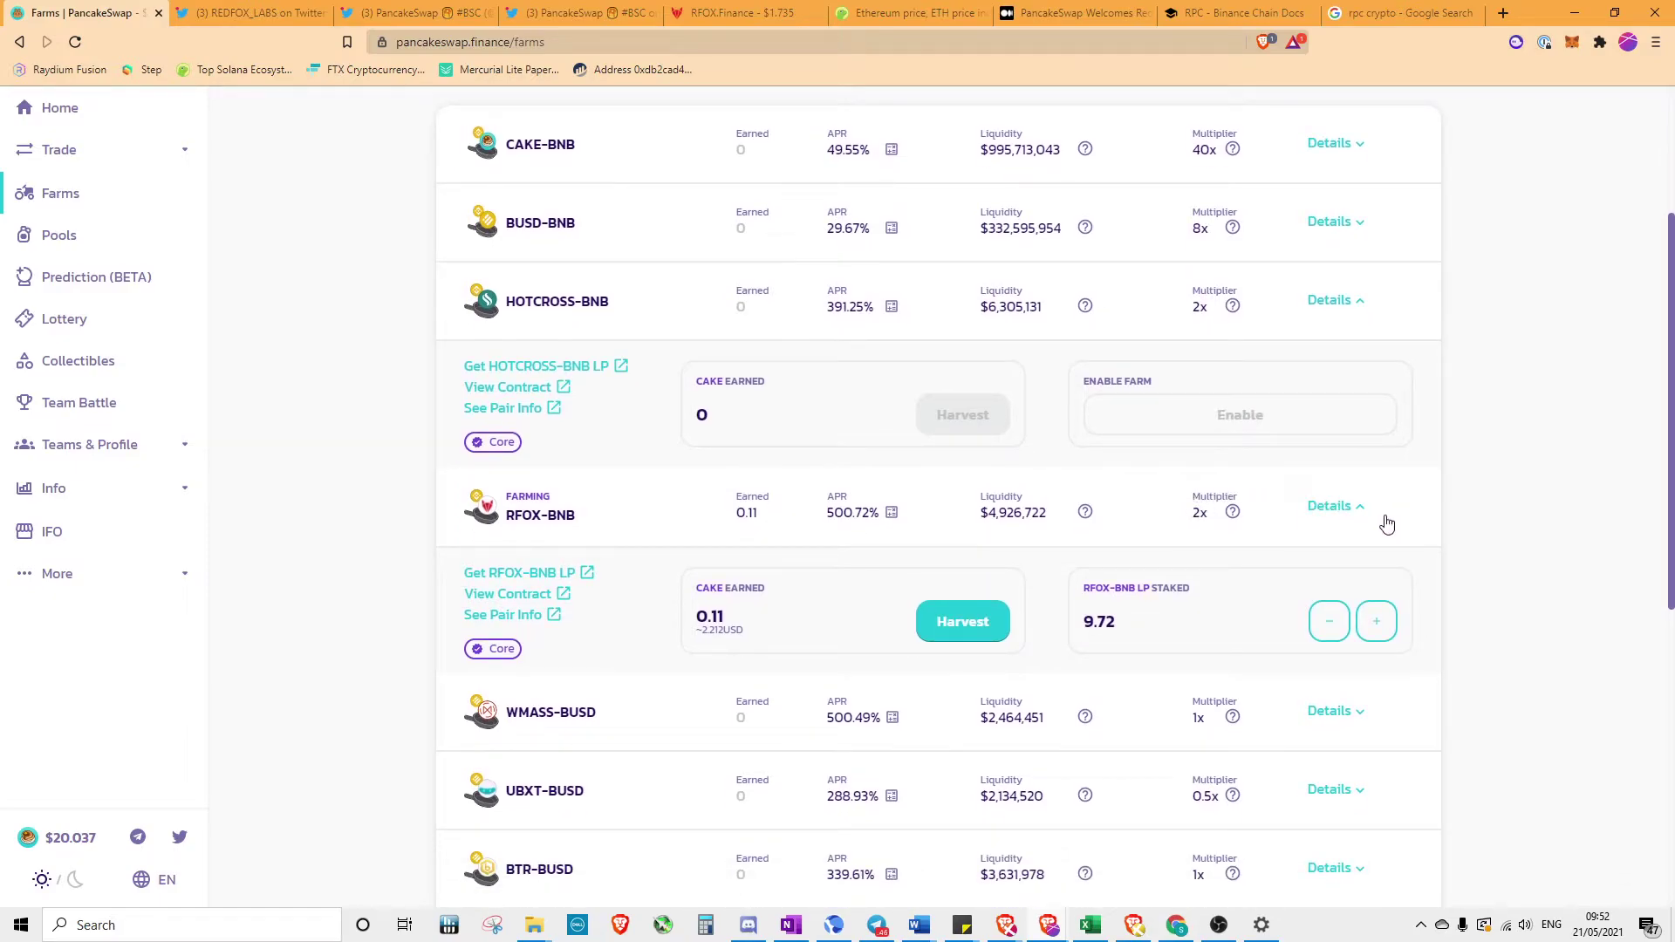
pyautogui.scroll(-1, 1387, 524)
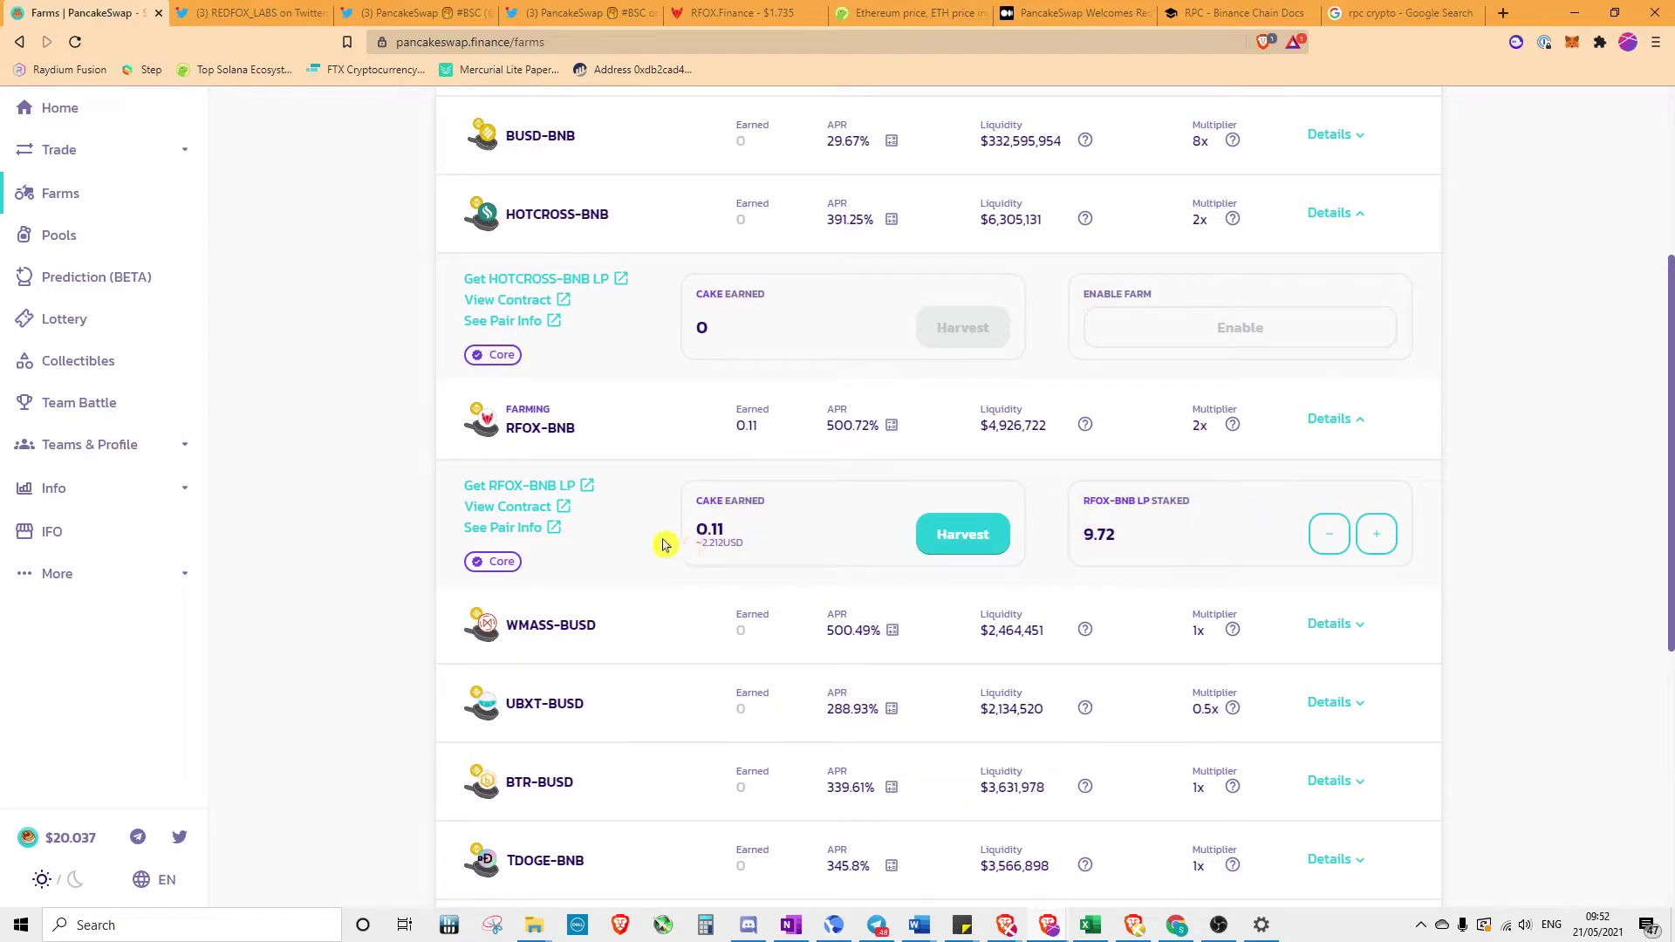
pyautogui.rightClick(510, 493)
pyautogui.click(537, 500)
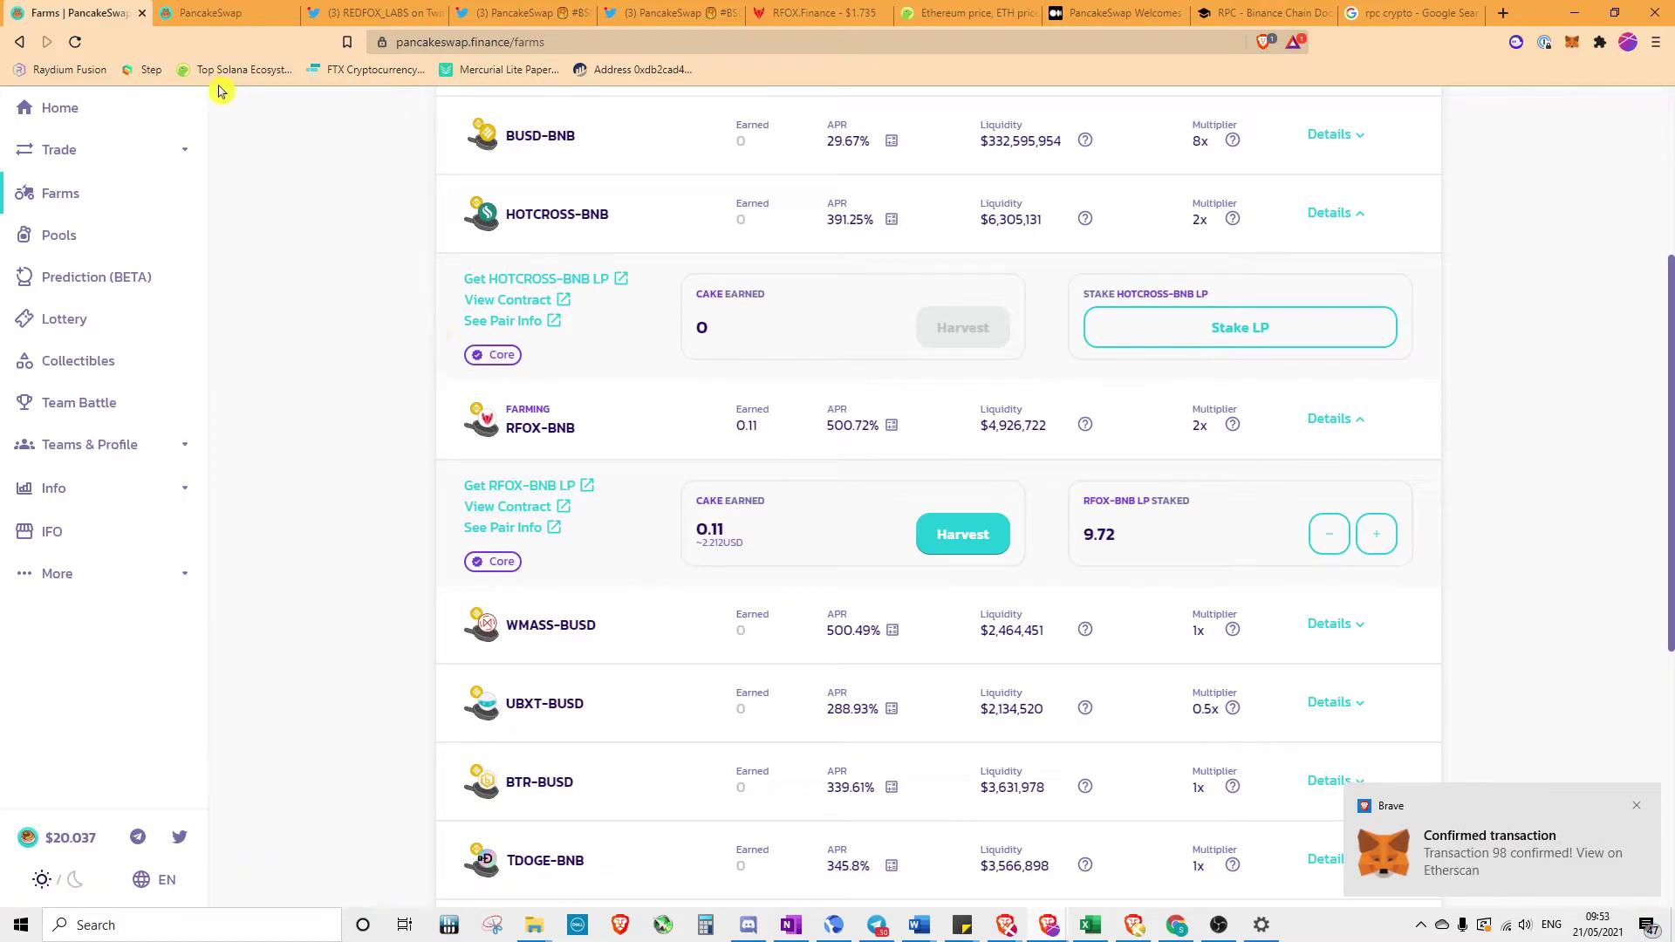
pyautogui.click(215, 15)
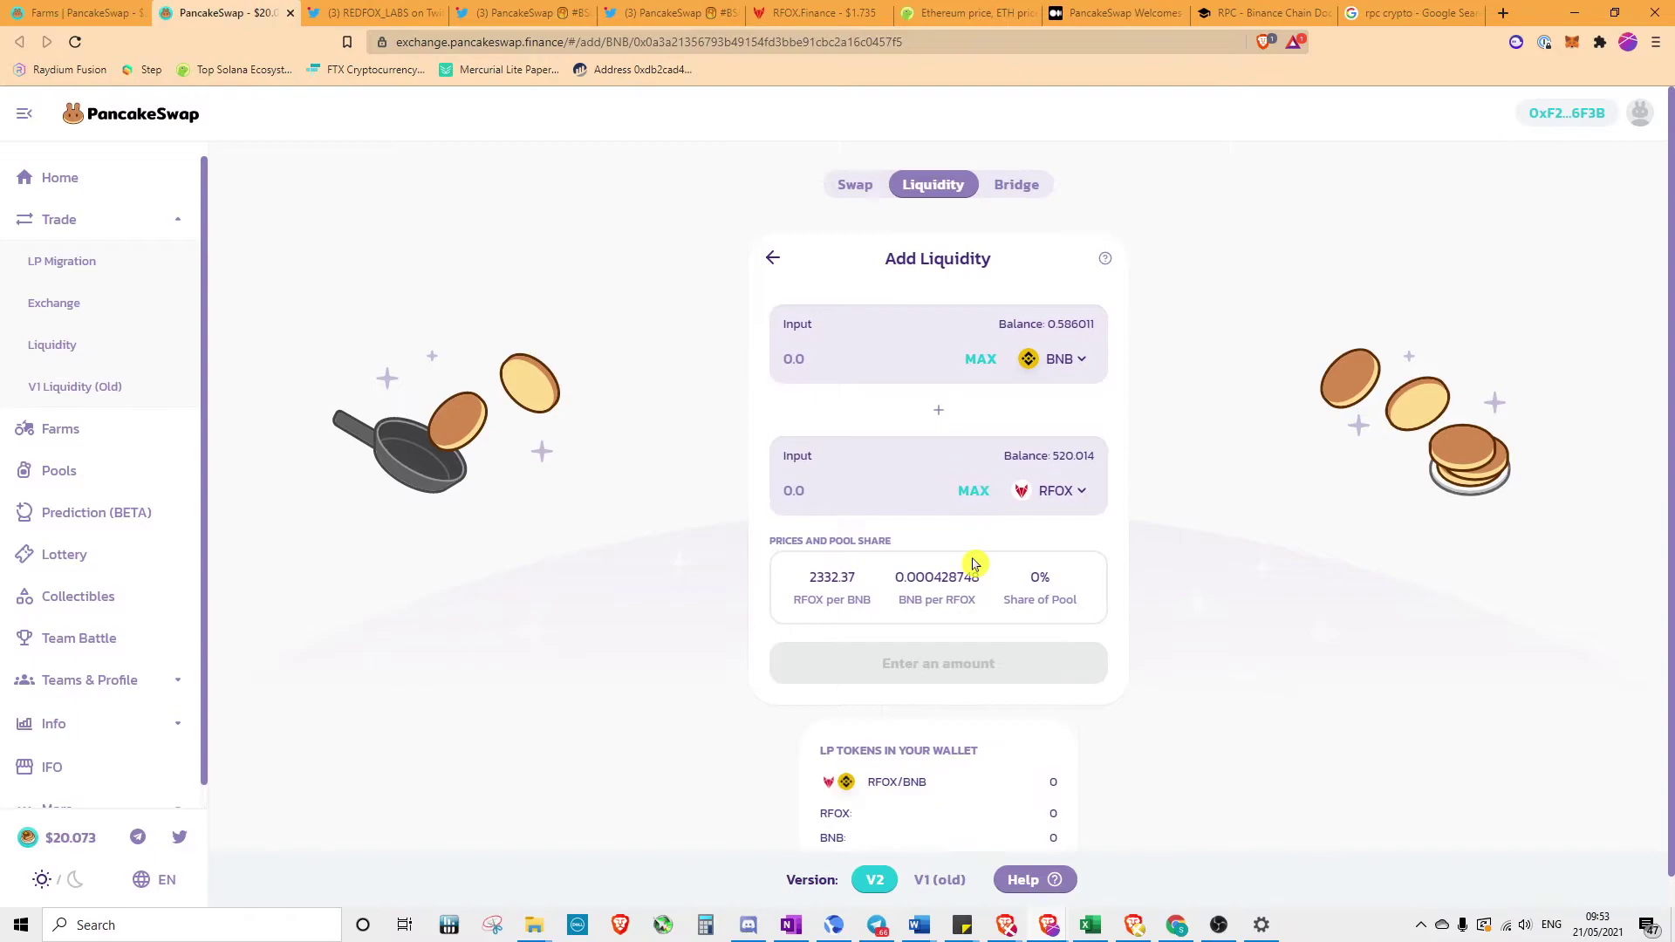
# Supply the maximum RFOX balance with 0.222955 BNB as liquidity and approve the transaction in the wallet
pyautogui.click(975, 493)
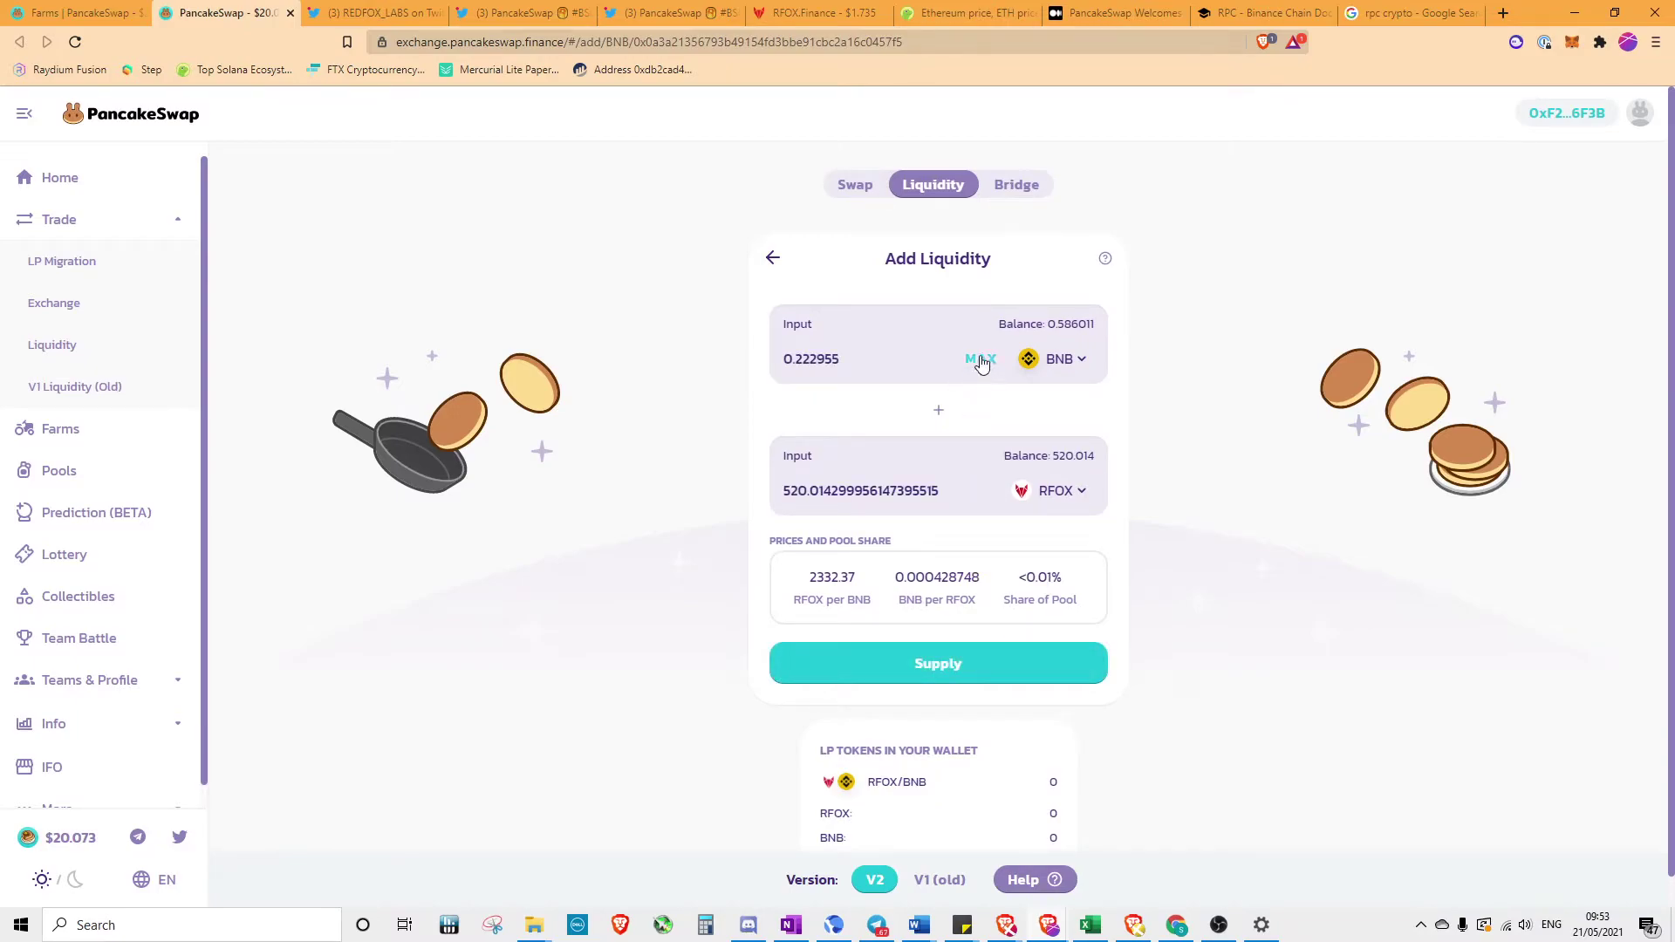
pyautogui.click(980, 360)
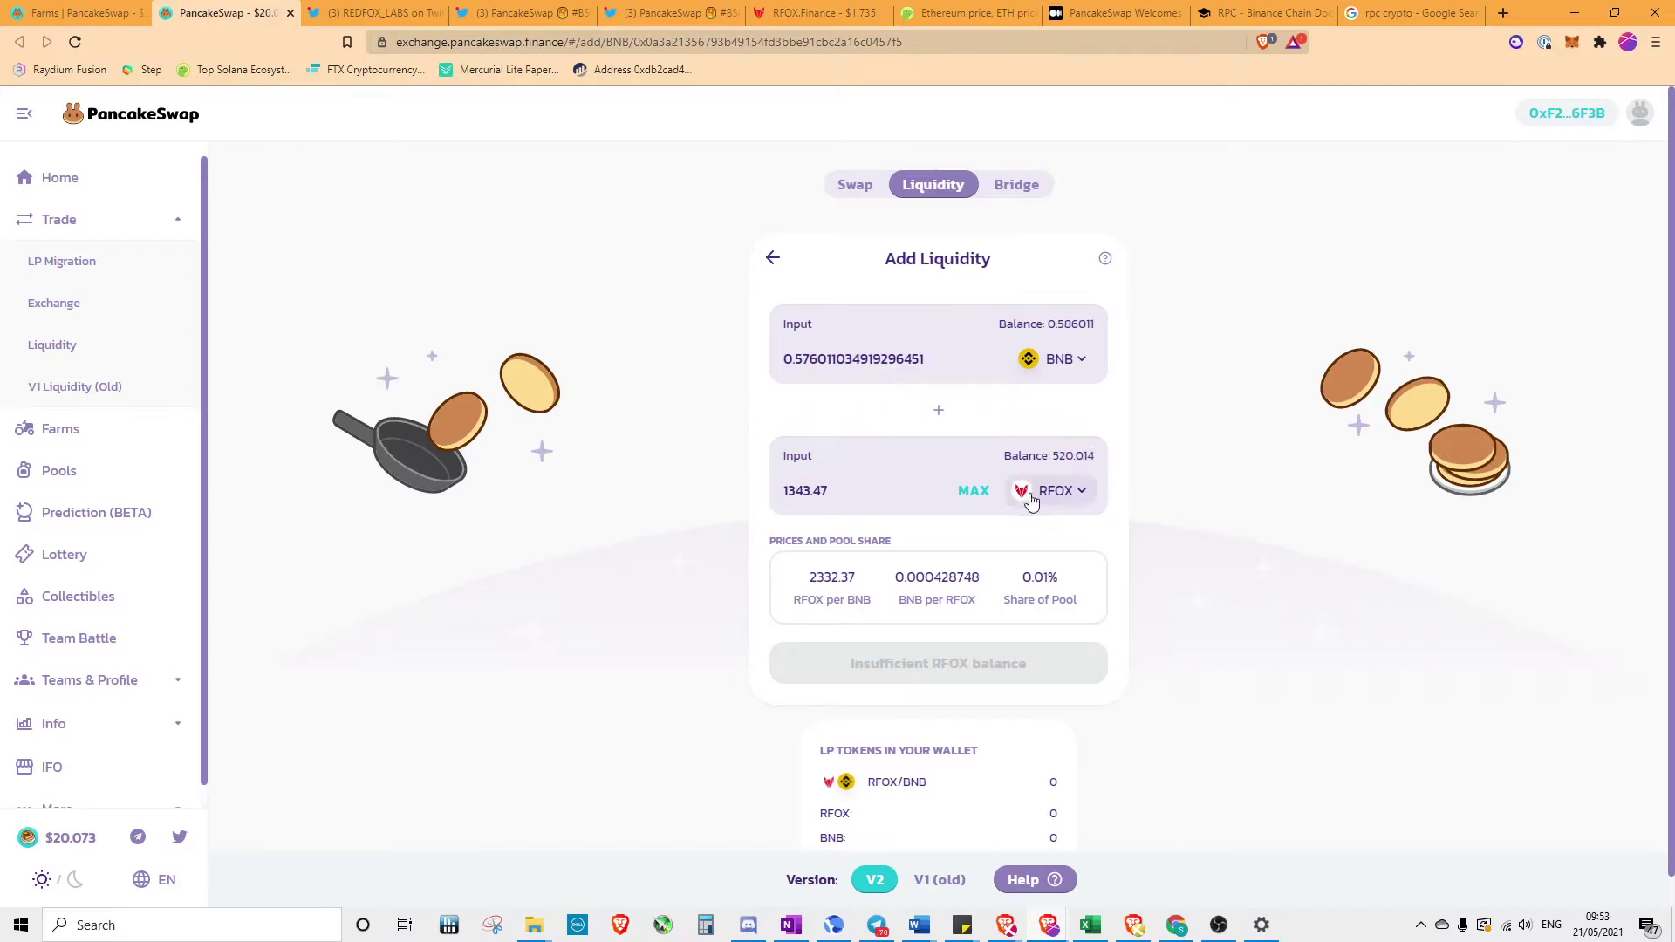
pyautogui.click(980, 496)
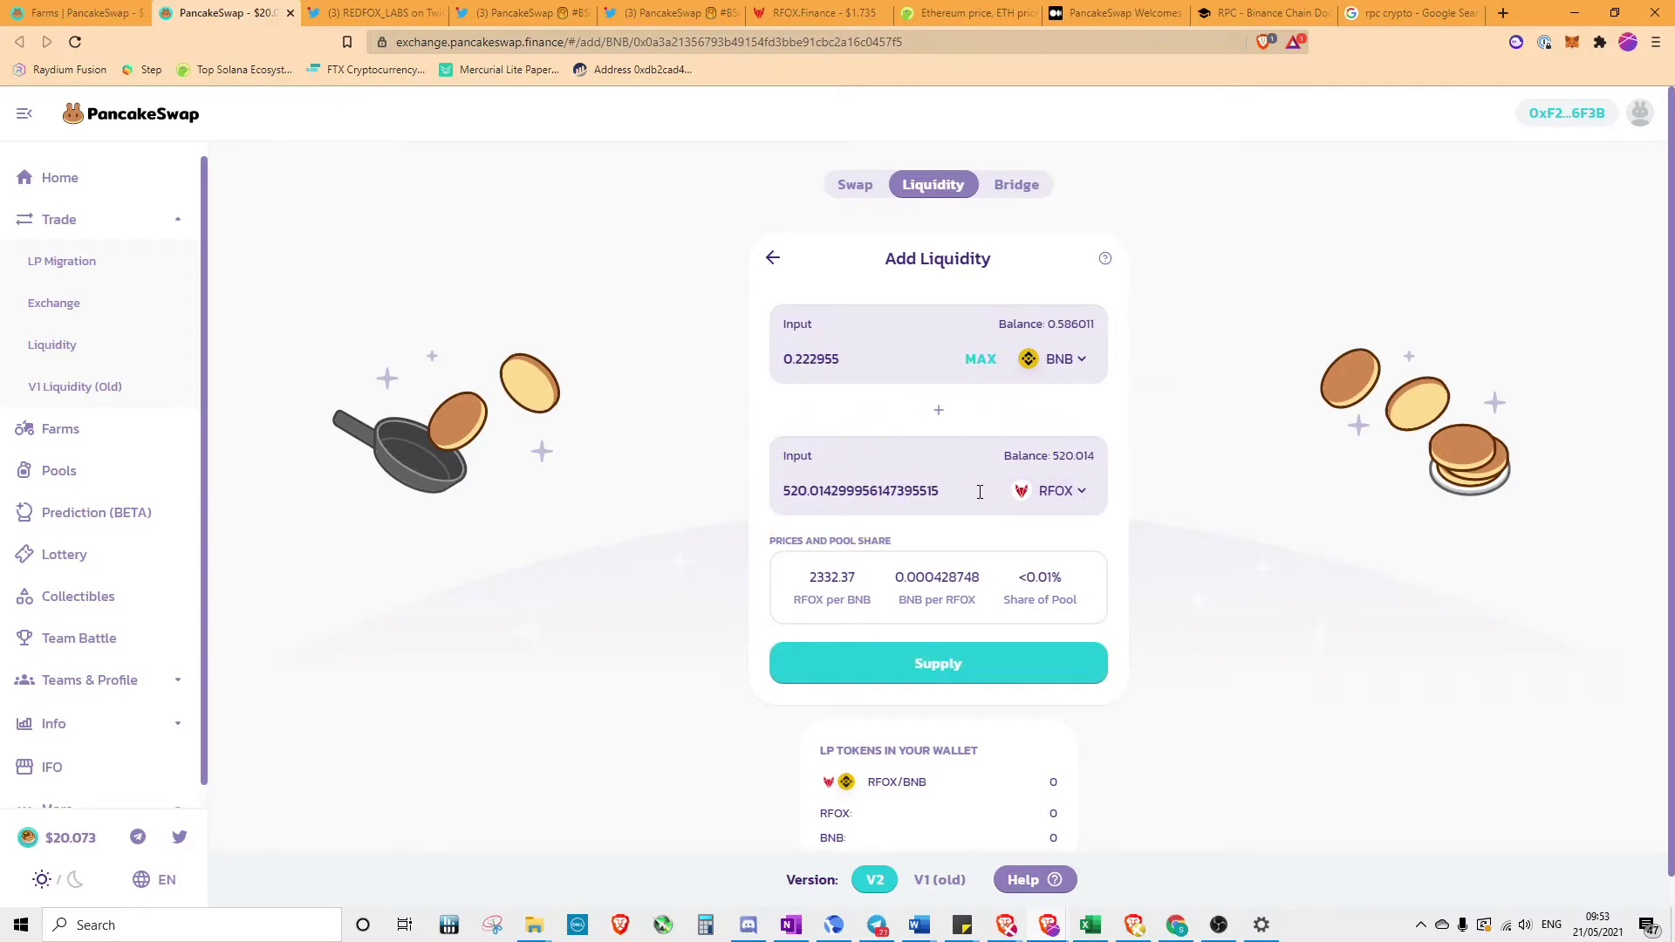
pyautogui.click(966, 672)
pyautogui.click(939, 708)
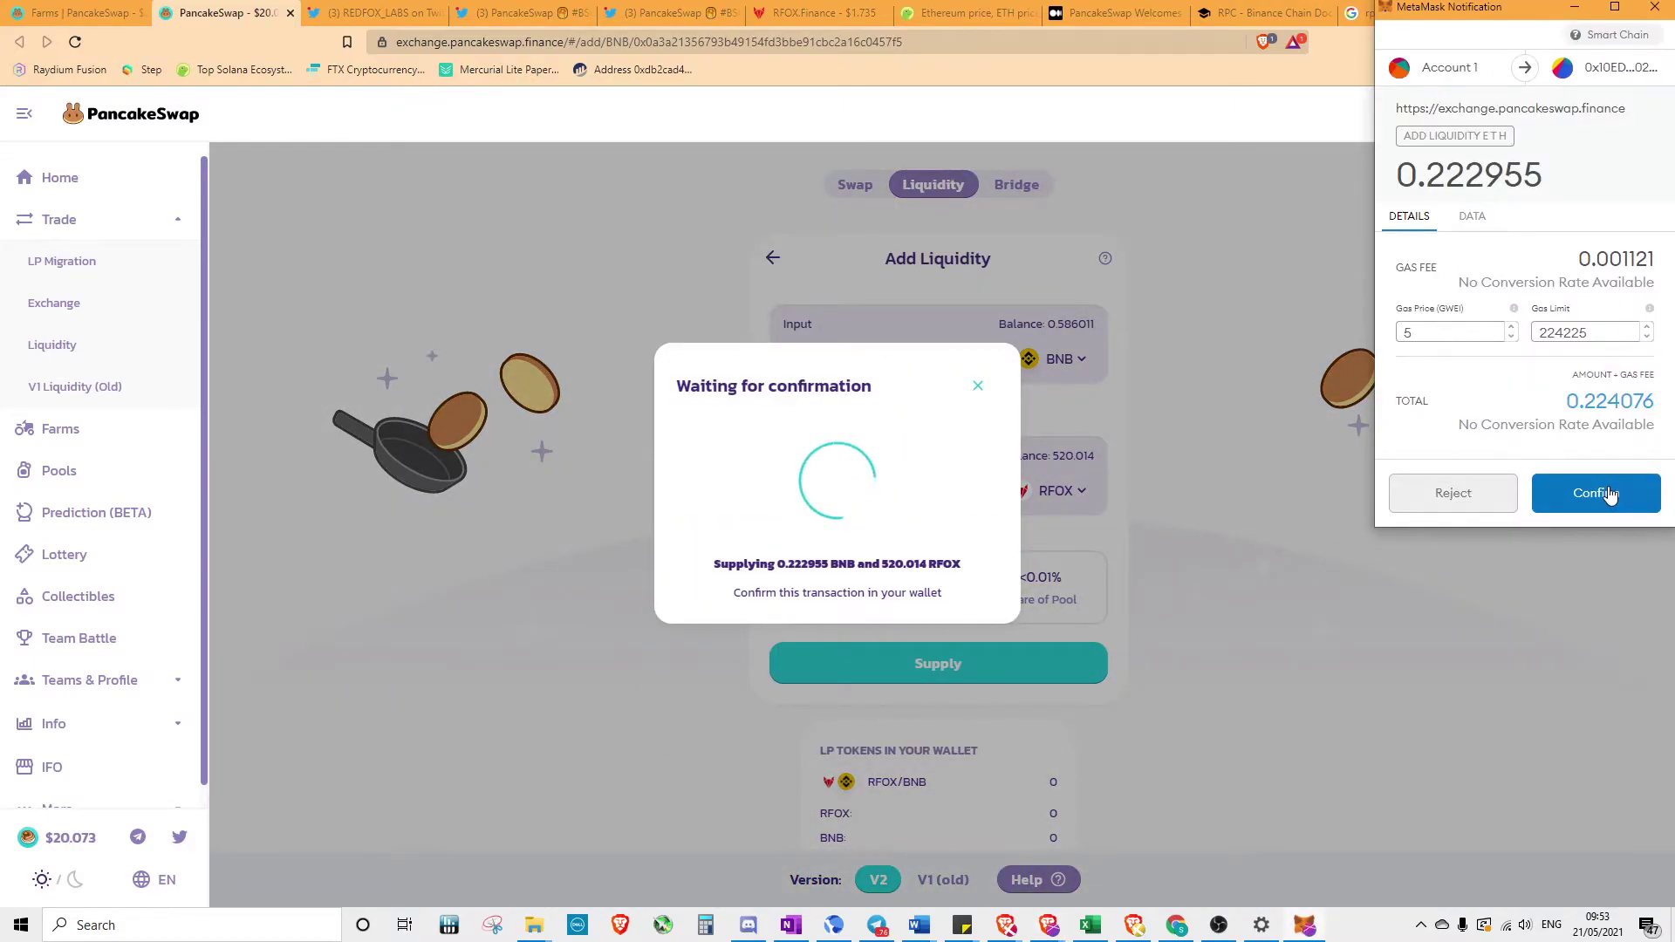
pyautogui.click(1593, 486)
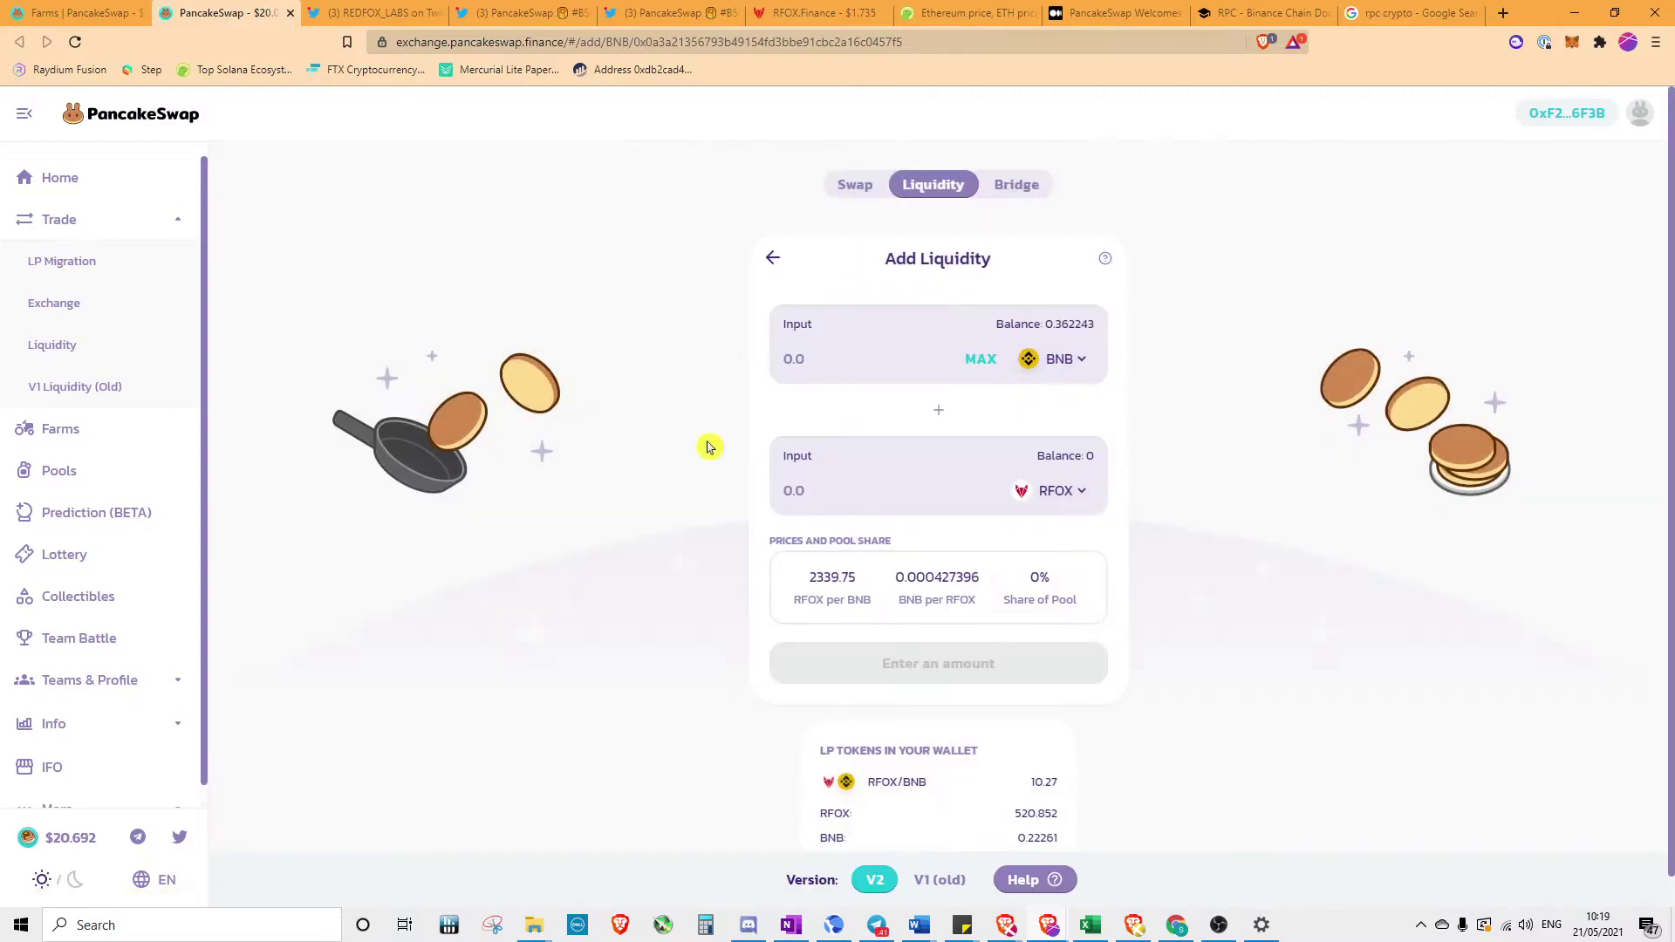
# Stake the maximum balance of RFOX-BNB LP tokens in the RFOX-BNB farm and approve the deposit in the wallet
pyautogui.click(83, 17)
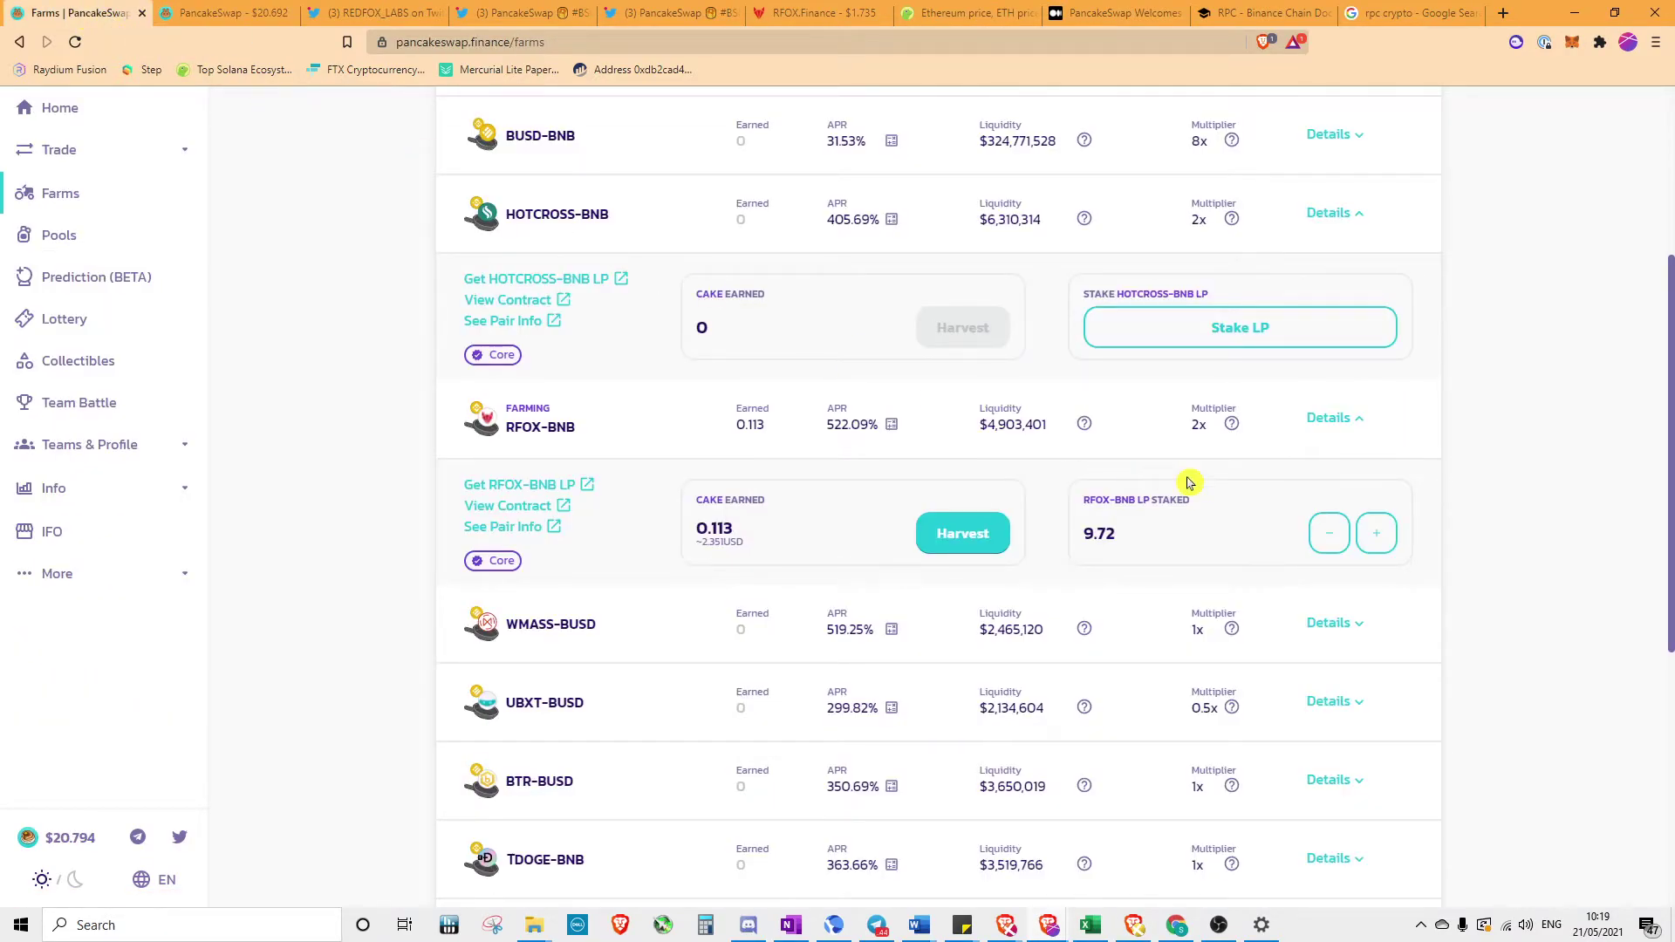
pyautogui.click(1378, 534)
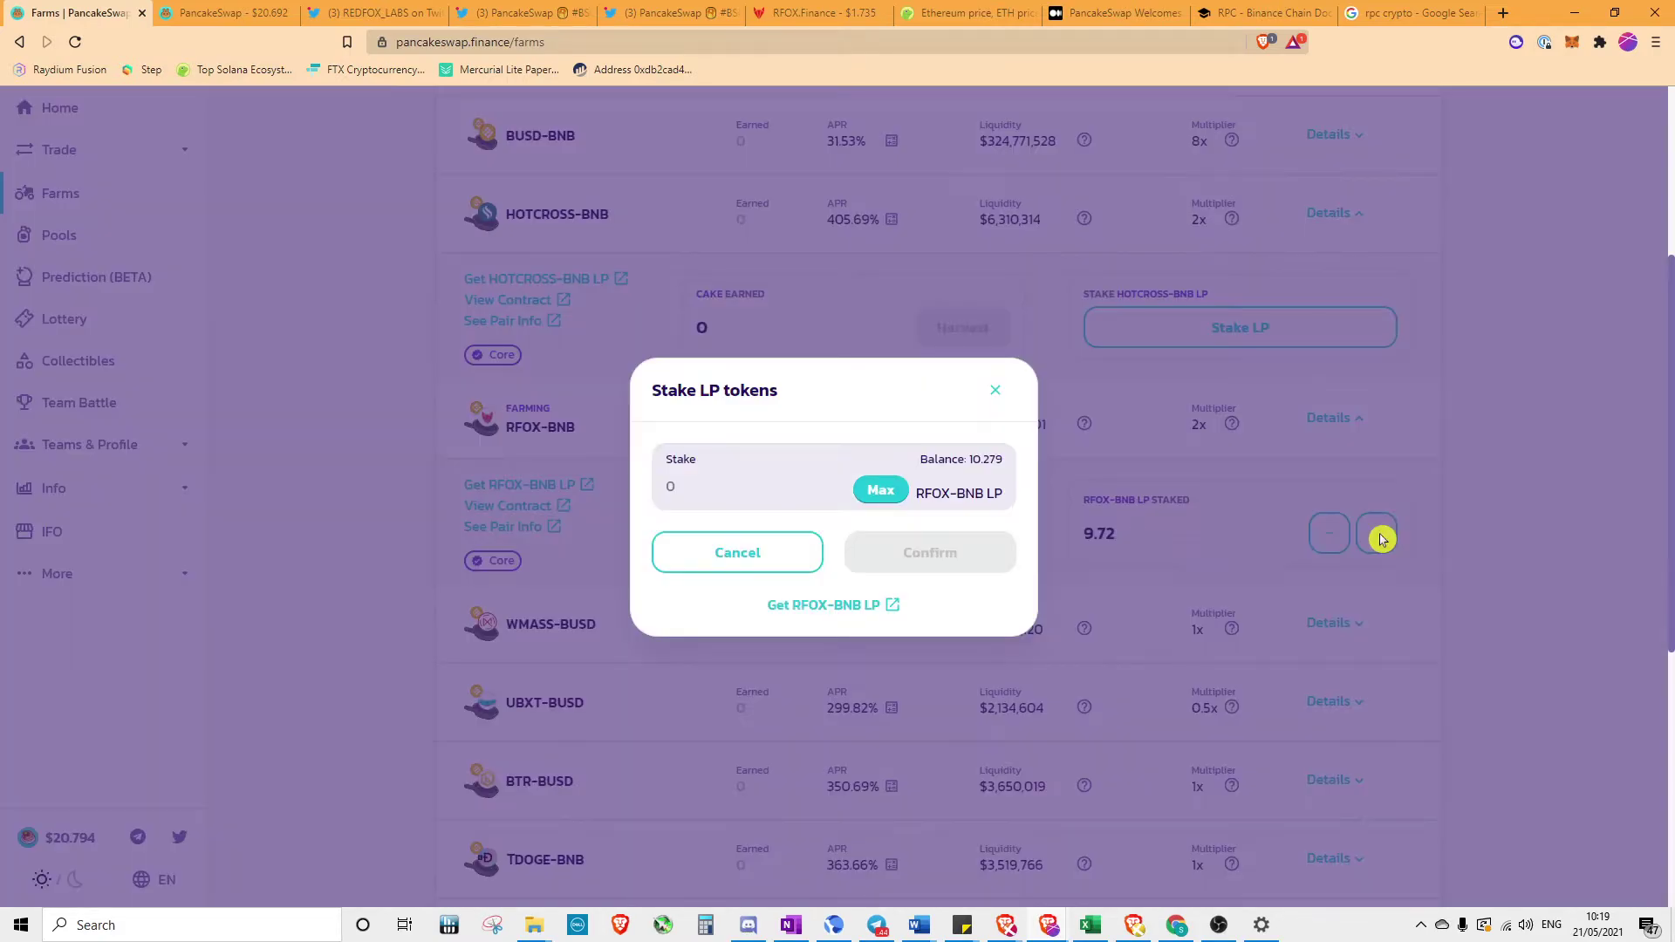
pyautogui.click(882, 494)
pyautogui.click(930, 554)
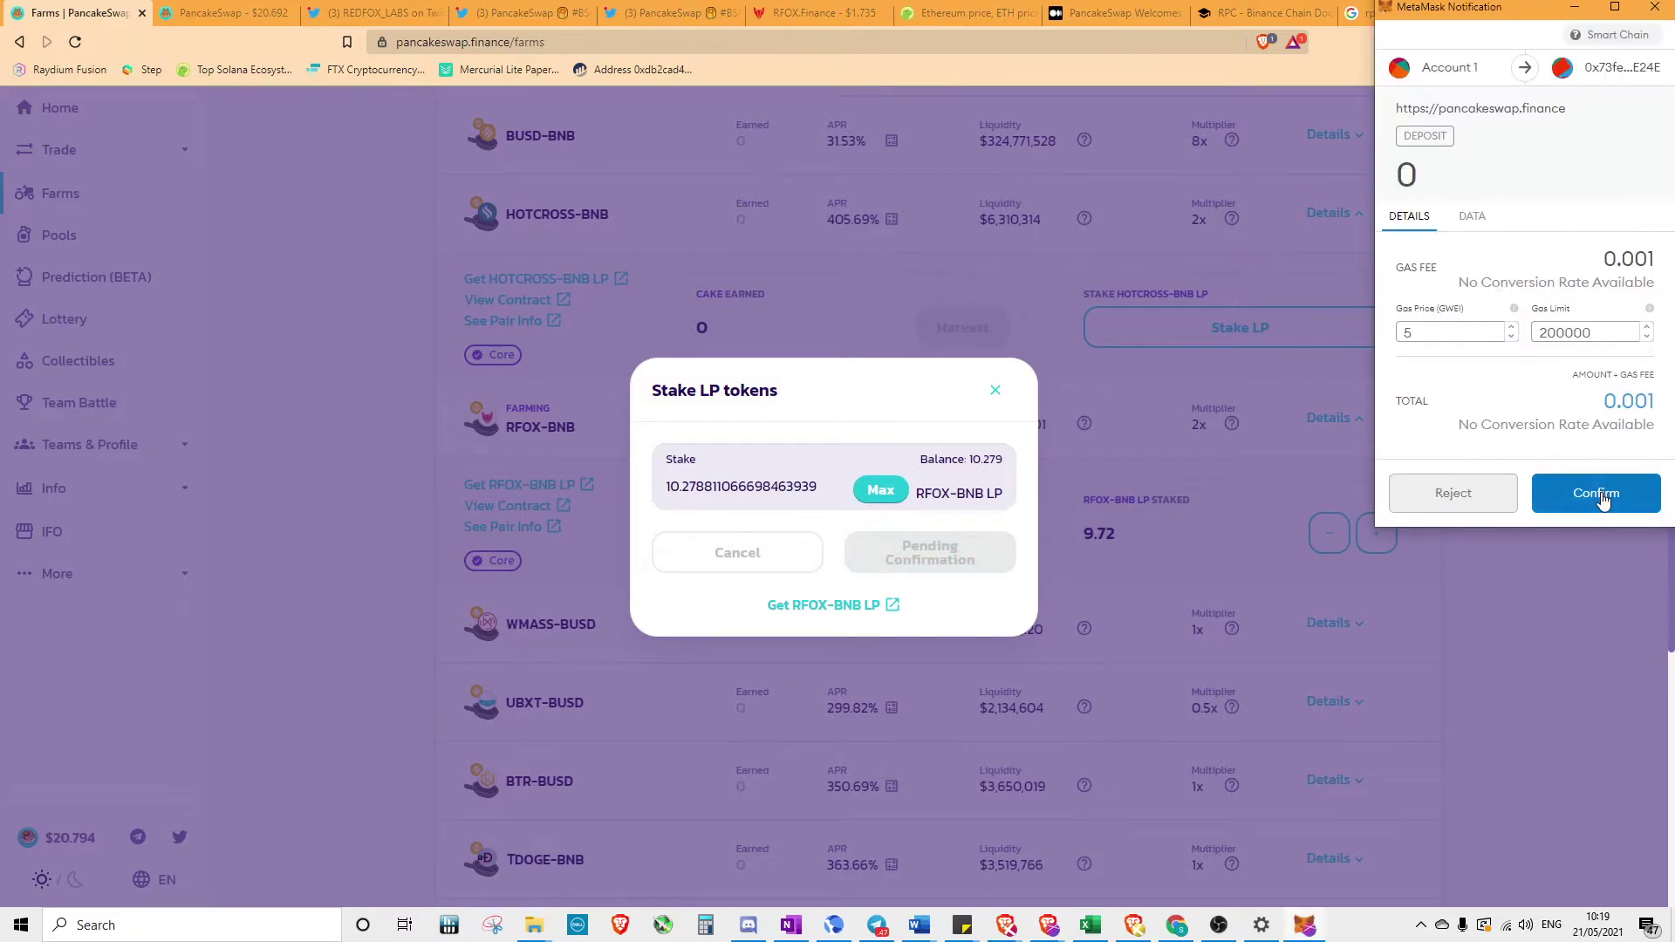
pyautogui.click(1599, 494)
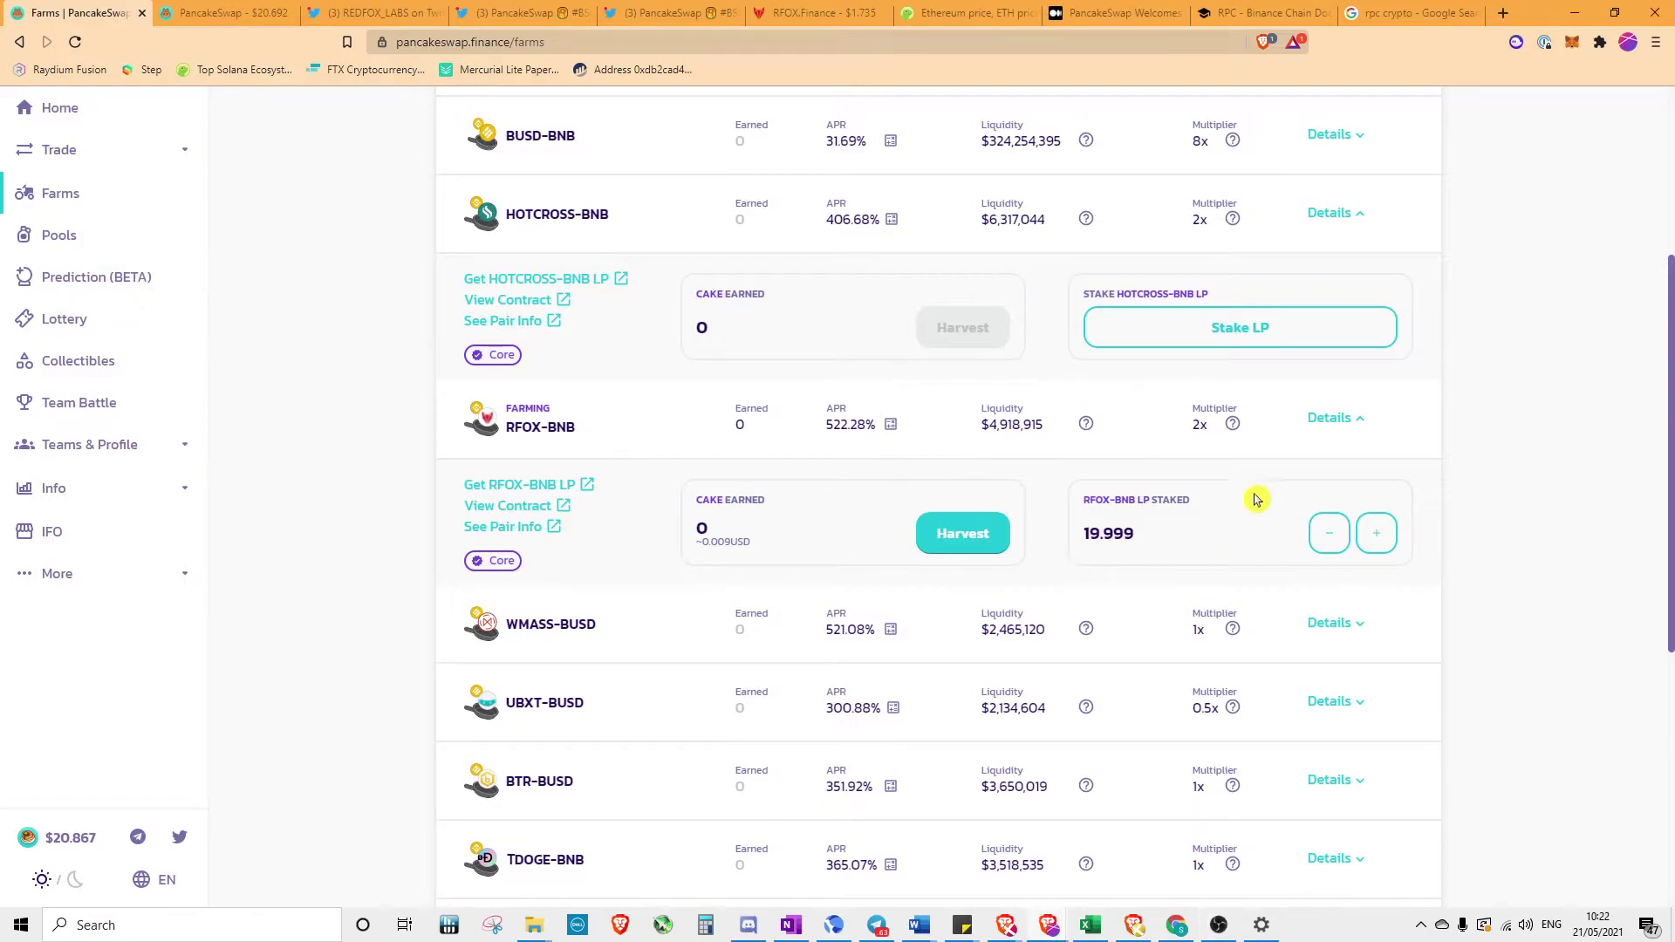
# Unstake 10 RFOX-BNB LP tokens from the RFOX-BNB farm and approve the withdrawal in the wallet
pyautogui.click(1269, 332)
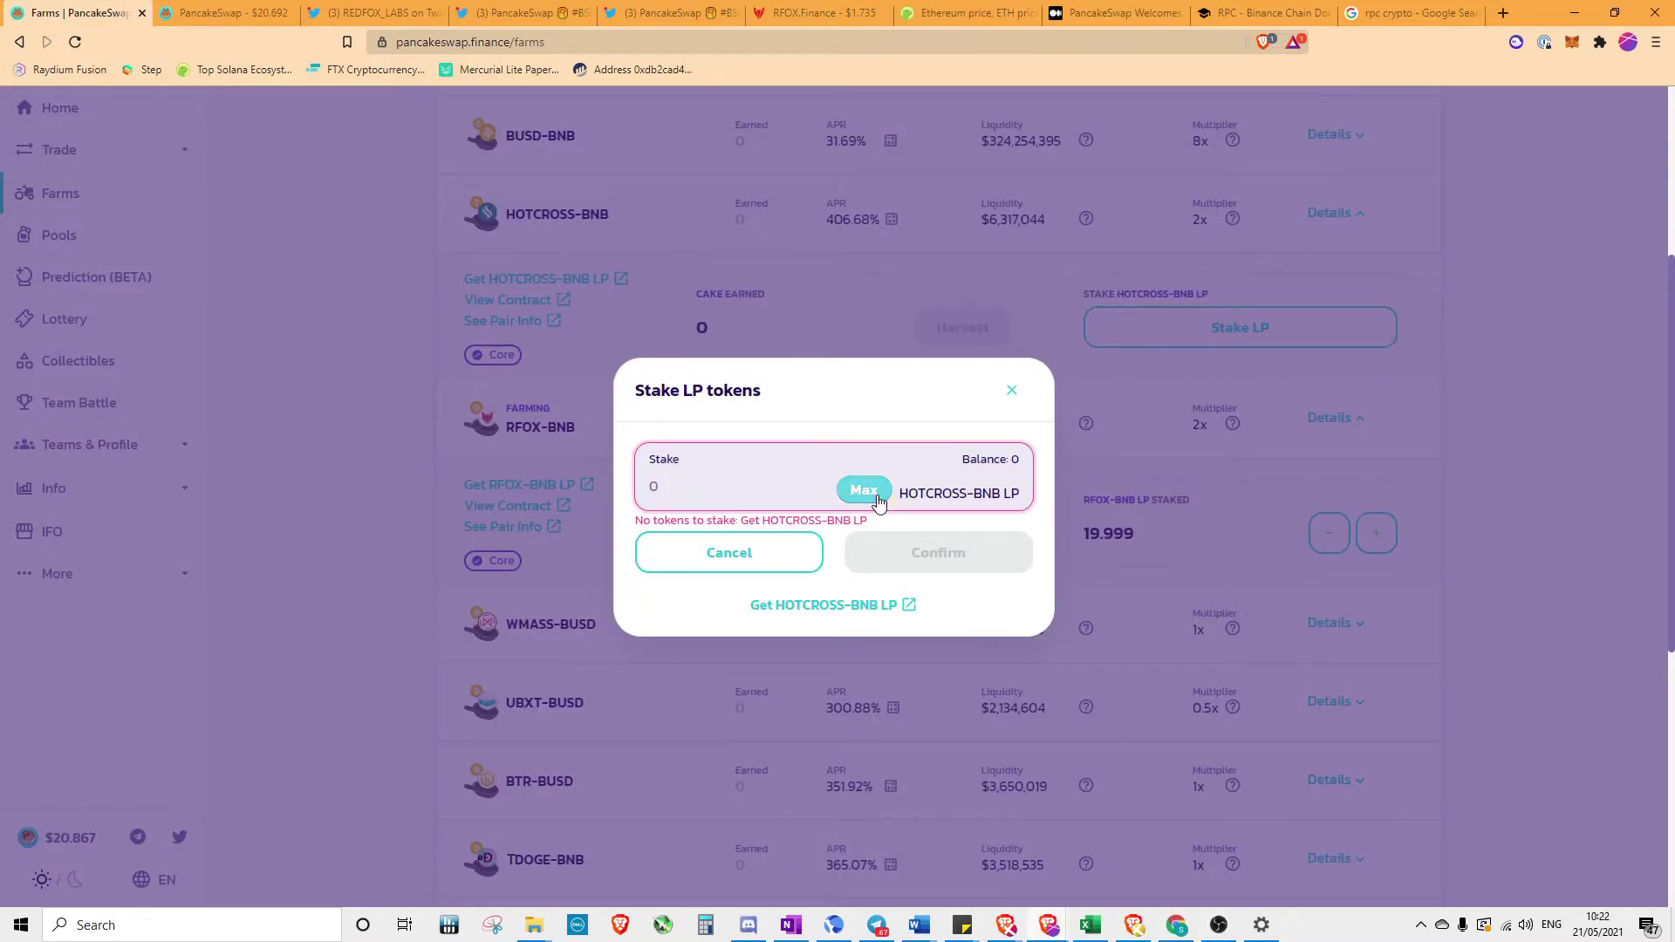
pyautogui.click(1011, 391)
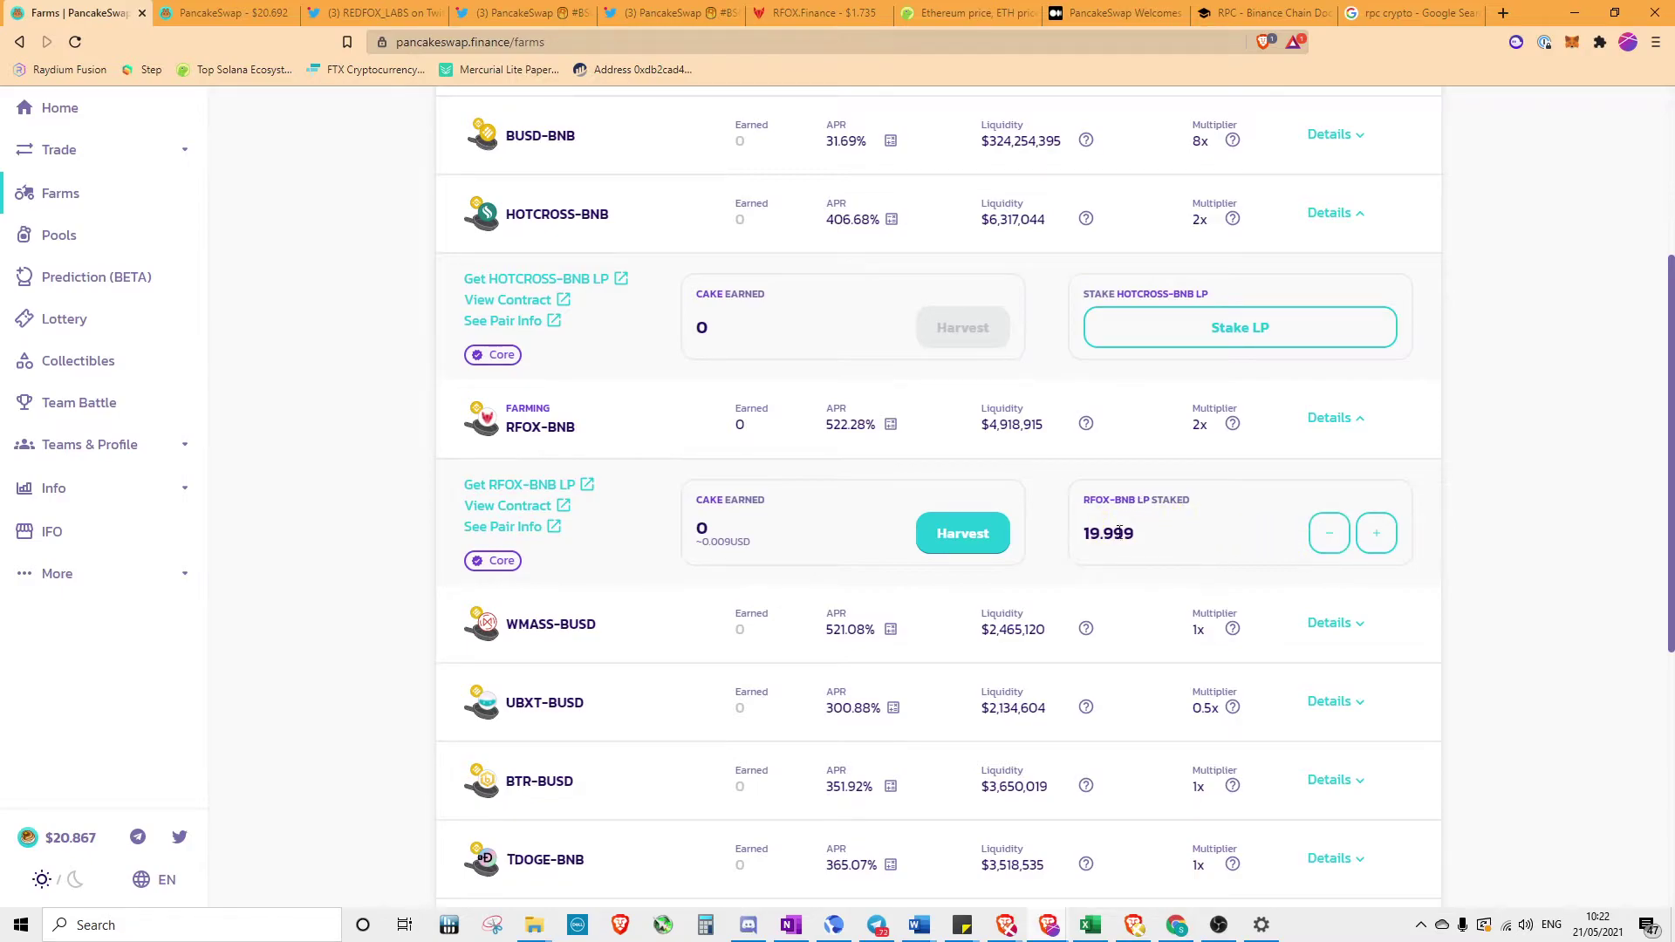
pyautogui.click(1328, 534)
pyautogui.click(772, 504)
pyautogui.write('10')
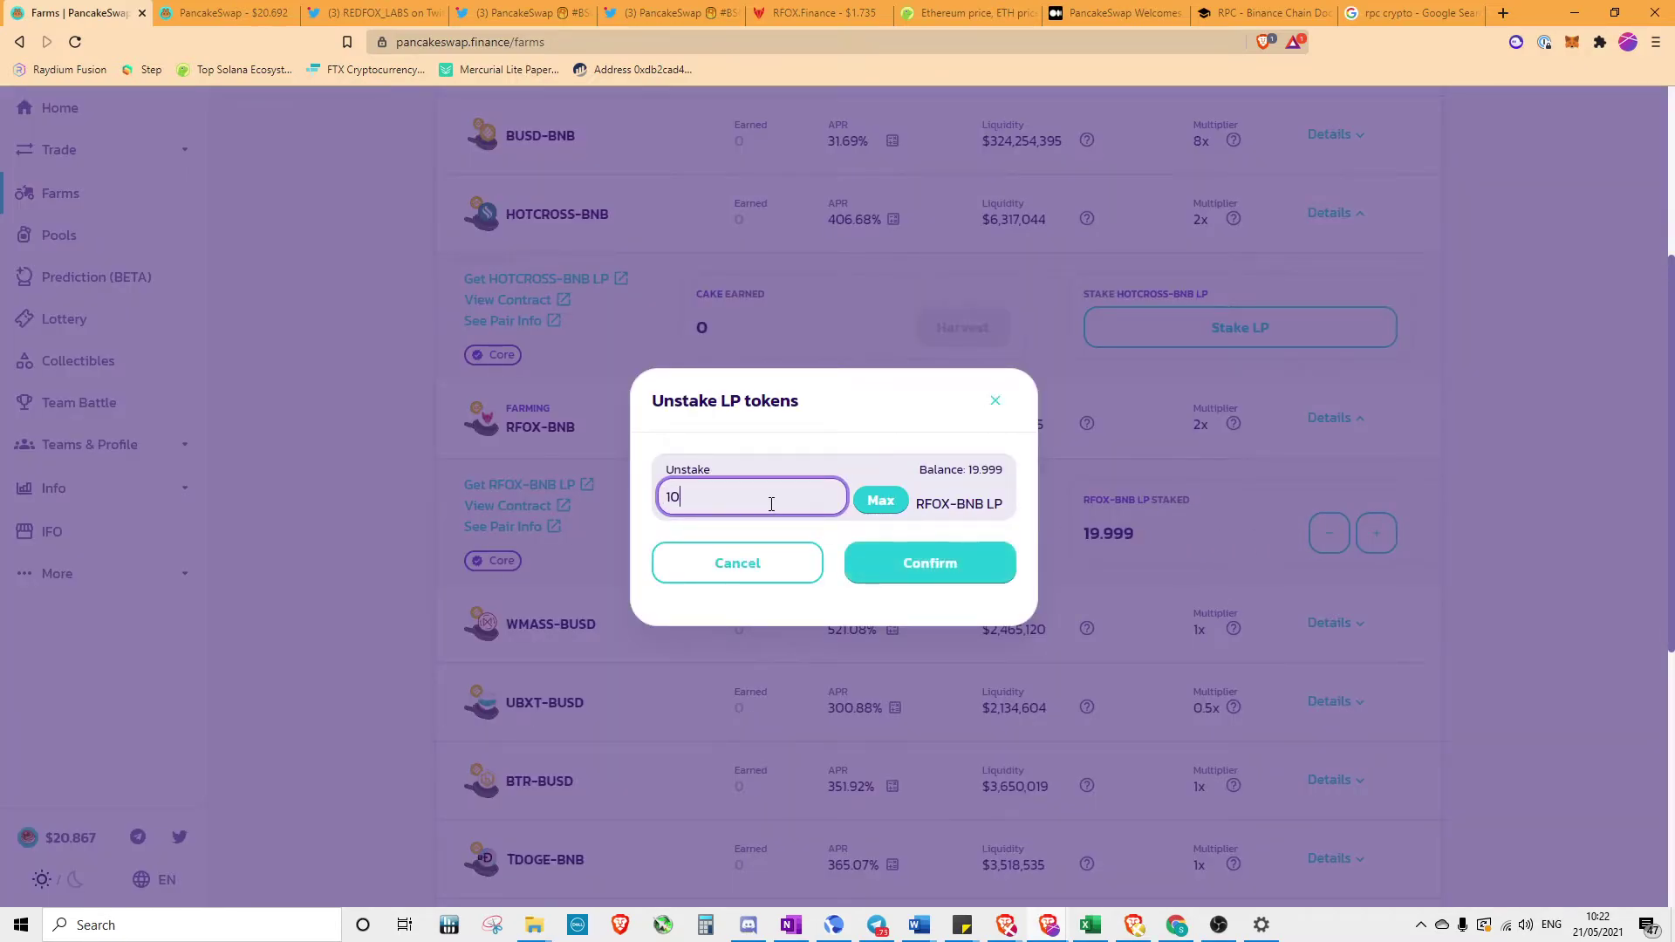
pyautogui.click(930, 565)
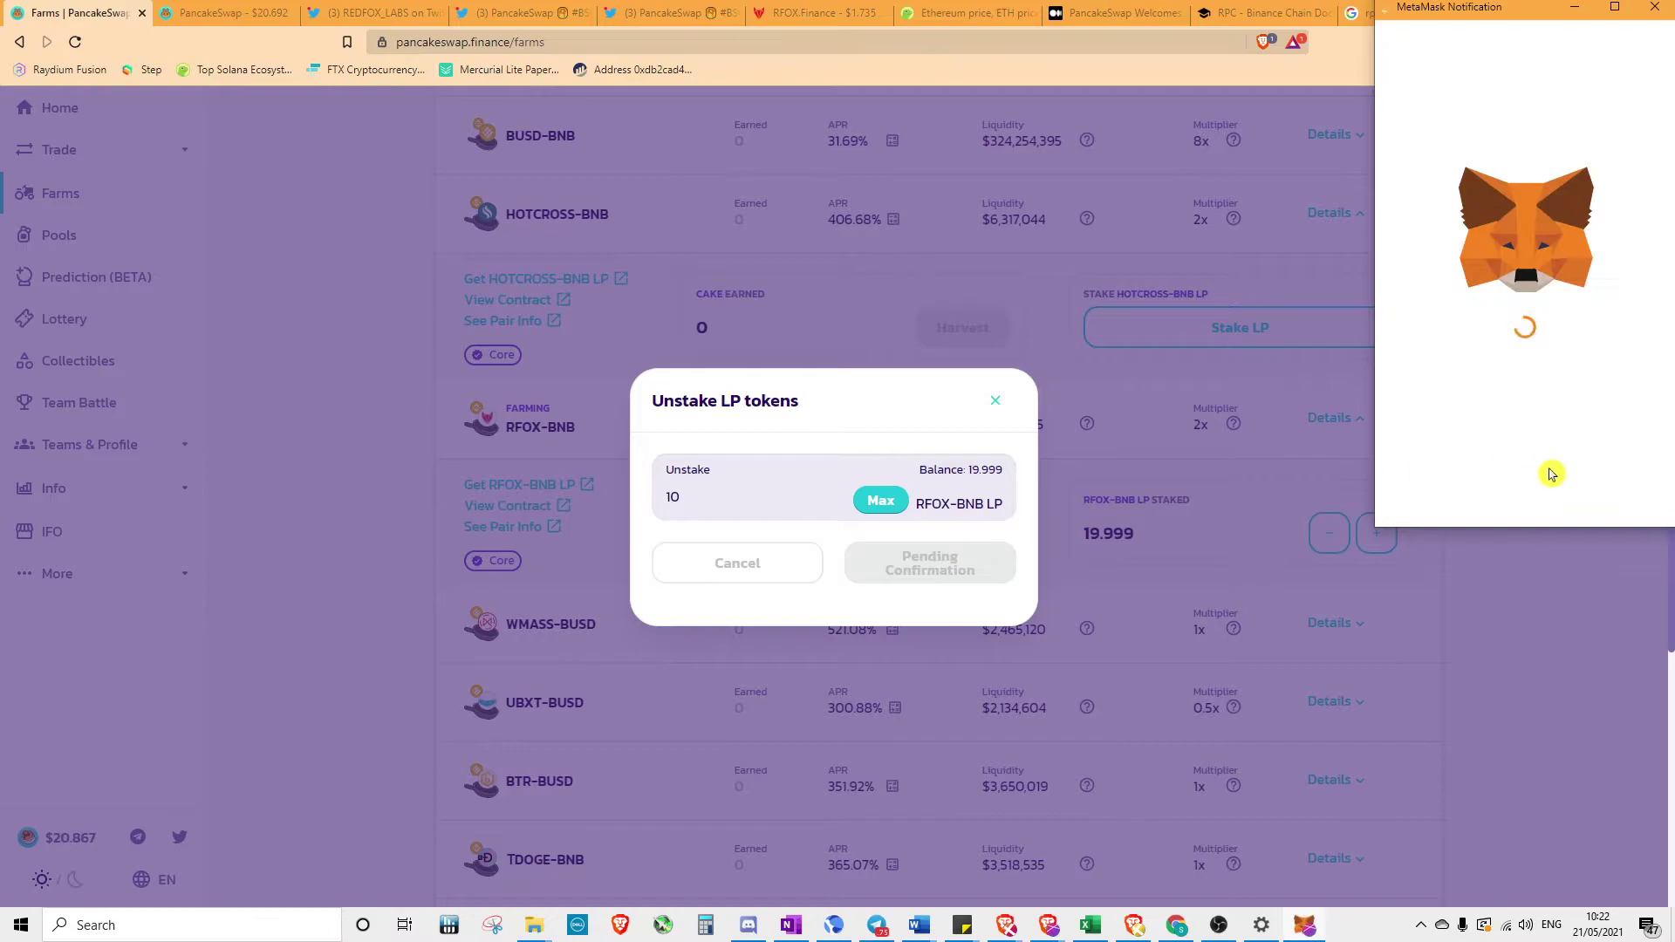
pyautogui.click(1595, 496)
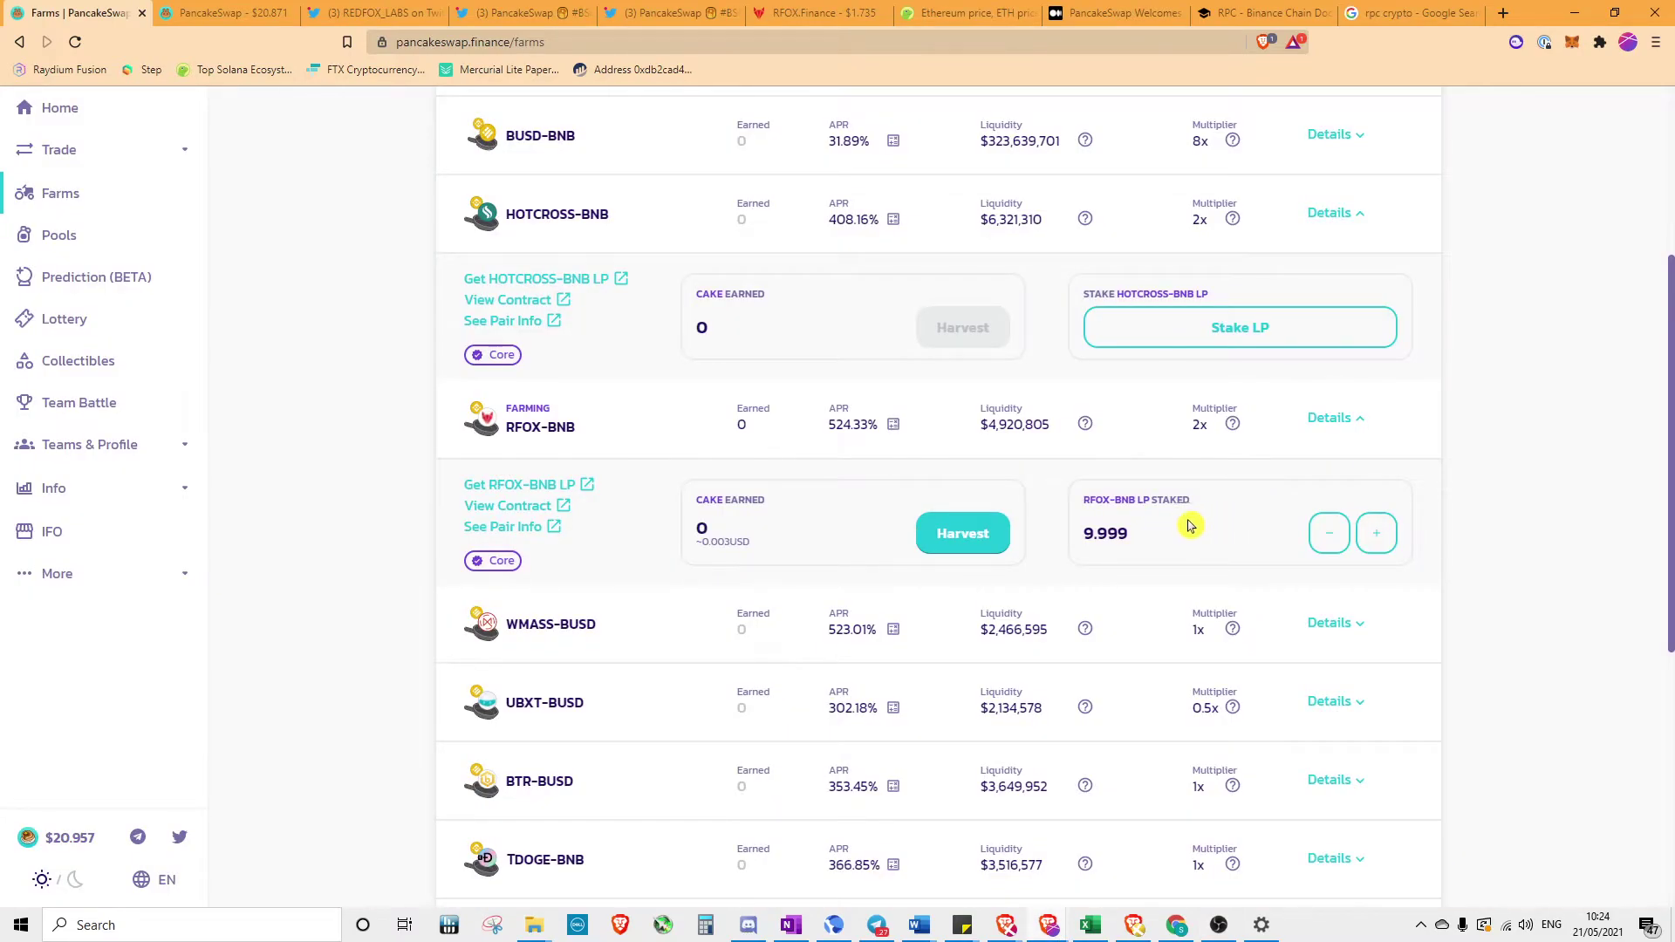
# Open the Liquidity page, look up the BNB and RFOX pair through Import Pool, and return to the liquidity overview
pyautogui.click(87, 157)
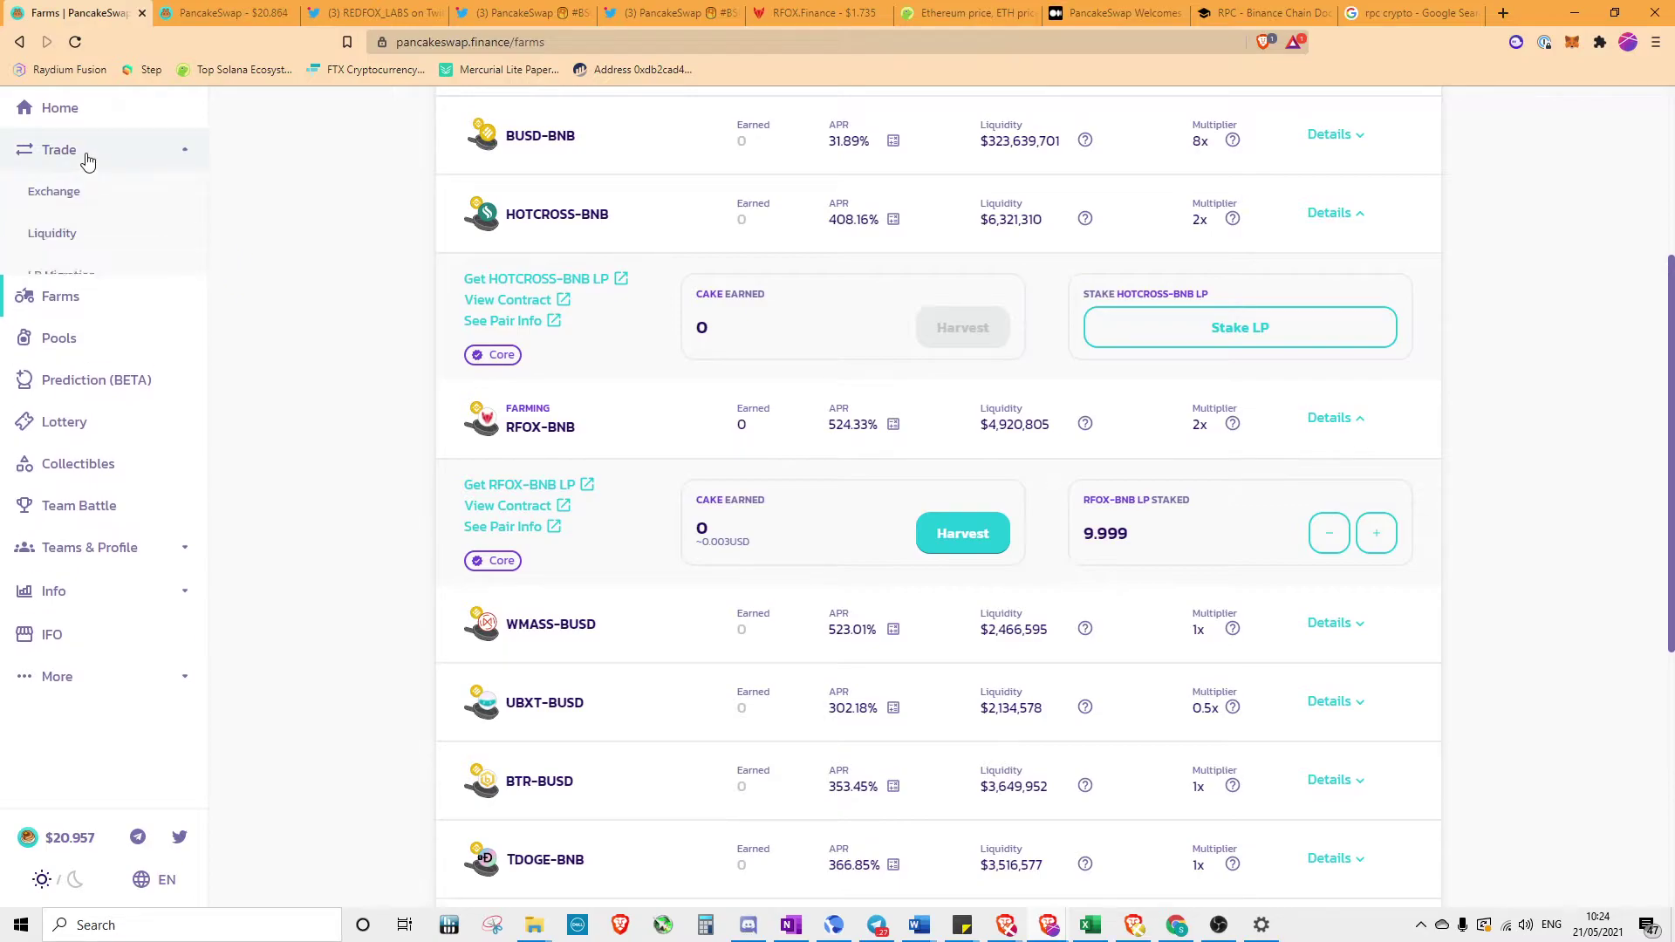
pyautogui.click(66, 239)
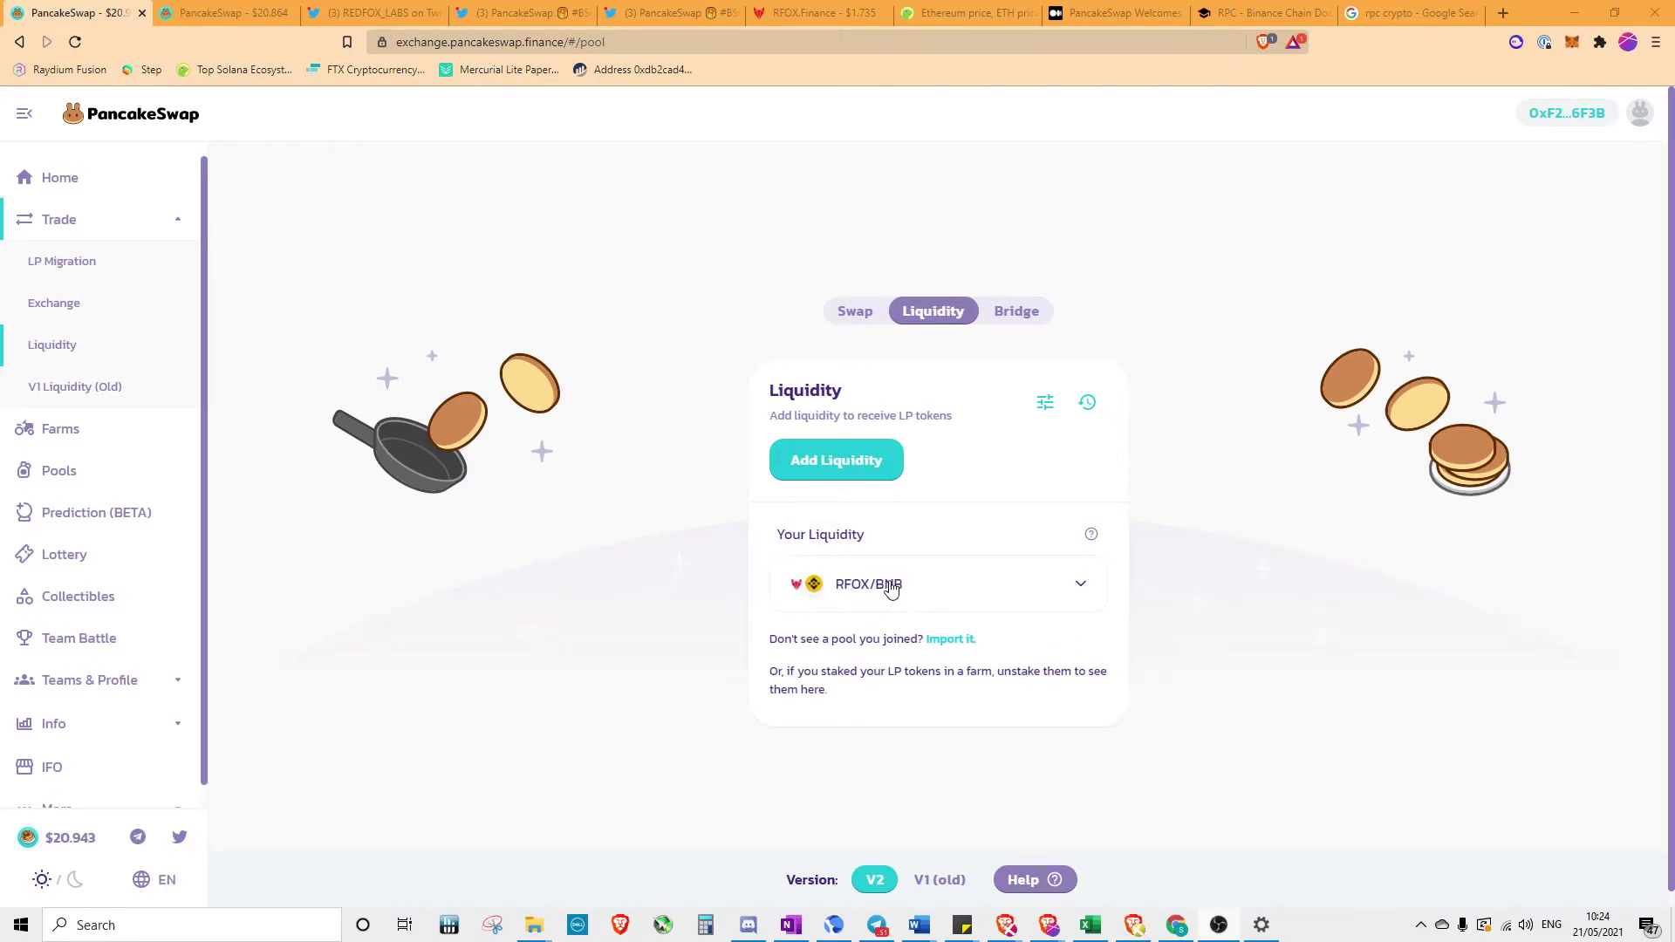
pyautogui.click(955, 646)
pyautogui.click(963, 558)
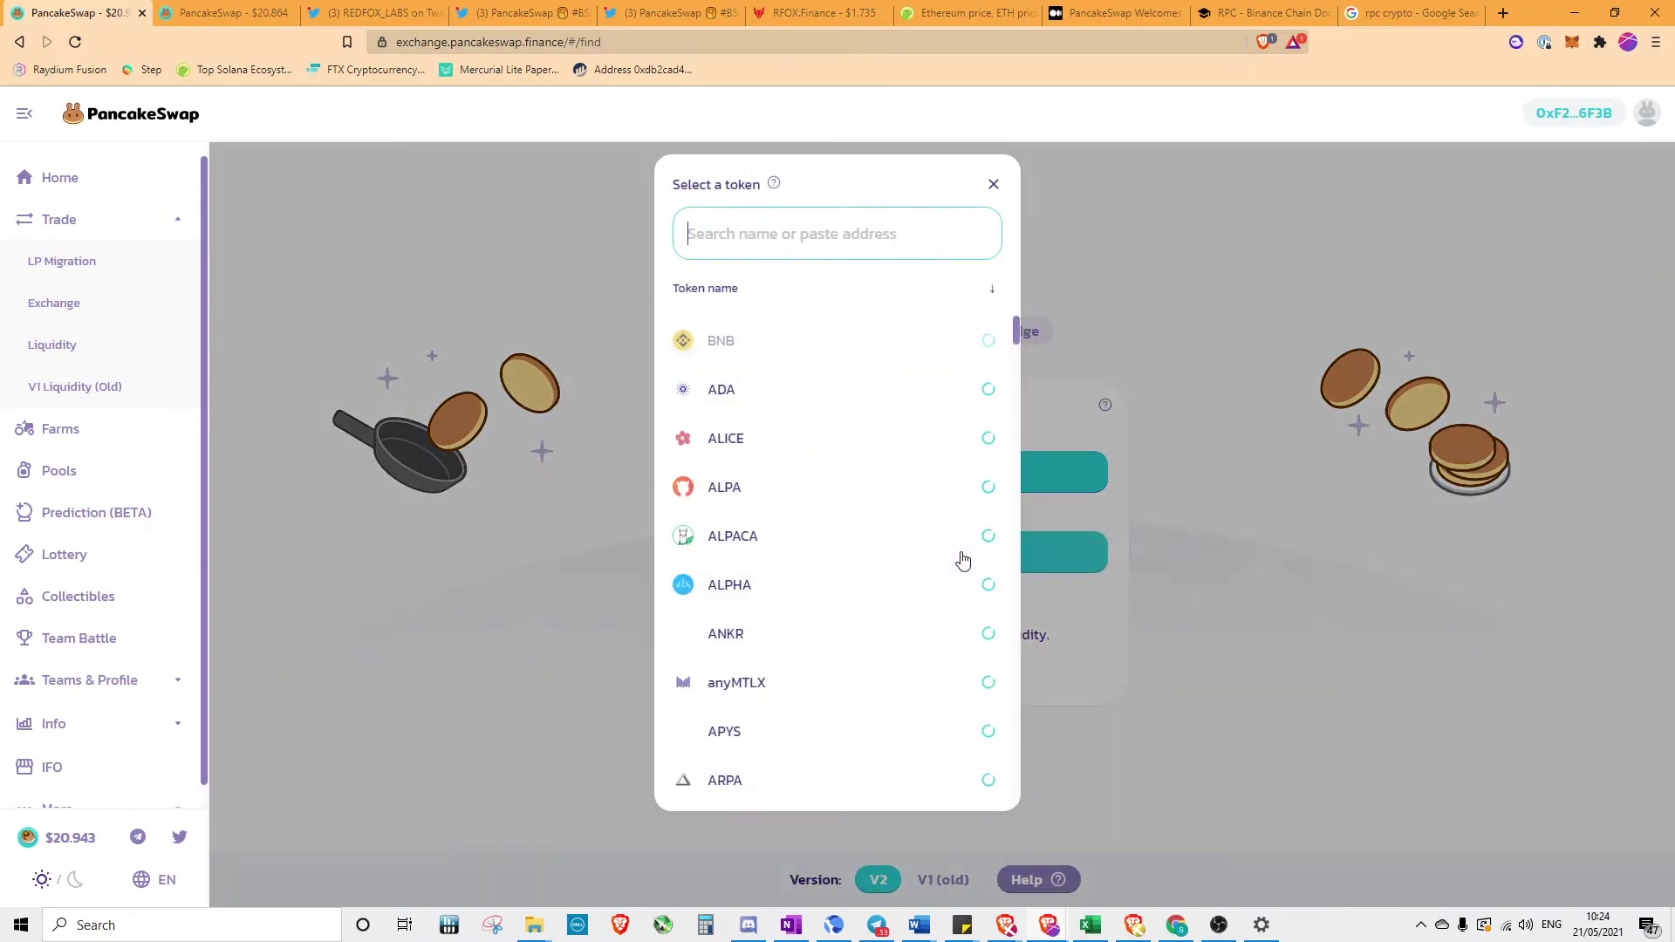
pyautogui.write('rf')
pyautogui.click(724, 342)
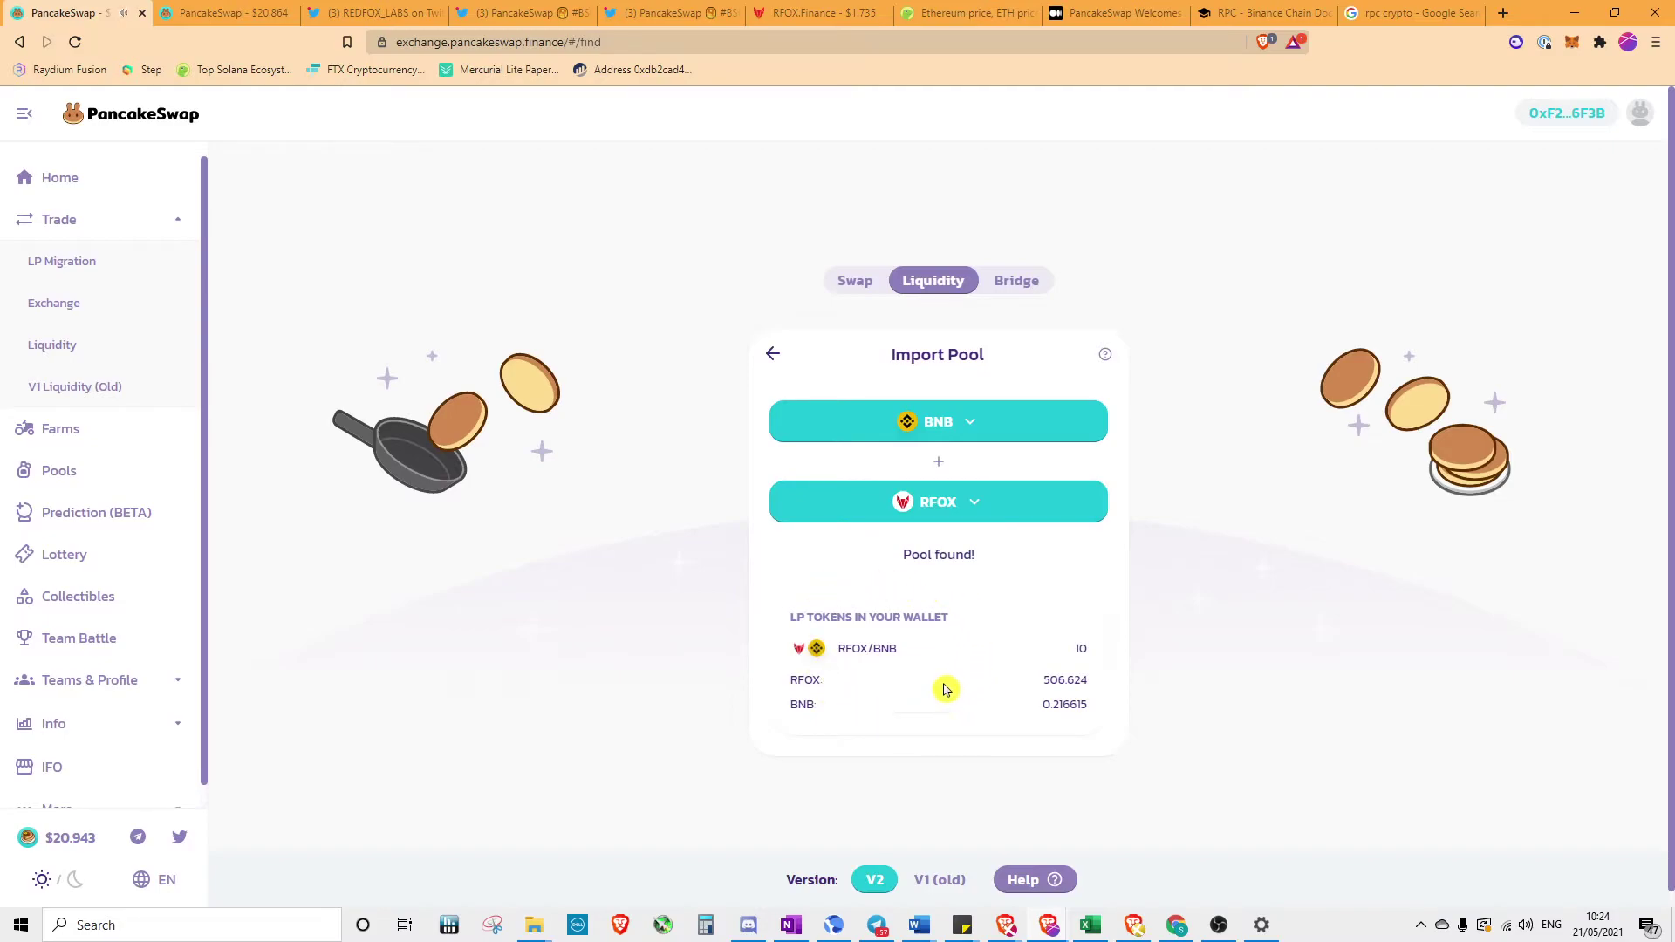
pyautogui.click(772, 354)
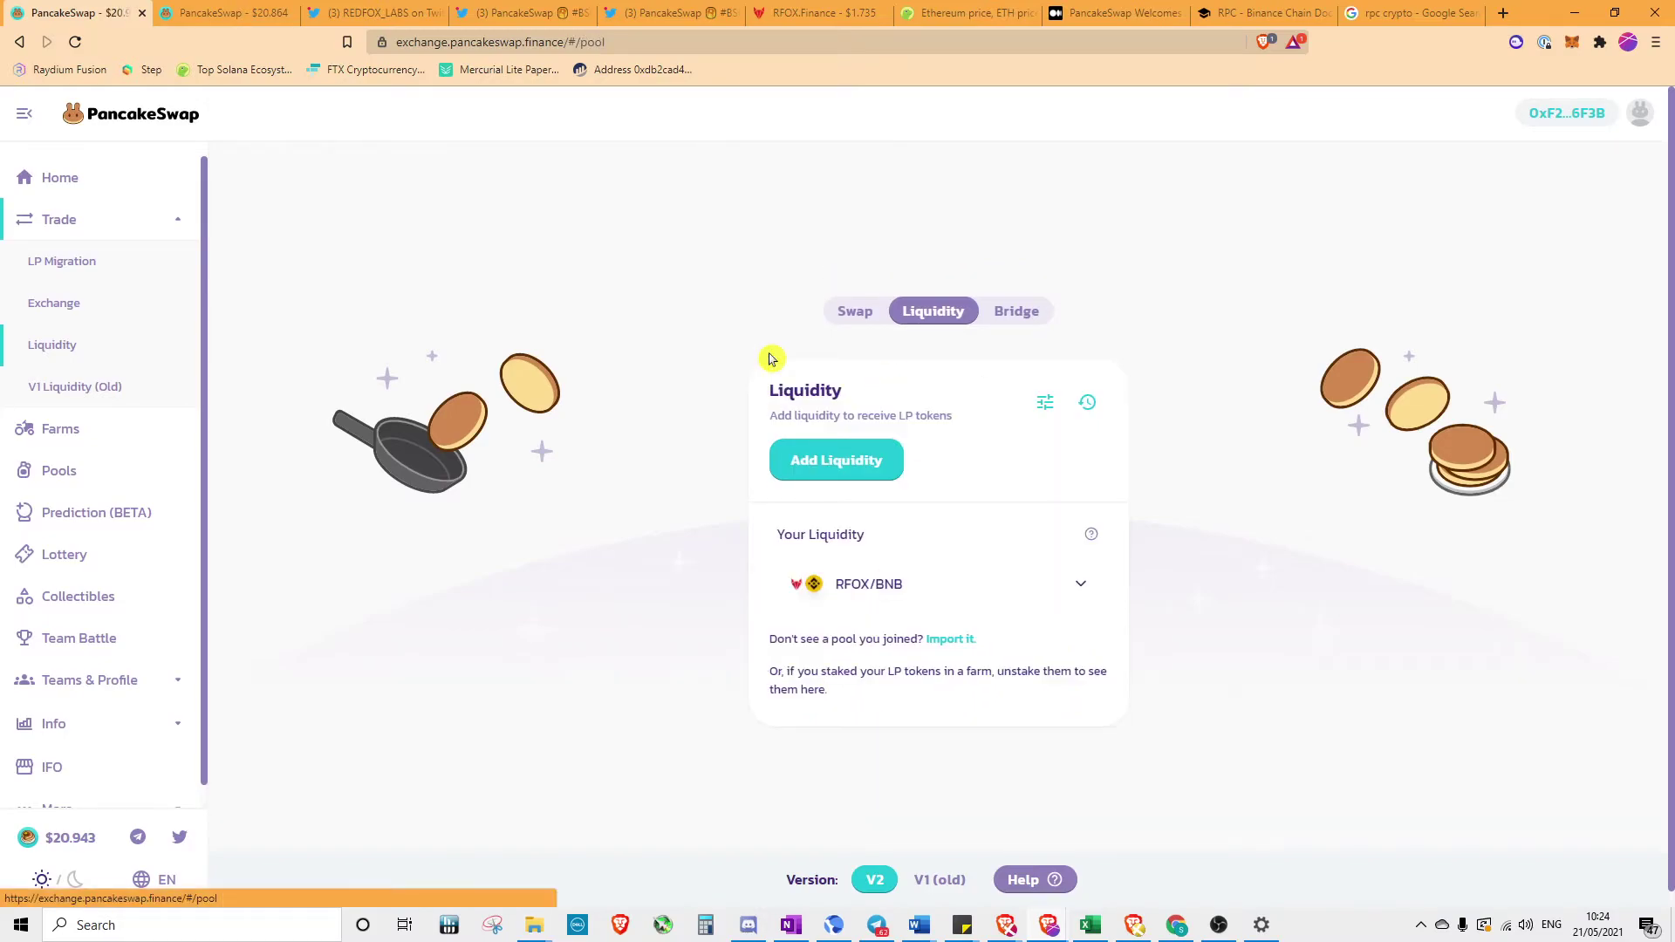
# Set the removal amount of the RFOX/BNB liquidity to 100% and sign the LP spending approval in the wallet
pyautogui.click(962, 597)
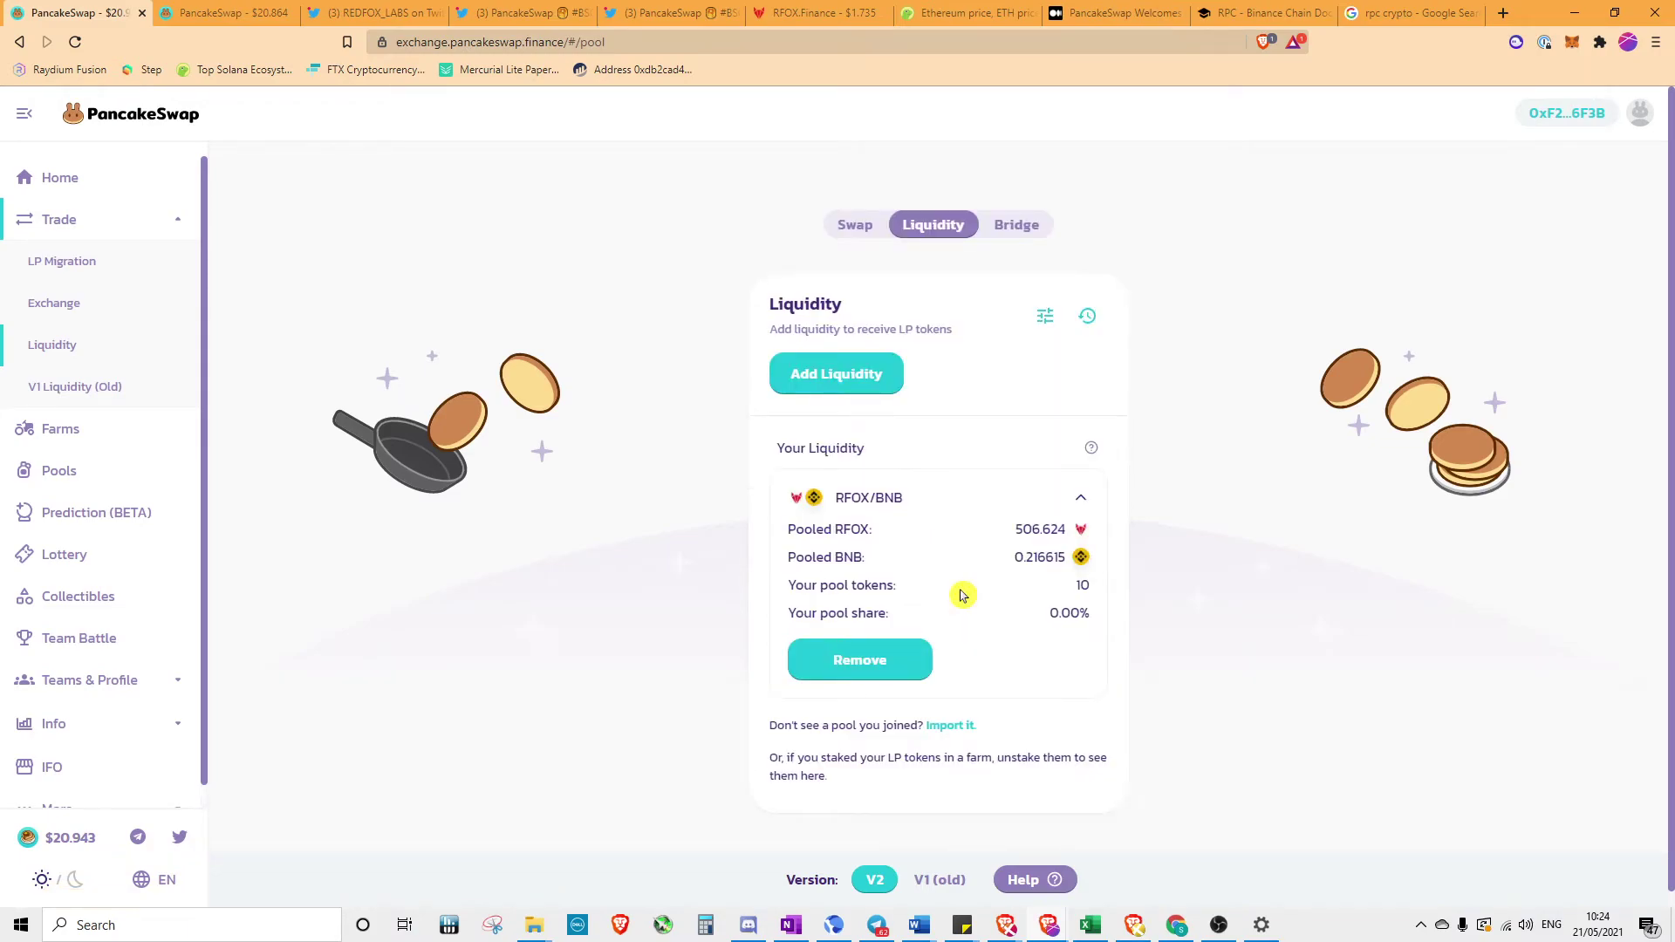
pyautogui.click(883, 660)
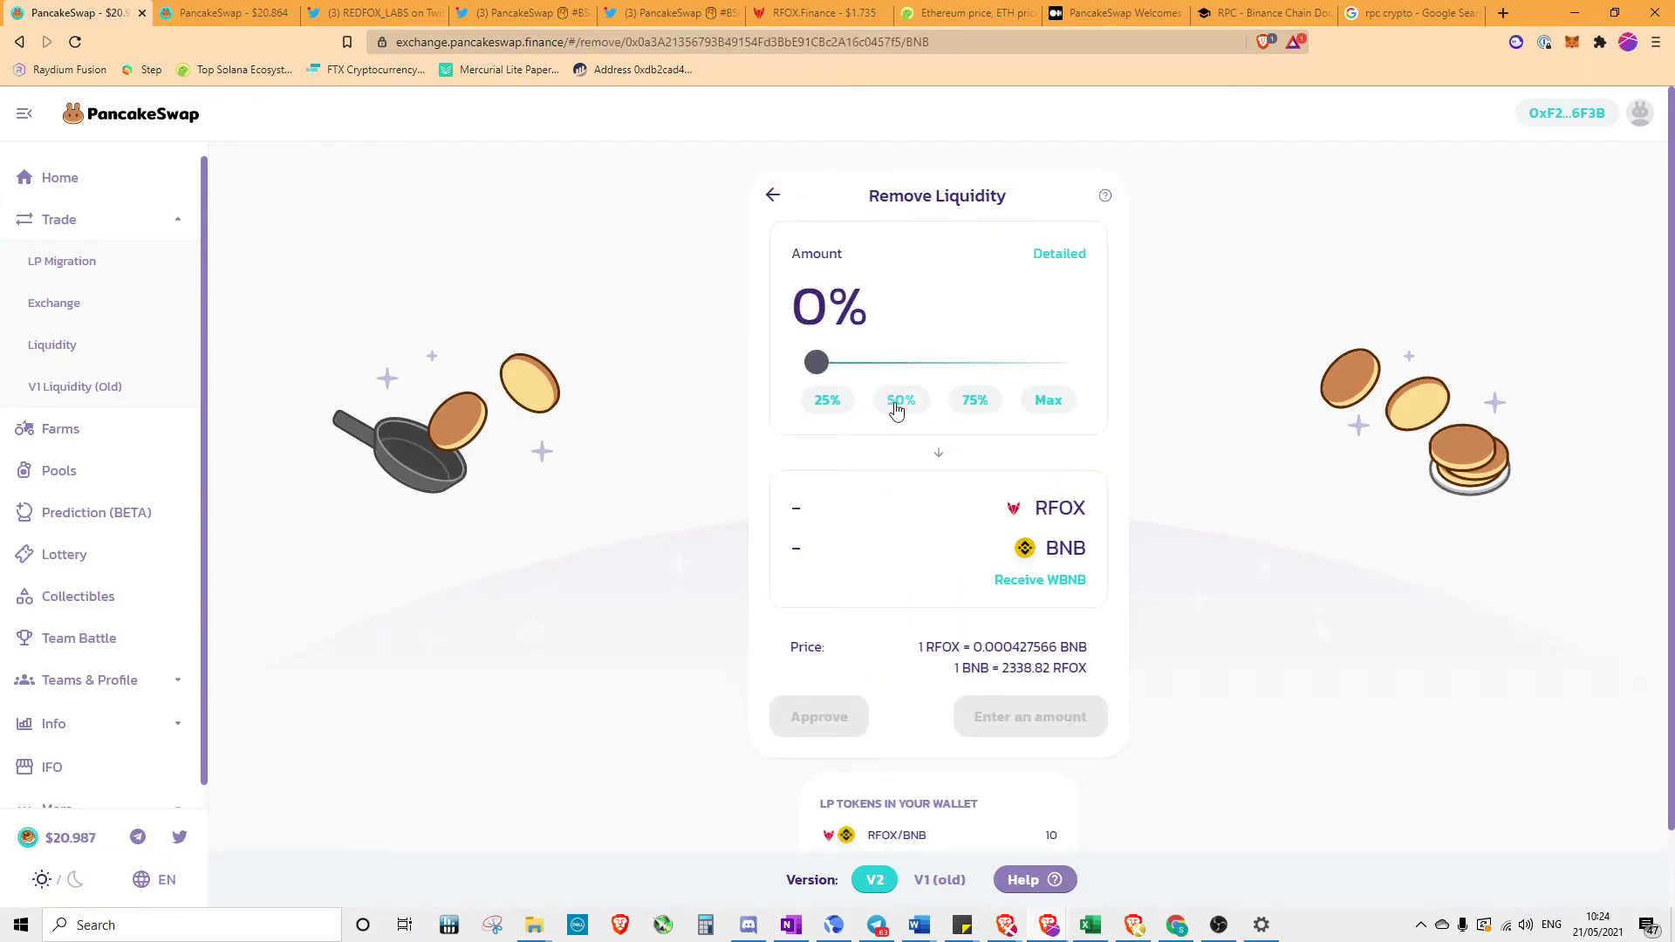
pyautogui.moveTo(824, 375); pyautogui.dragTo(1068, 385)
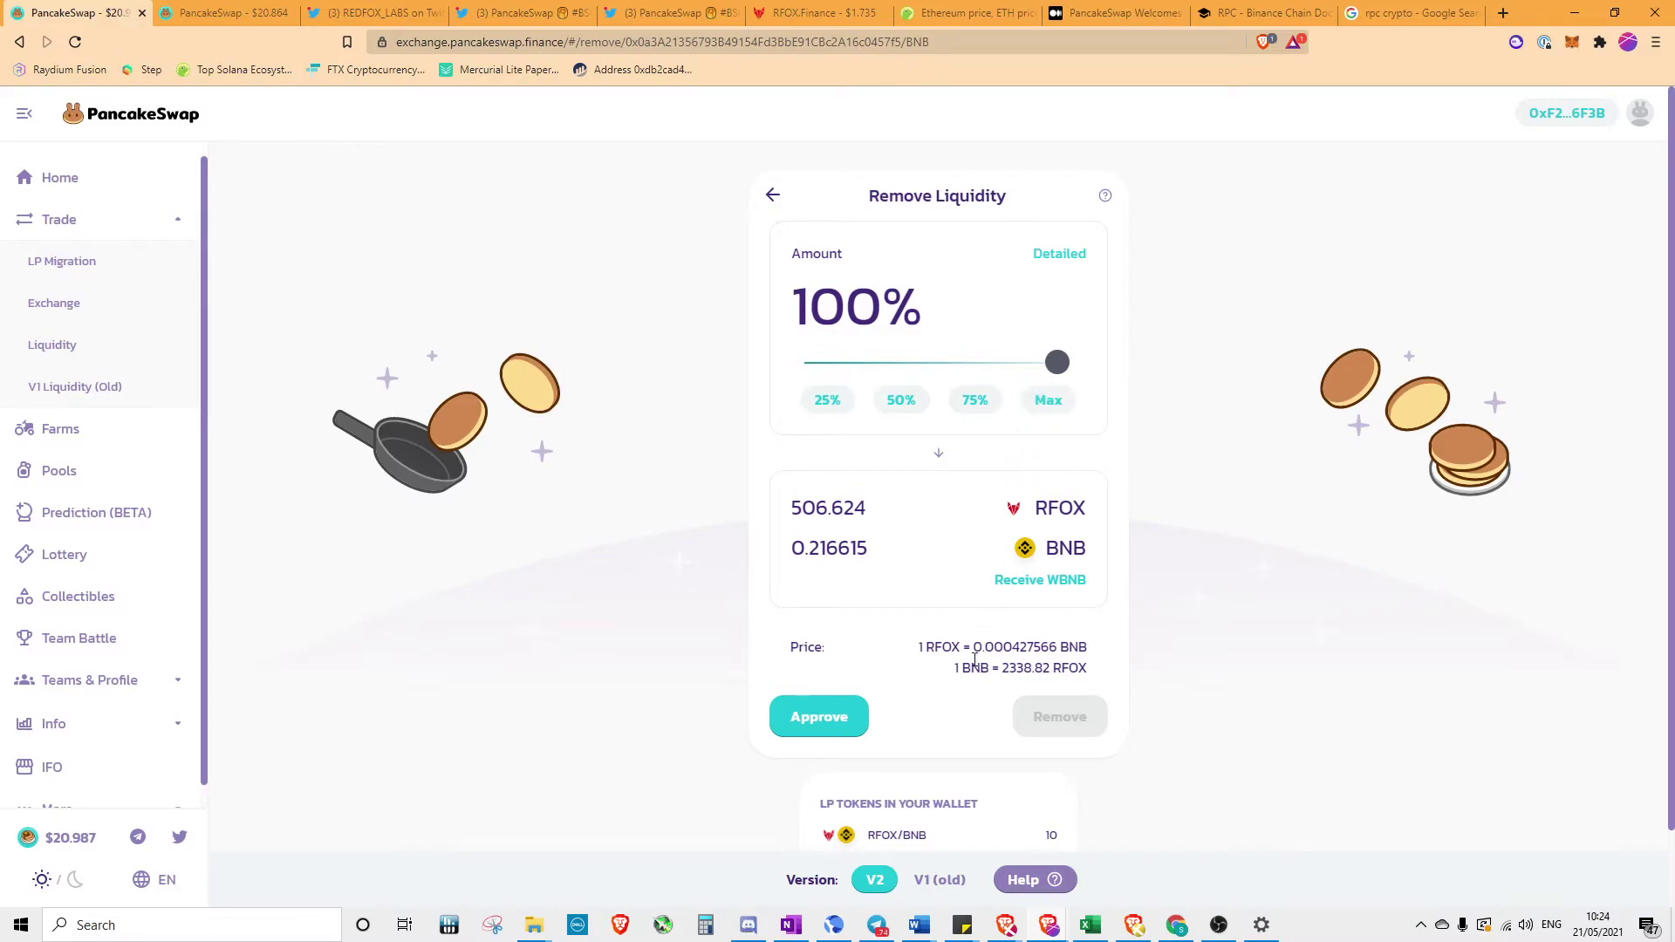
pyautogui.click(833, 720)
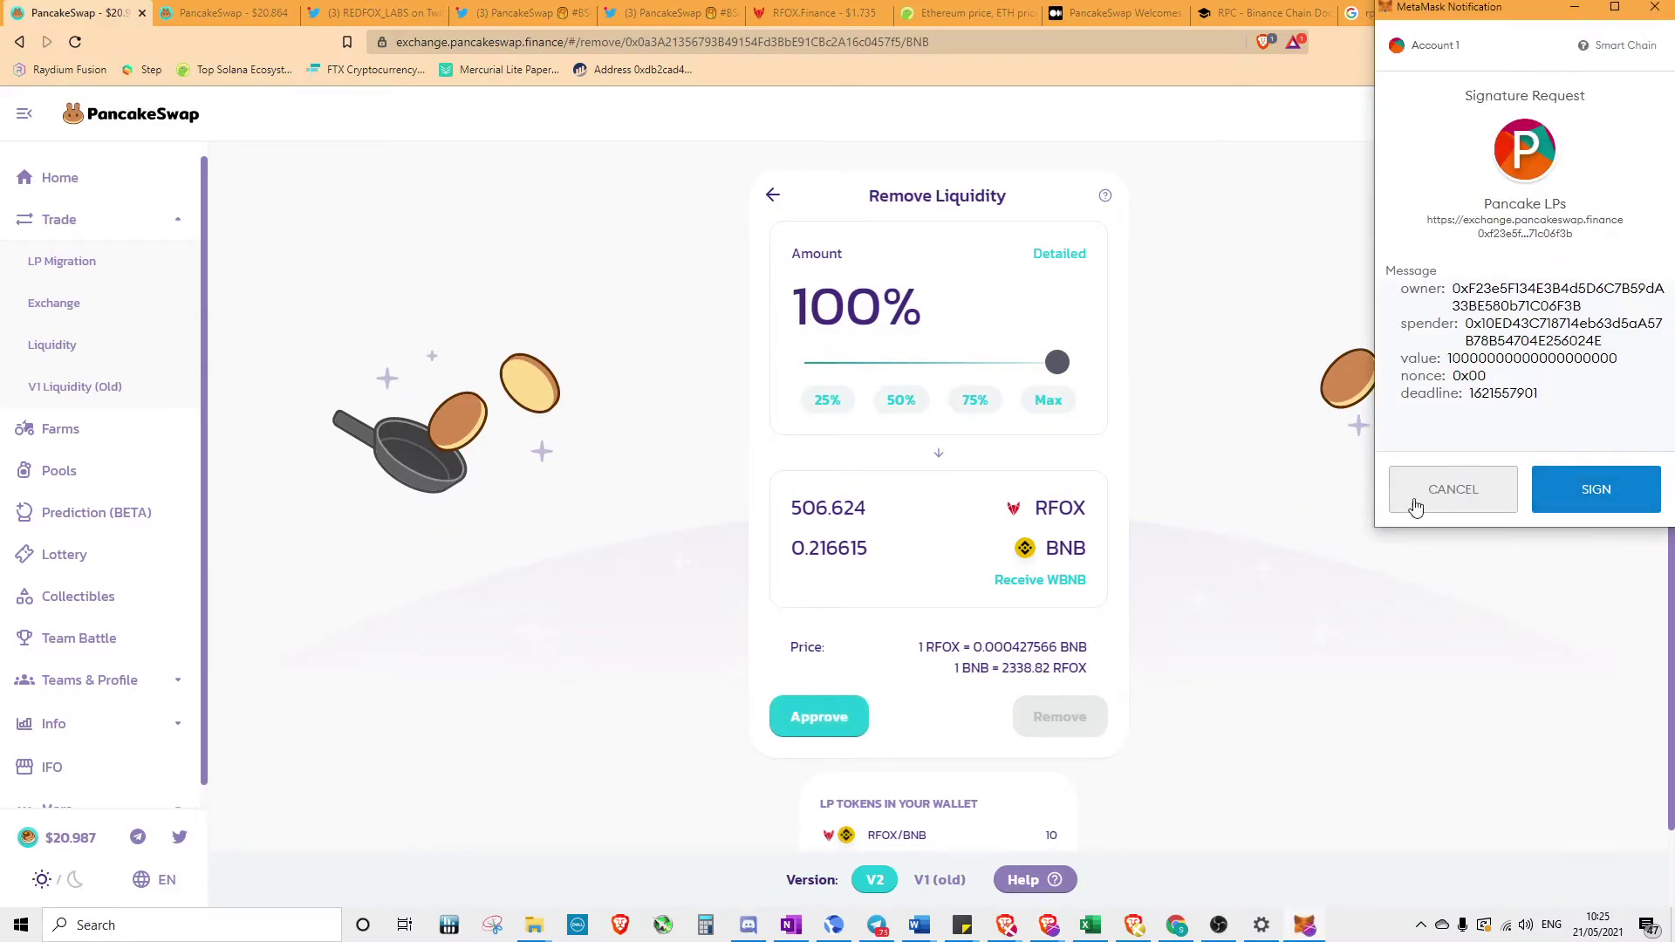
pyautogui.click(1596, 490)
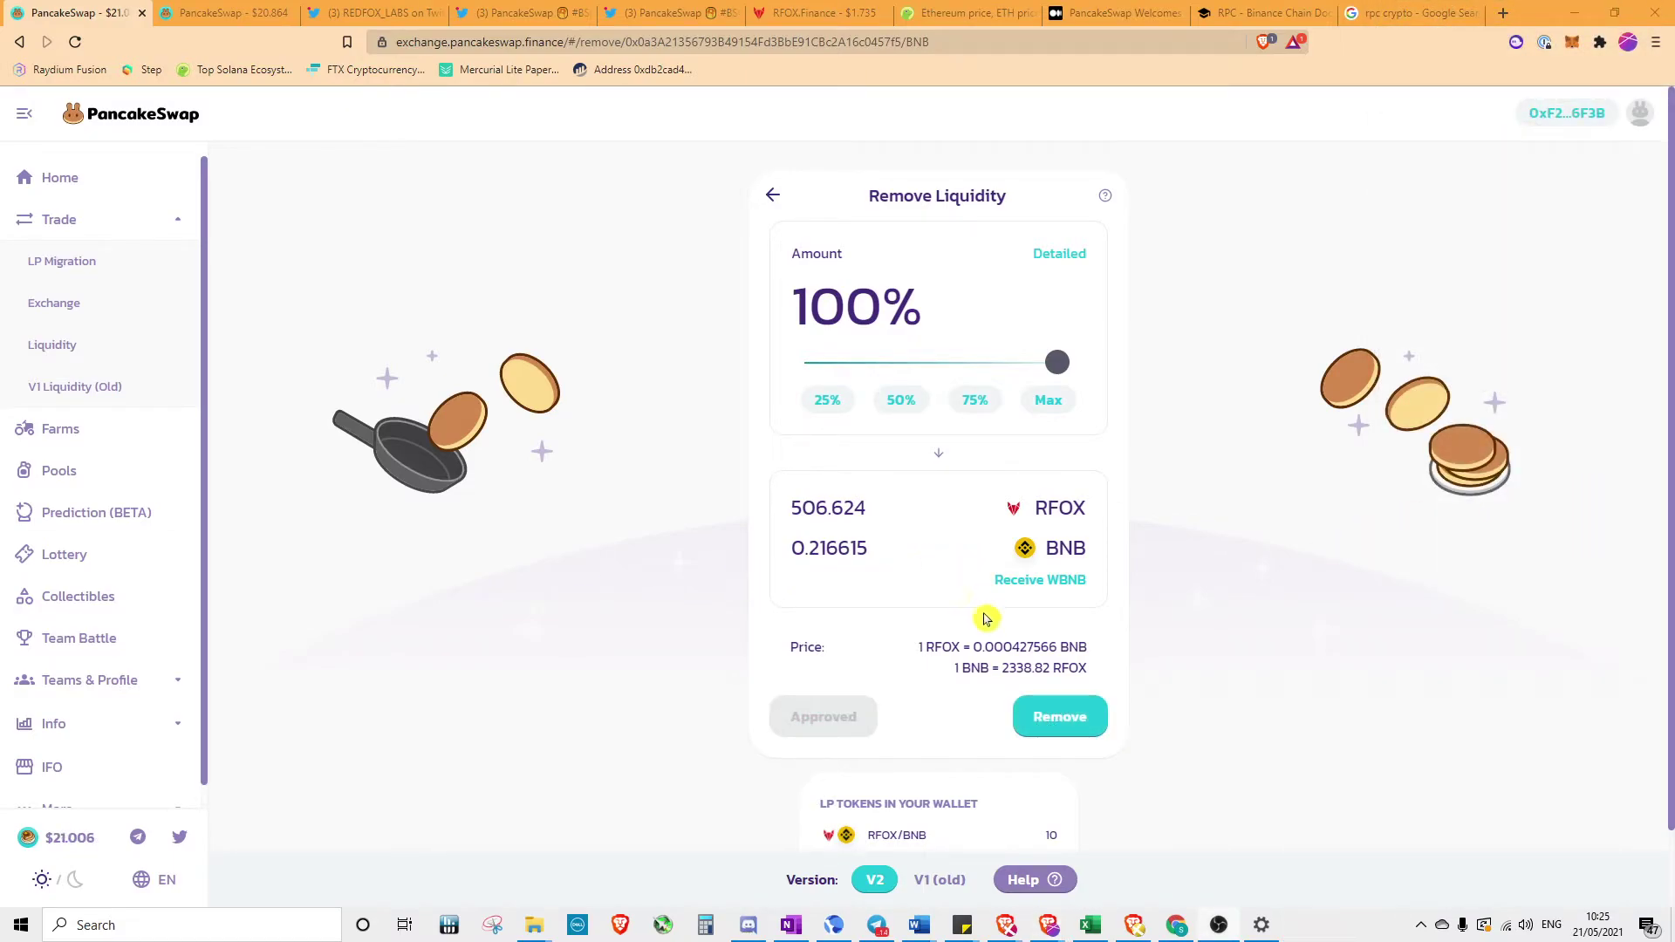
# Confirm the removal of the RFOX and BNB from the pool and approve the transaction in the wallet
pyautogui.click(1071, 715)
pyautogui.click(875, 662)
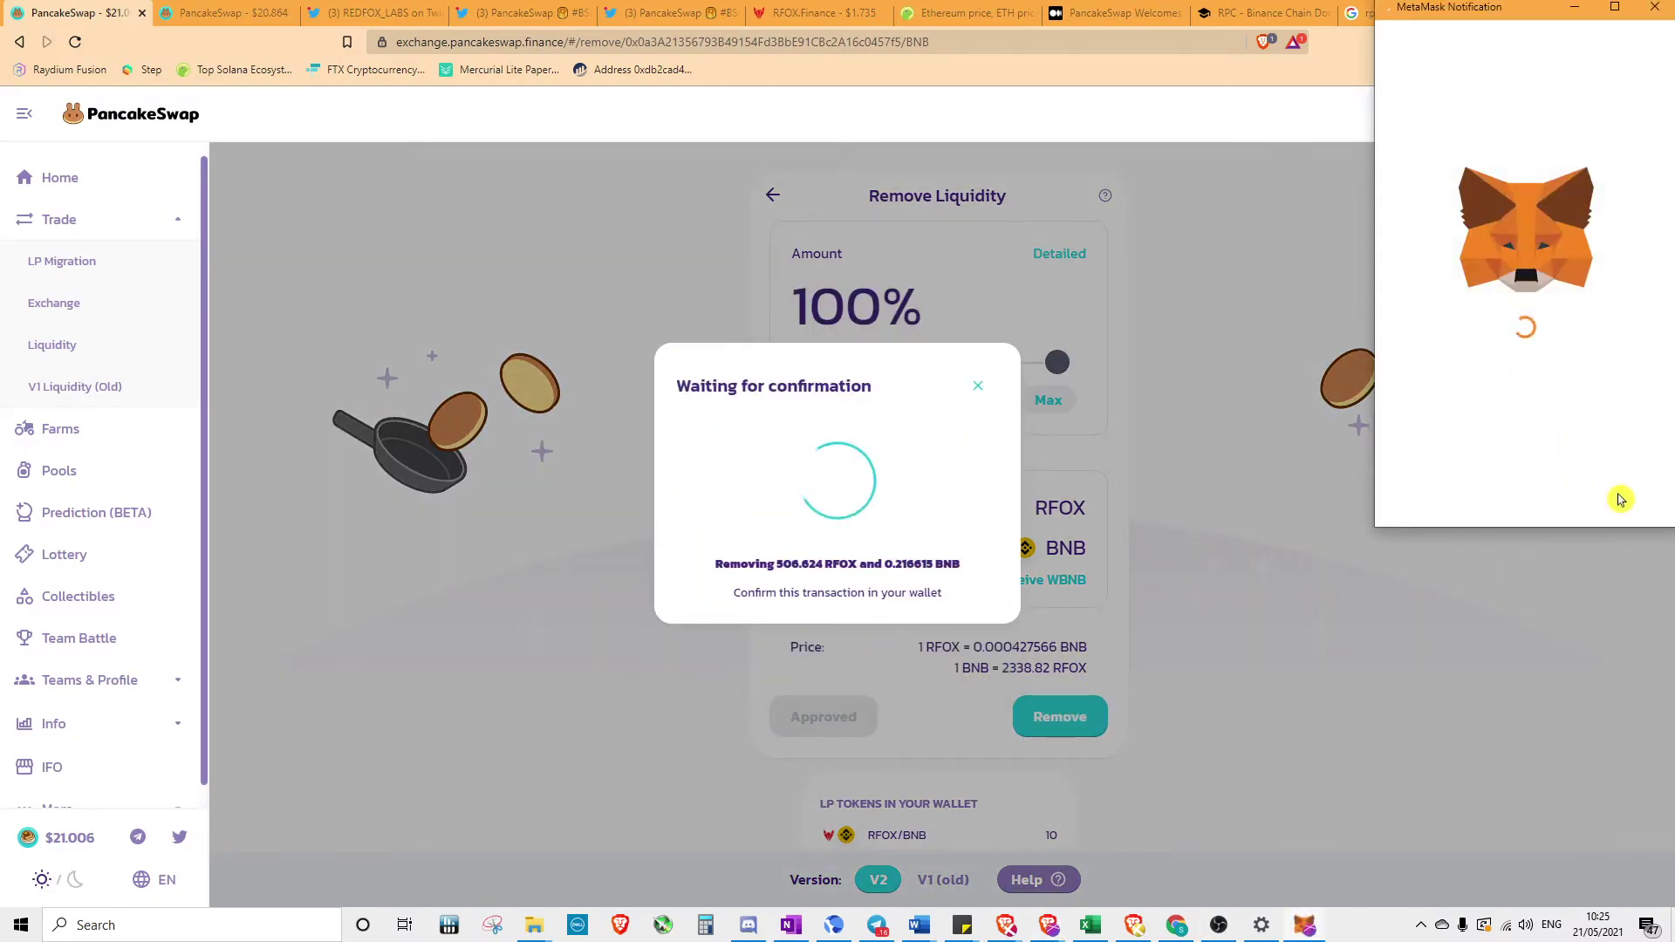
pyautogui.click(1611, 491)
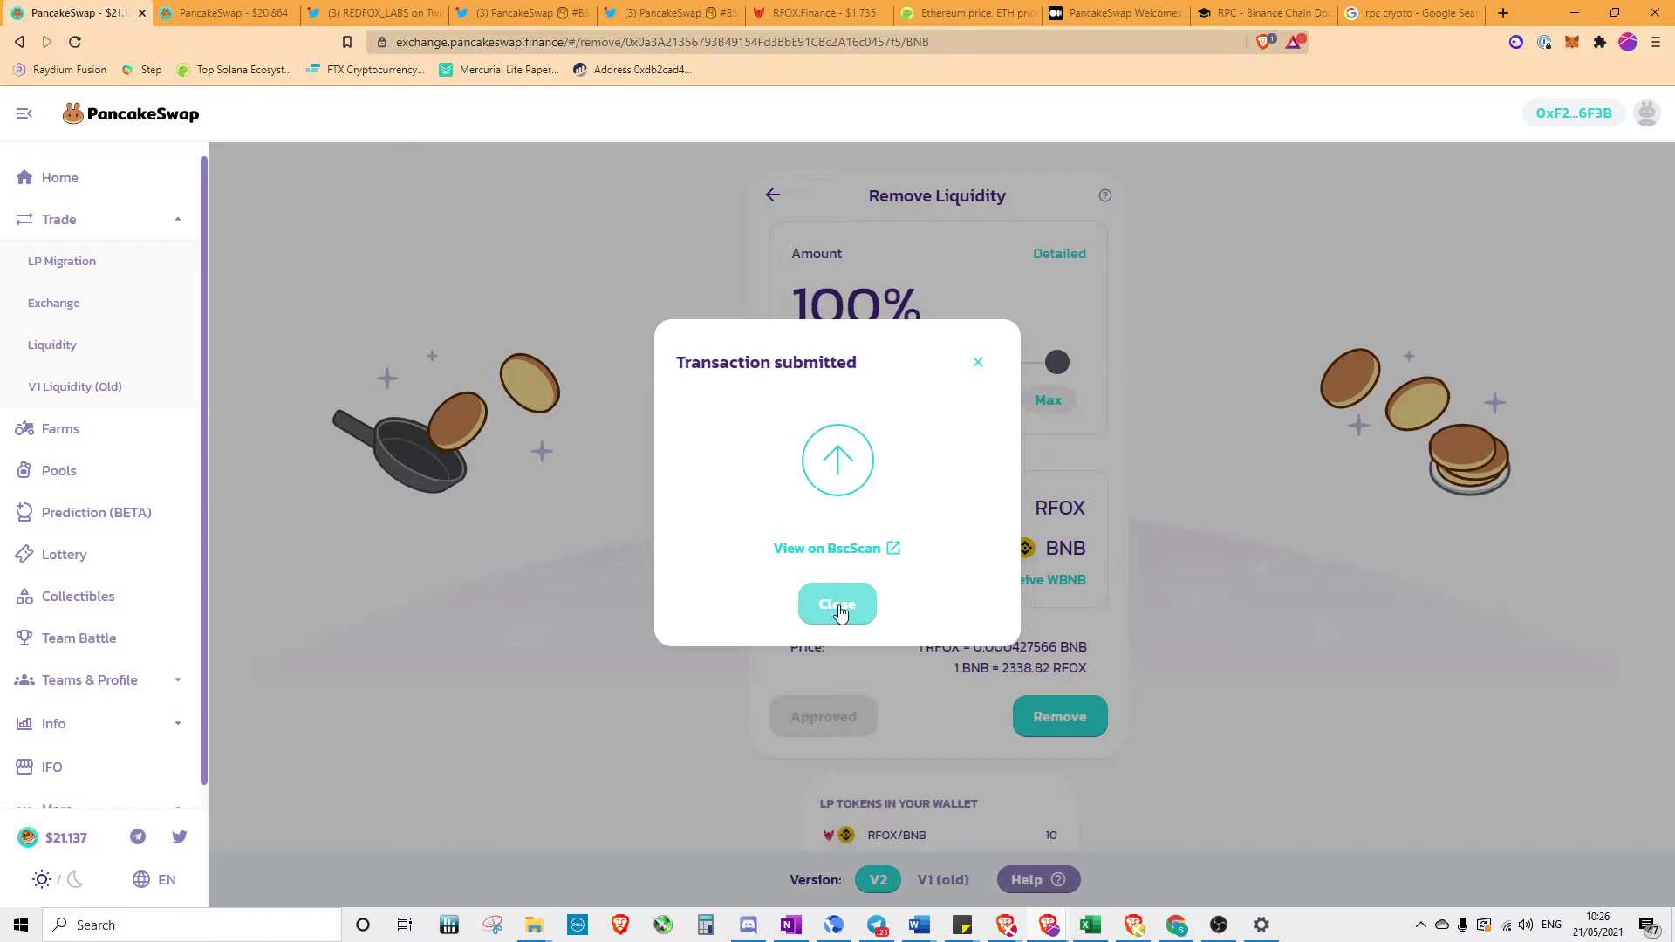
pyautogui.click(837, 606)
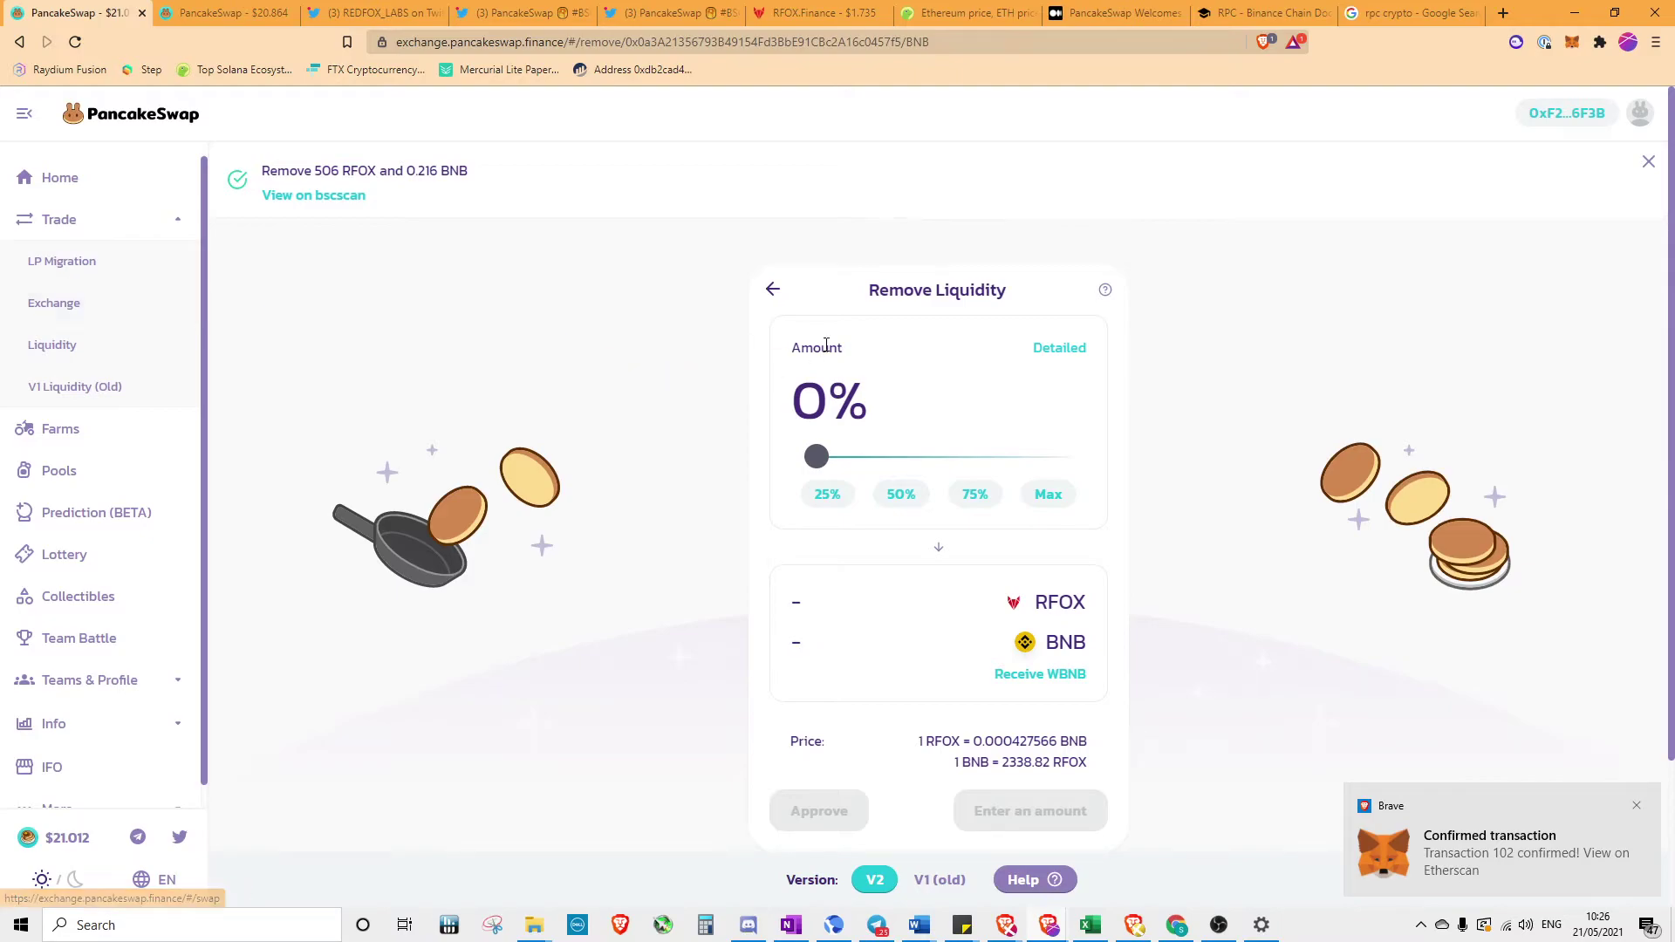
# Supply the maximum RFOX balance with the matching BNB amount as new liquidity and approve the transaction in the wallet
pyautogui.click(773, 291)
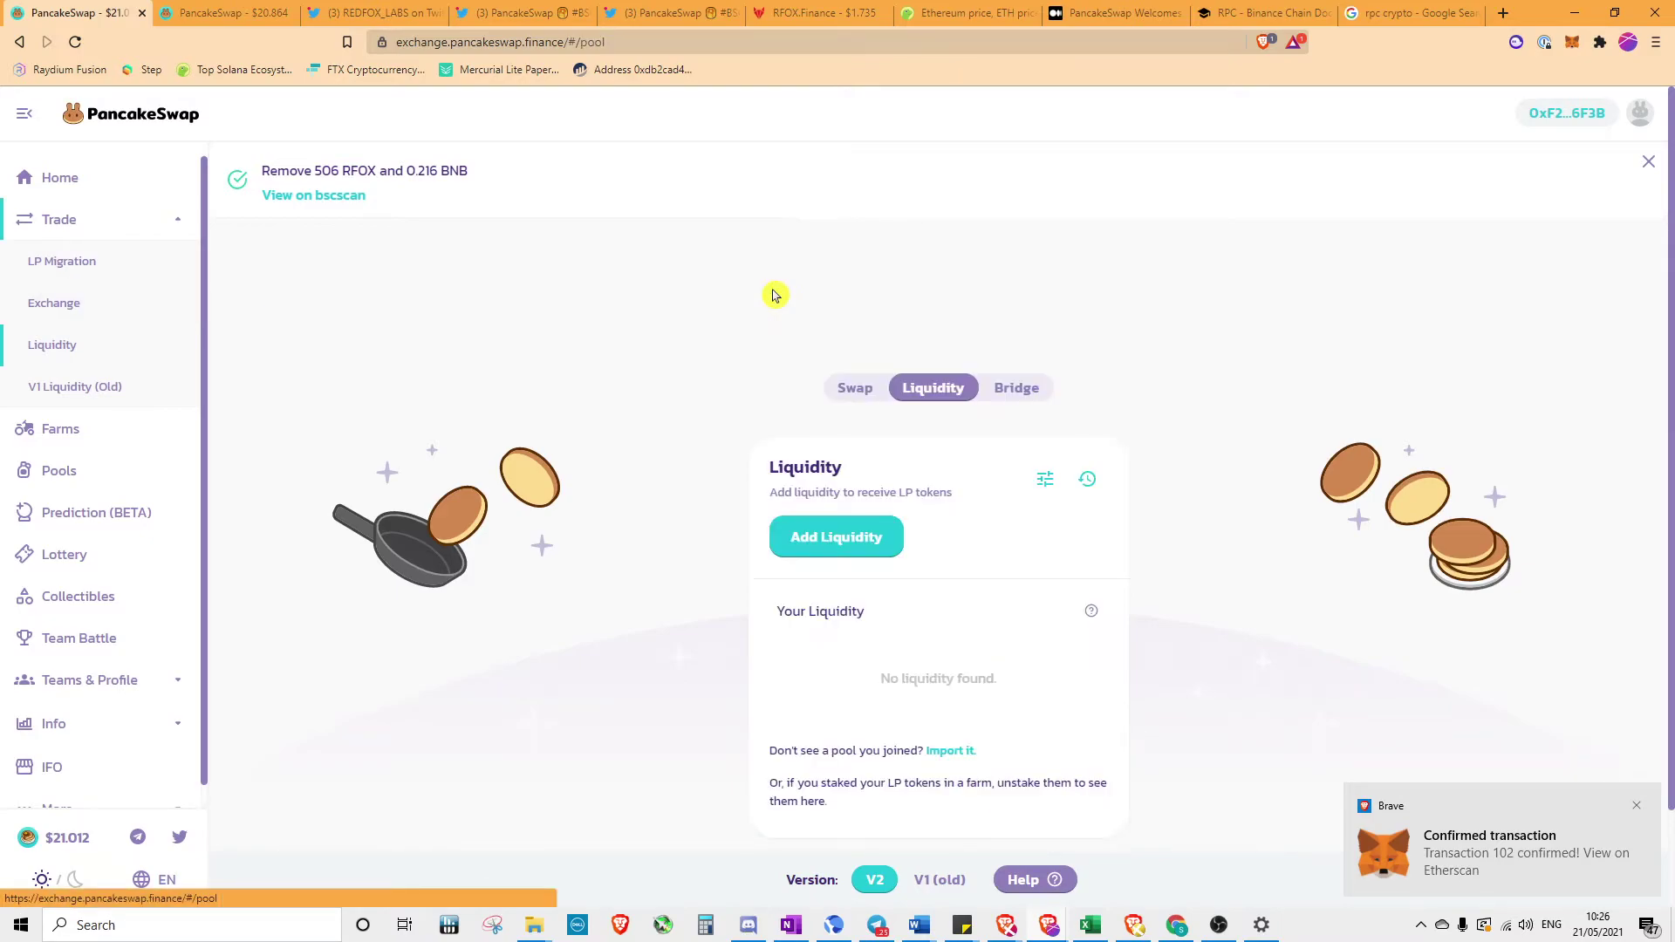
pyautogui.click(847, 537)
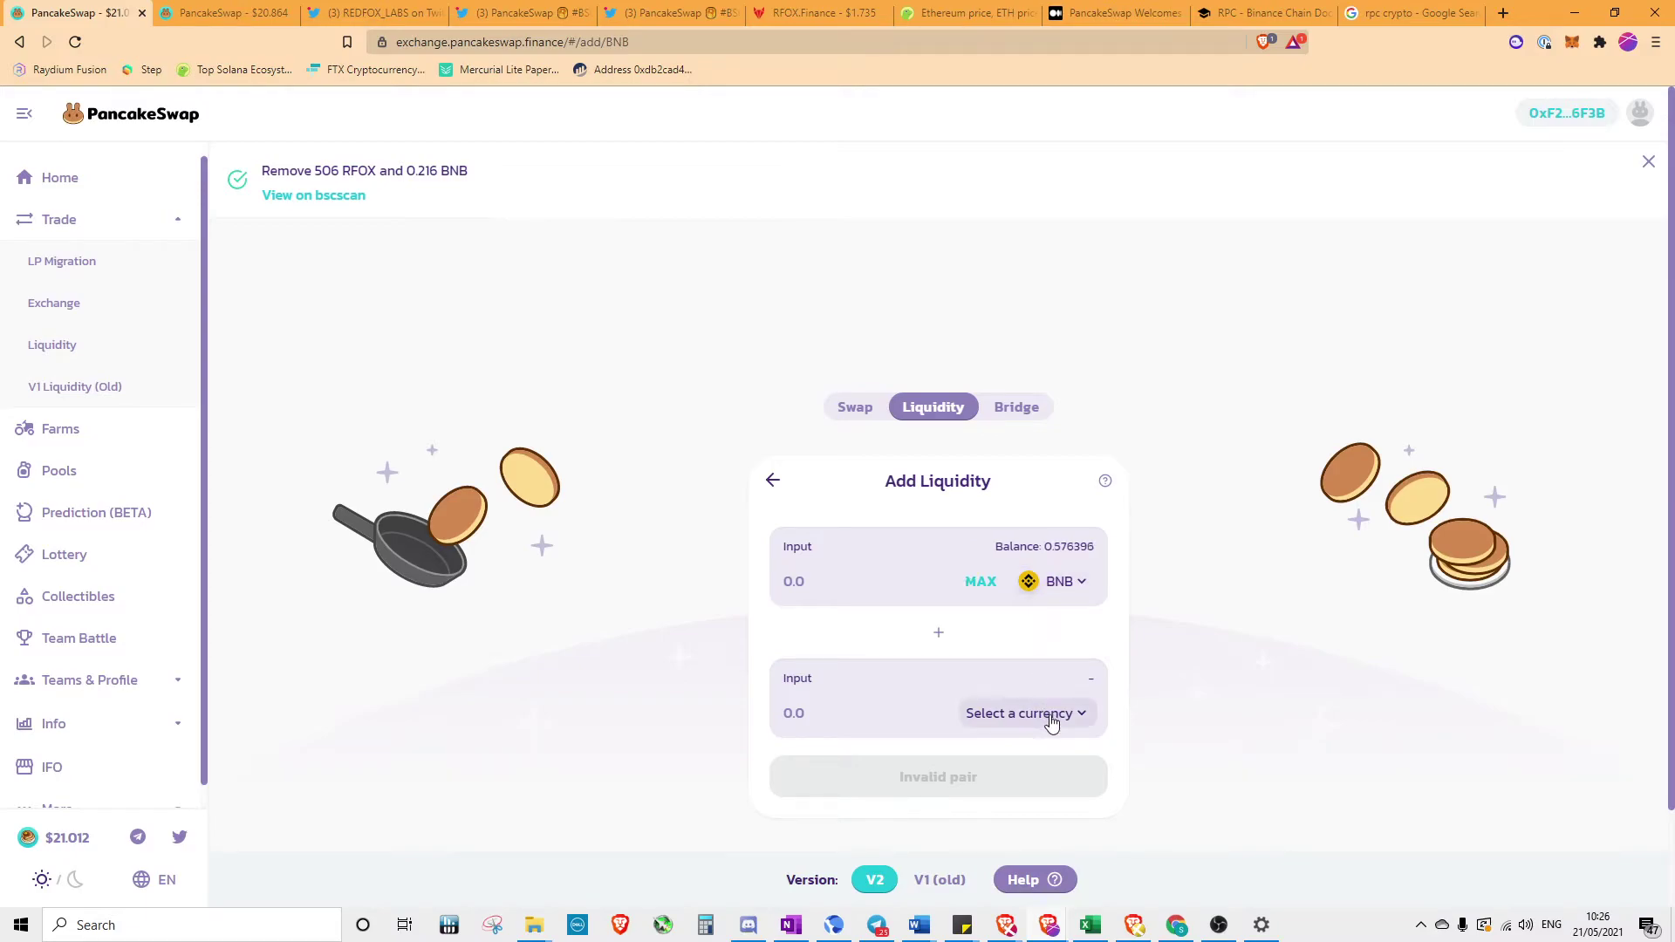
pyautogui.click(1050, 716)
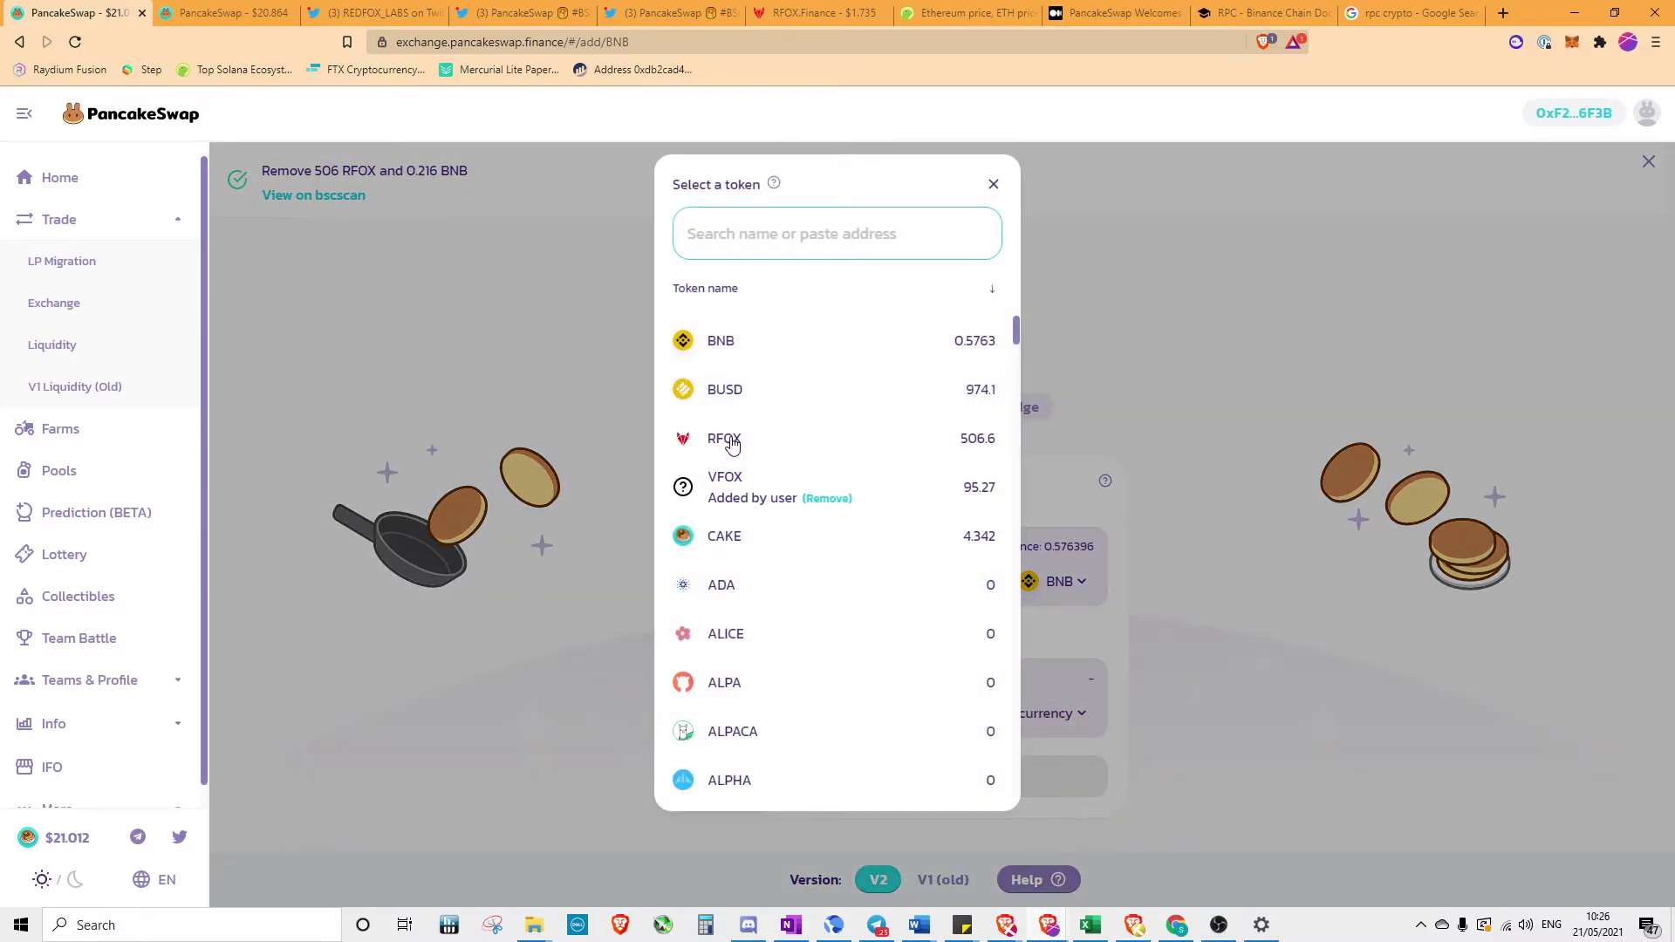
pyautogui.click(731, 446)
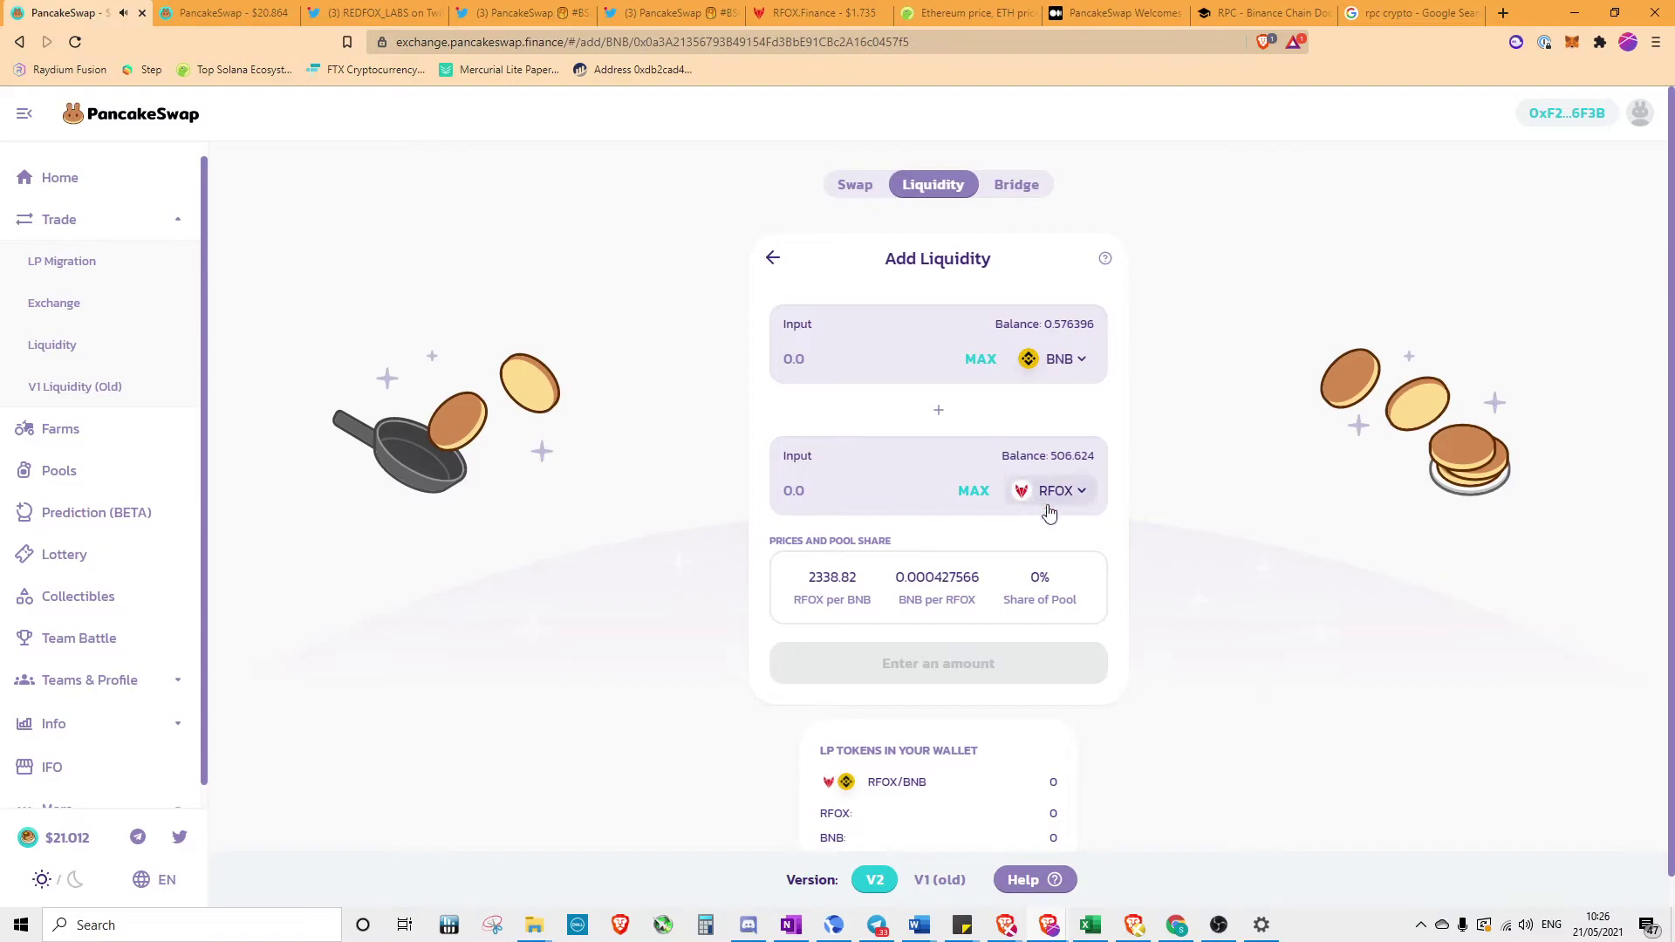
pyautogui.click(973, 490)
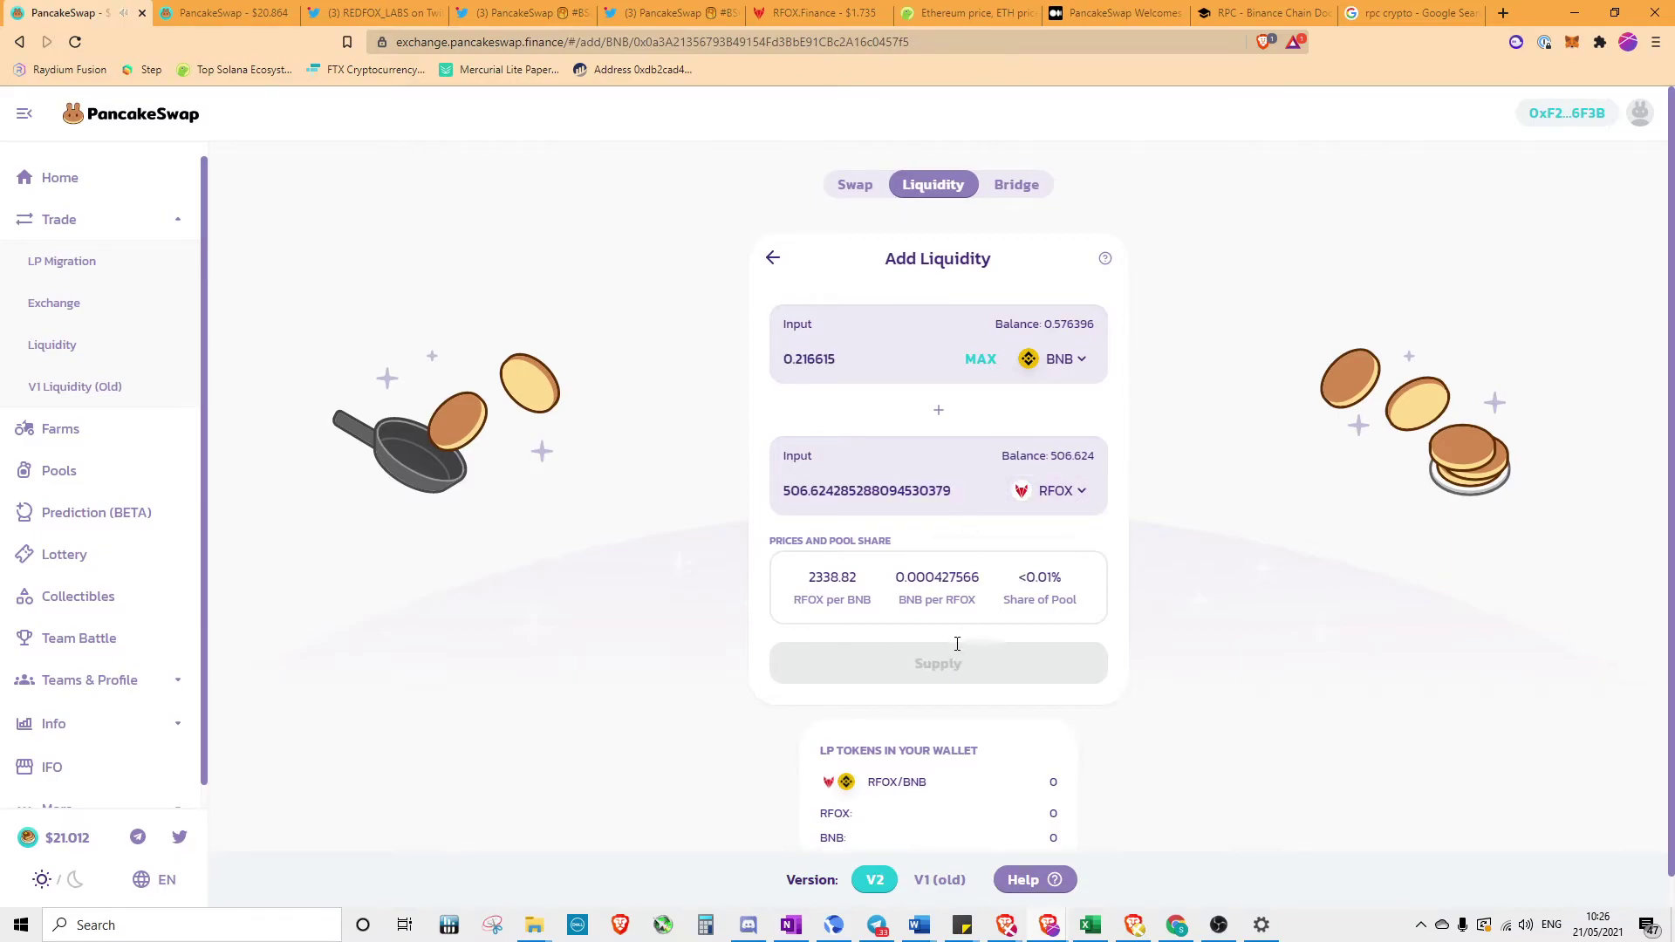
pyautogui.click(1001, 667)
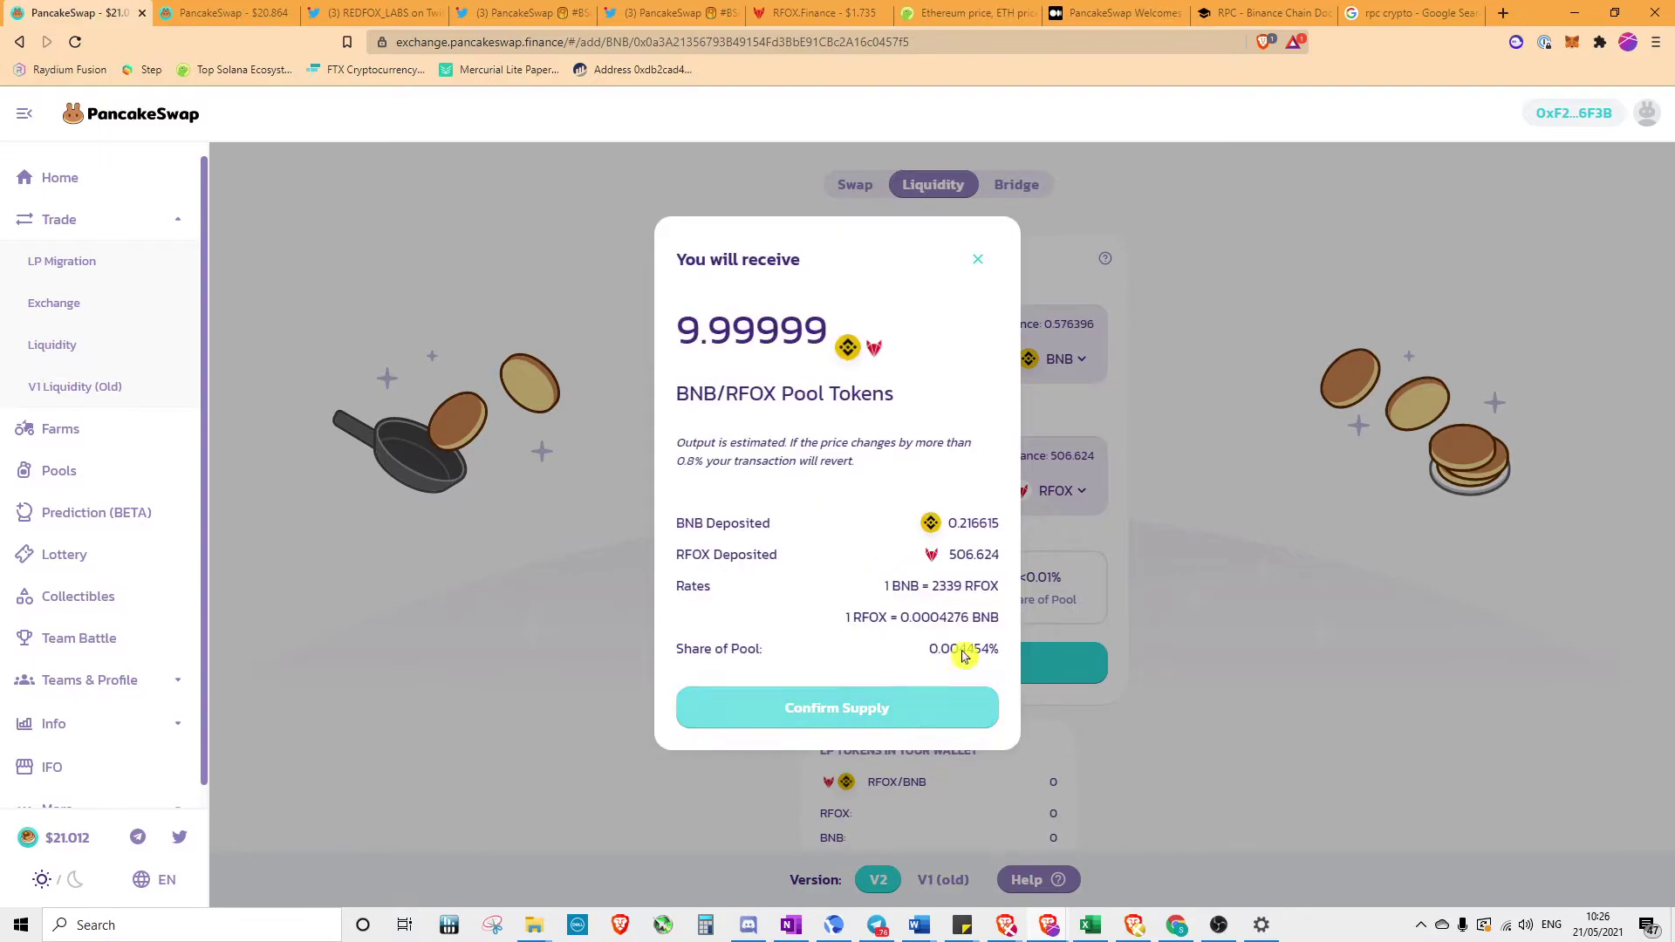
pyautogui.click(913, 718)
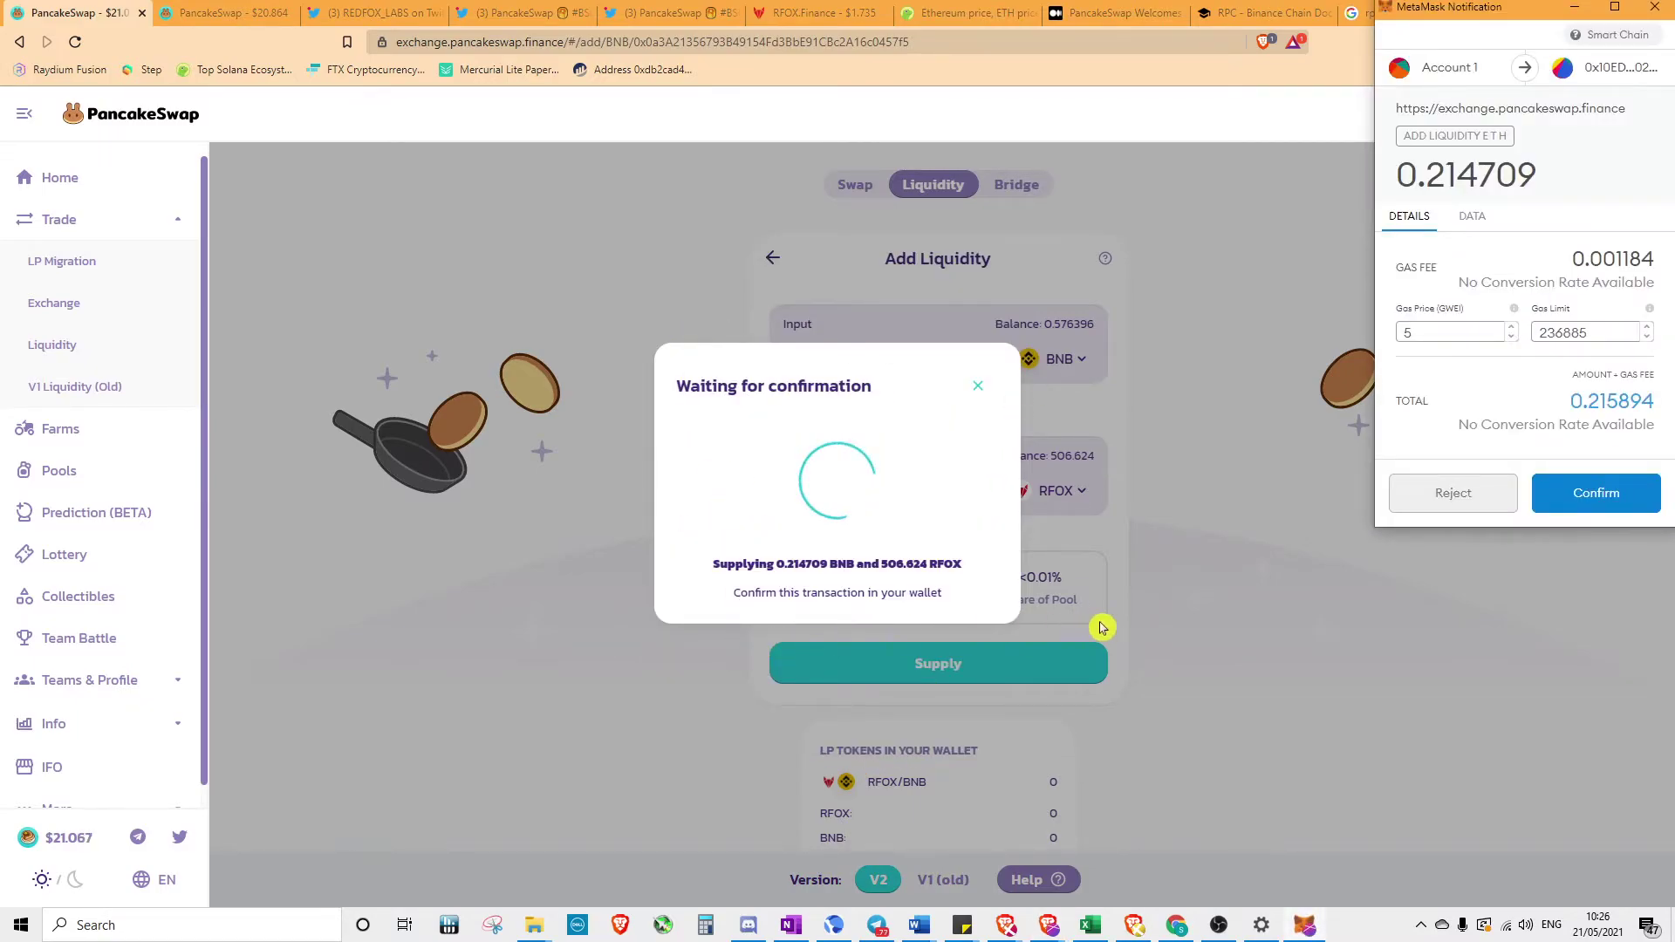
pyautogui.click(1596, 492)
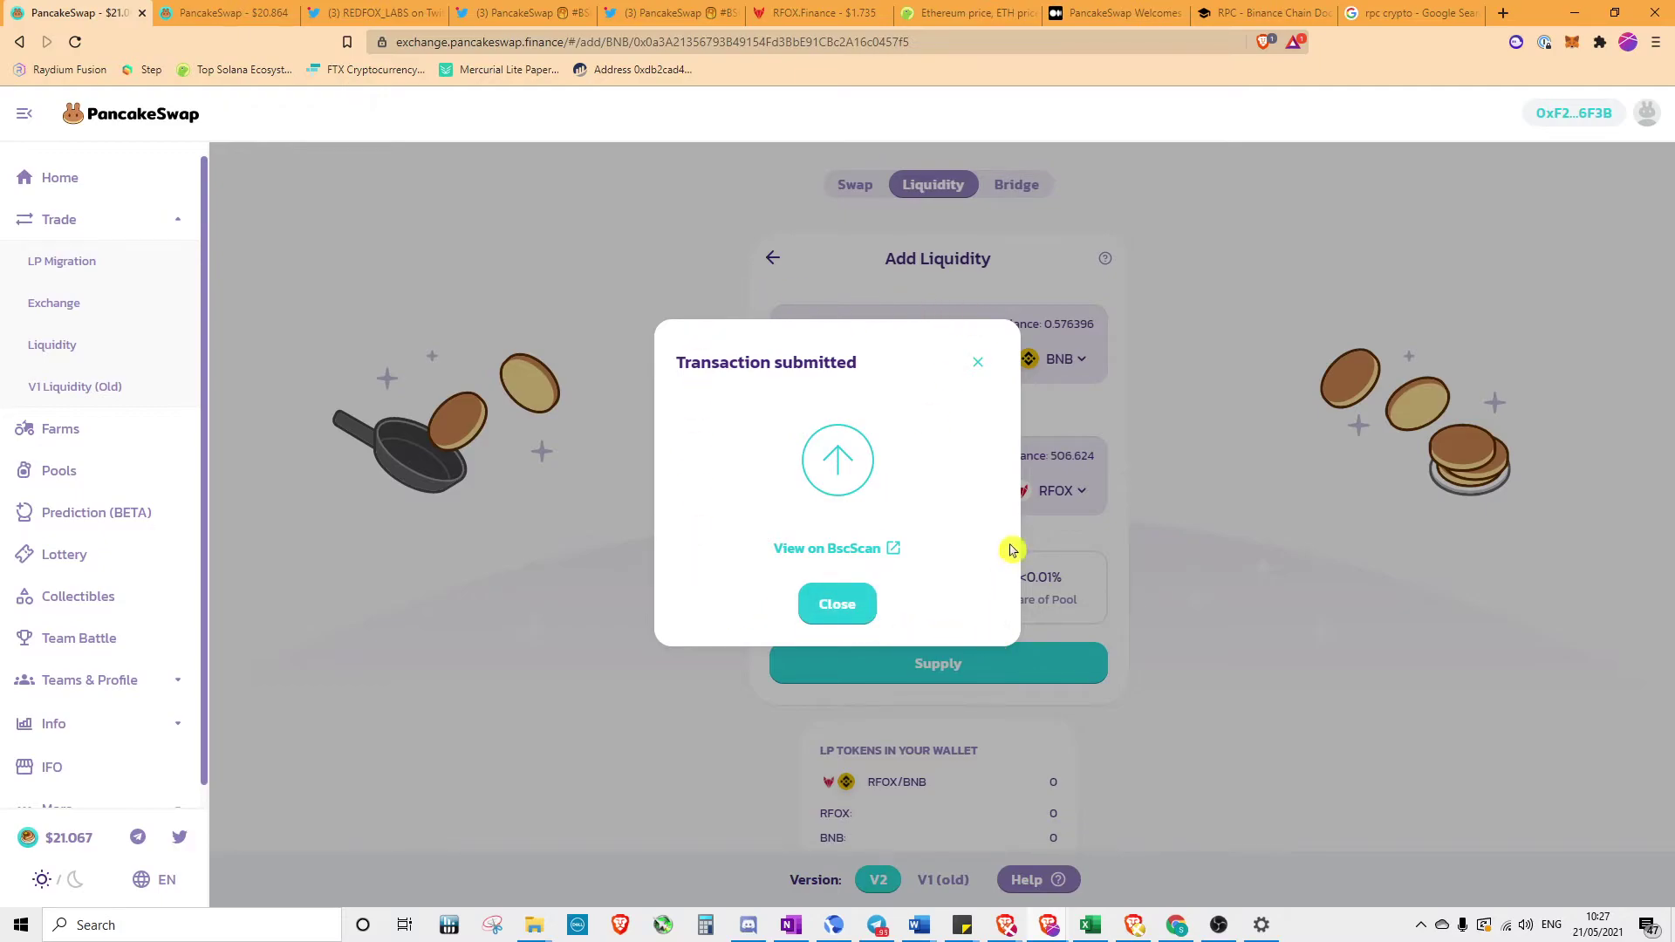
pyautogui.click(837, 606)
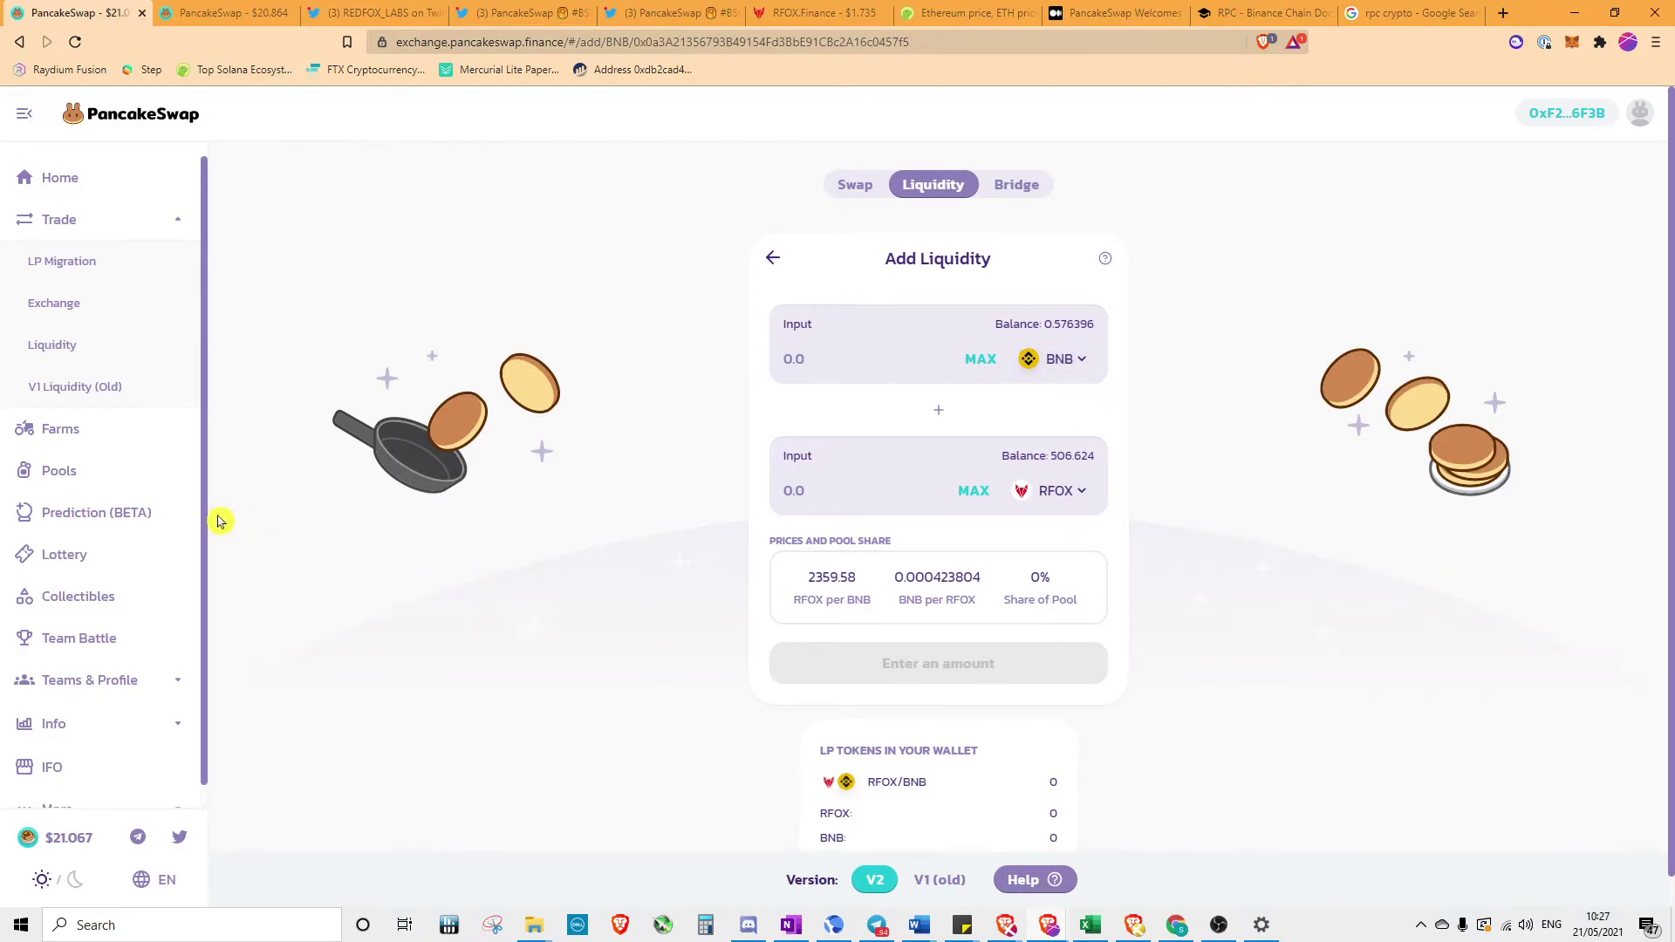
# Add the maximum balance of RFOX-BNB LP tokens to the existing RFOX-BNB farm stake and approve the deposit in the wallet
pyautogui.click(87, 432)
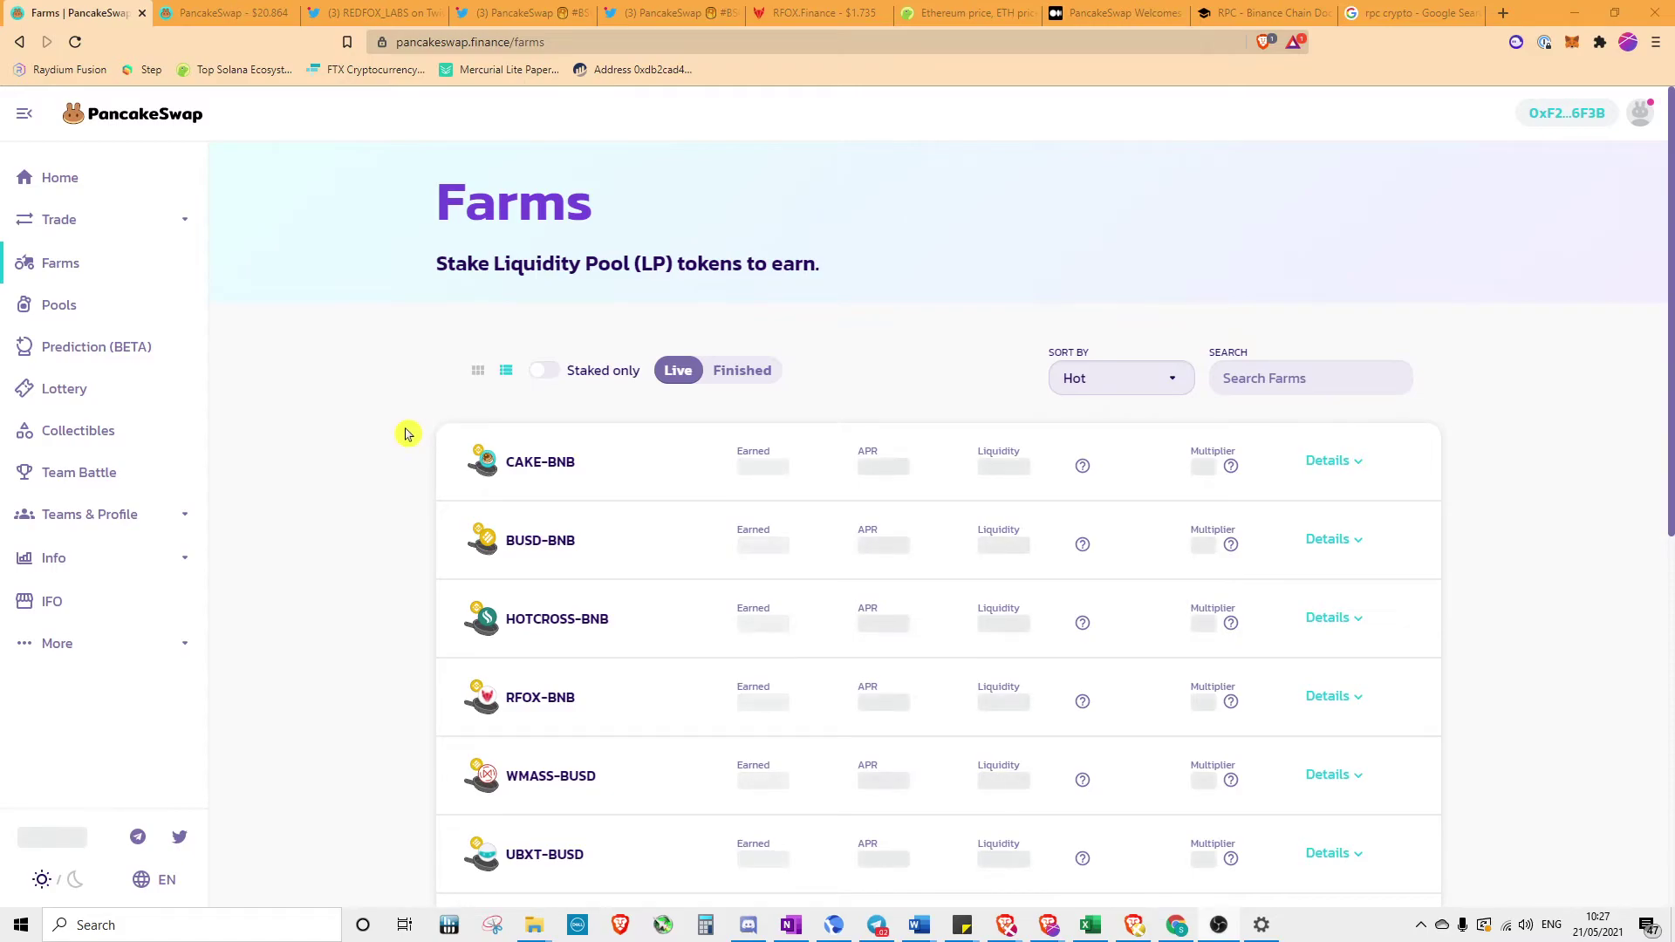
pyautogui.scroll(-3, 1427, 665)
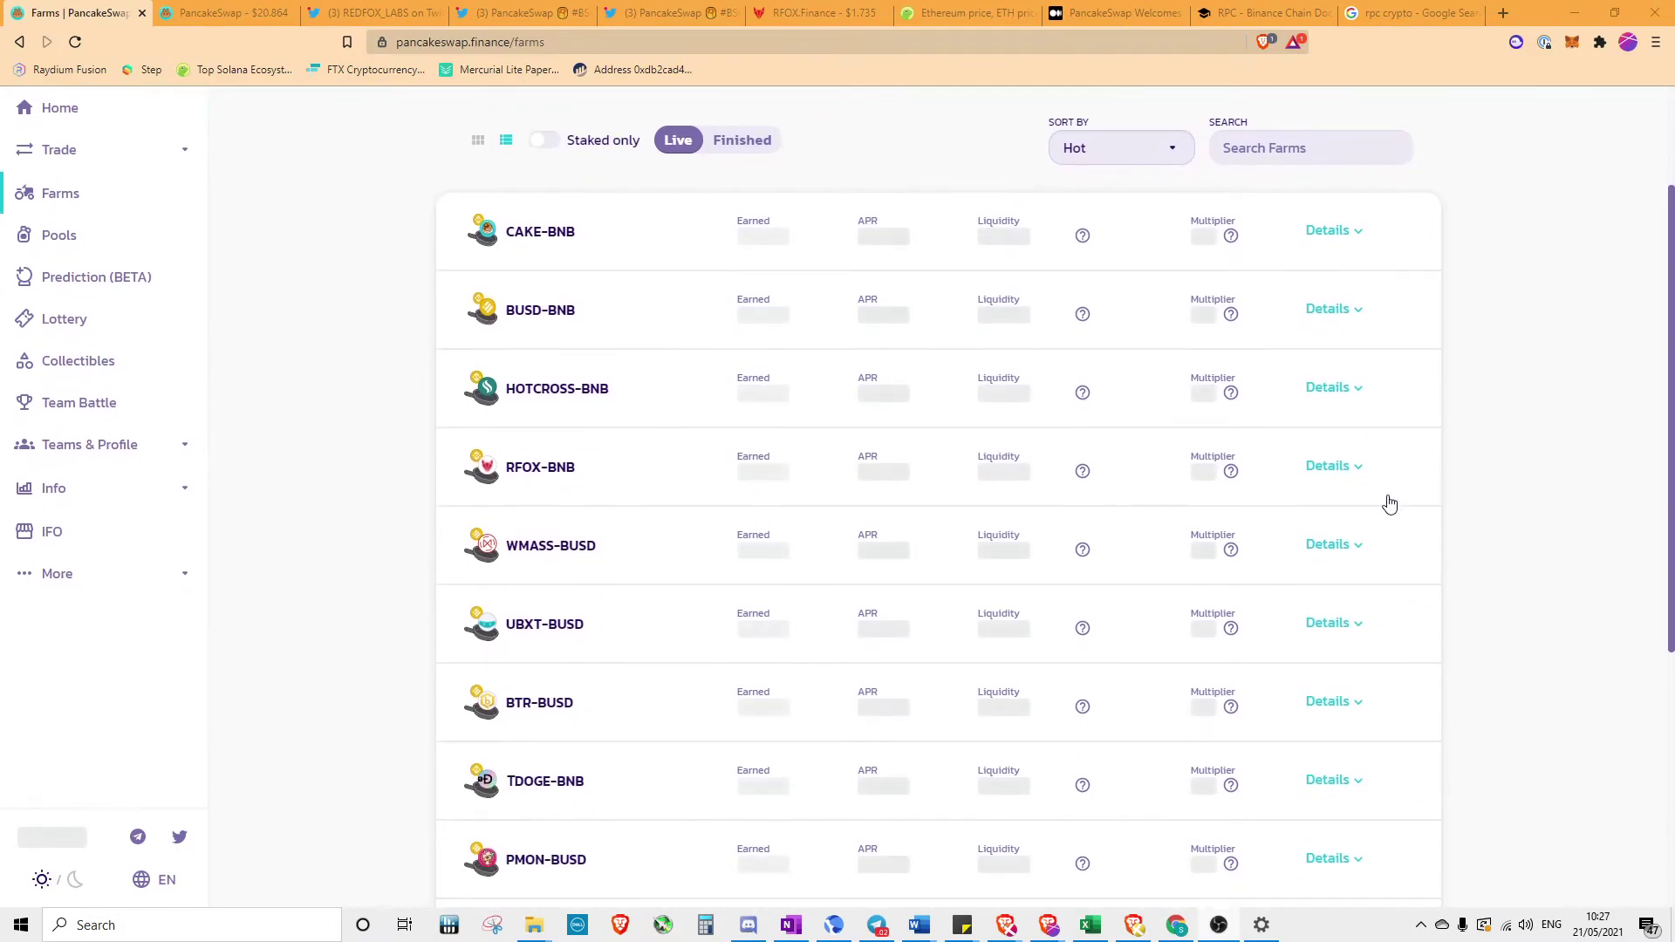
pyautogui.click(1358, 466)
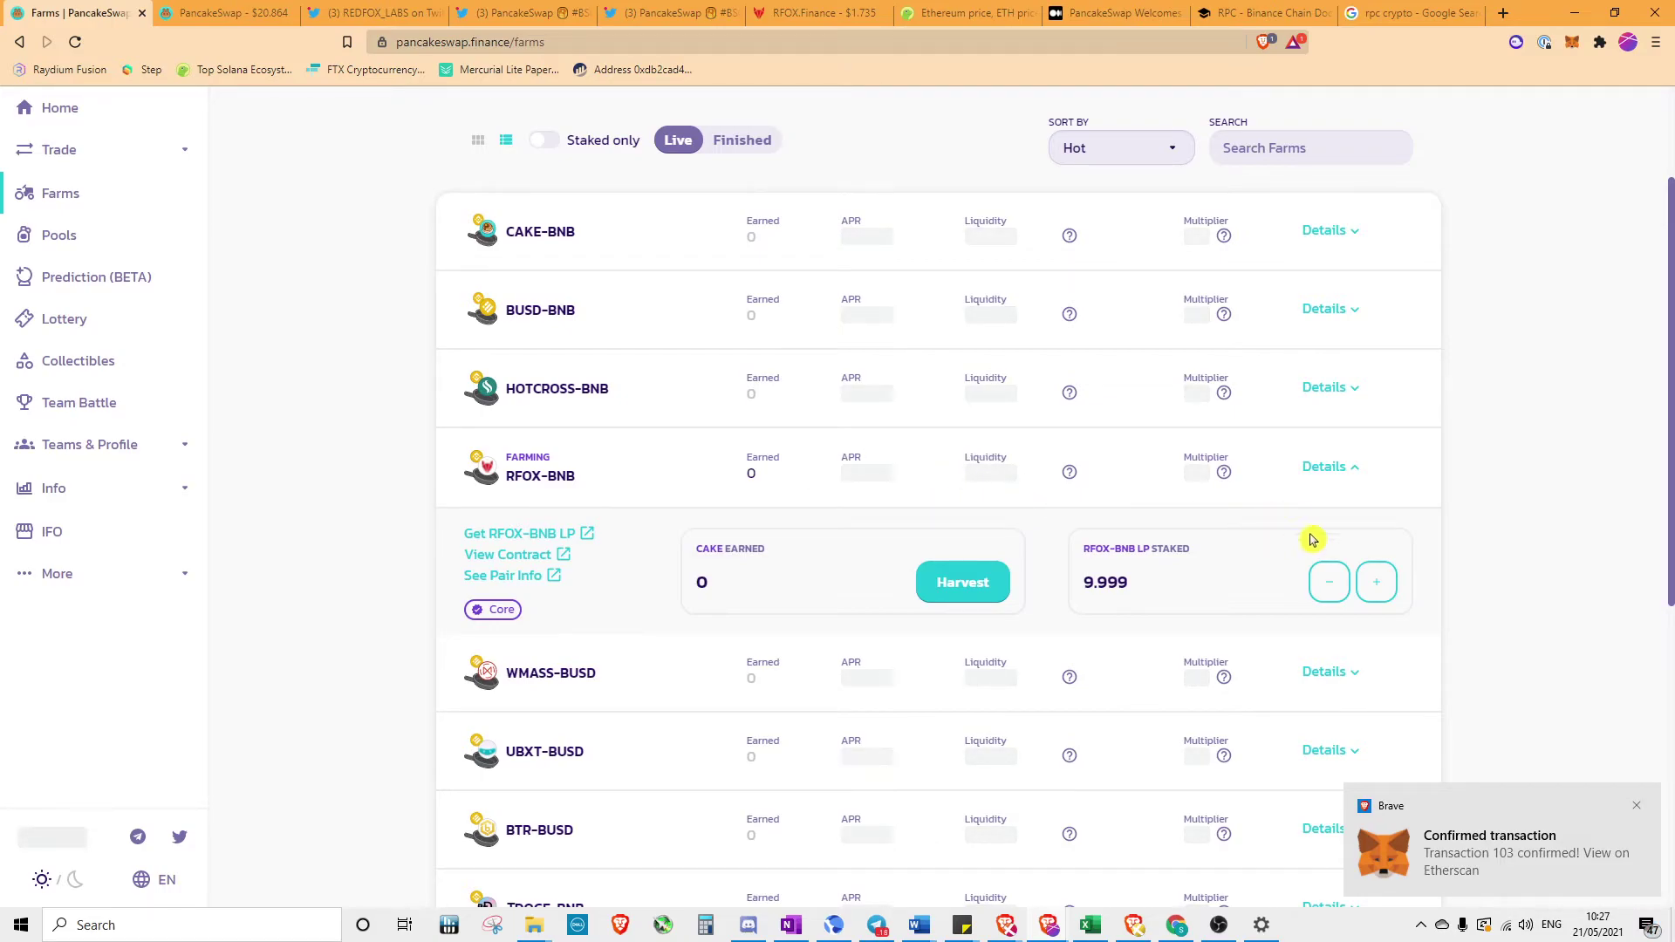
pyautogui.click(1378, 586)
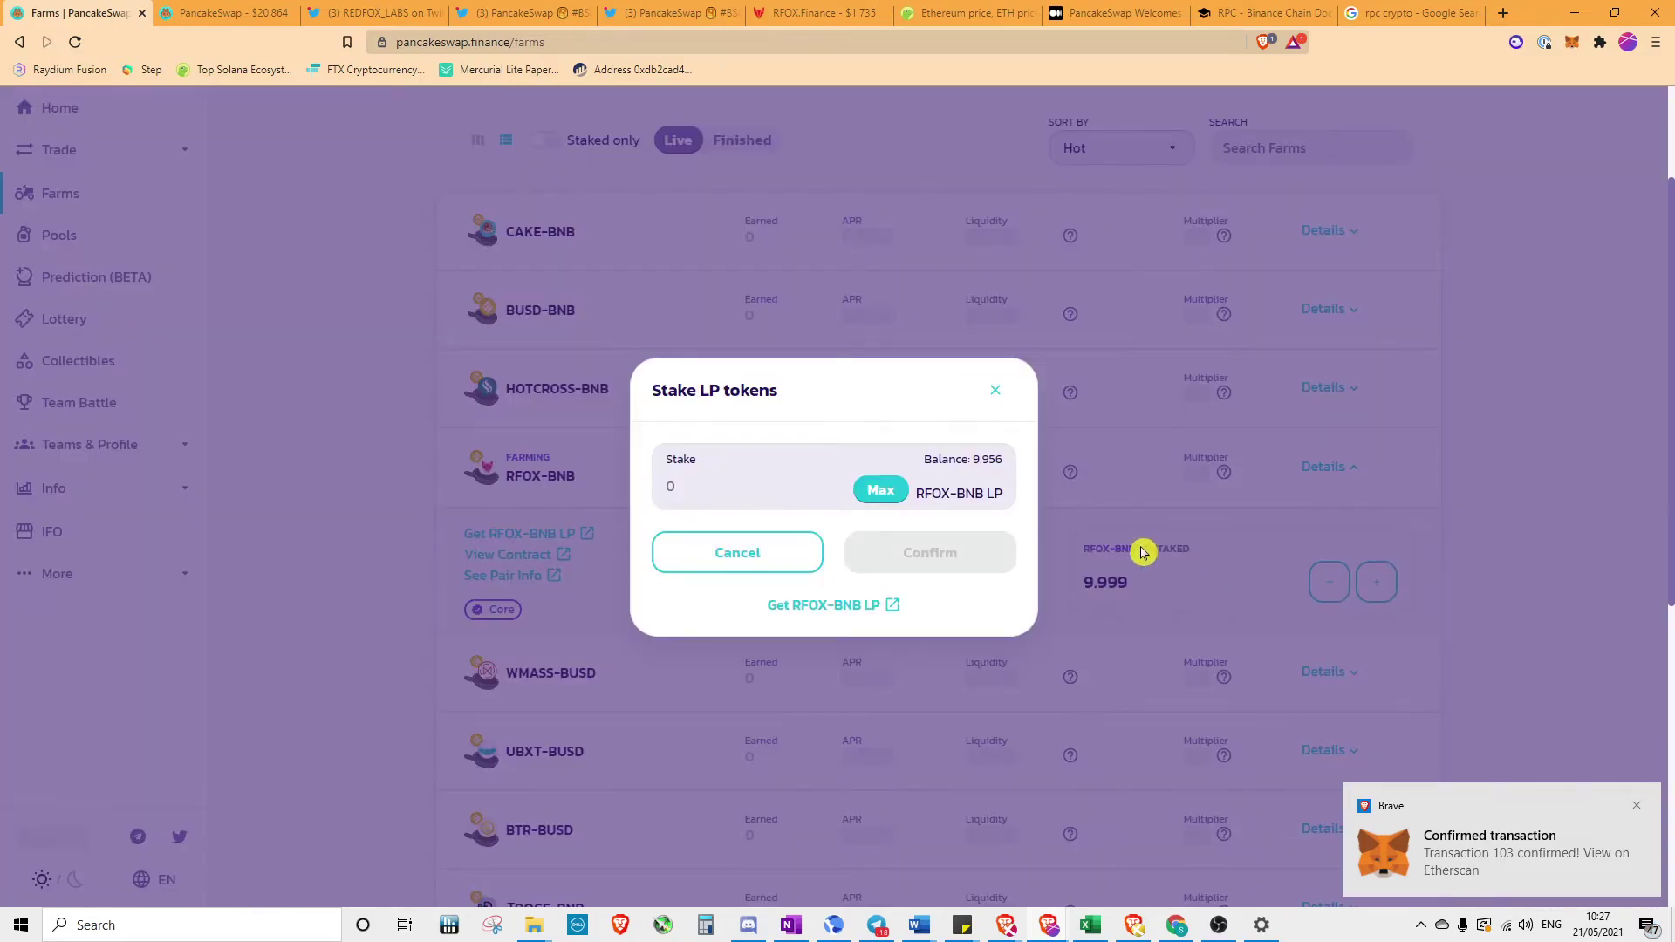
pyautogui.click(883, 489)
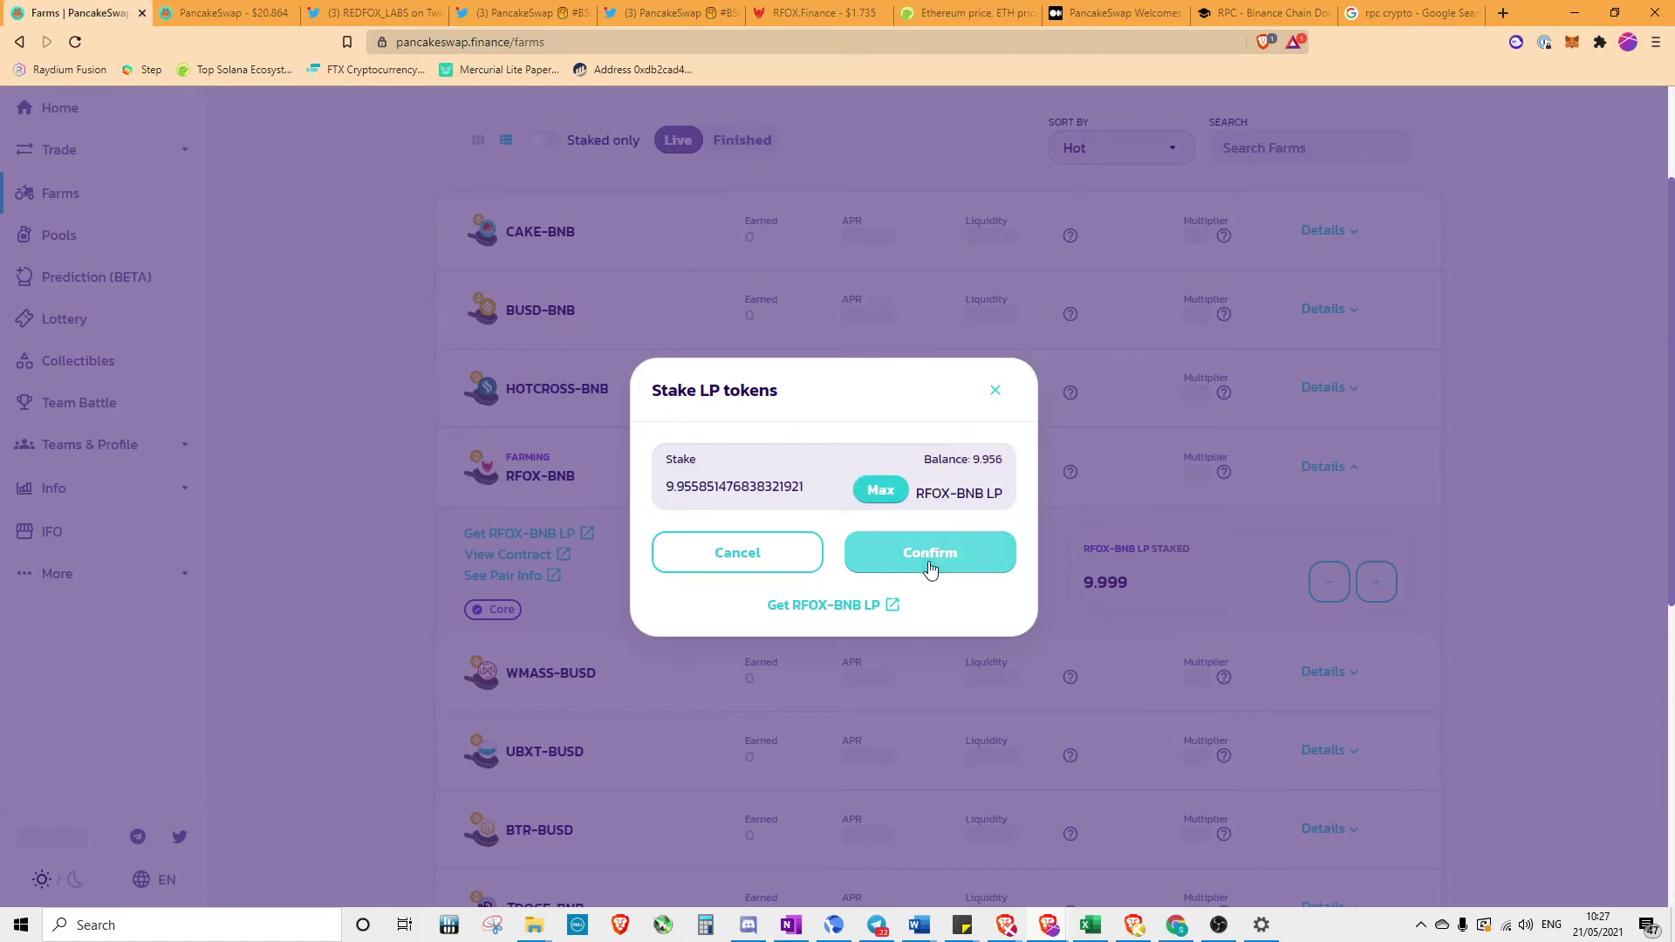
pyautogui.click(880, 561)
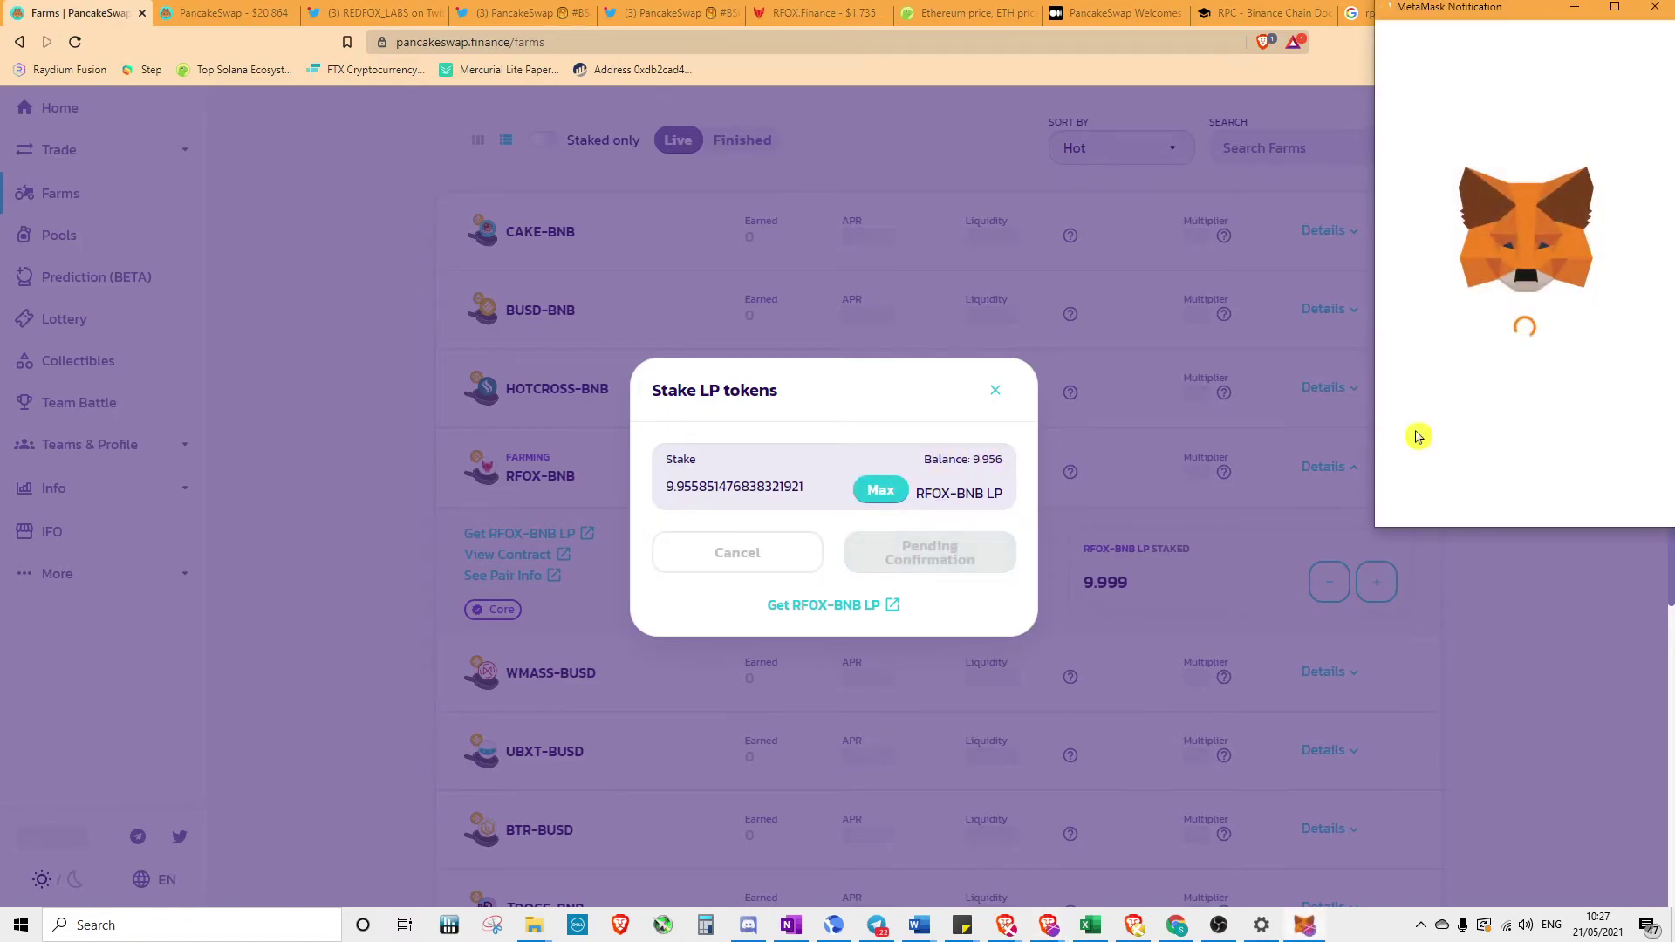
pyautogui.click(1578, 494)
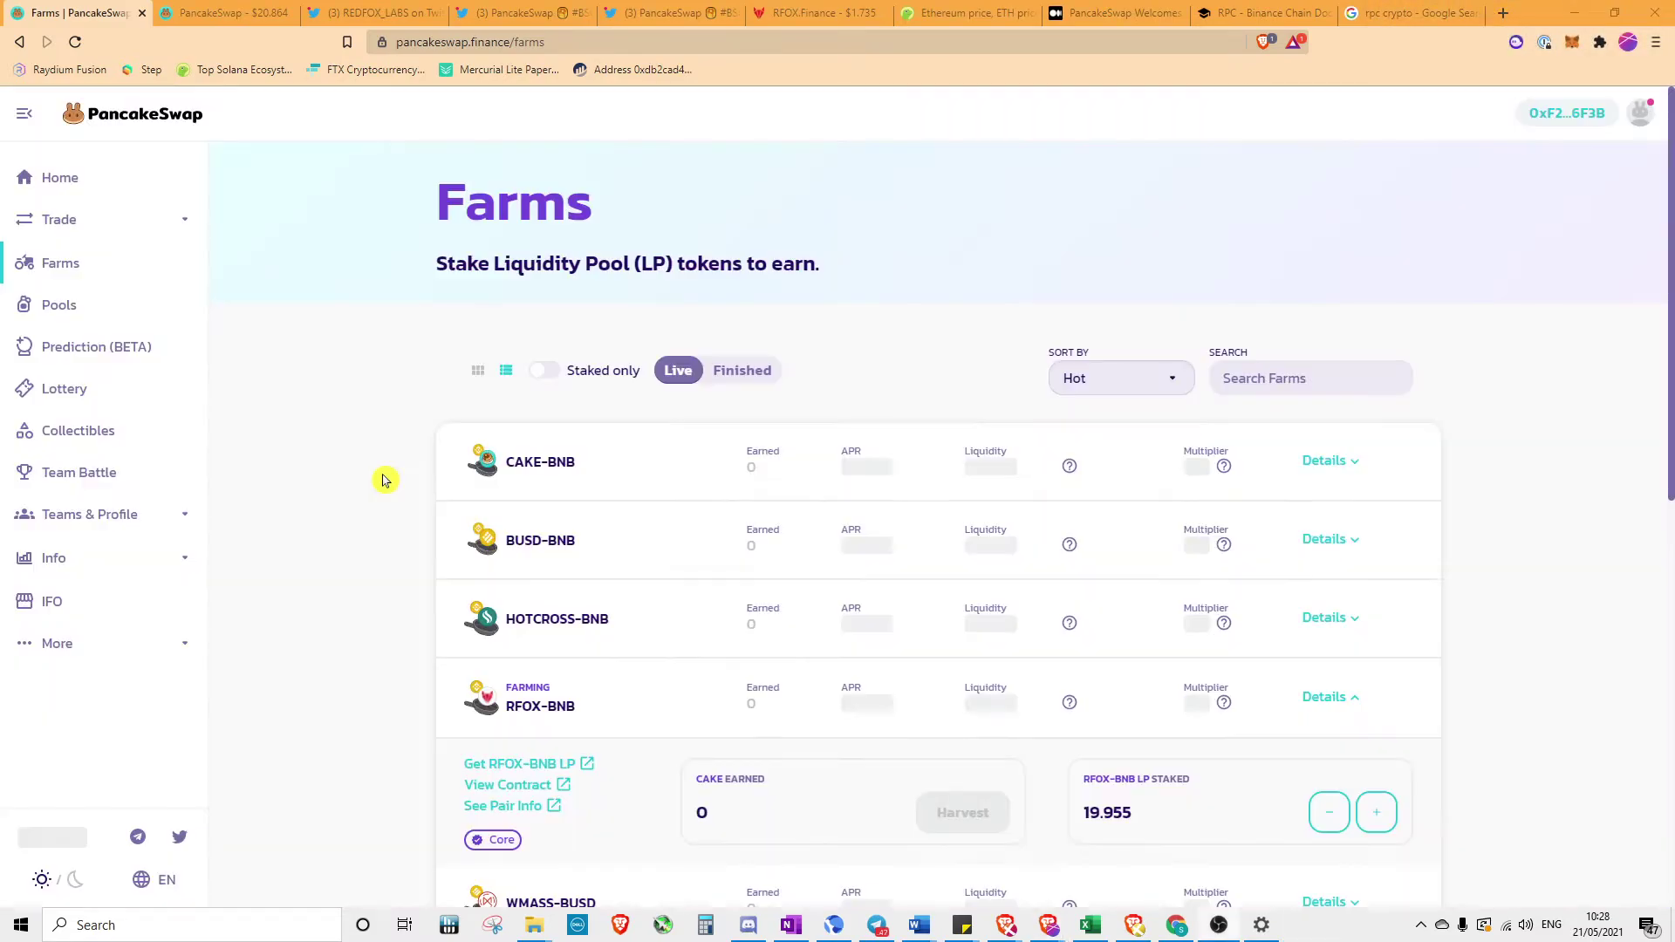
# Add the maximum CAKE balance to the stake in the Earn RFOX Syrup Pool and approve the transaction in the wallet
pyautogui.click(64, 305)
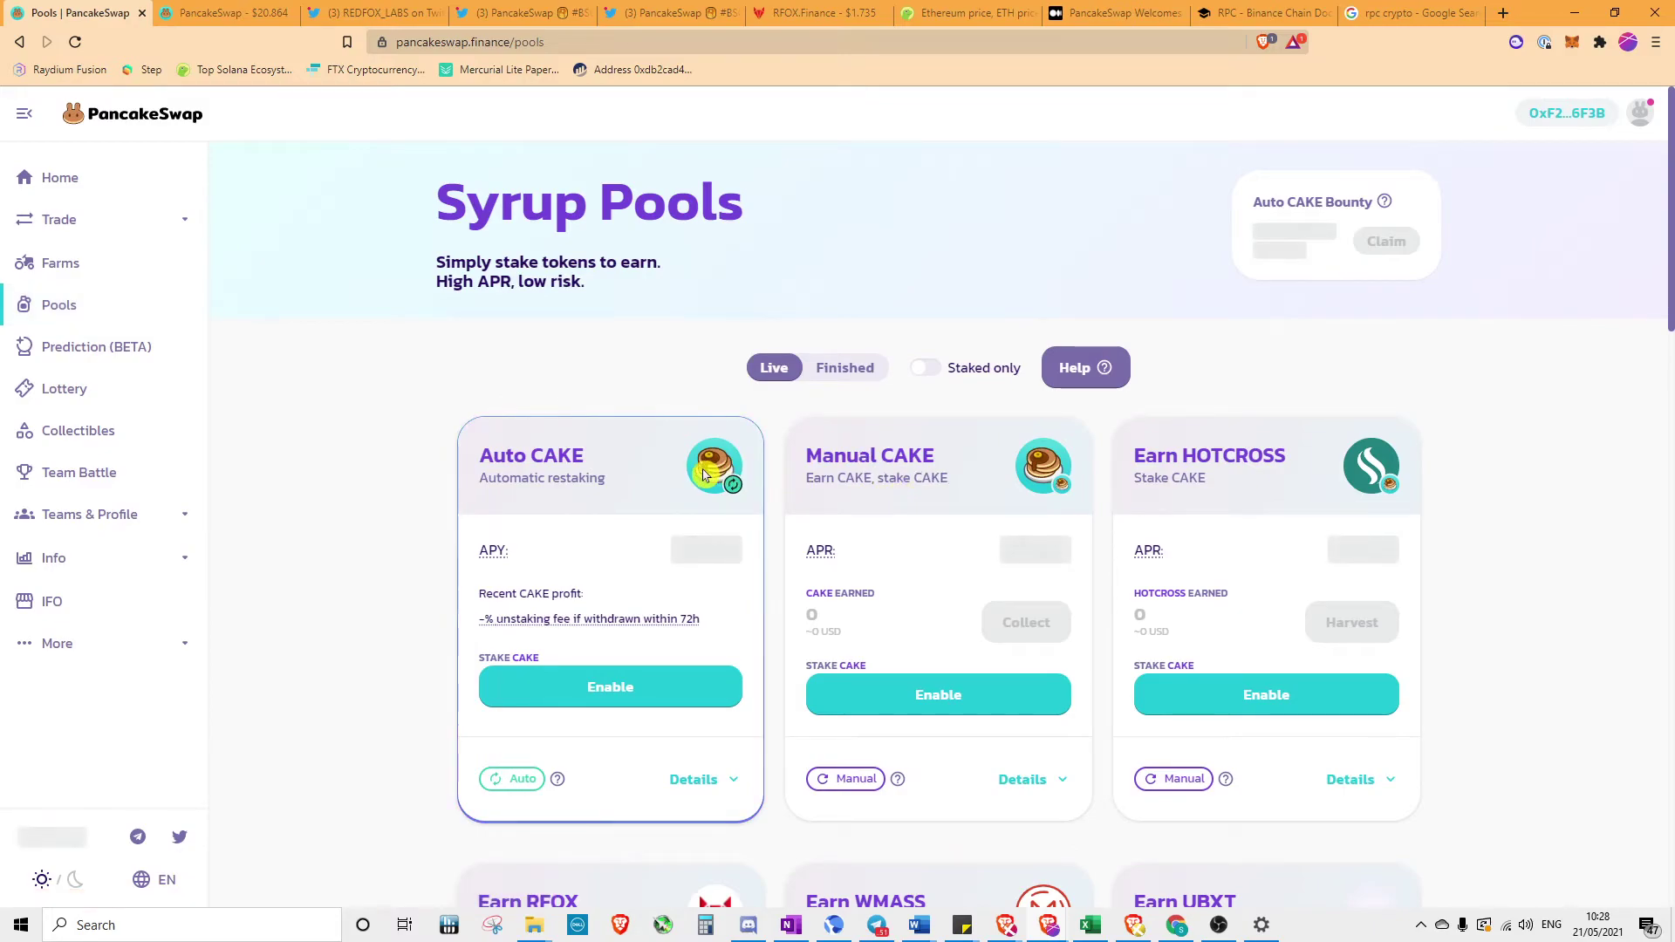
pyautogui.scroll(-3, 707, 527)
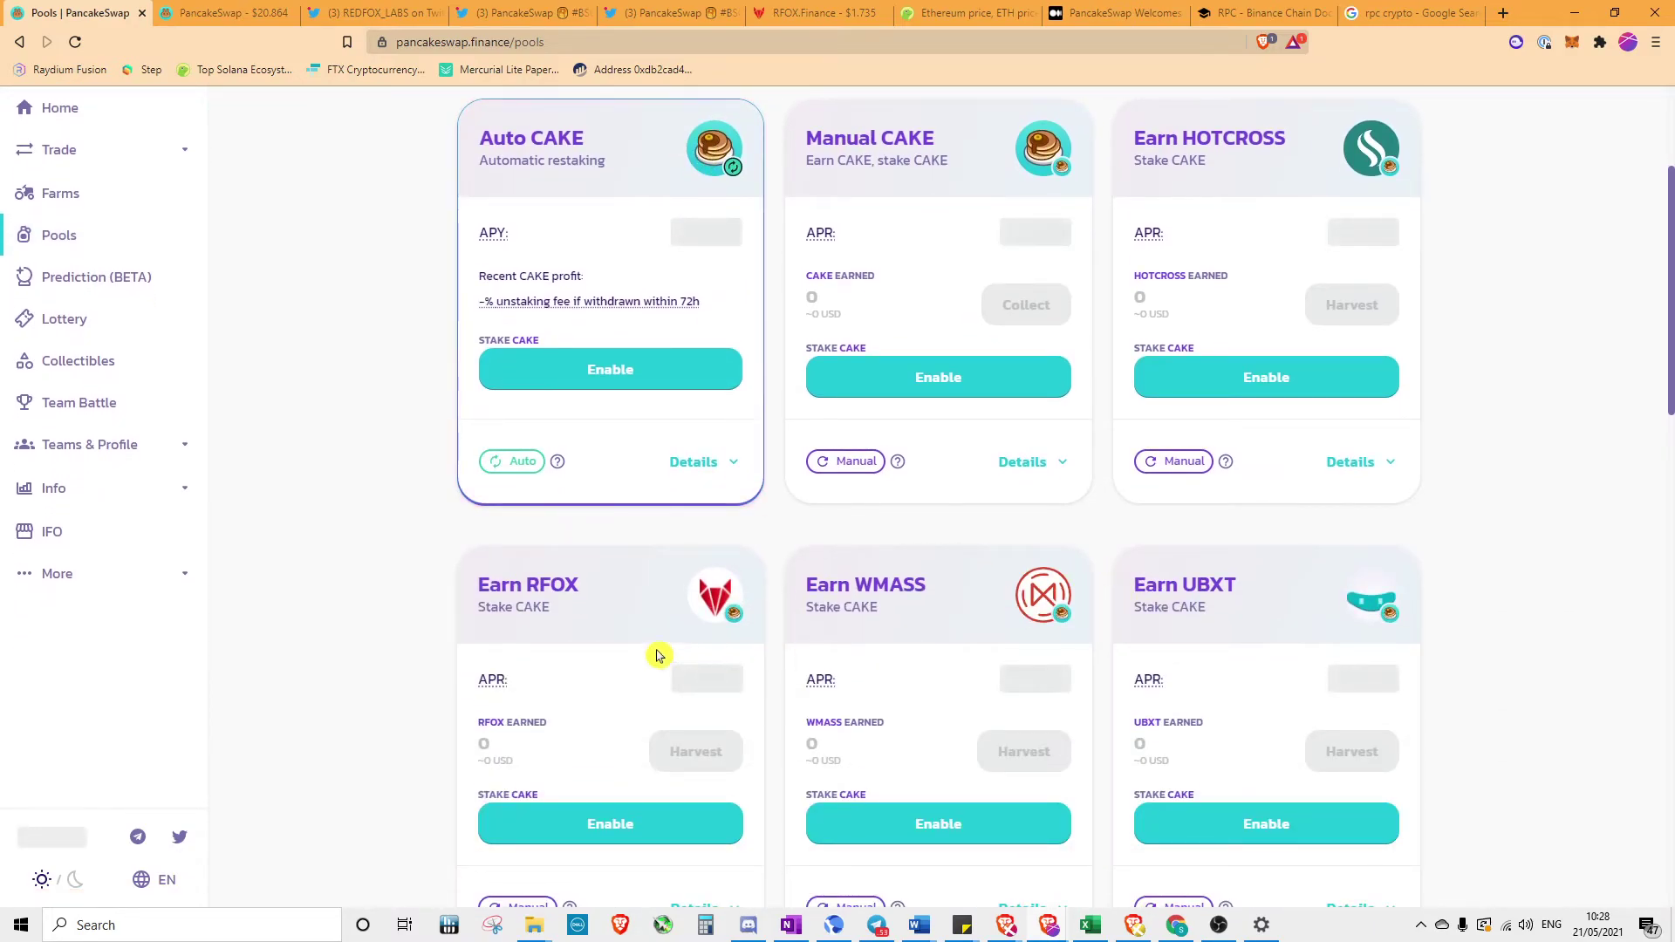
pyautogui.scroll(-2, 471, 670)
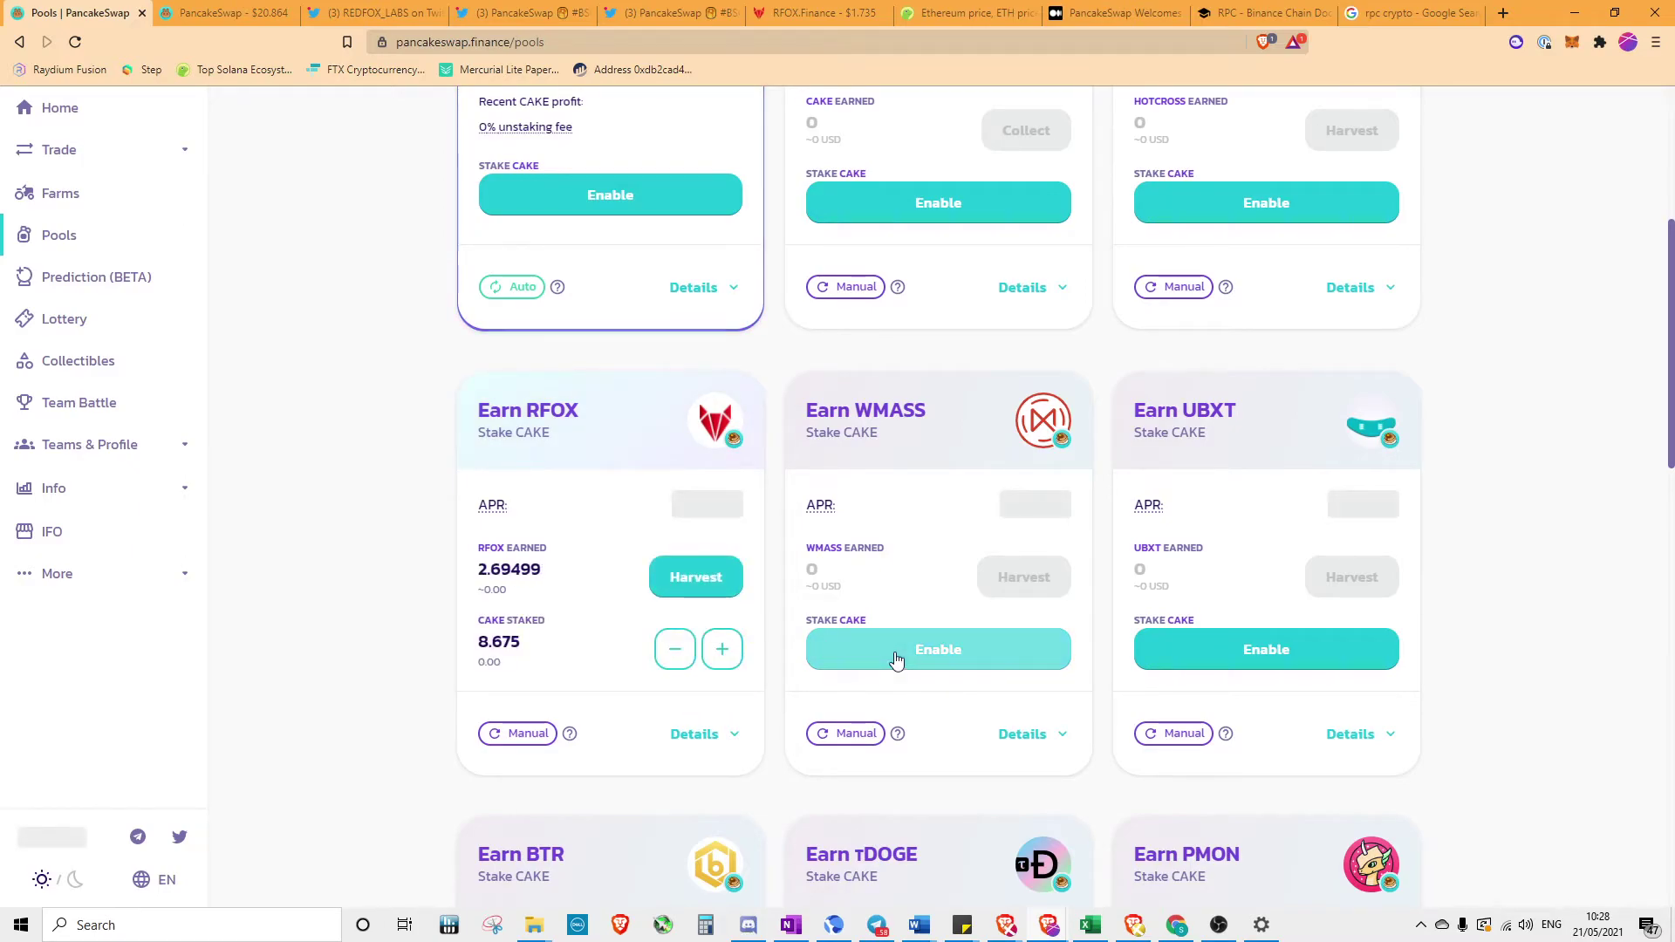
pyautogui.click(723, 649)
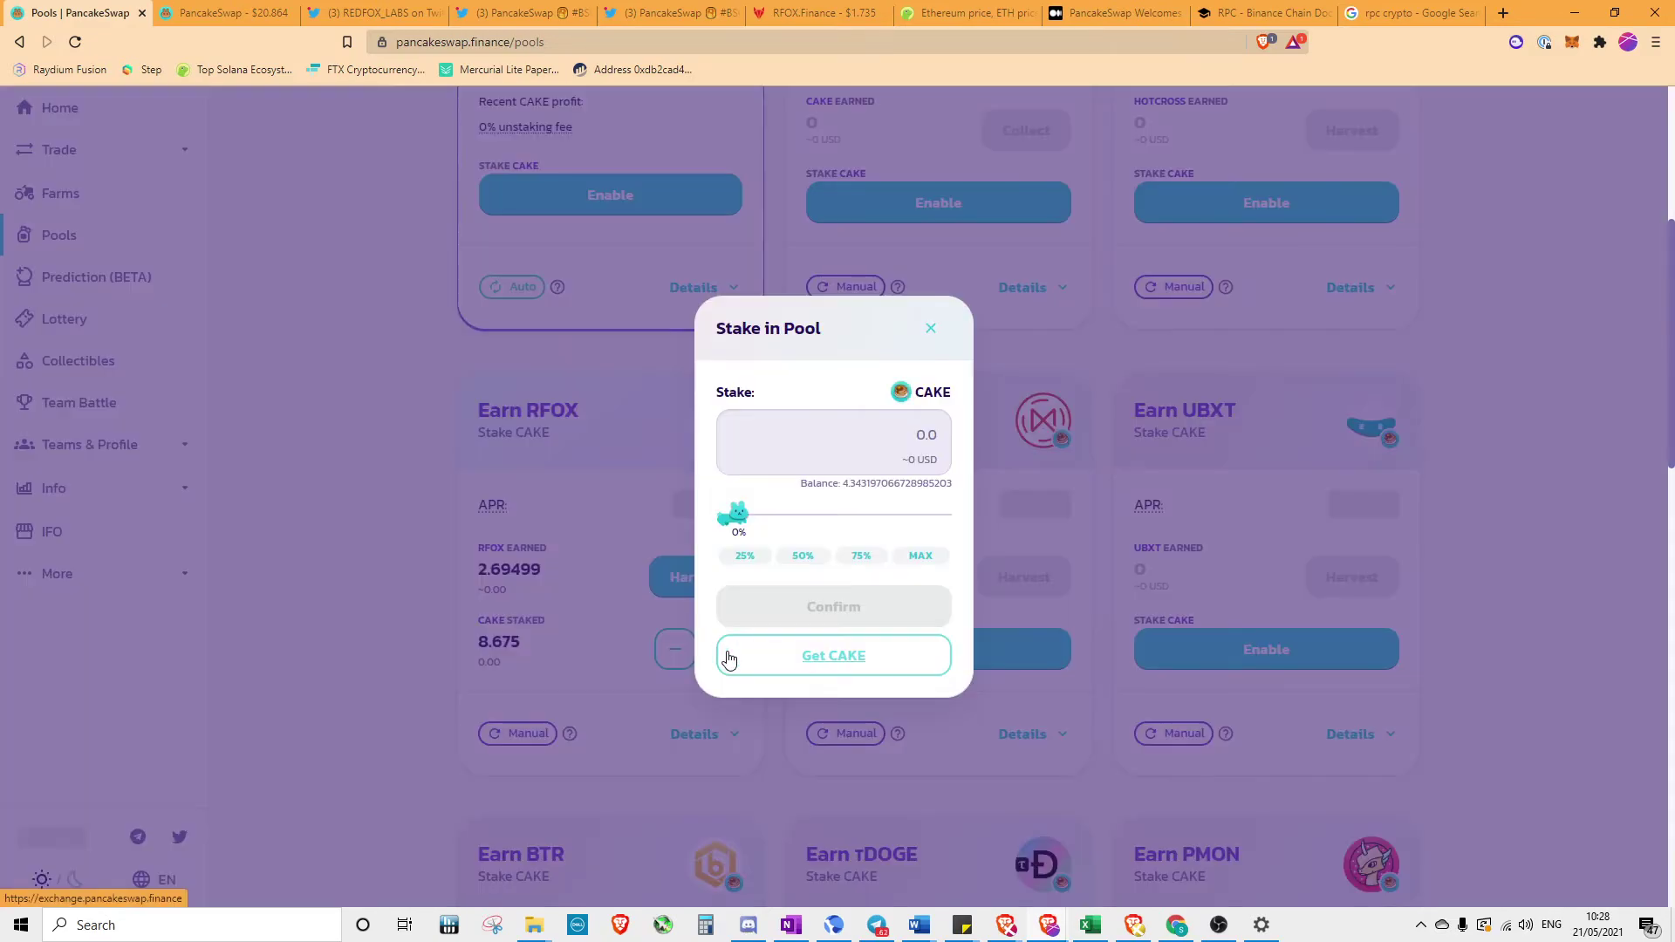
pyautogui.moveTo(736, 519); pyautogui.dragTo(965, 528)
pyautogui.click(845, 606)
pyautogui.click(1615, 494)
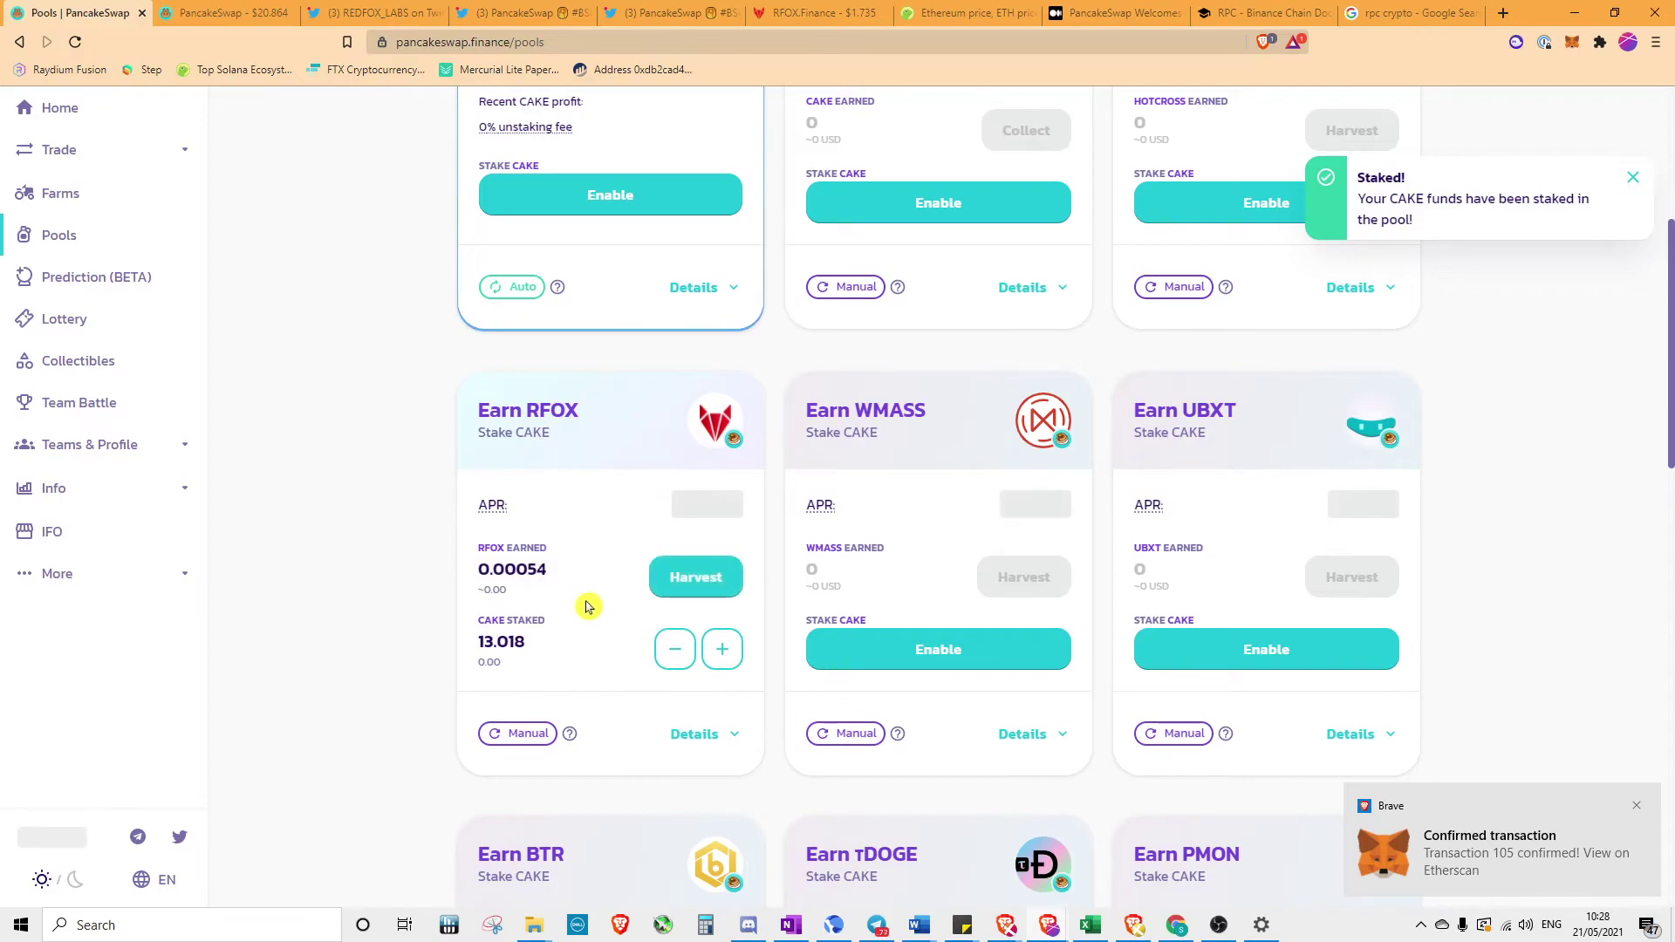
pyautogui.click(676, 650)
pyautogui.moveTo(729, 542); pyautogui.dragTo(980, 567)
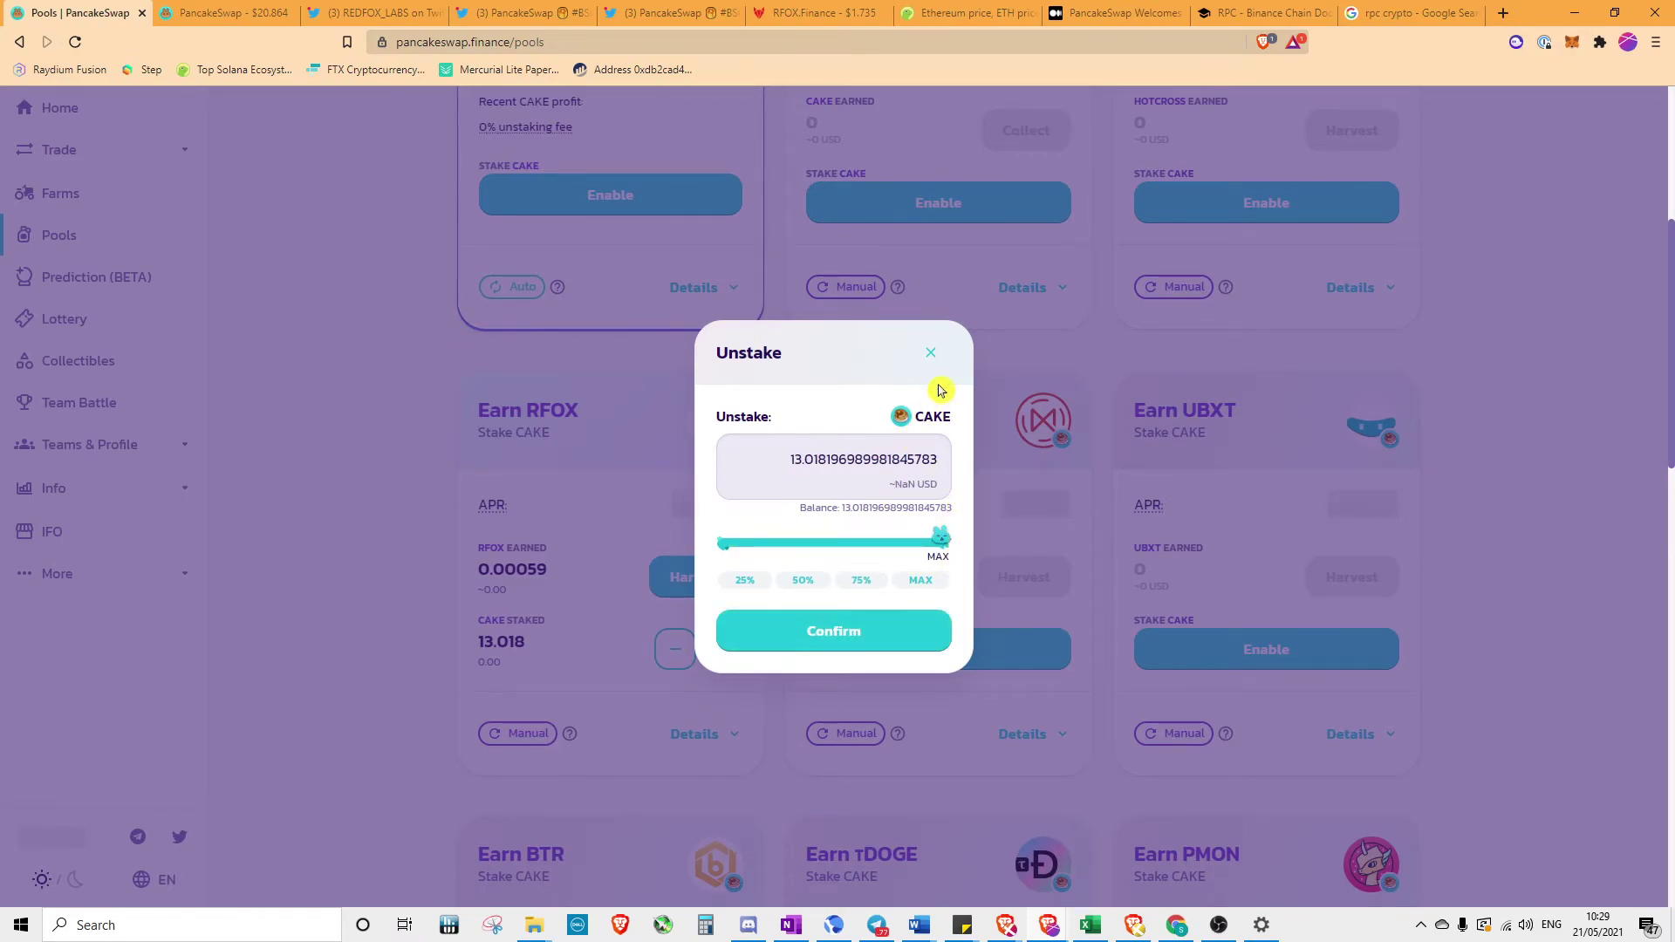
pyautogui.click(932, 356)
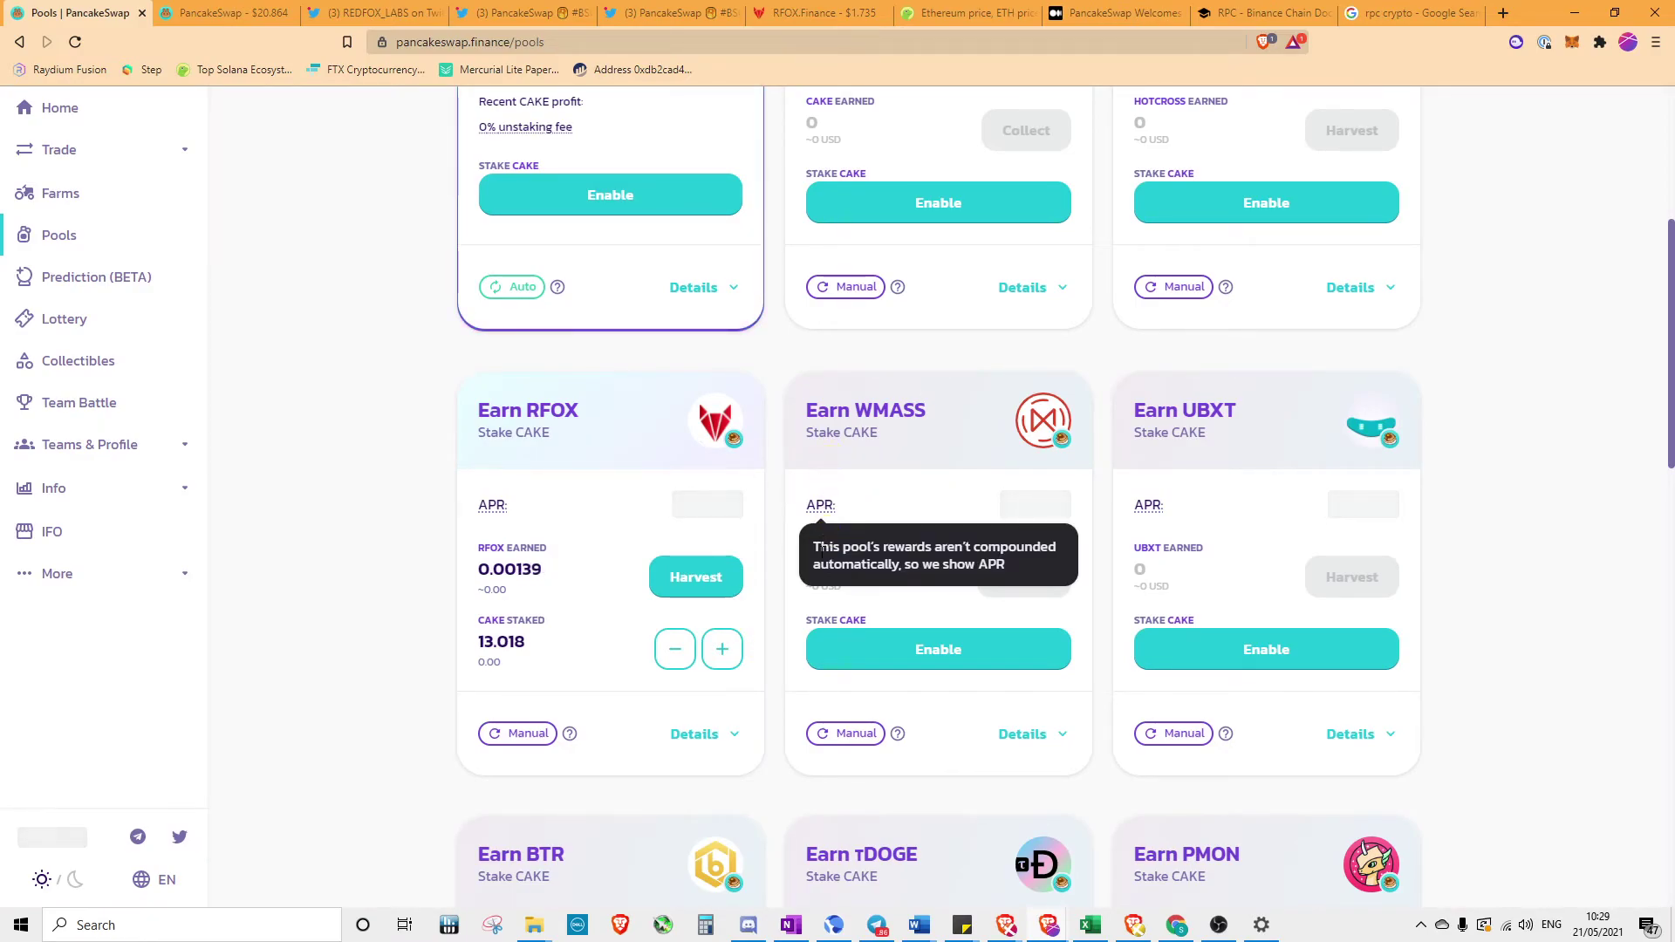
# Browse the live Syrup Pools and filter them to show staked pools only
pyautogui.scroll(-3, 879, 726)
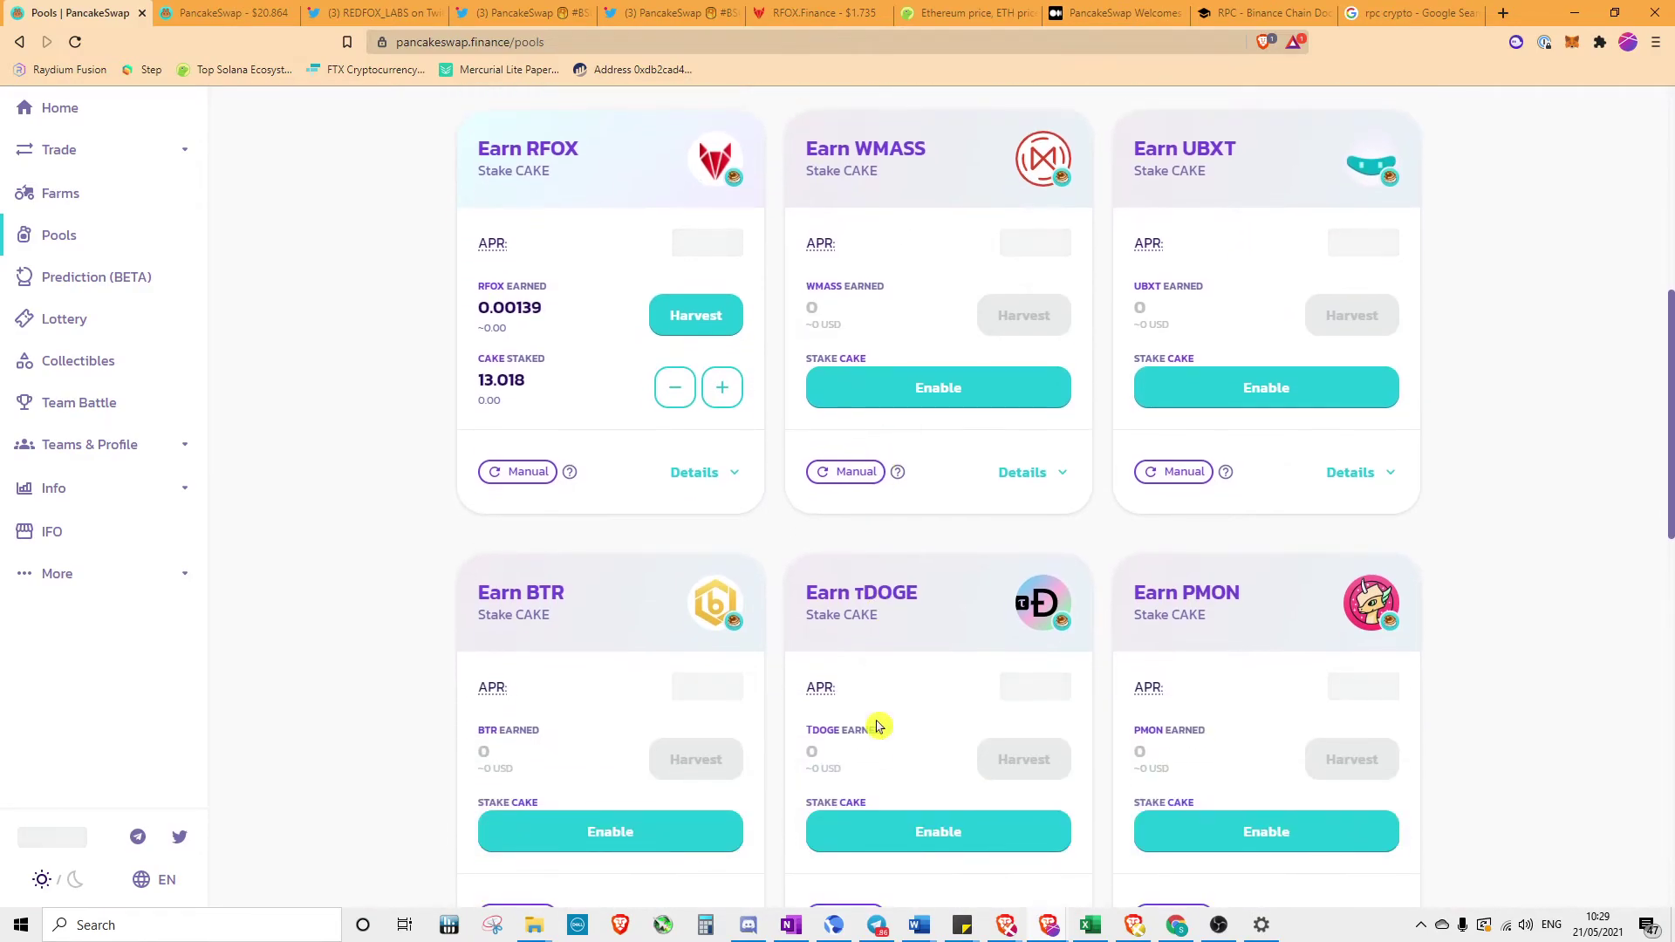
pyautogui.scroll(-19, 879, 726)
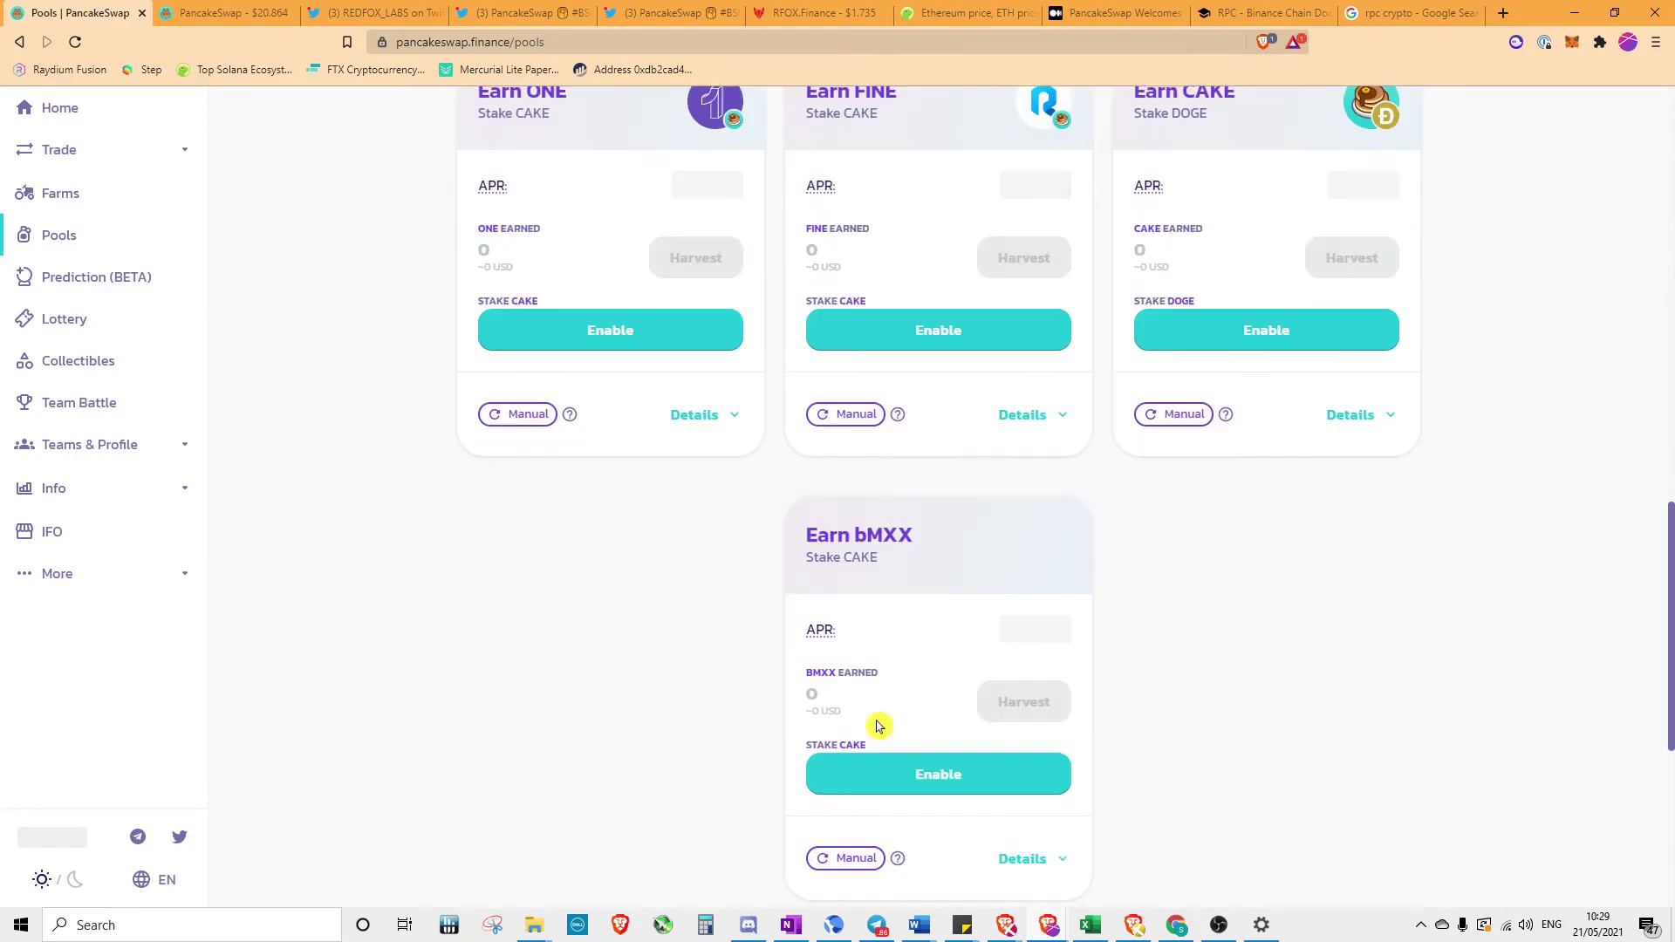
pyautogui.scroll(-7, 879, 721)
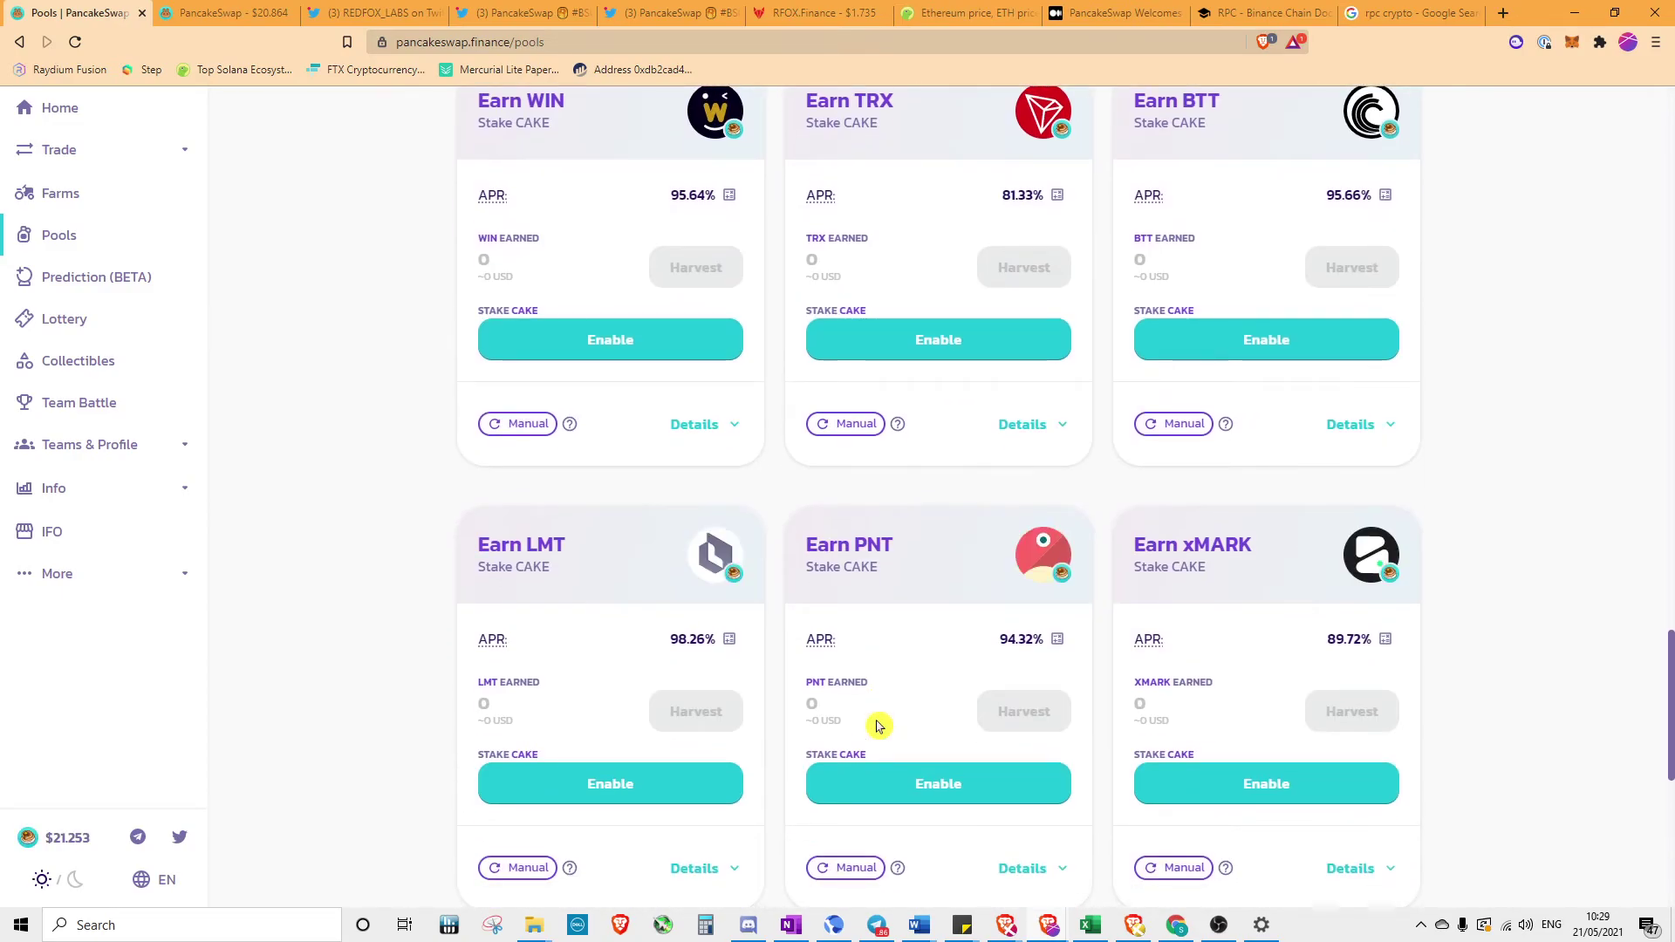
pyautogui.scroll(-8, 878, 725)
pyautogui.scroll(20, 877, 726)
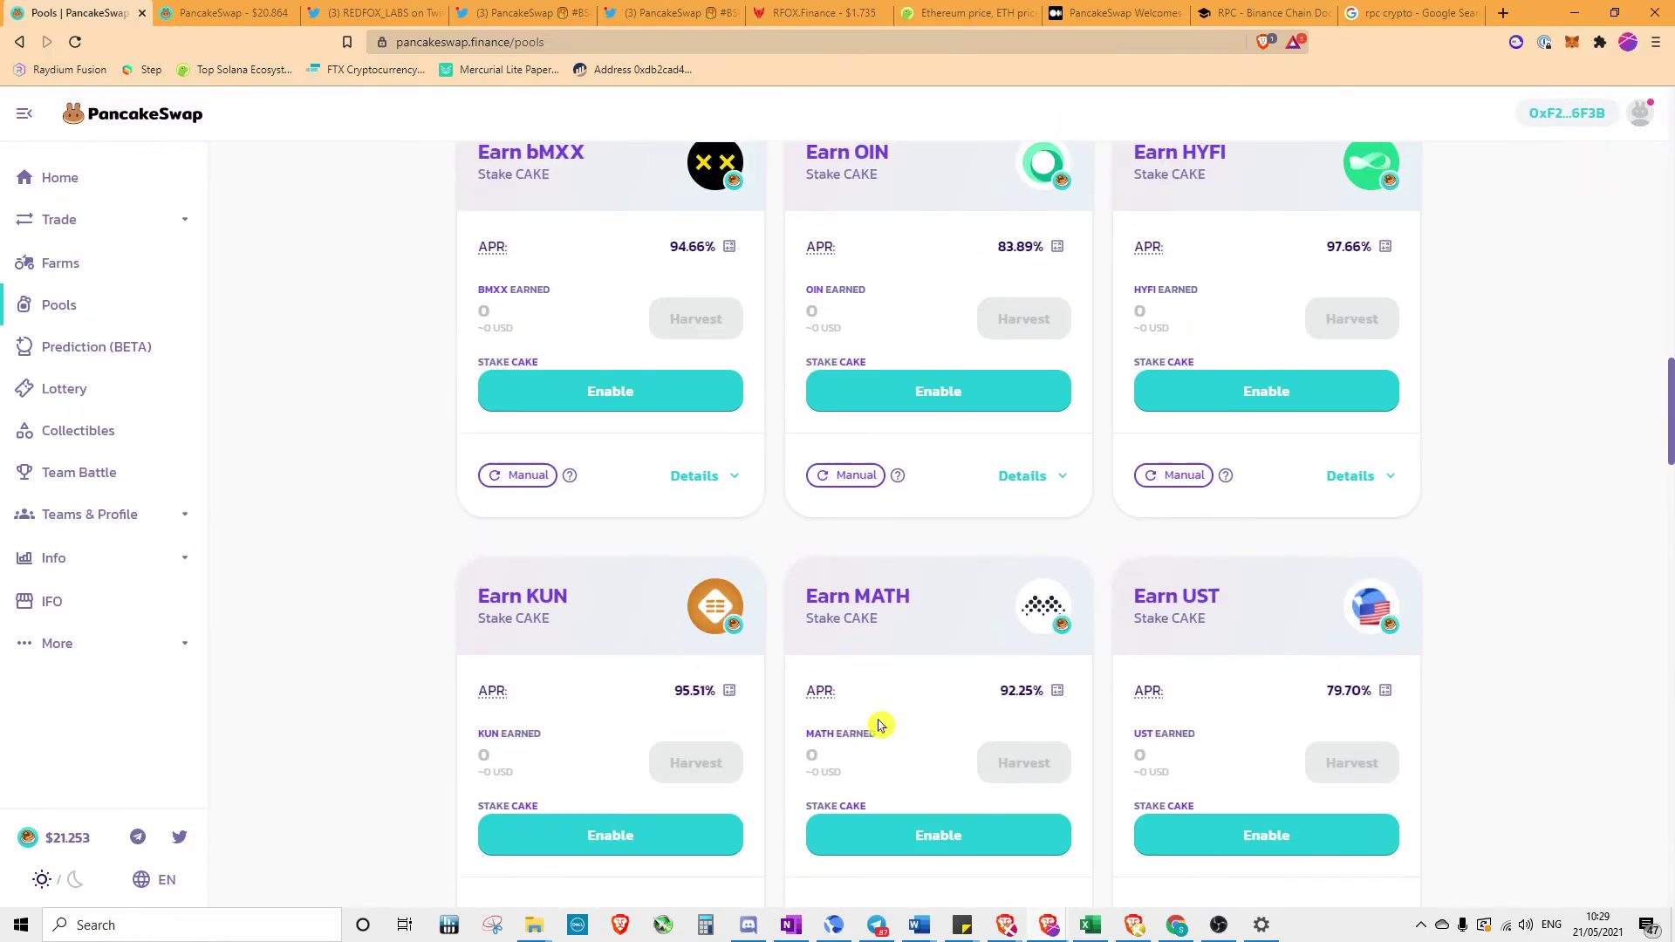
pyautogui.scroll(7, 880, 724)
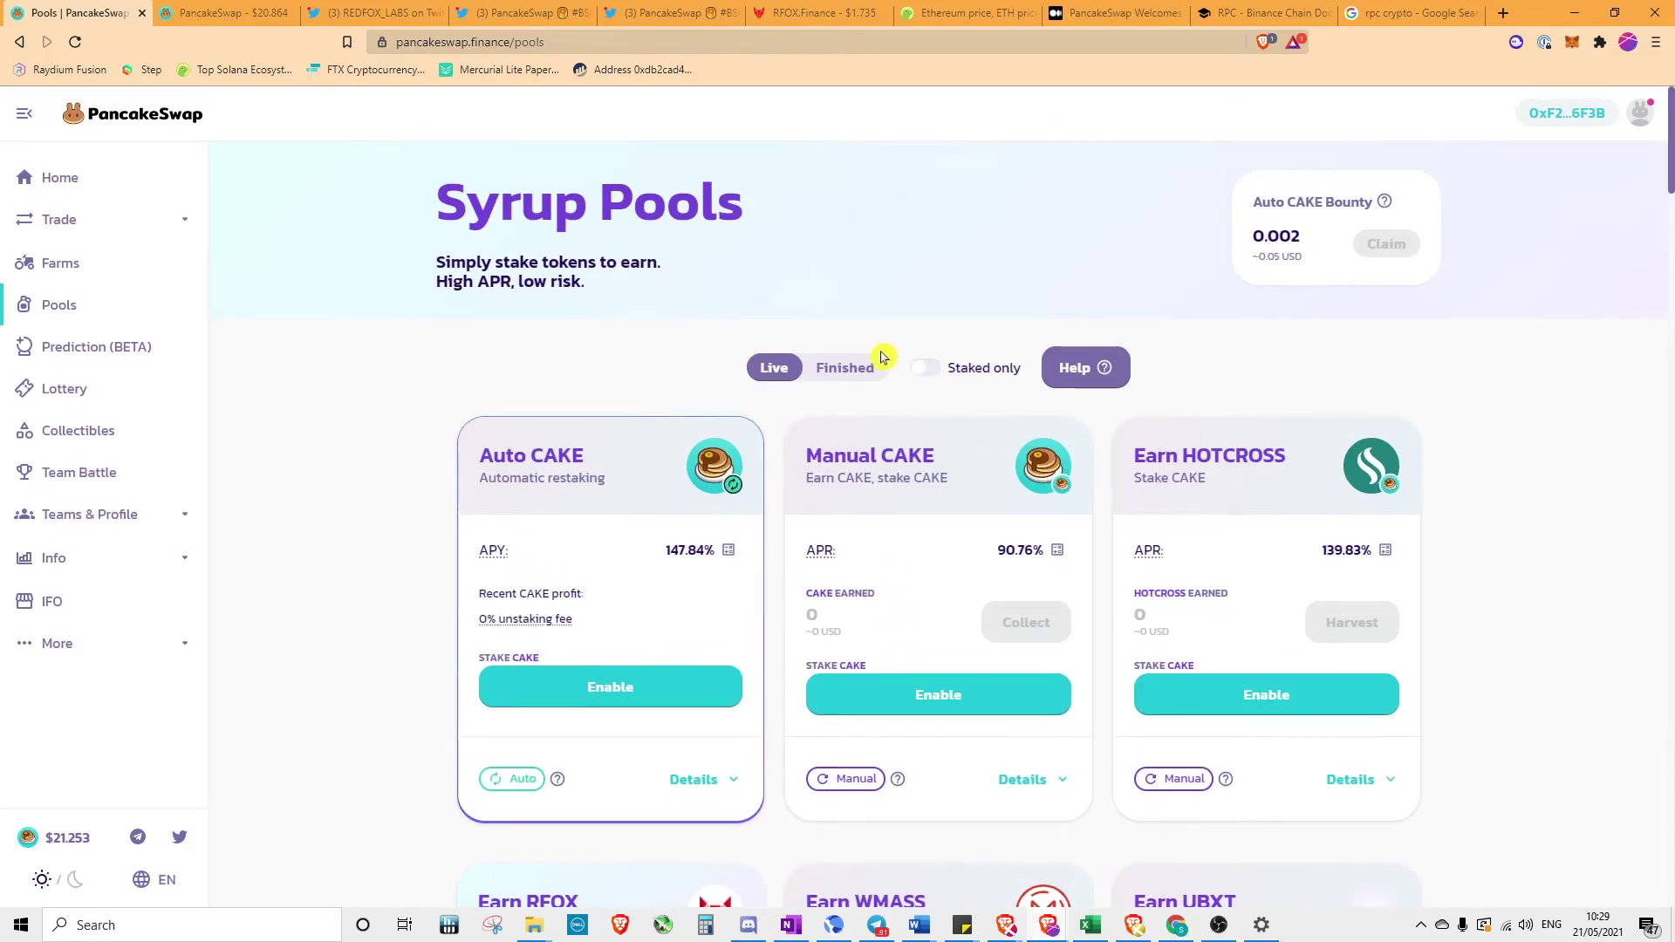
pyautogui.click(939, 372)
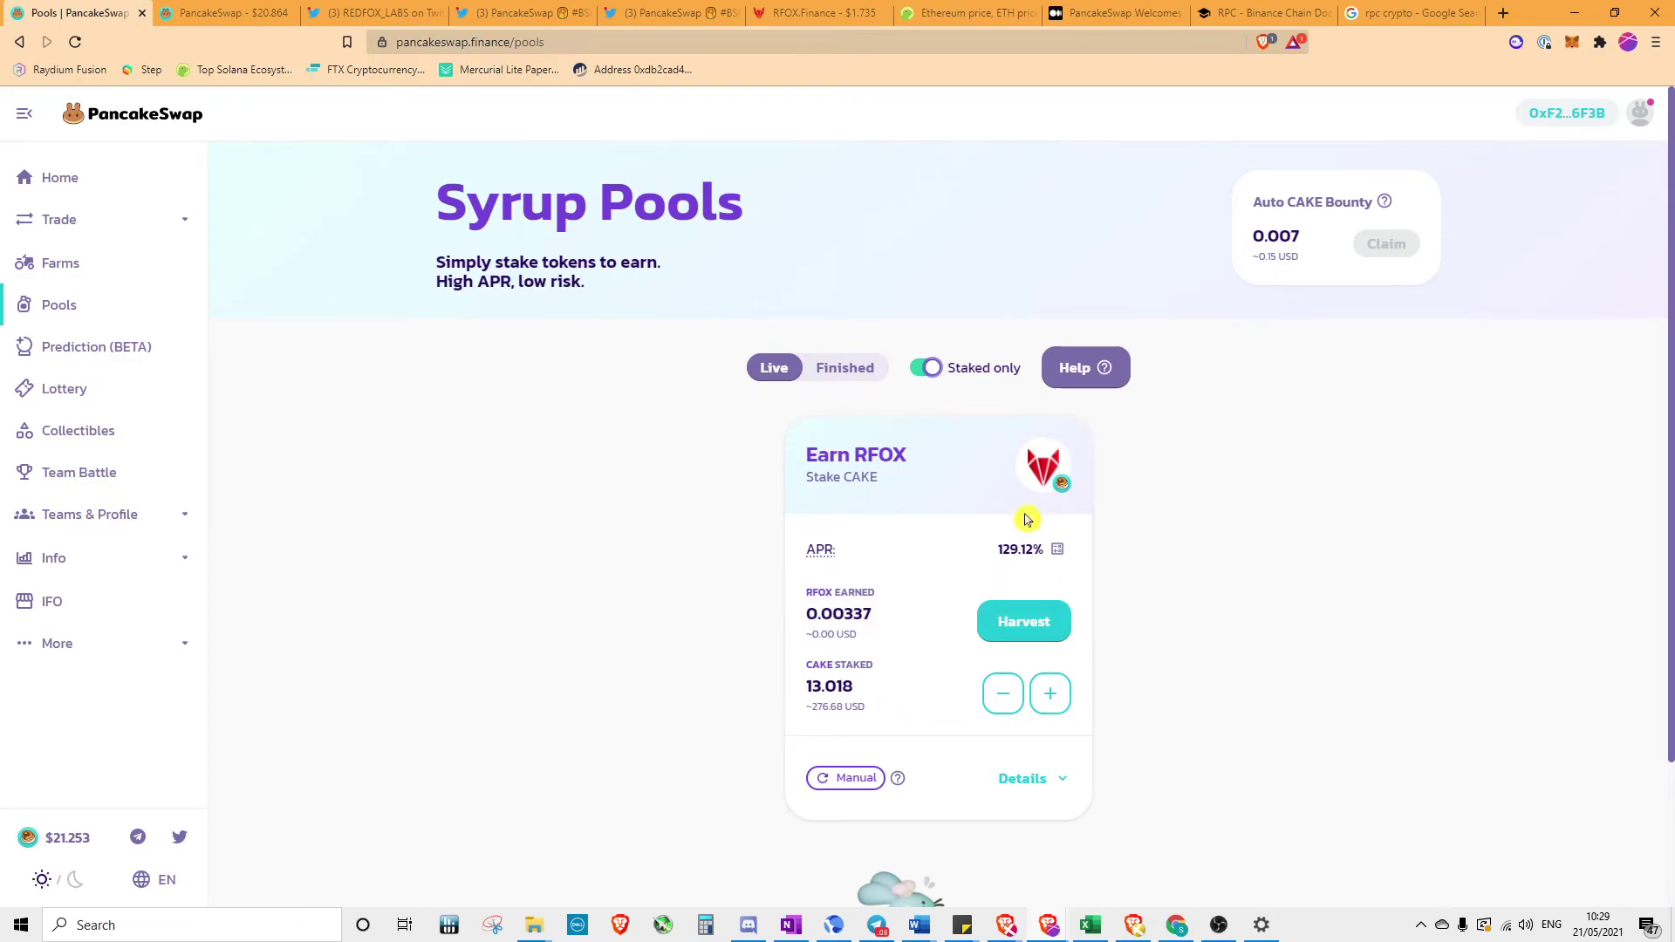
# View the finished Syrup Pools with and without the staked-only filter and return to the live pools
pyautogui.click(841, 376)
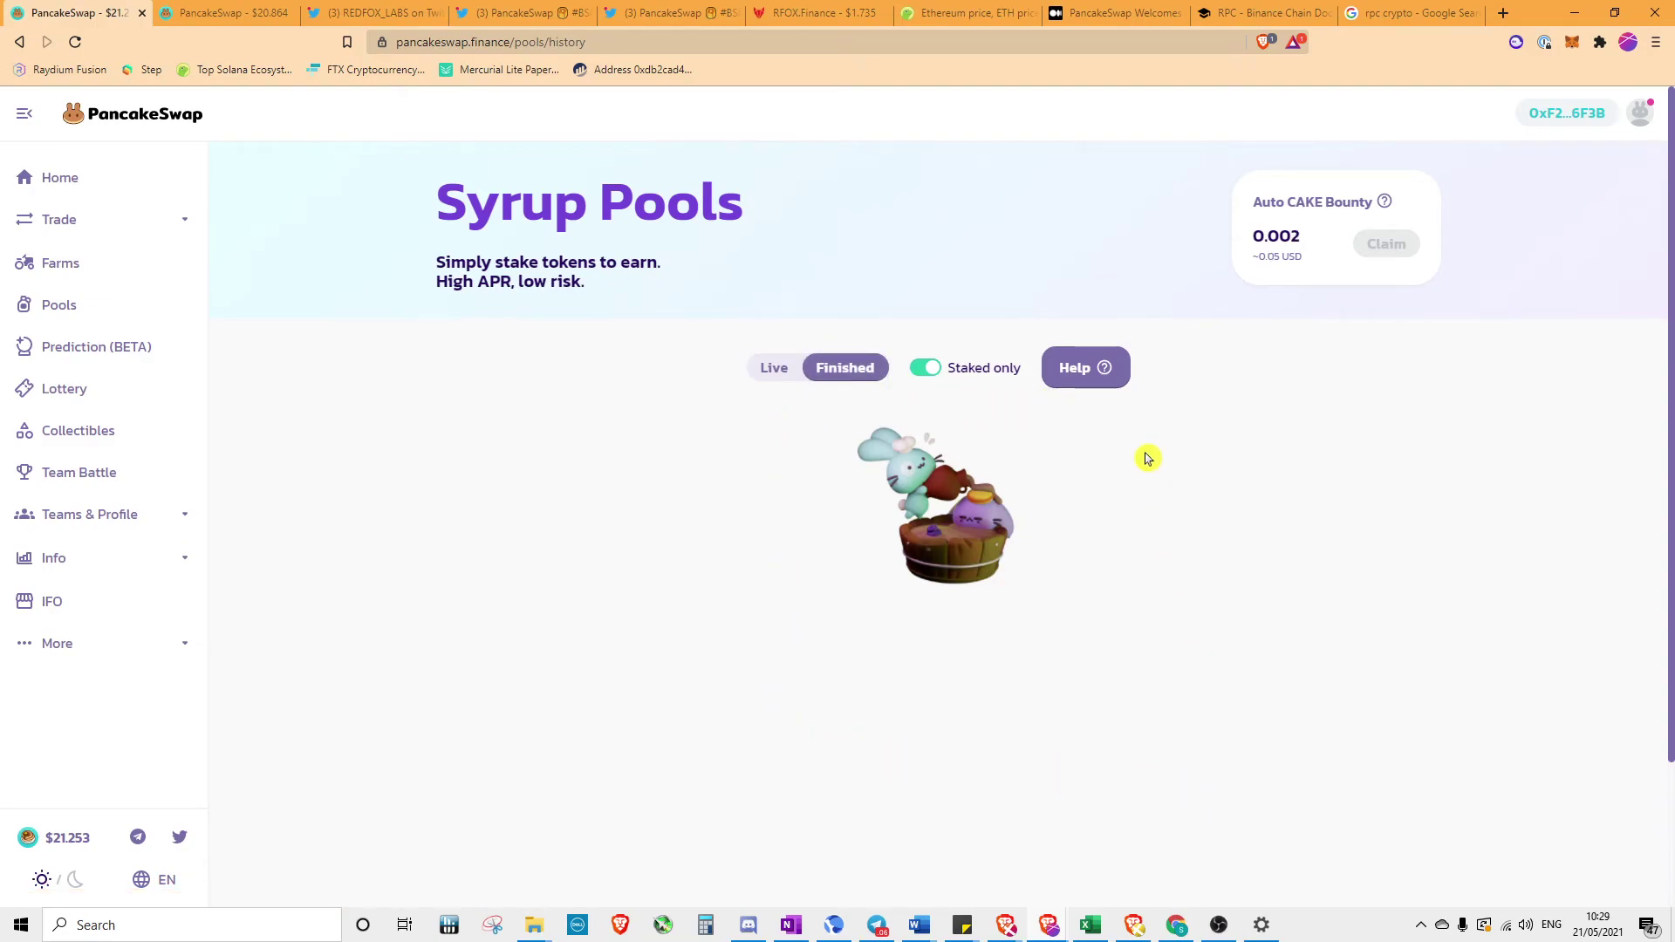
pyautogui.click(924, 370)
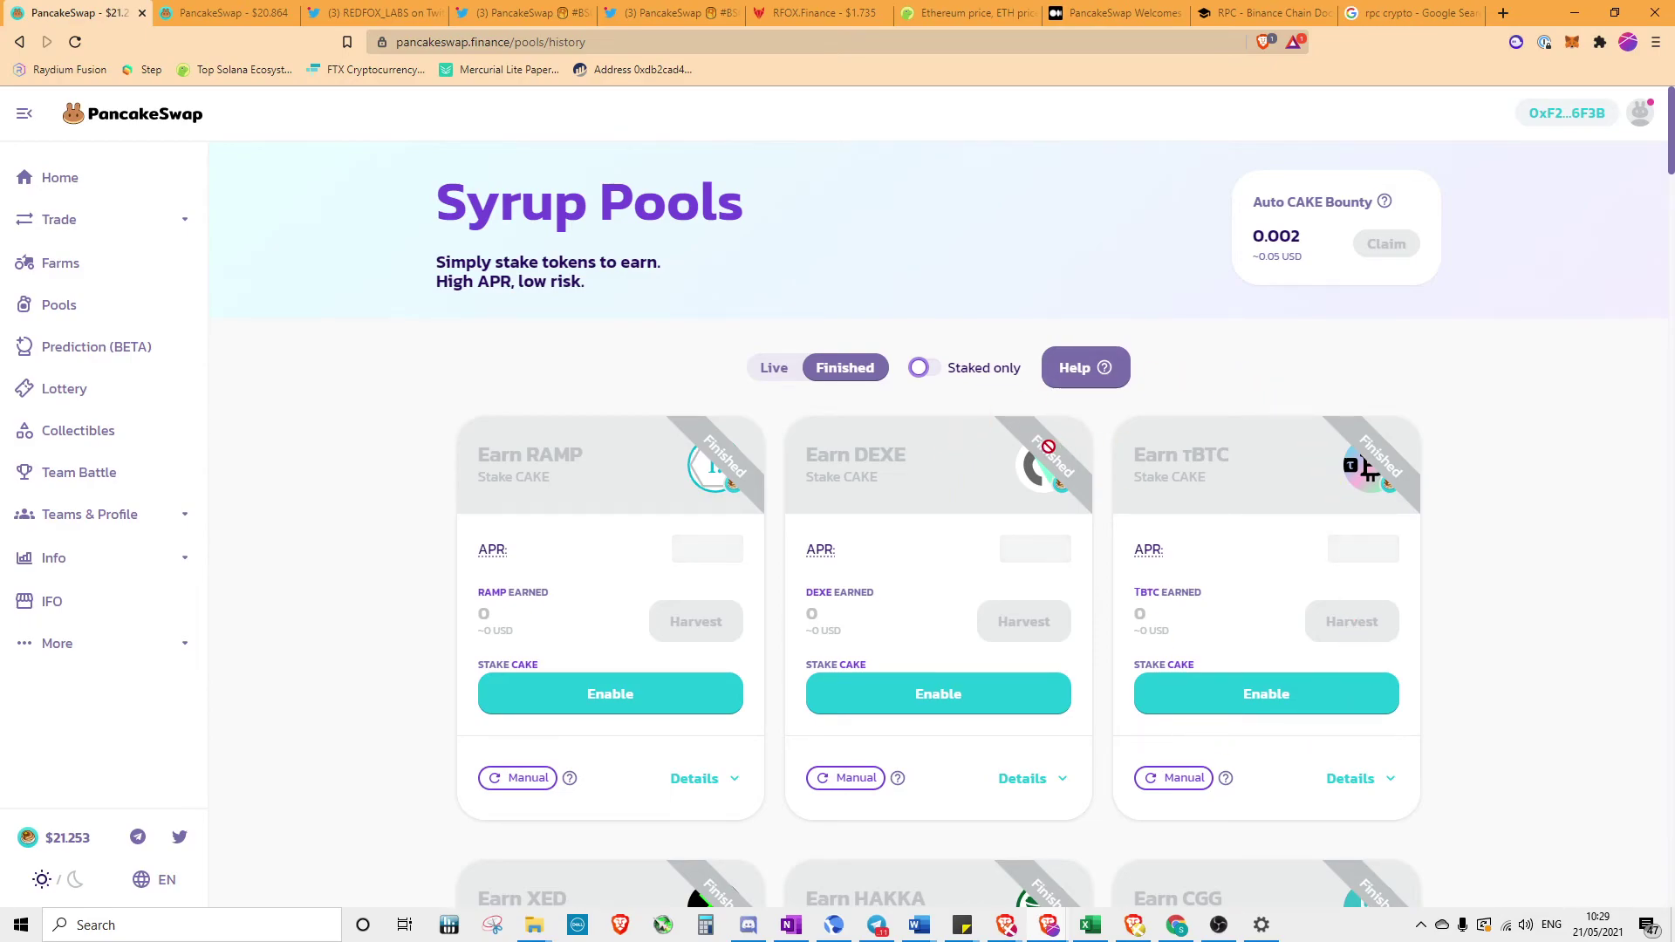
pyautogui.click(774, 368)
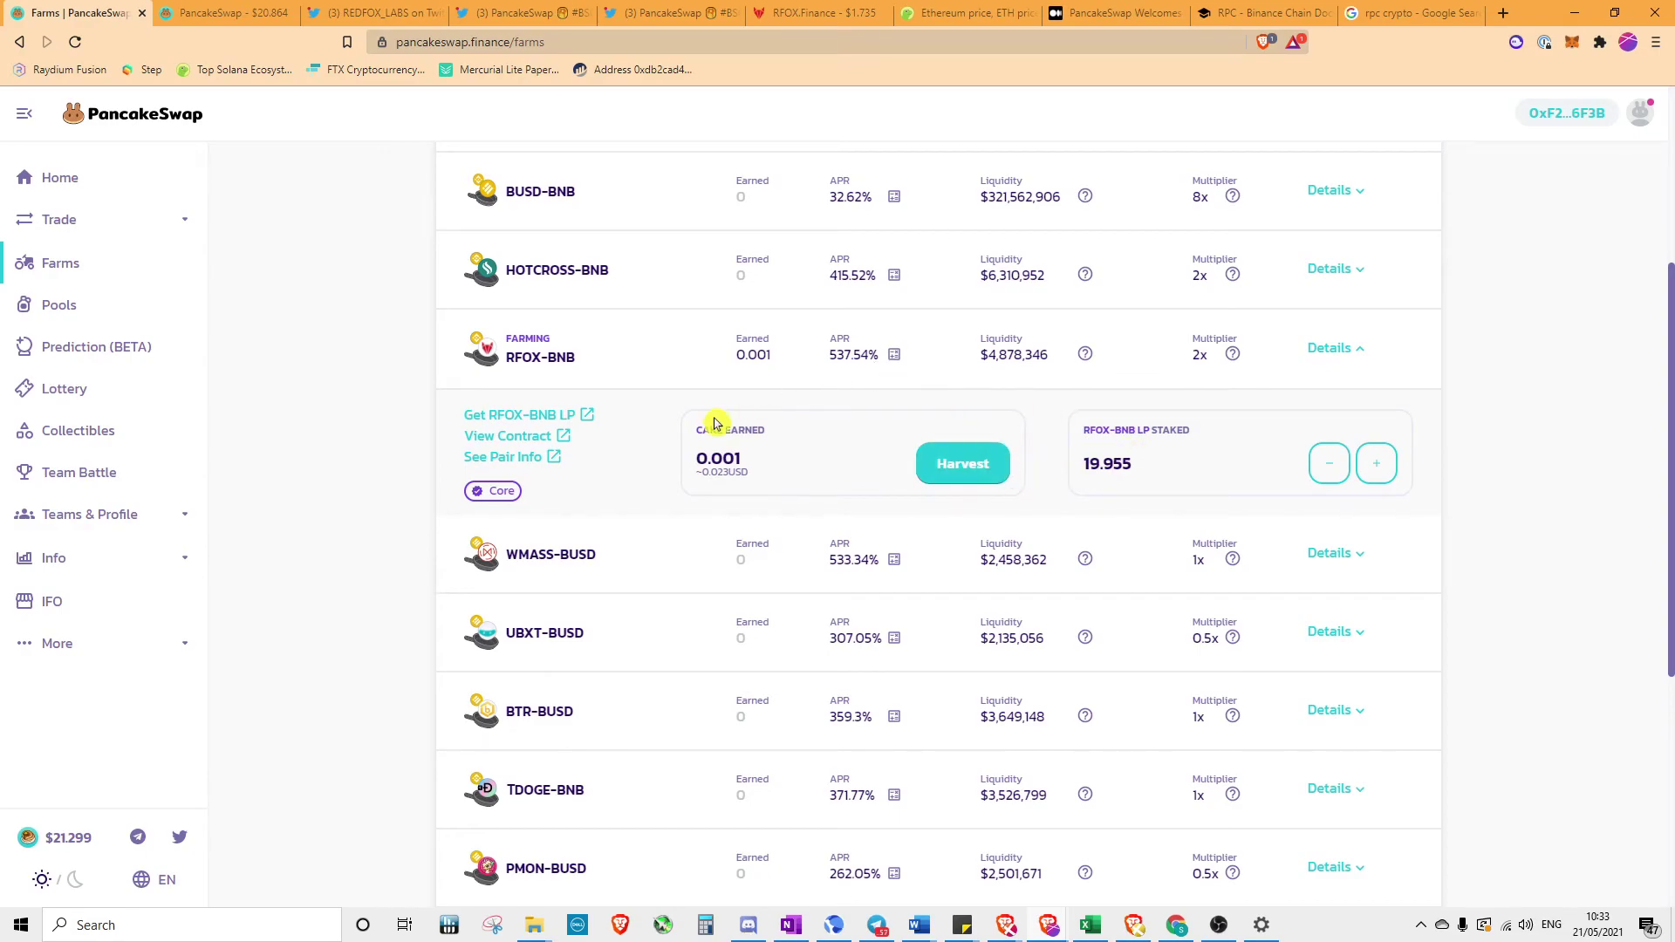
pyautogui.click(938, 484)
pyautogui.scroll(4, 693, 451)
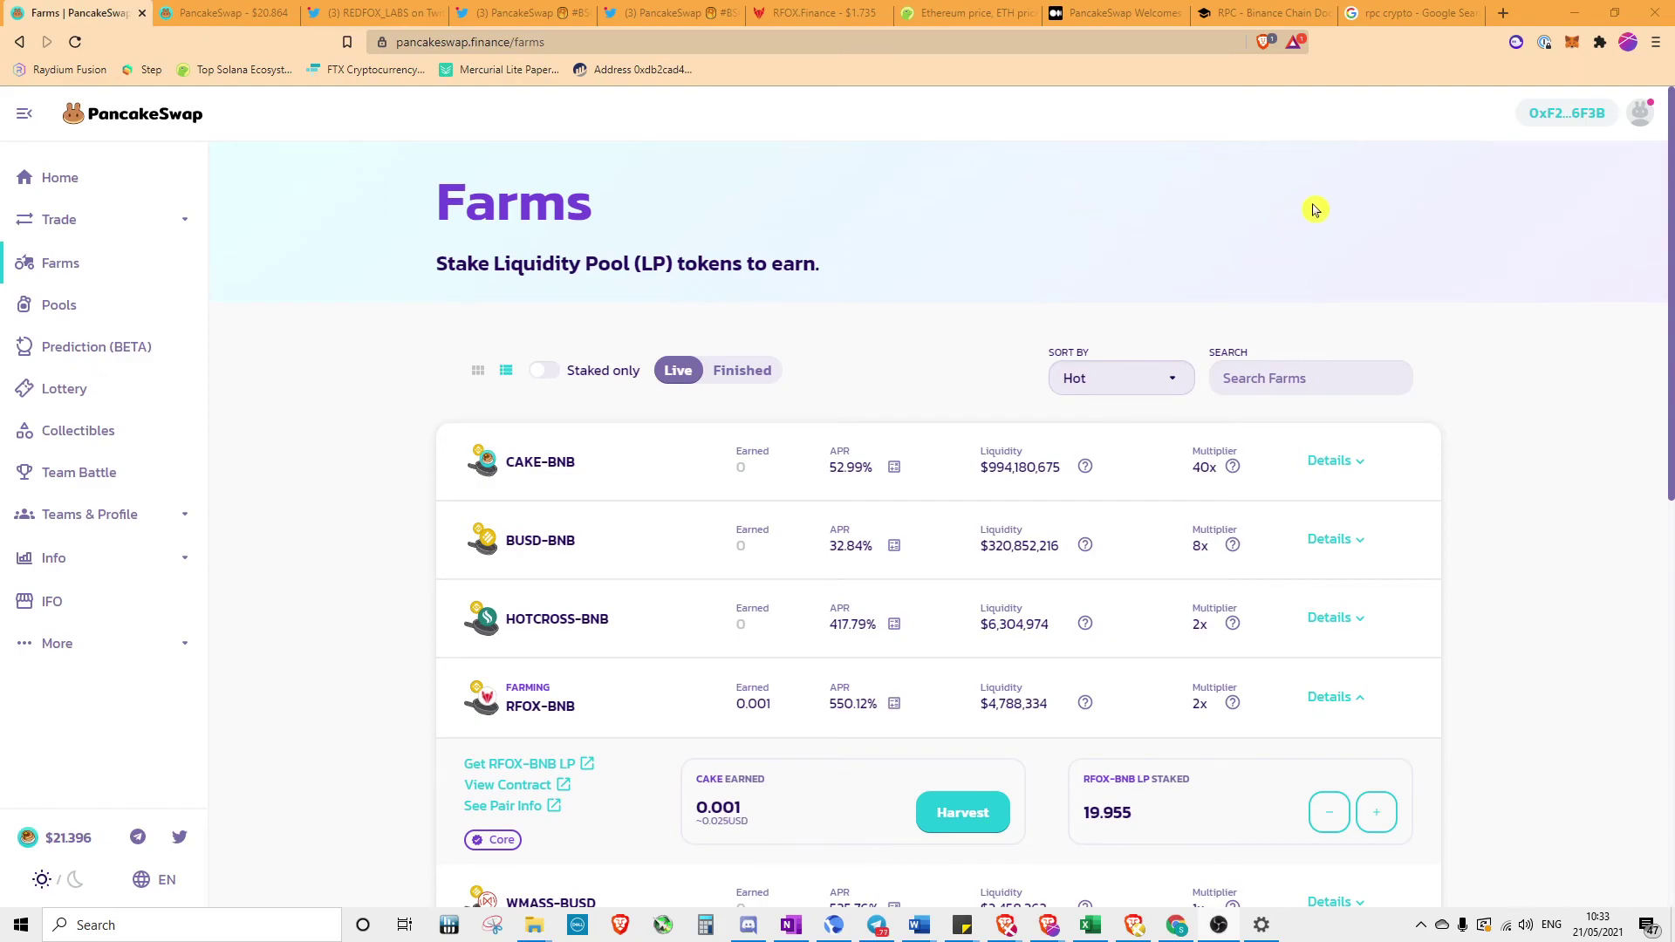
# Read the "What is RPC Crypto?" answer in the Google results and switch to the Binance Chain Docs RPC page
pyautogui.click(1415, 13)
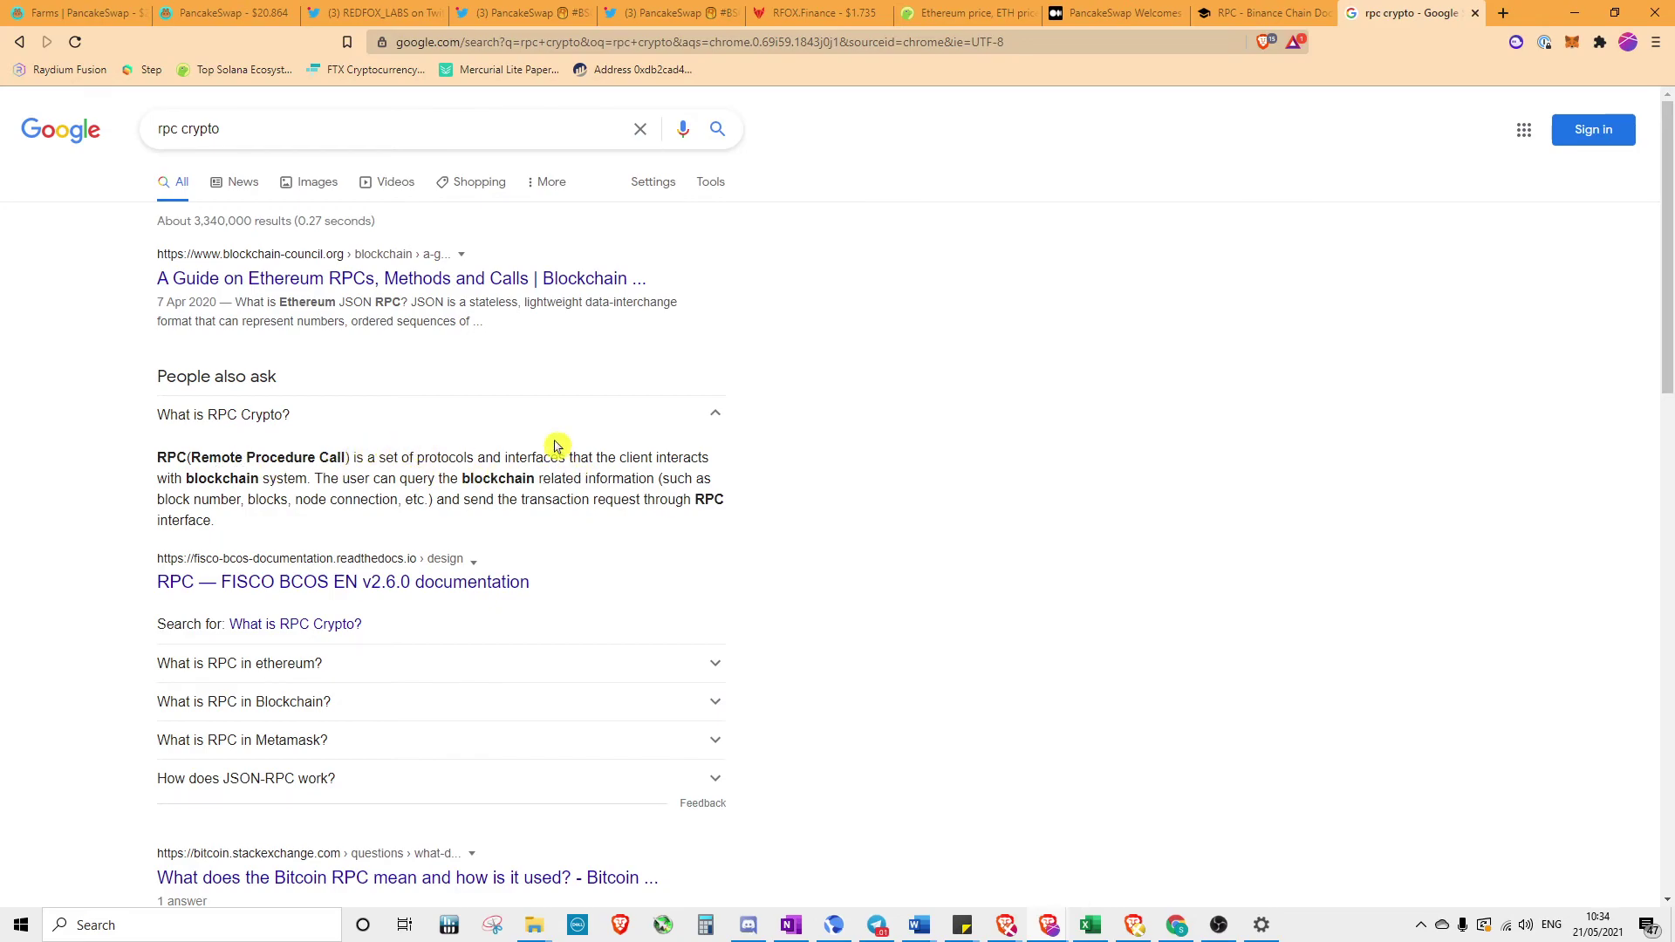
pyautogui.moveTo(531, 480); pyautogui.dragTo(474, 481)
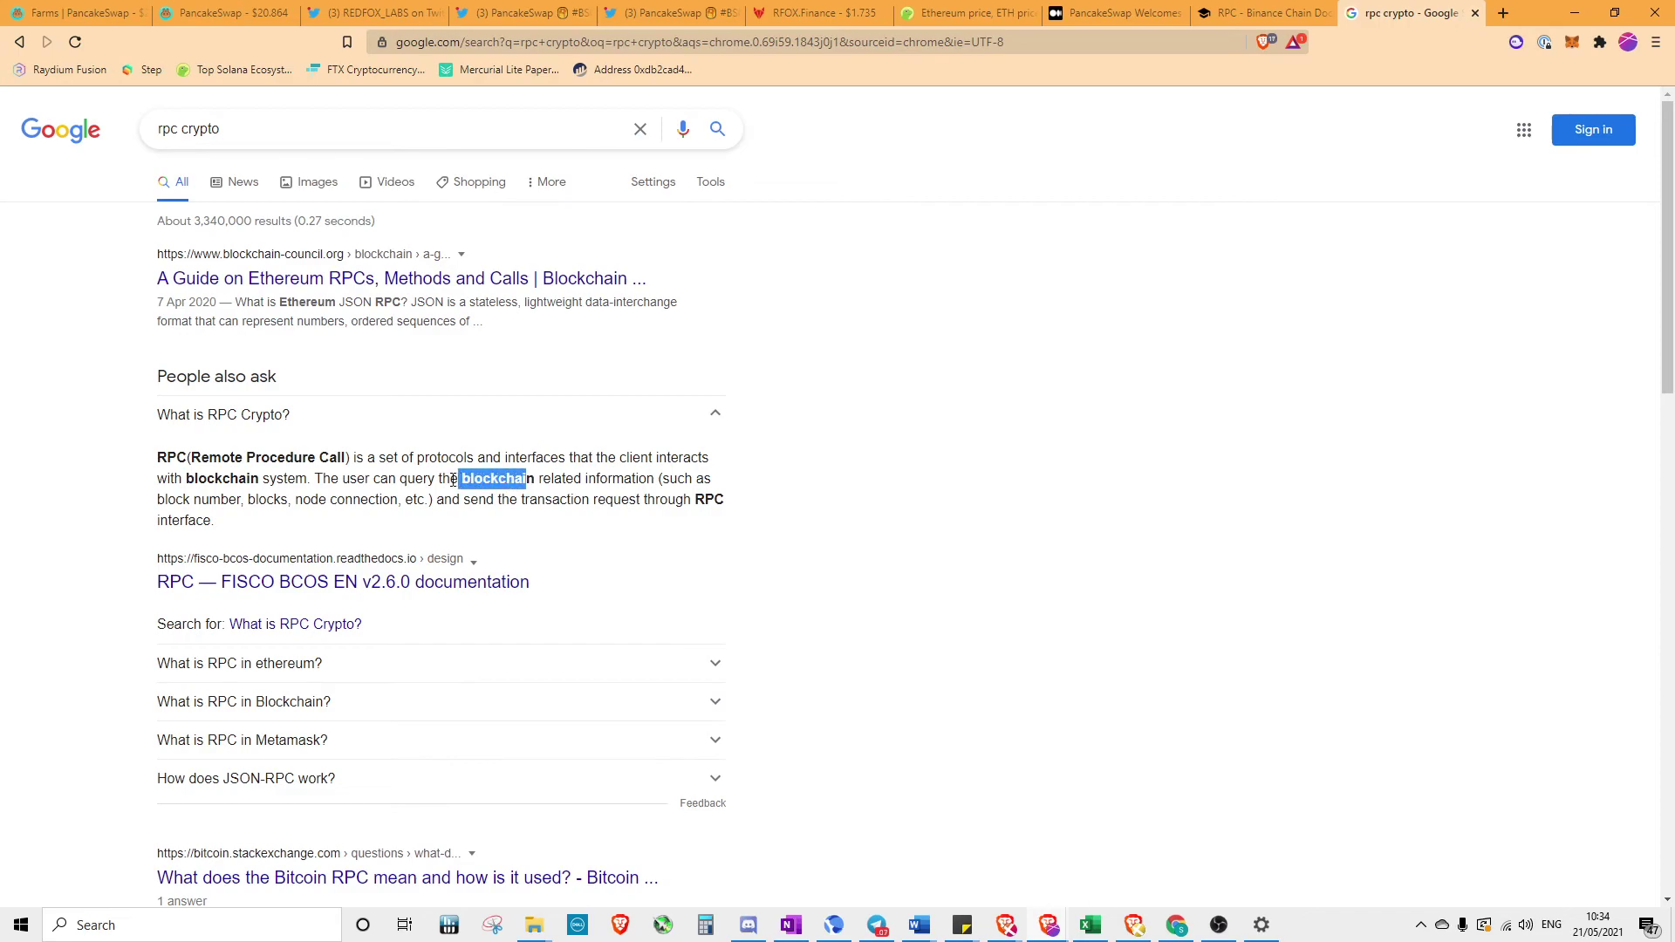
pyautogui.doubleClick(628, 455)
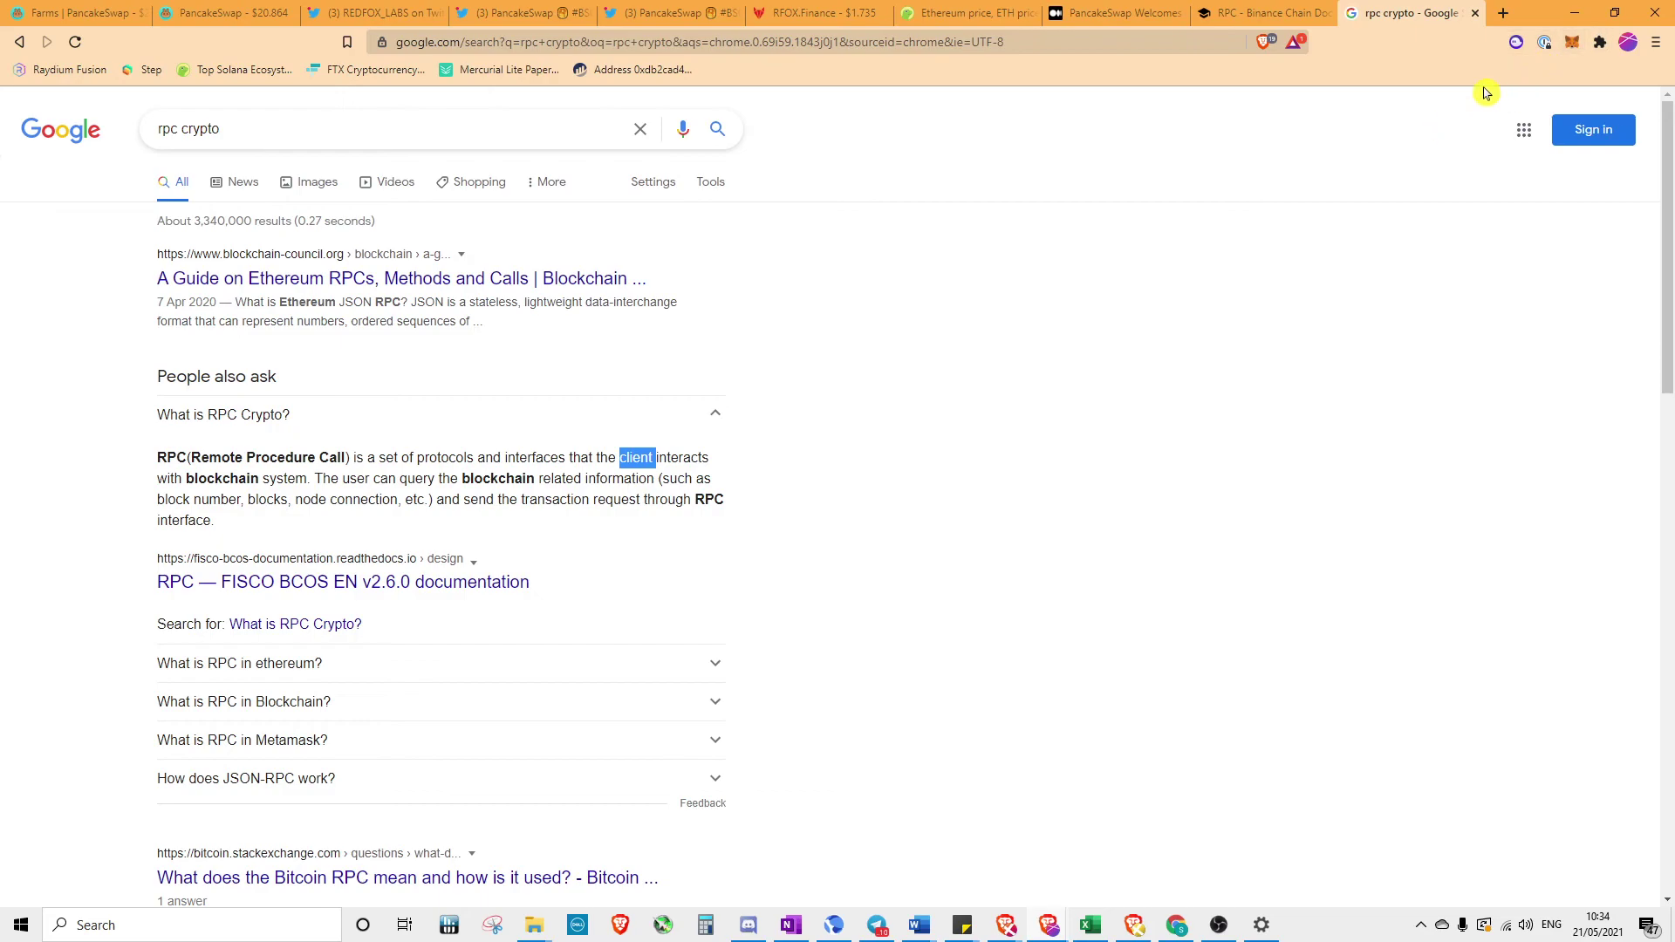
pyautogui.click(1278, 14)
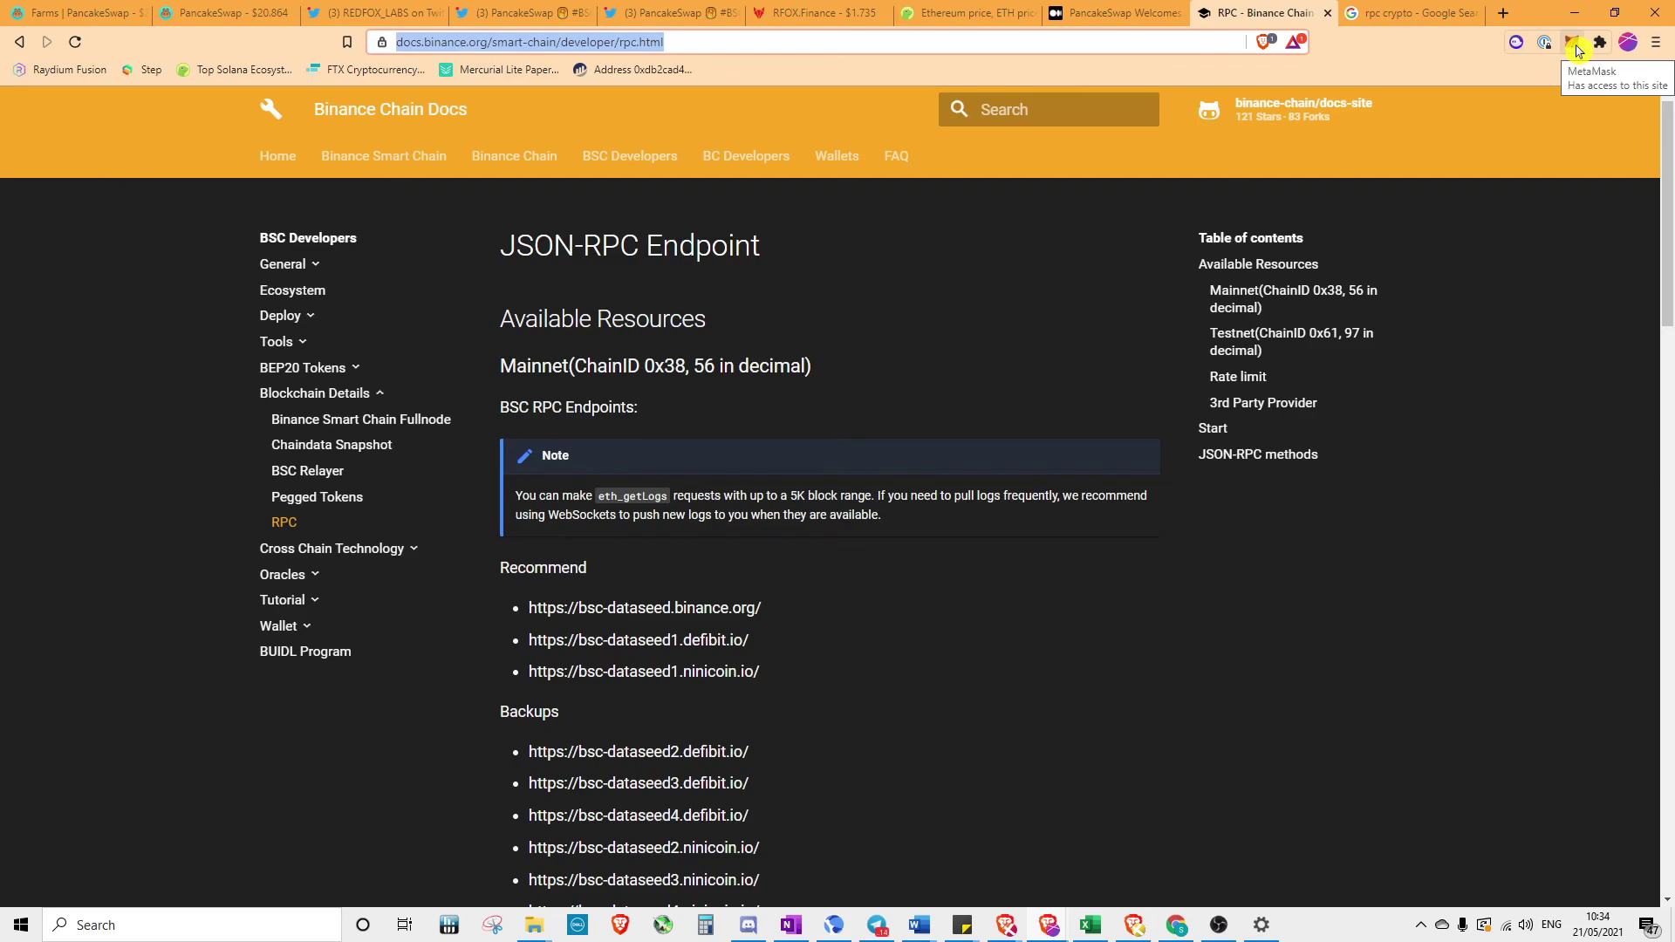
# Expand MetaMask to its full view and examine the RPC URL in the Smart Chain network settings
pyautogui.click(1574, 44)
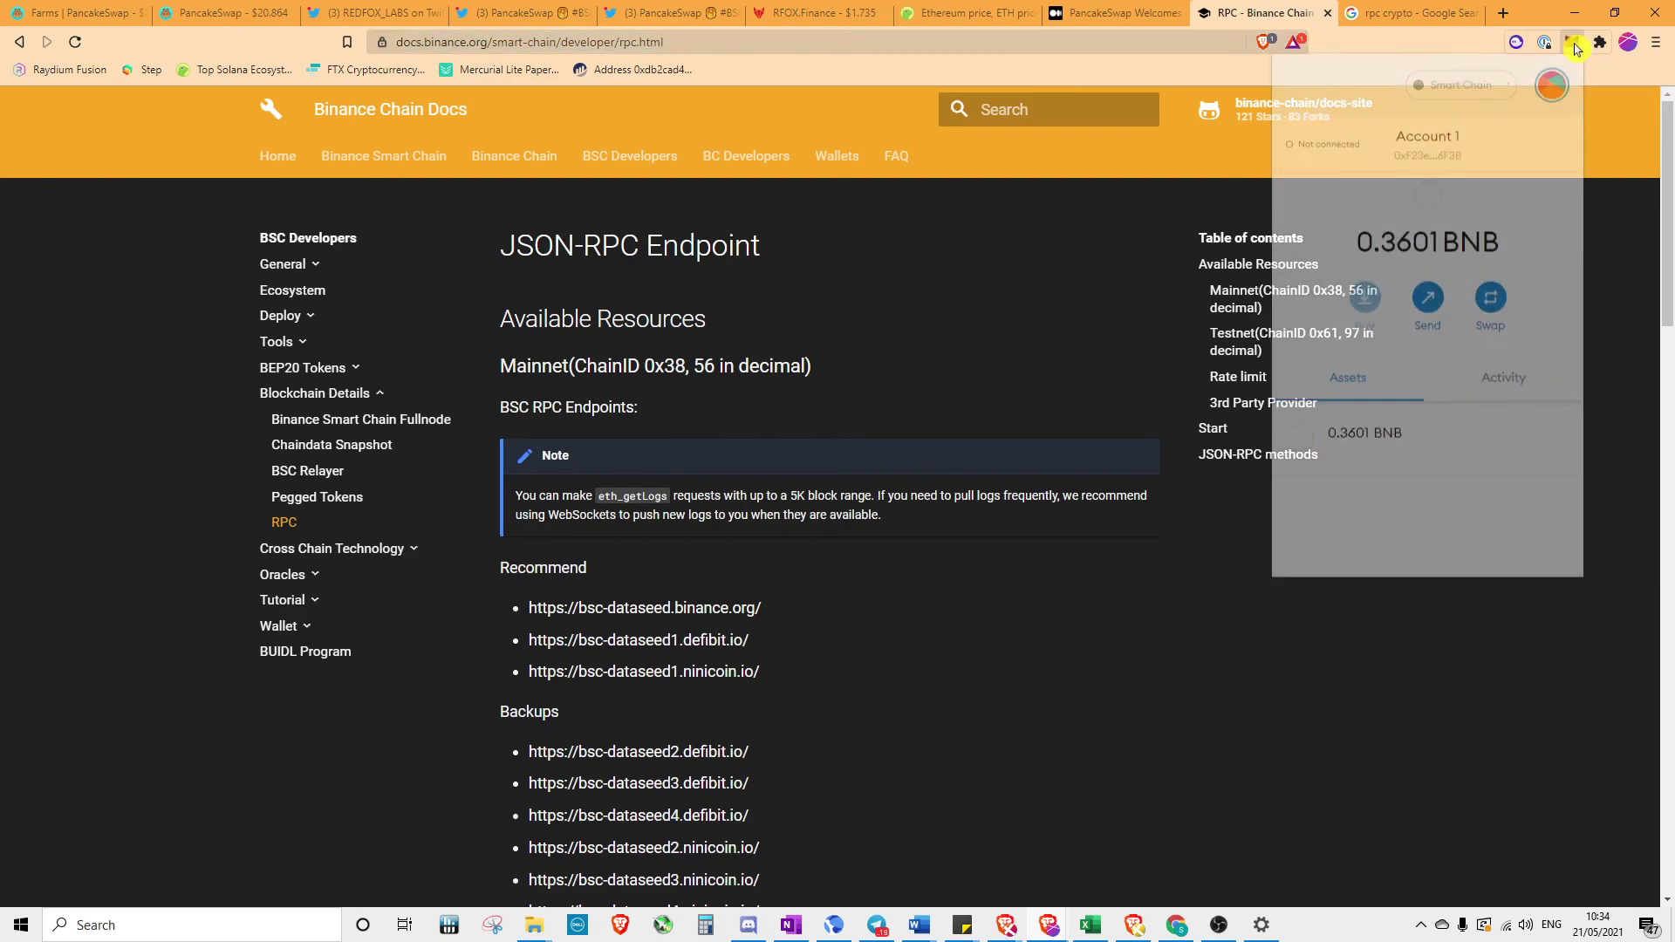
pyautogui.click(1567, 148)
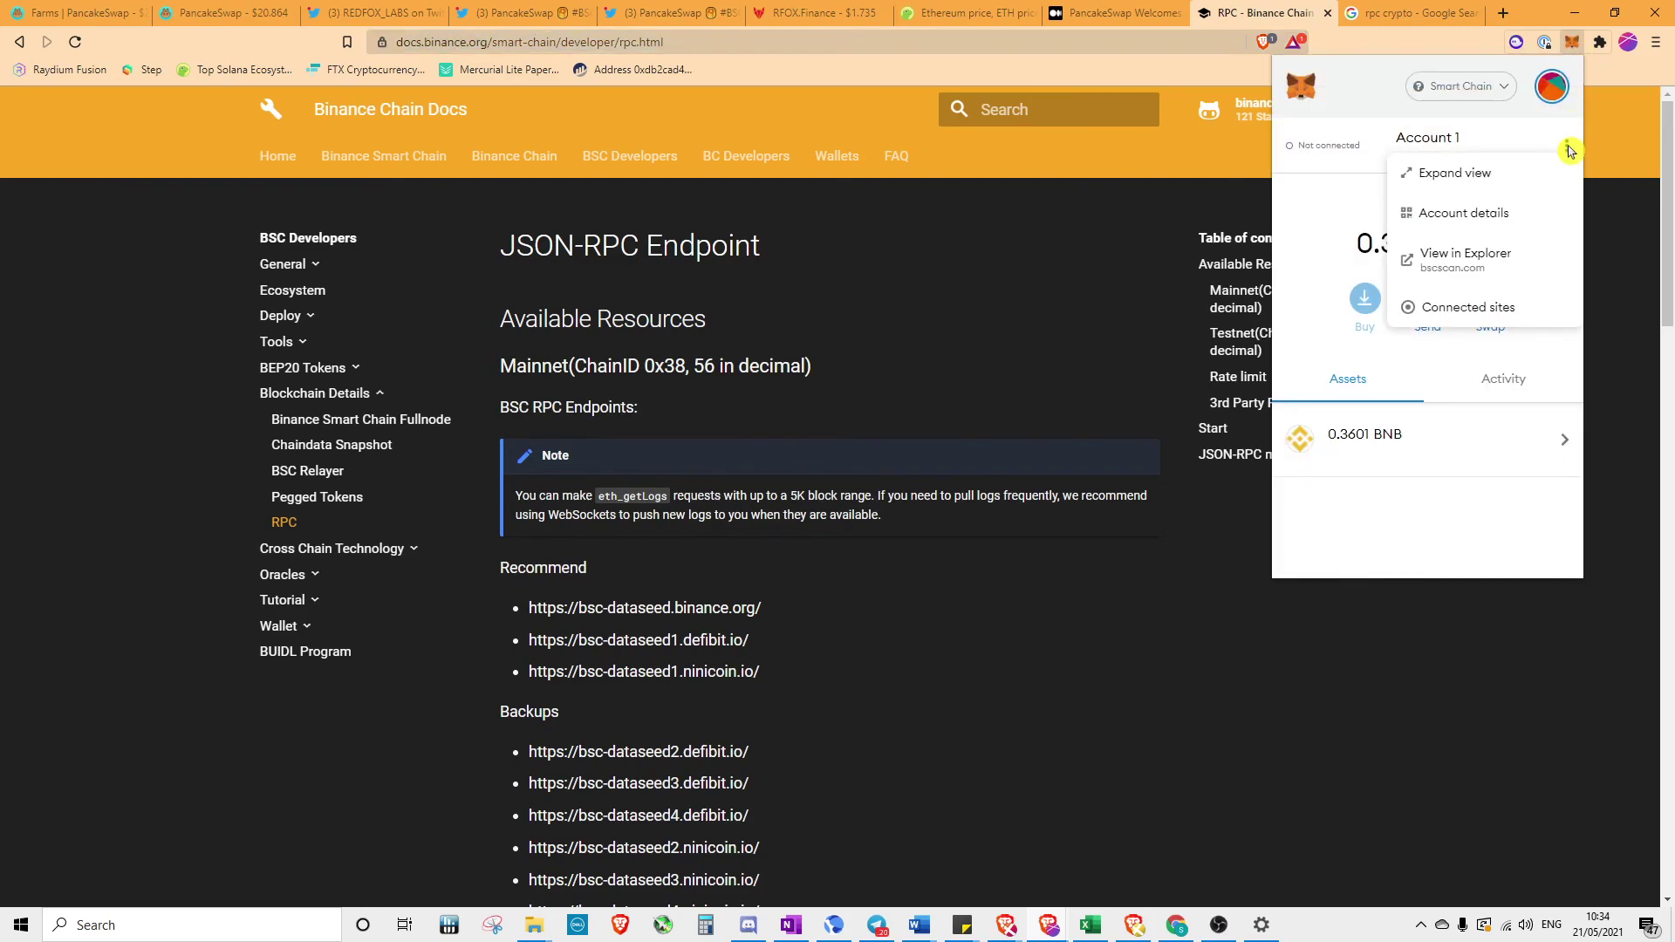
pyautogui.click(1518, 173)
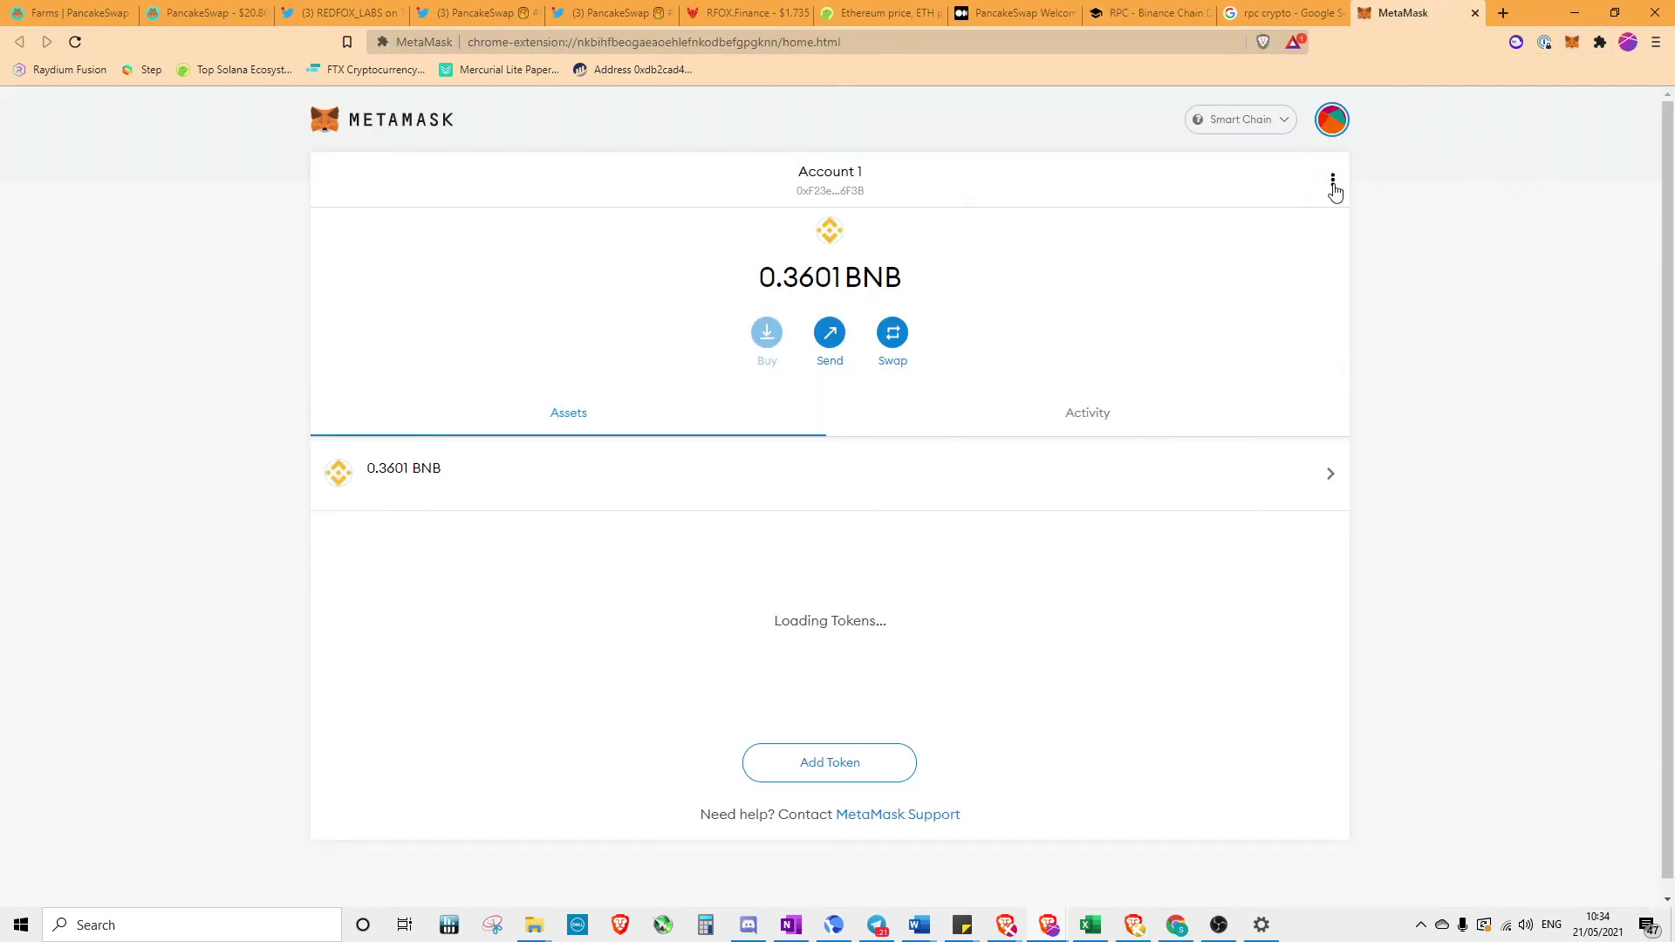
pyautogui.click(1333, 181)
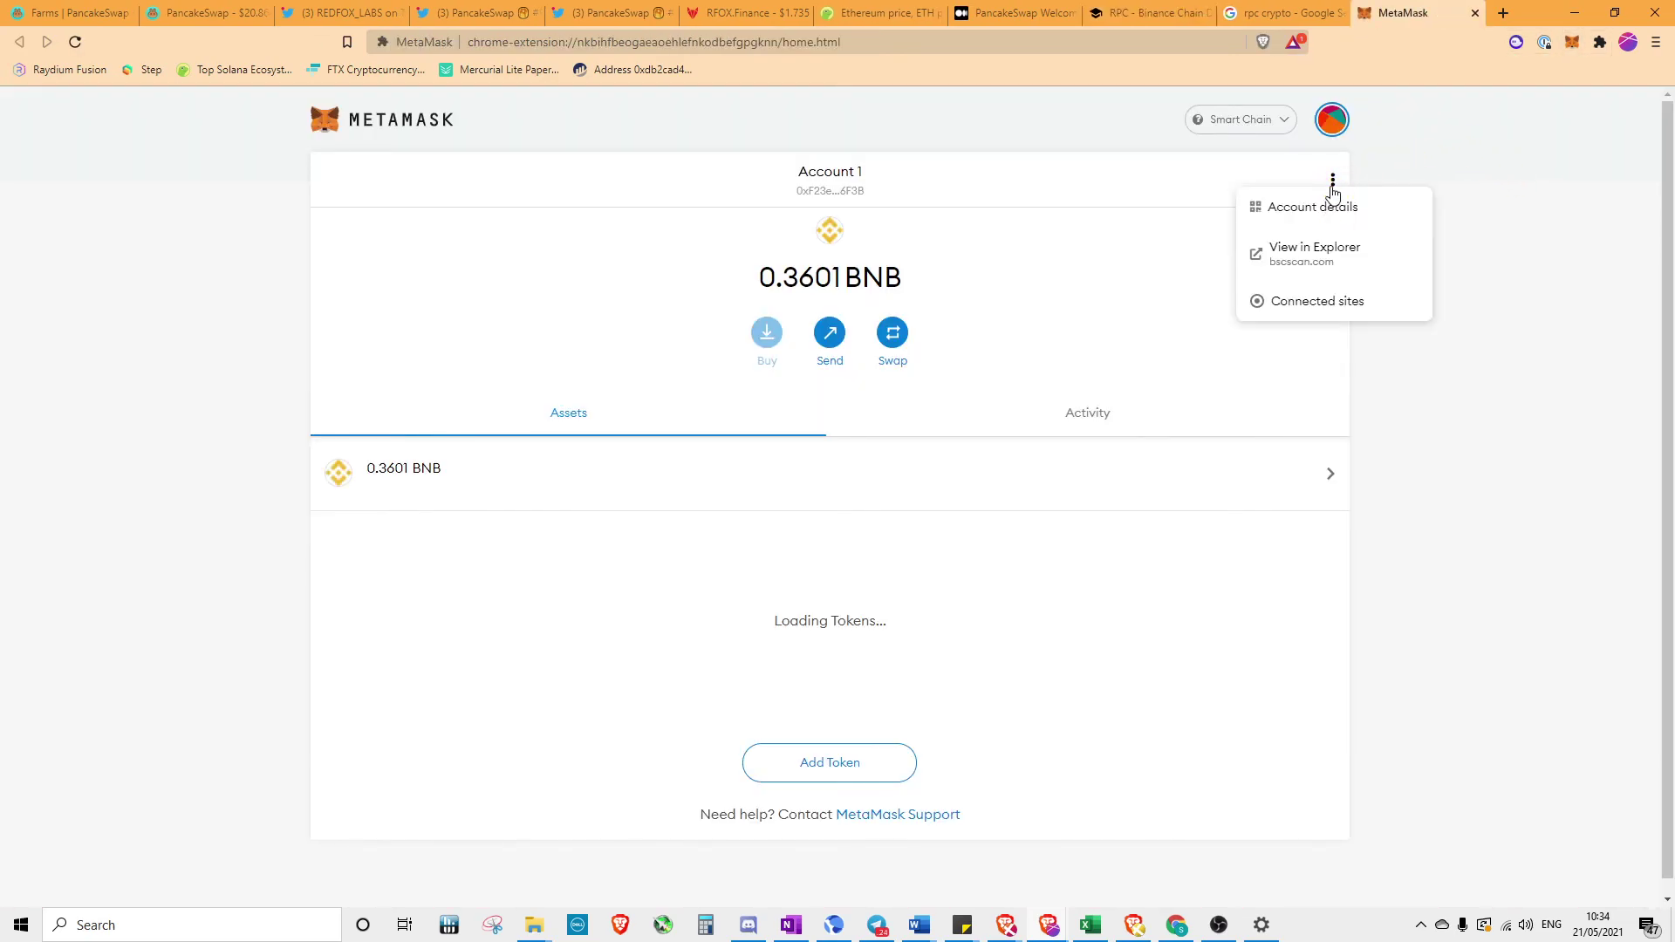
pyautogui.click(1334, 133)
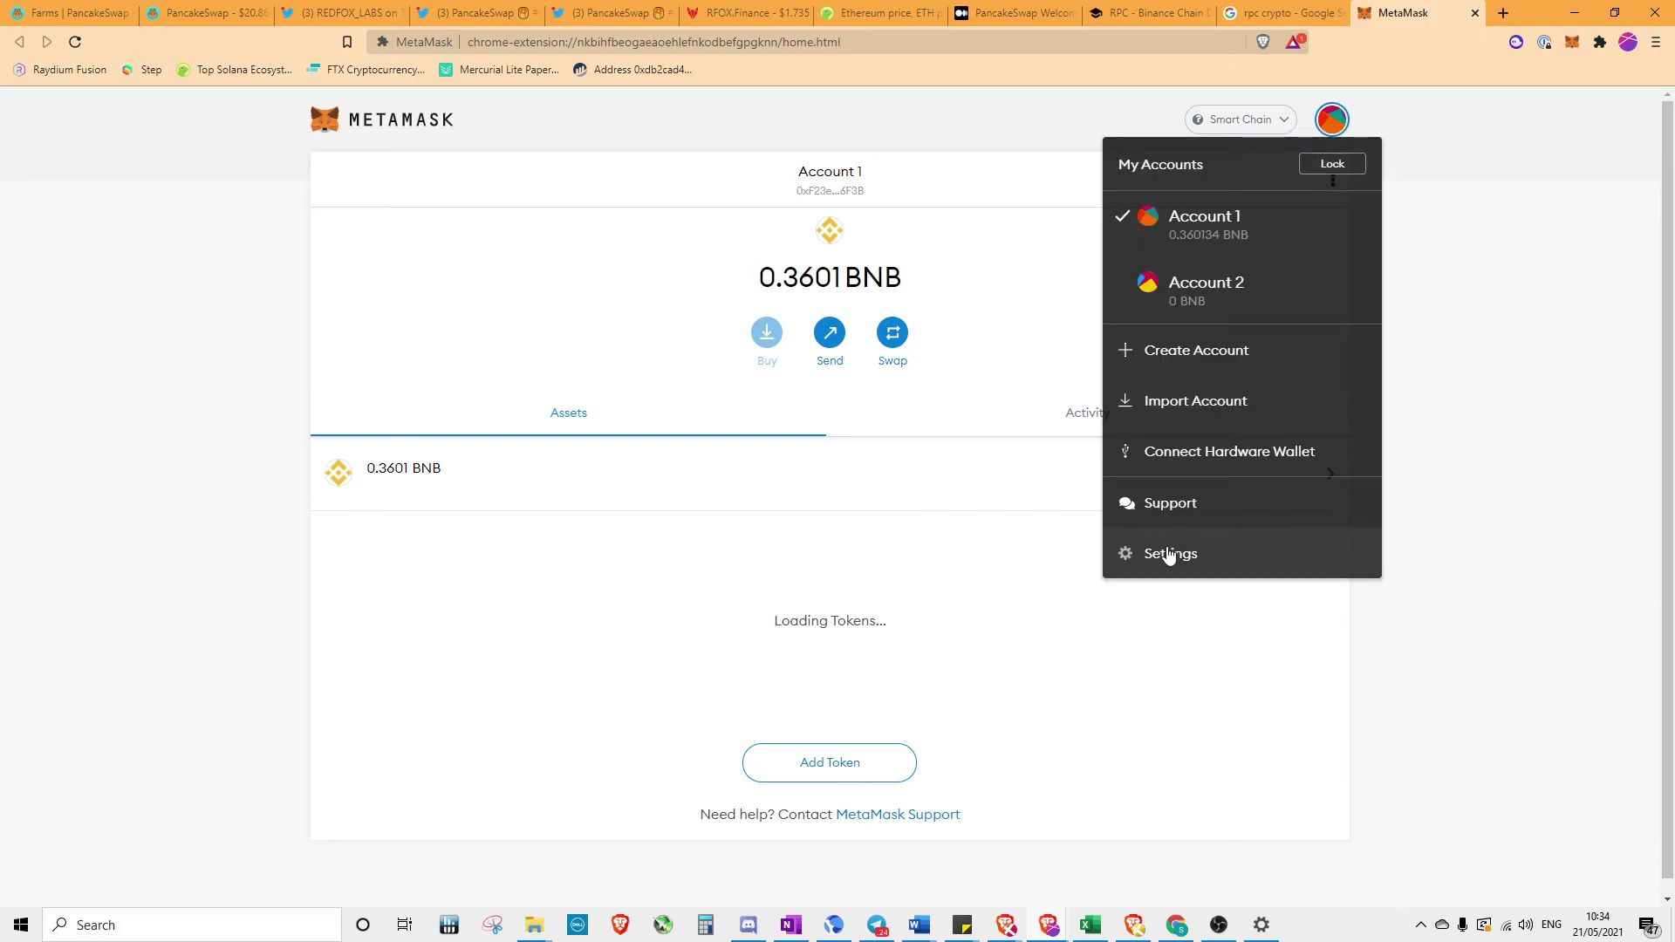
pyautogui.click(1167, 553)
pyautogui.click(387, 430)
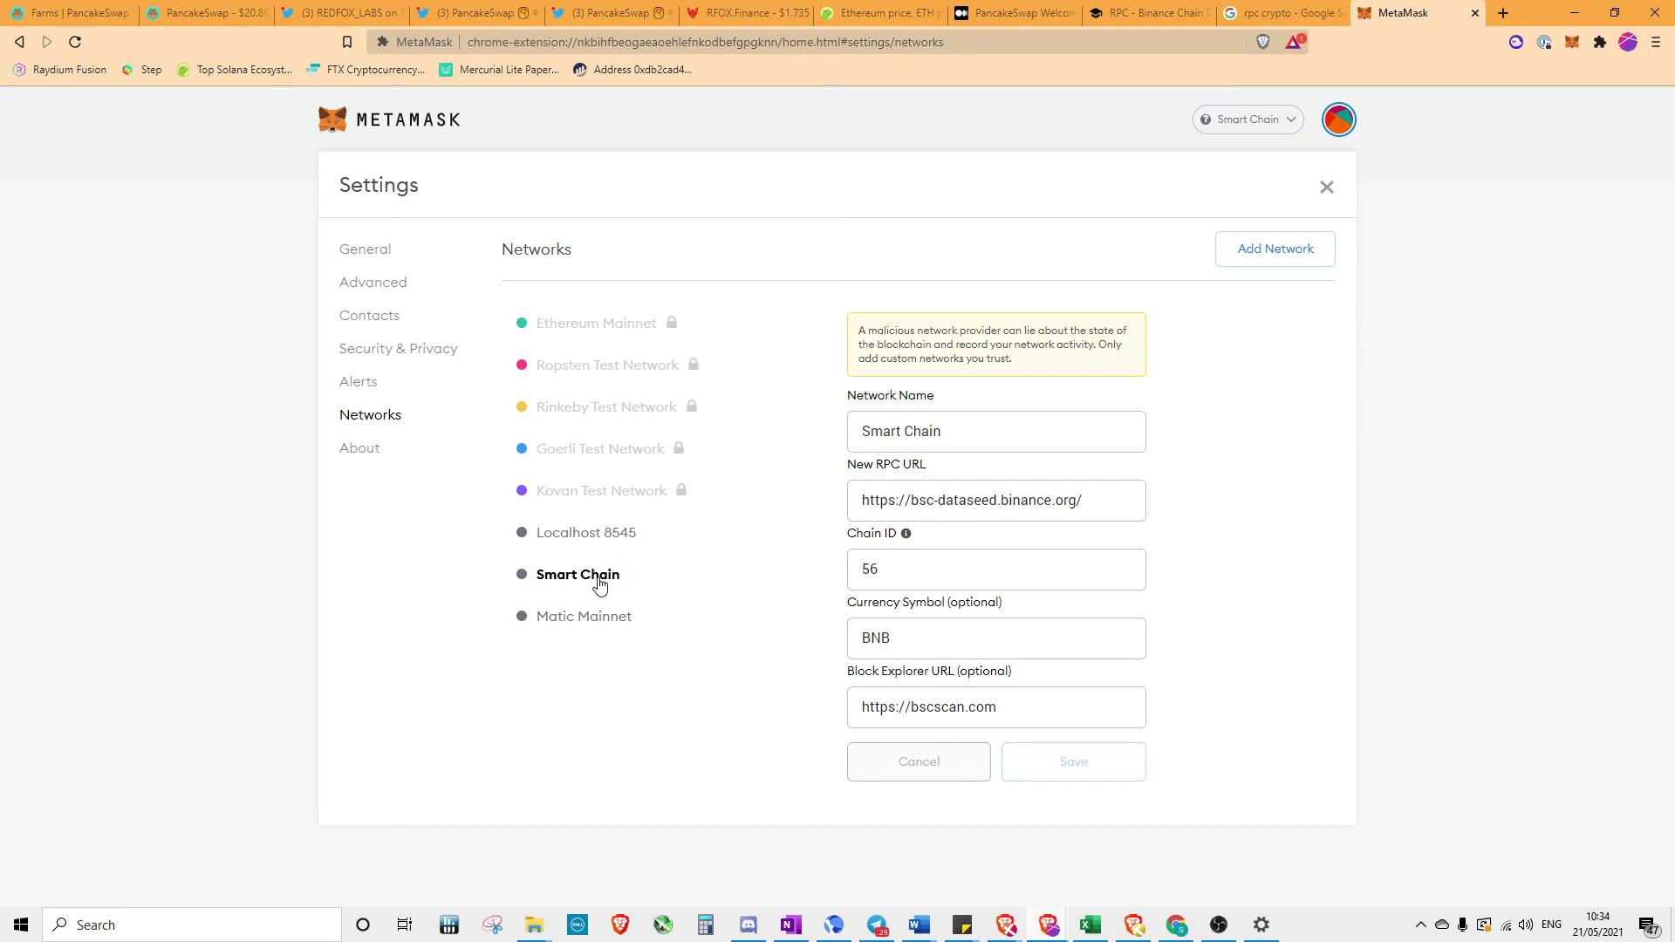
pyautogui.moveTo(1092, 500); pyautogui.dragTo(843, 479)
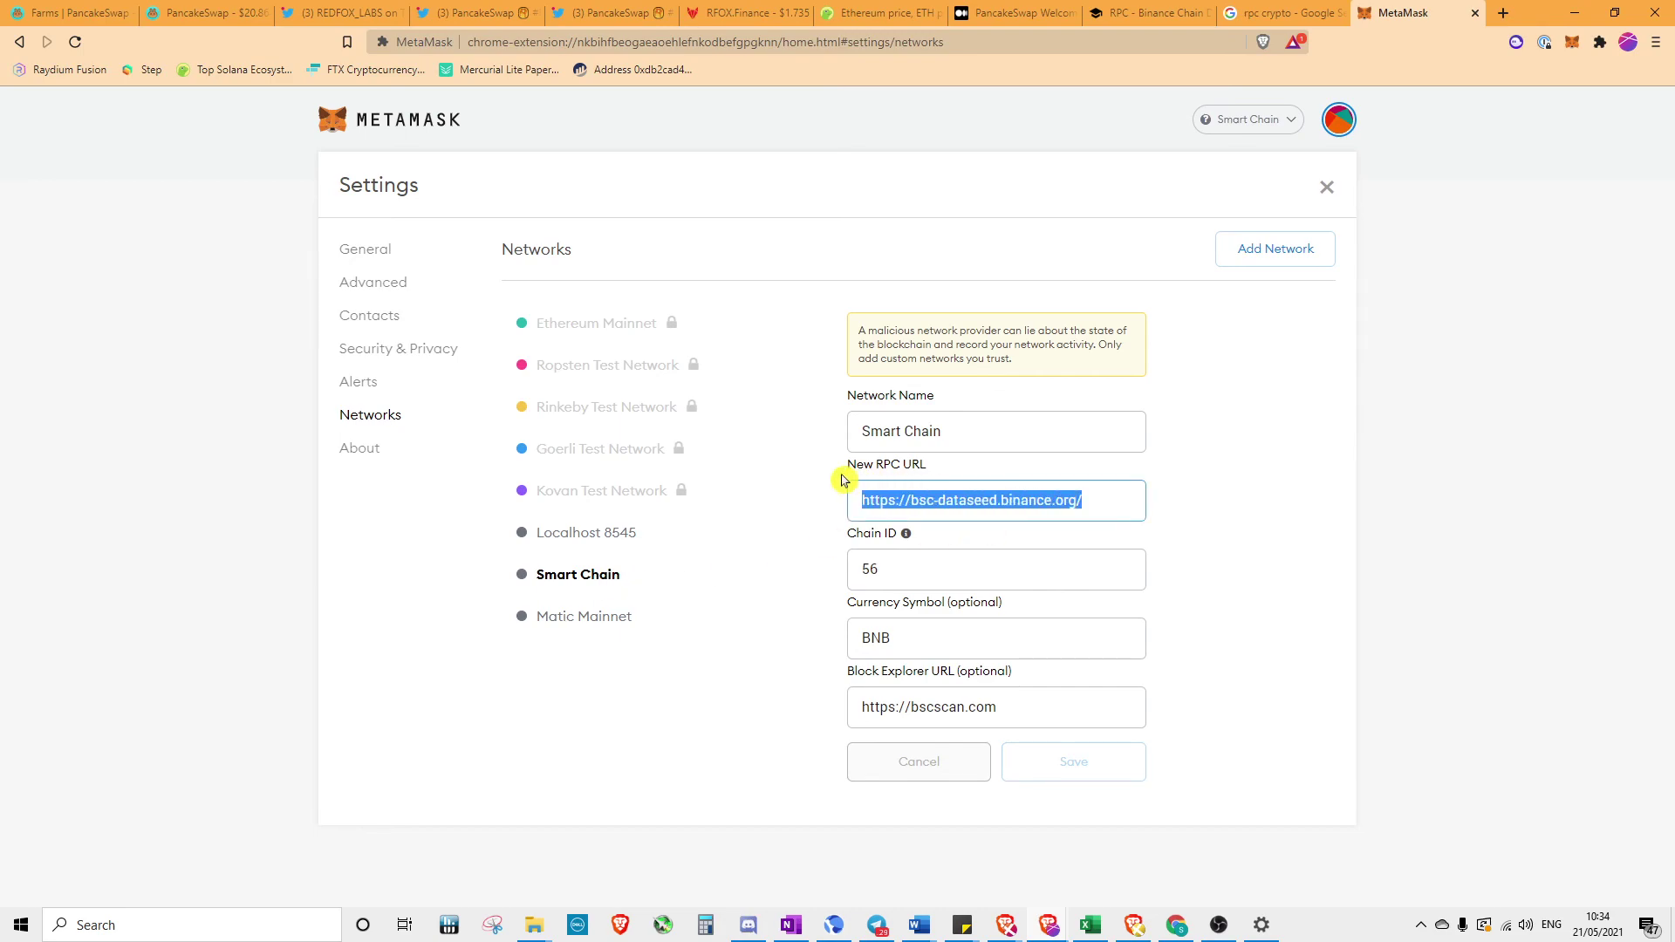
# Examine the recommended, backup and BC RPC endpoint lists on the Binance Chain Docs JSON-RPC Endpoint page
pyautogui.click(1147, 12)
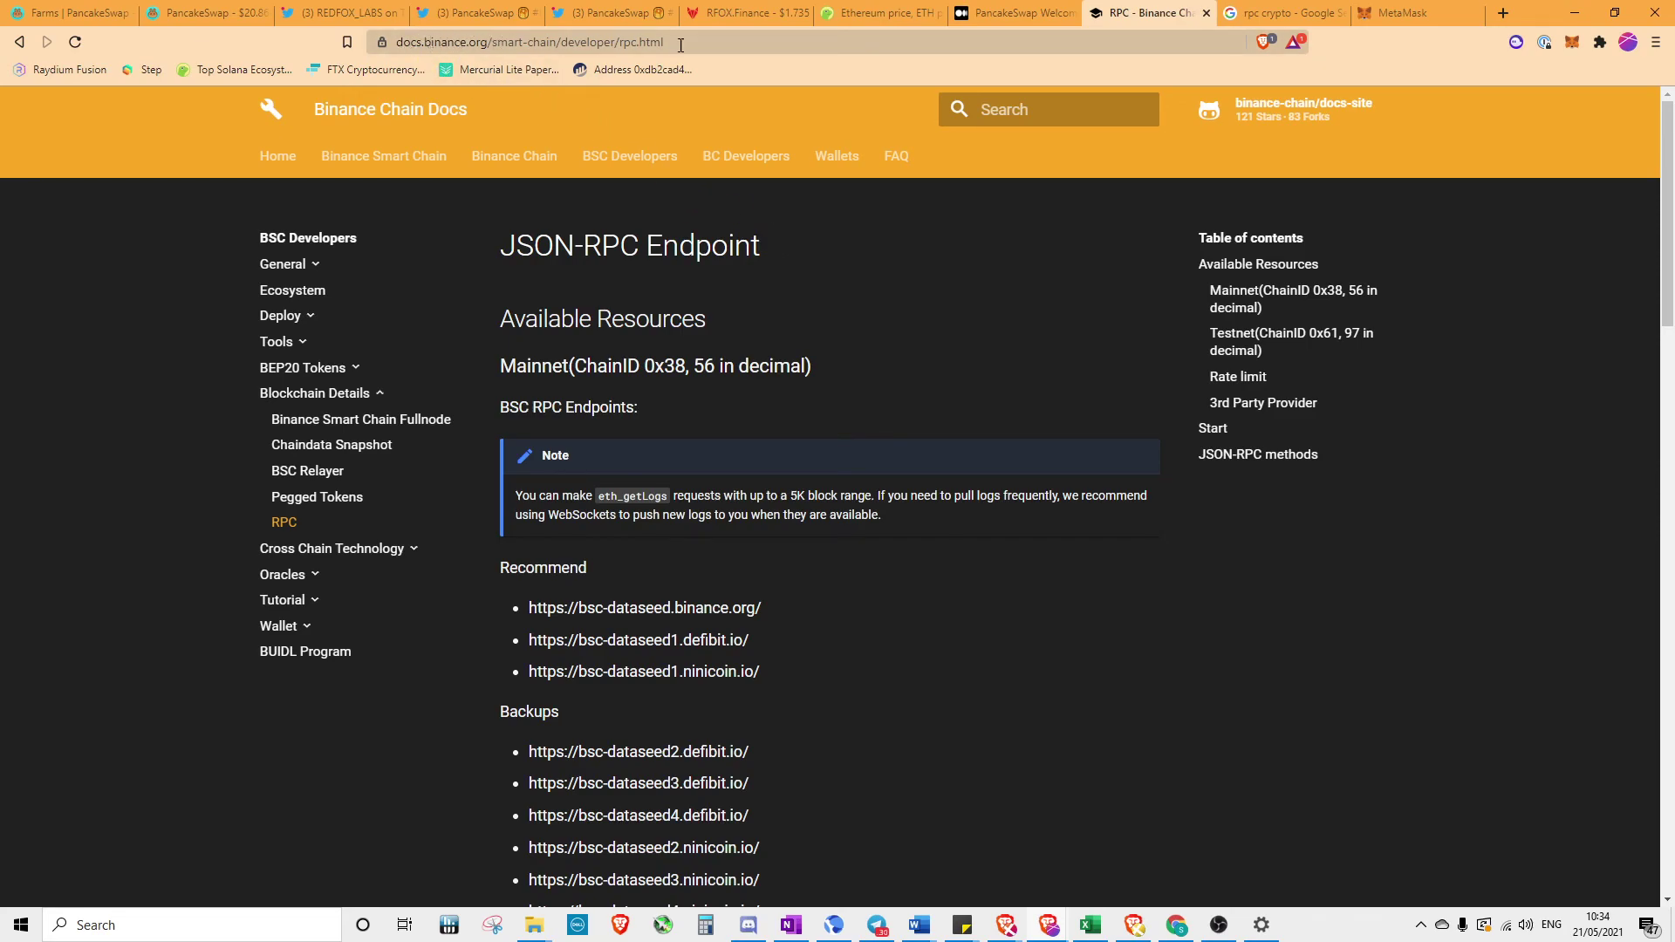
pyautogui.scroll(-4, 757, 272)
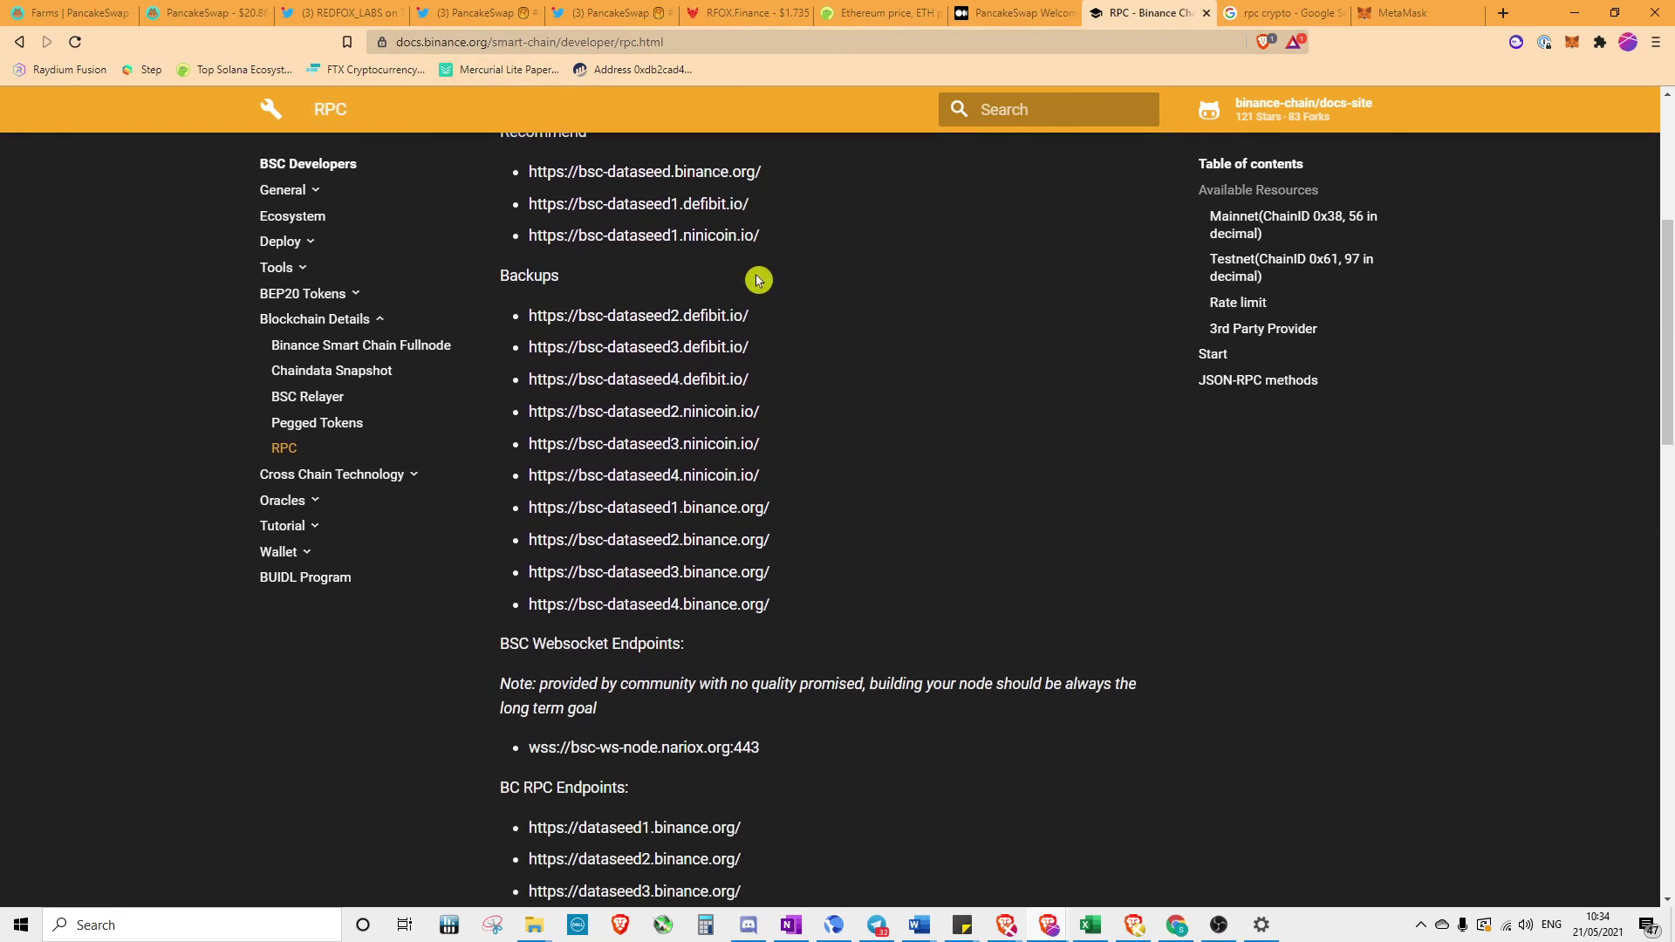
pyautogui.scroll(3, 764, 375)
pyautogui.scroll(-3, 550, 482)
pyautogui.scroll(-3, 662, 442)
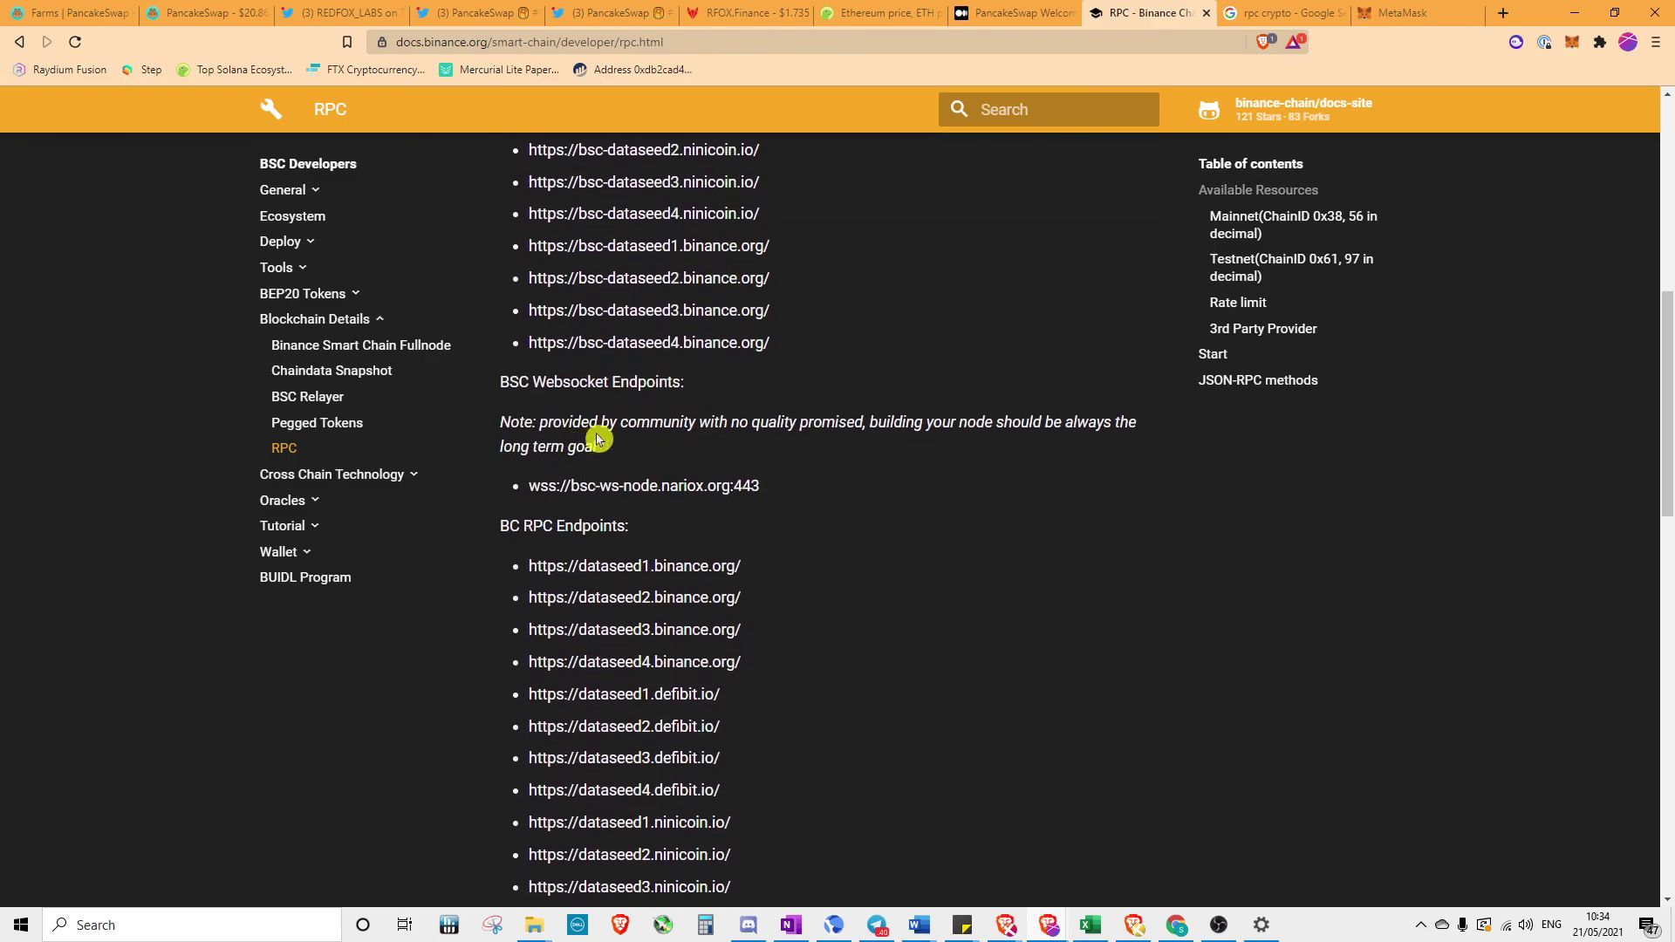
pyautogui.scroll(-4, 662, 414)
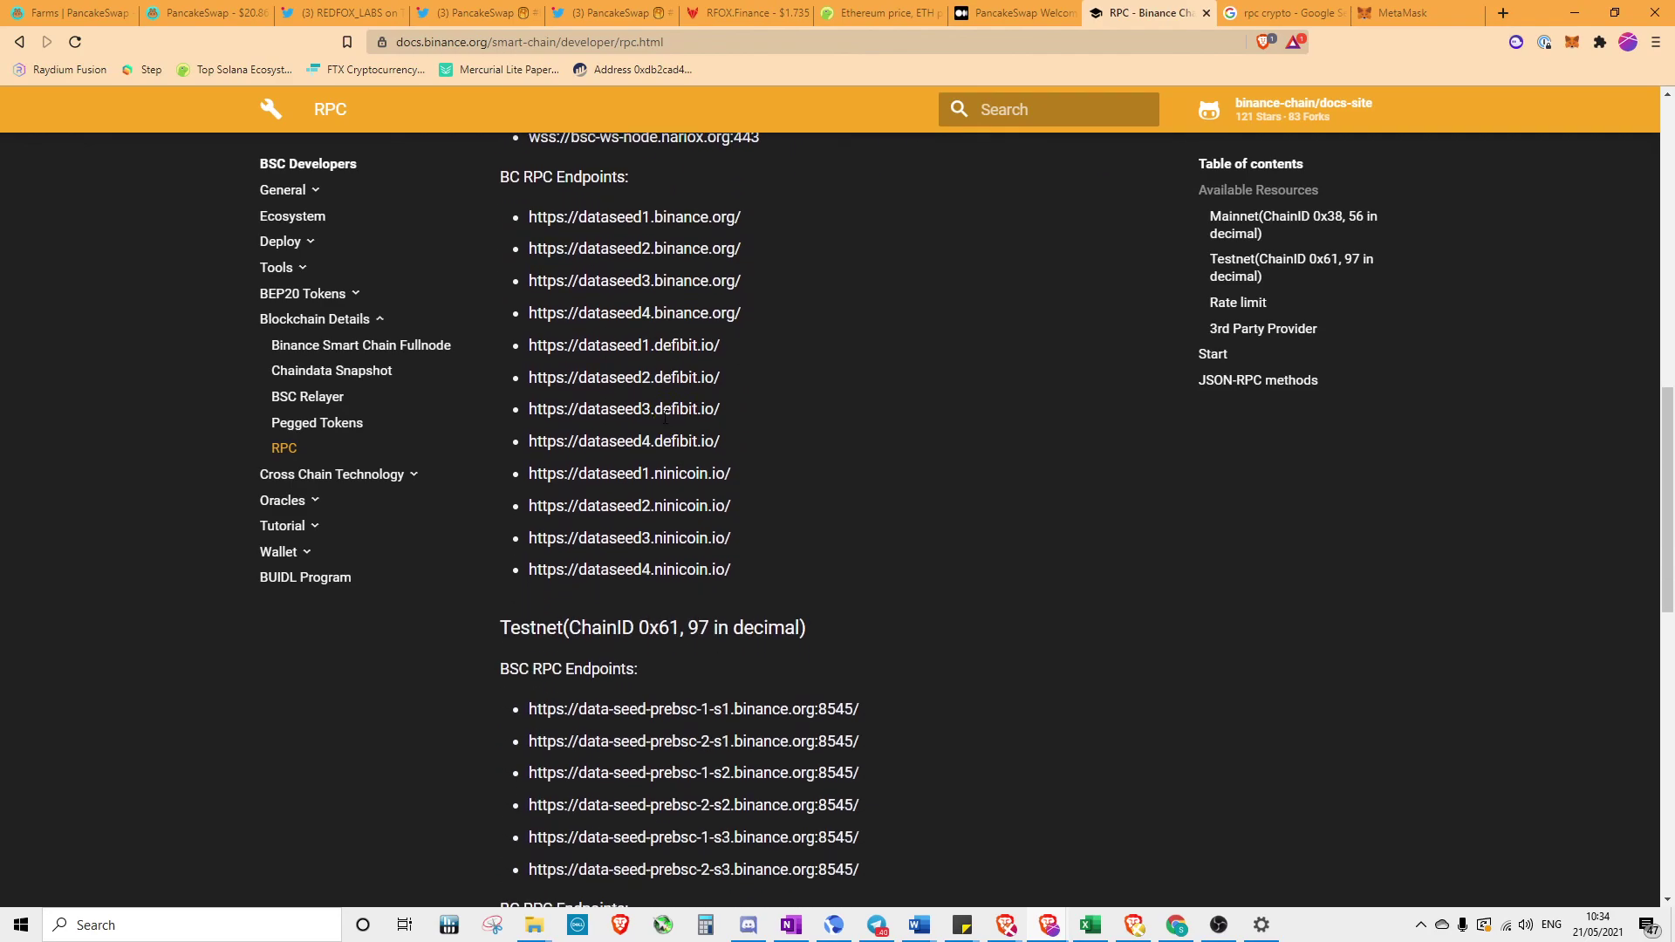
pyautogui.scroll(-3, 665, 426)
pyautogui.scroll(3, 665, 426)
pyautogui.moveTo(755, 574); pyautogui.dragTo(542, 472)
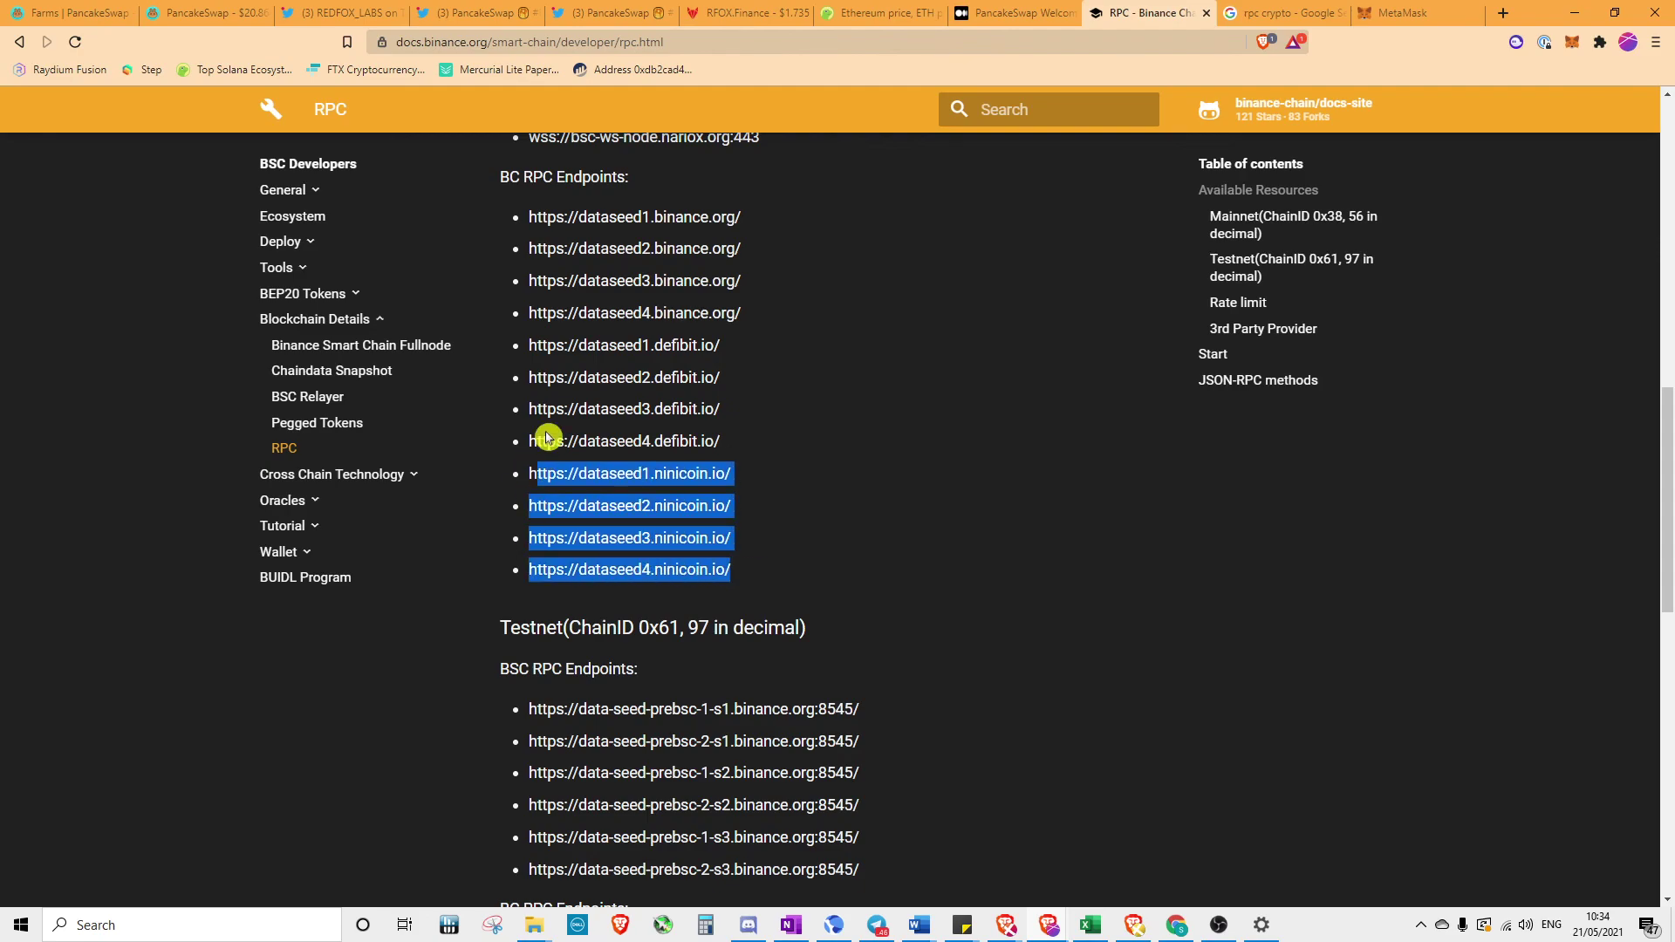
pyautogui.scroll(9, 583, 388)
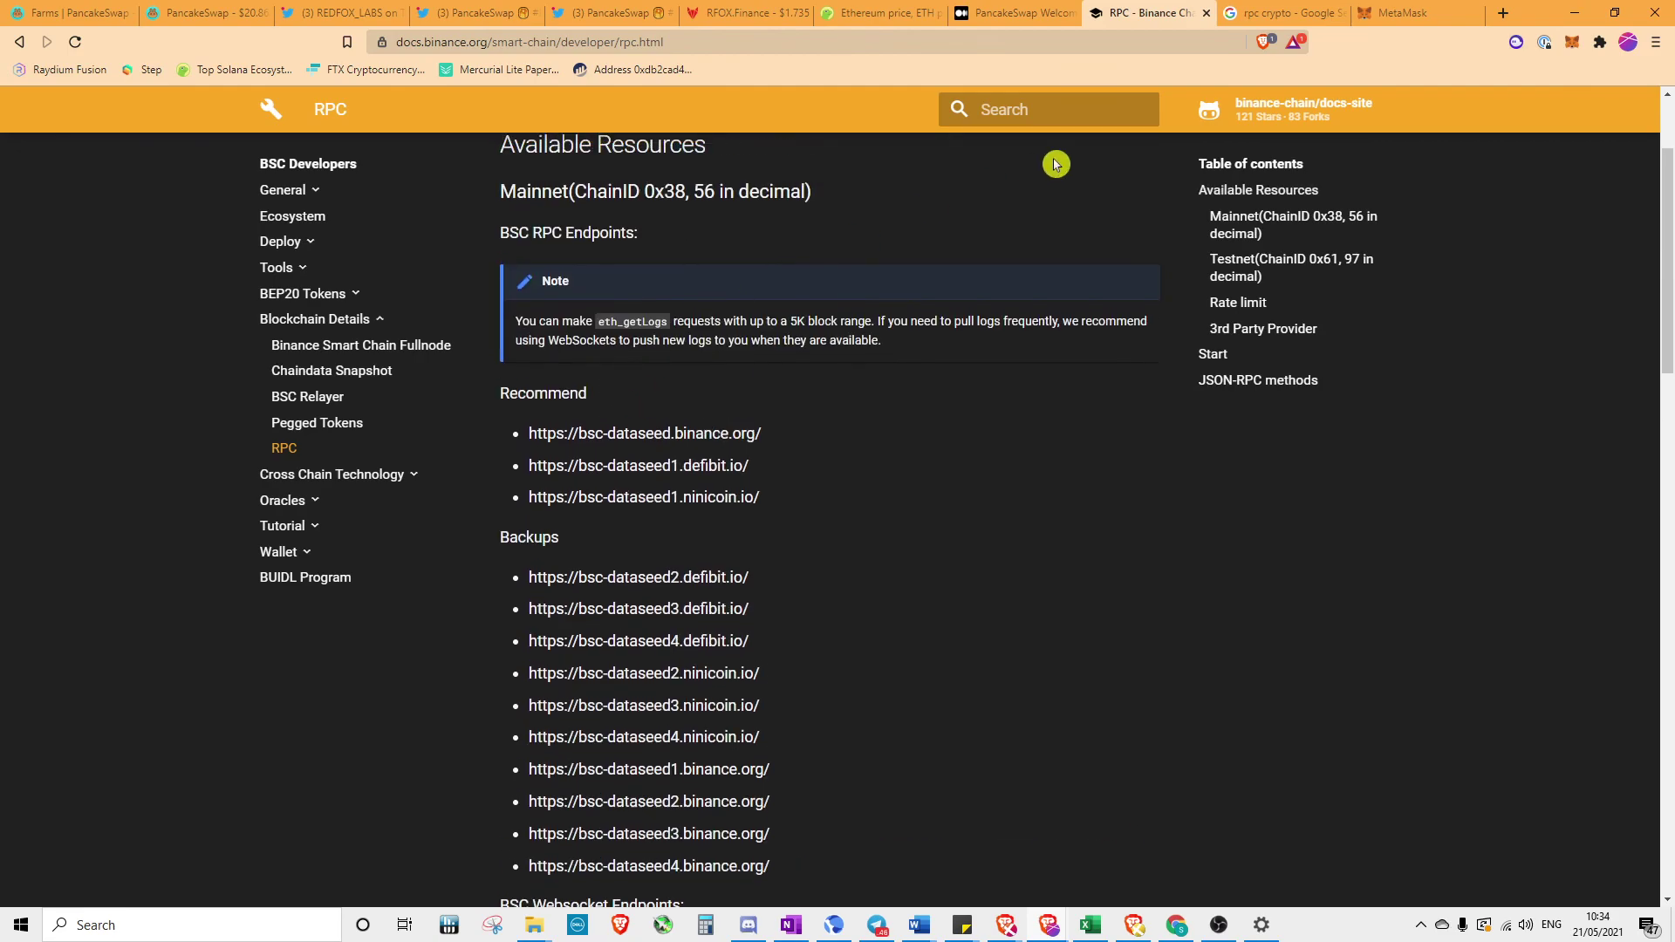